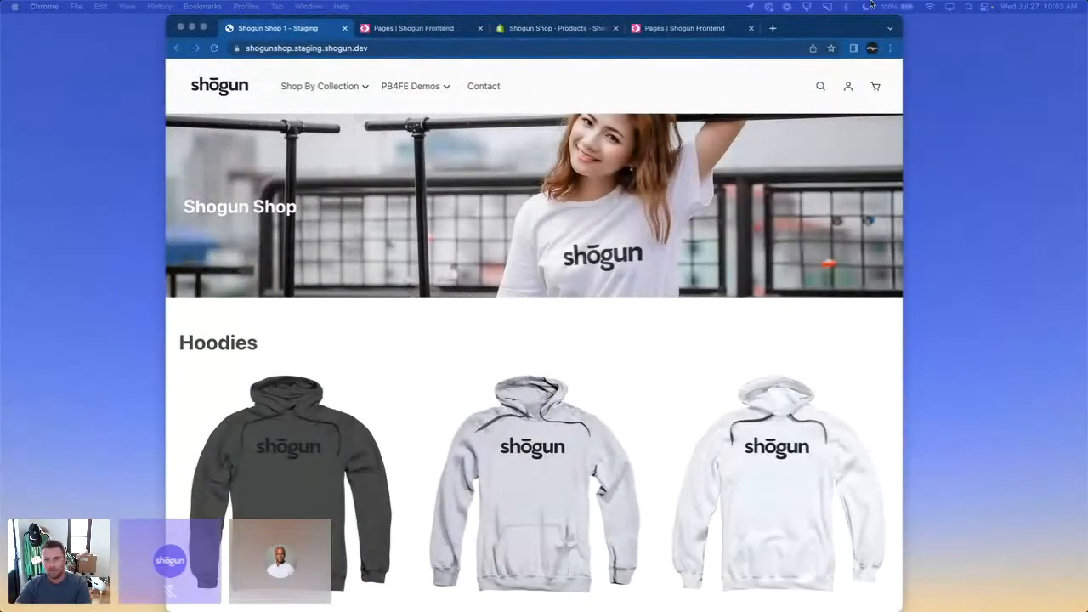
Step: Examine the Hoodies, Long Sleeves and Tees collections on the Shogun Shop staging home page
{"action": "left_click_drag", "start_coordinate": [849, 36], "coordinate": [825, 28]}
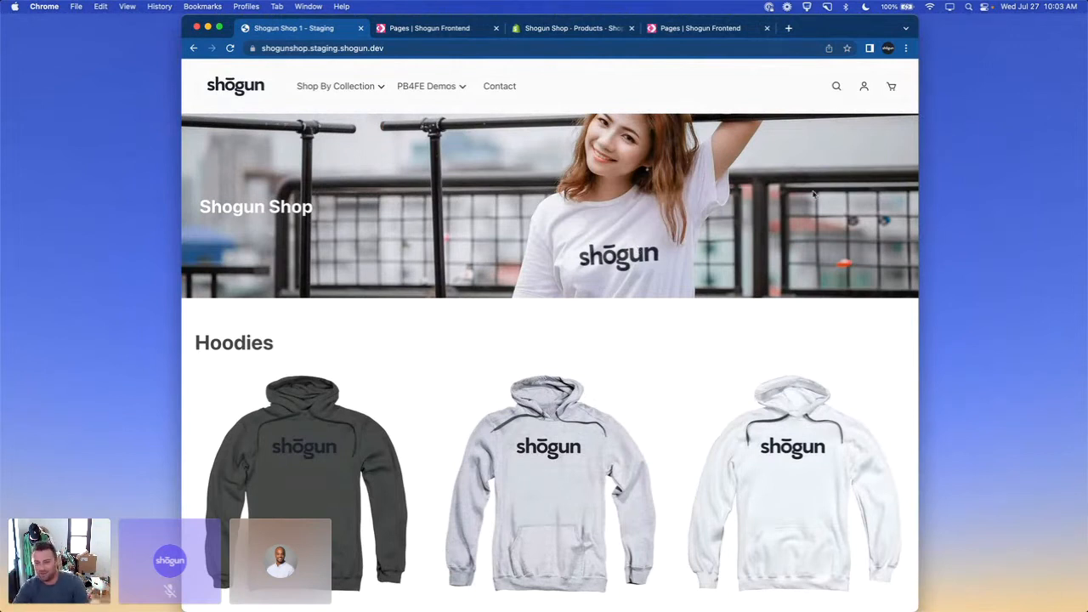
{"action": "left_click_drag", "start_coordinate": [857, 22], "coordinate": [860, 22]}
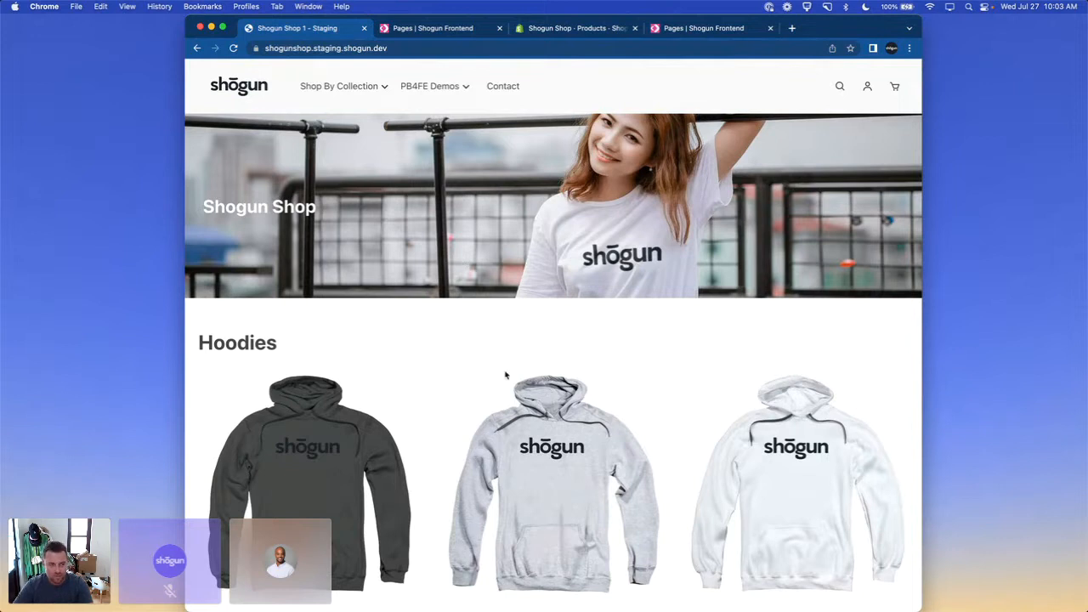
{"action": "scroll", "coordinate": [585, 343], "scroll_direction": "down", "scroll_amount": 2}
{"action": "scroll", "coordinate": [585, 343], "scroll_direction": "down", "scroll_amount": 5}
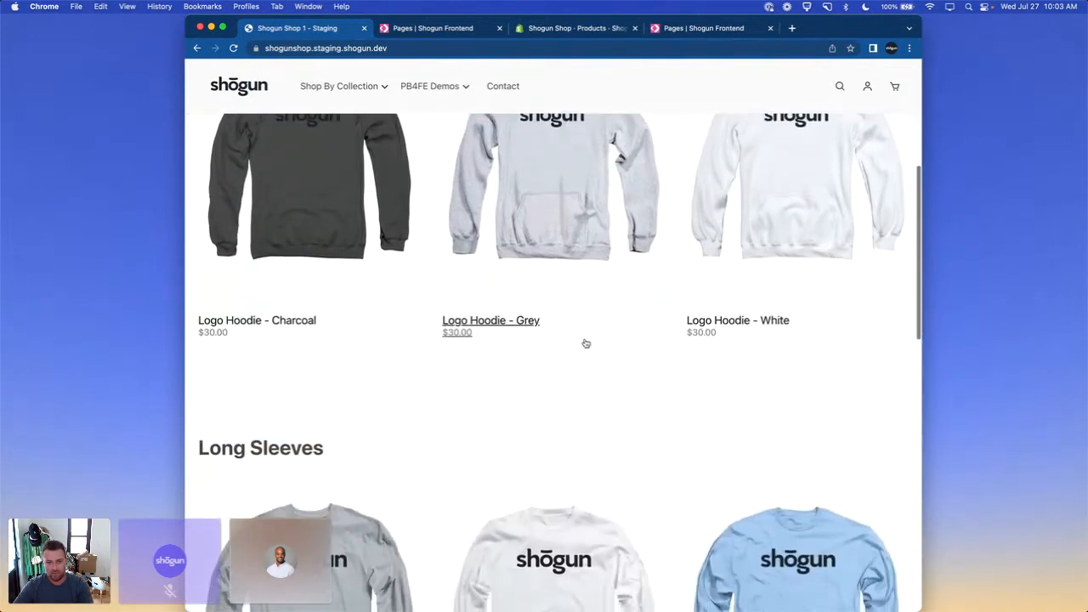
{"action": "scroll", "coordinate": [585, 343], "scroll_direction": "down", "scroll_amount": 5}
{"action": "scroll", "coordinate": [585, 342], "scroll_direction": "up", "scroll_amount": 12}
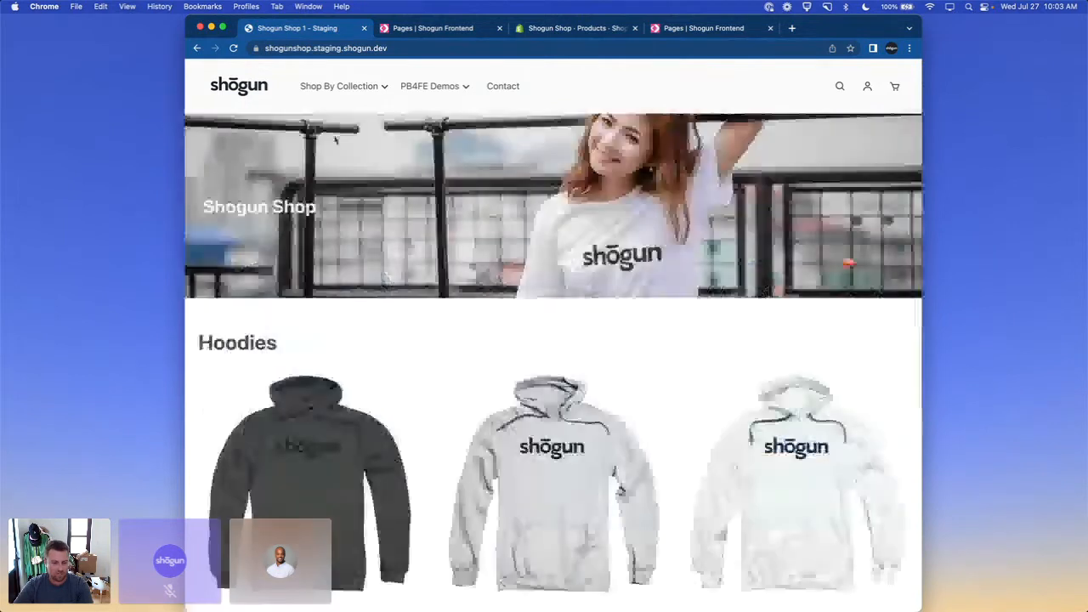
{"action": "scroll", "coordinate": [437, 482], "scroll_direction": "down", "scroll_amount": 10}
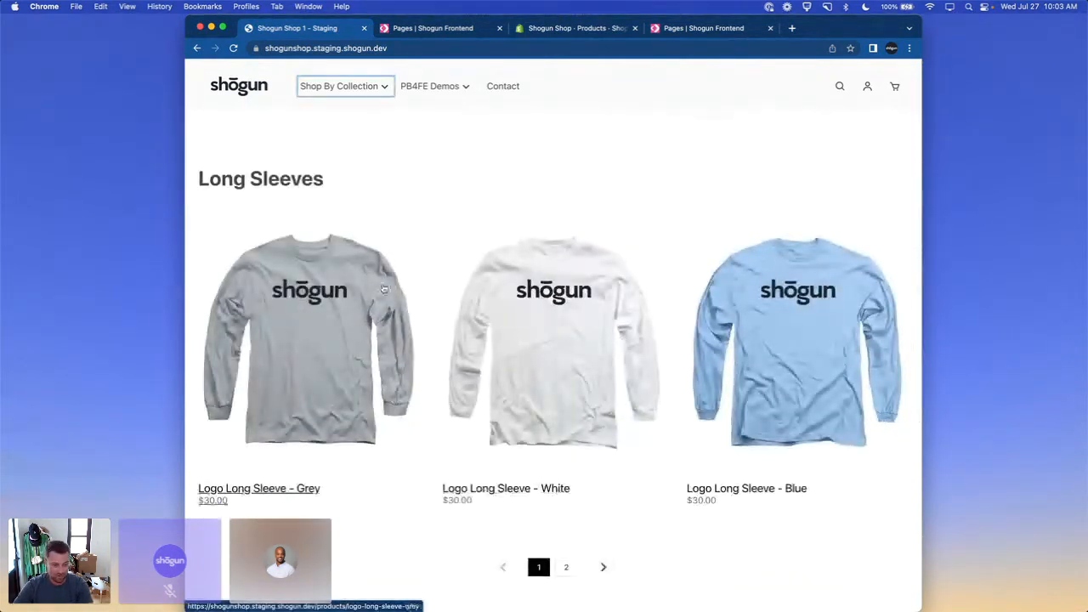
{"action": "scroll", "coordinate": [561, 323], "scroll_direction": "down", "scroll_amount": 5}
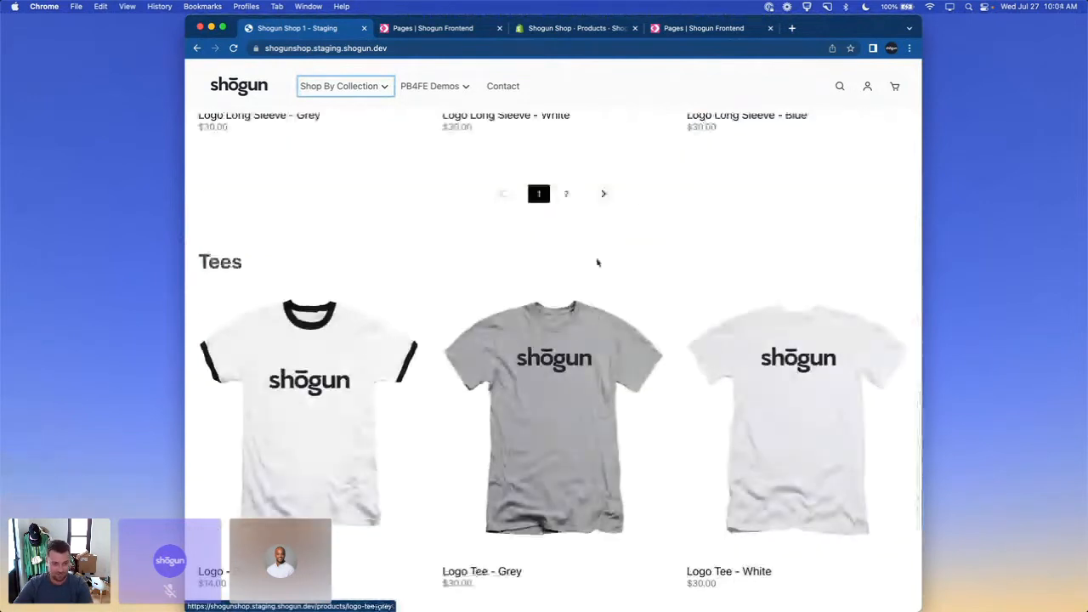
{"action": "scroll", "coordinate": [595, 263], "scroll_direction": "up", "scroll_amount": 15}
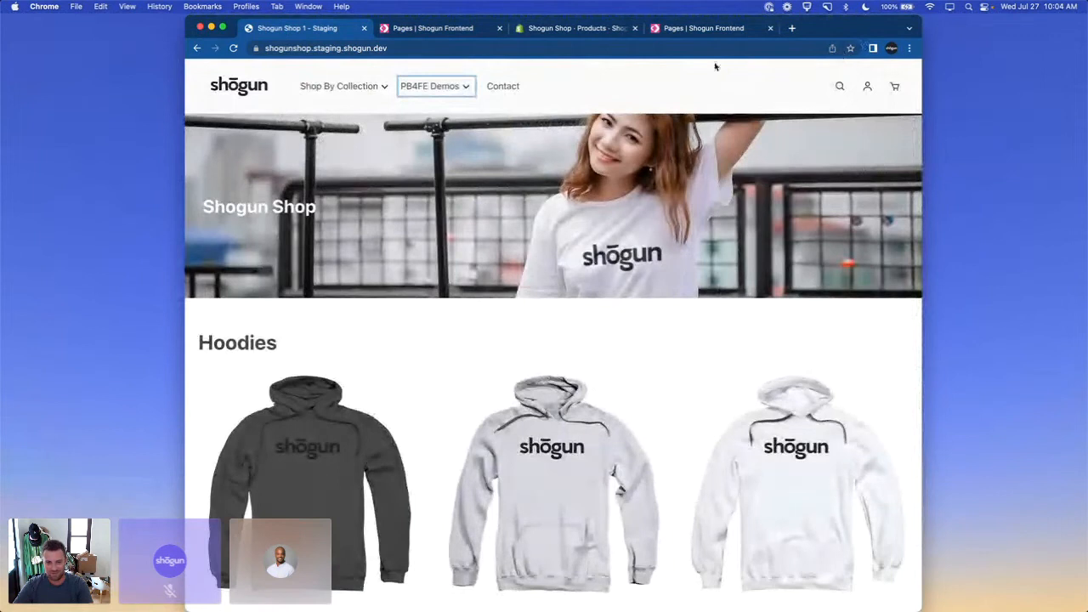
{"action": "left_click", "coordinate": [715, 66]}
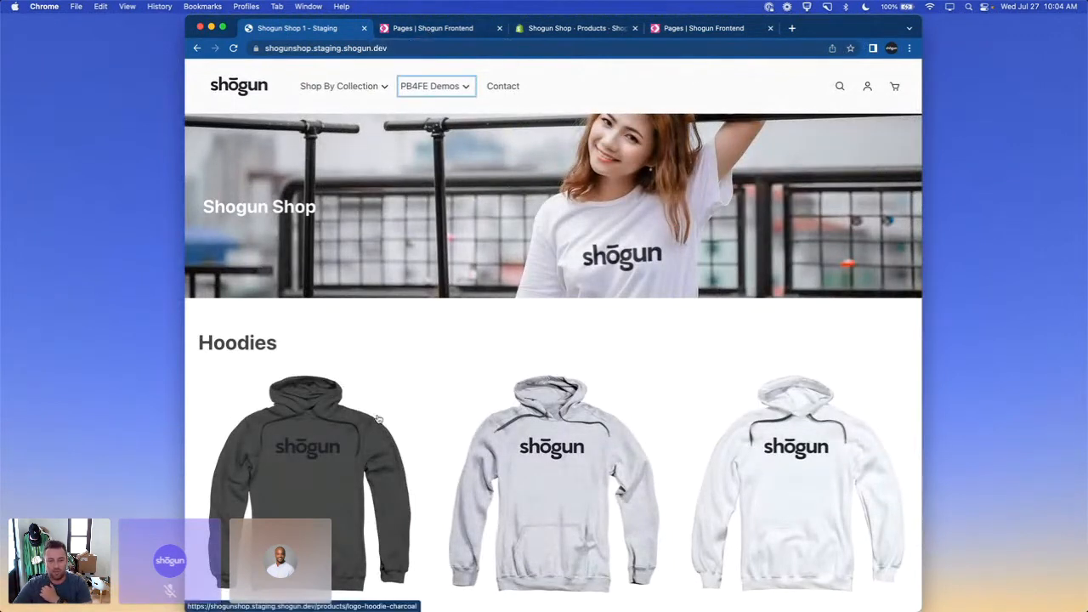
Step: View the Logo Hoodie - Charcoal product page from the Hoodies collection and return to the shop's home page
{"action": "scroll", "coordinate": [352, 310], "scroll_direction": "down", "scroll_amount": 5}
{"action": "left_click", "coordinate": [352, 310]}
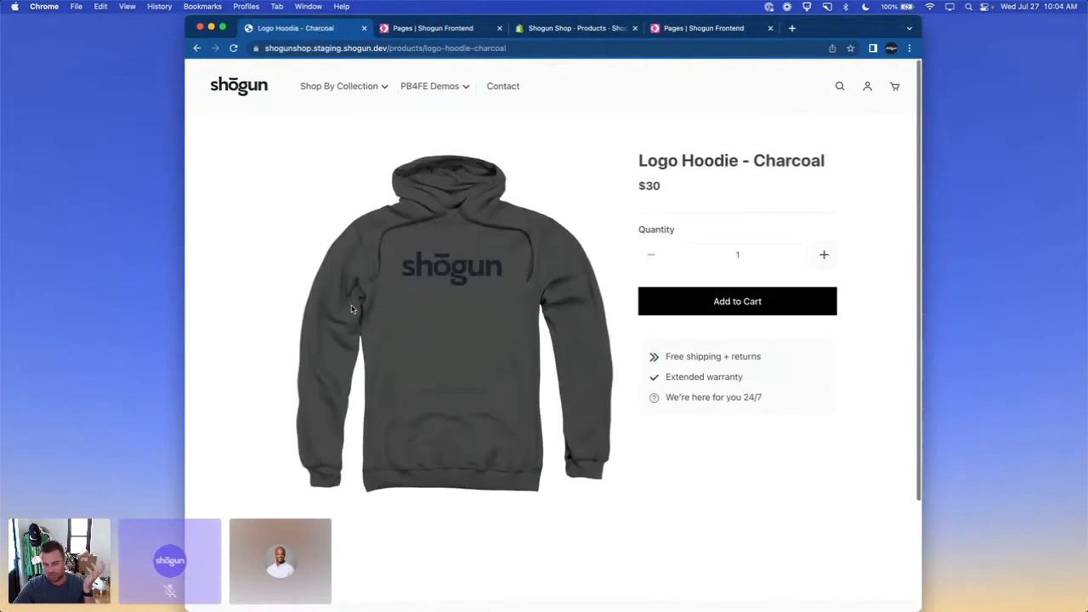
{"action": "scroll", "coordinate": [530, 170], "scroll_direction": "down", "scroll_amount": 3}
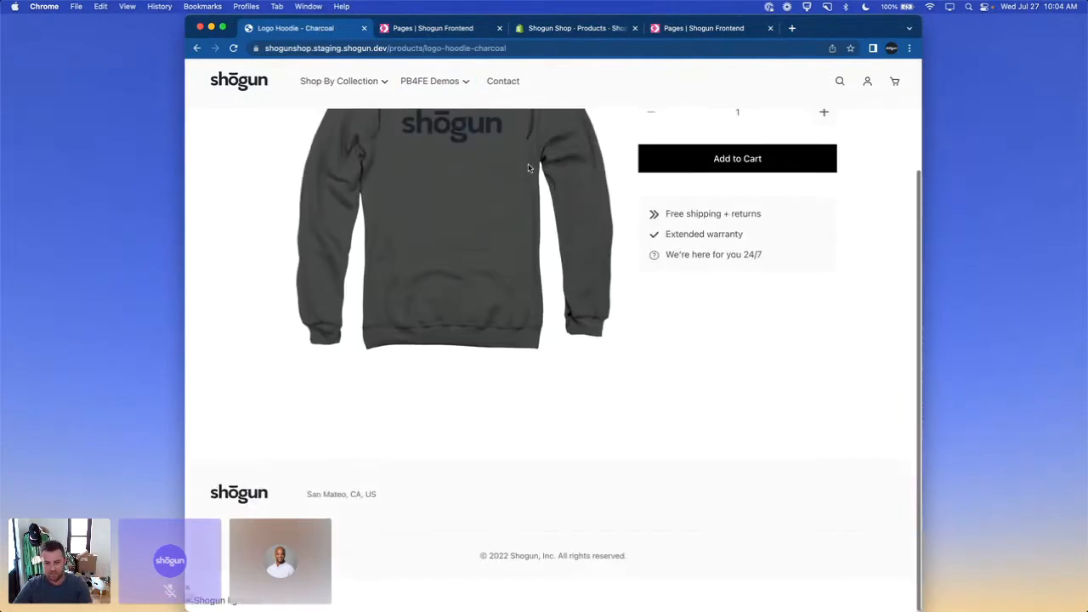
{"action": "scroll", "coordinate": [530, 170], "scroll_direction": "up", "scroll_amount": 3}
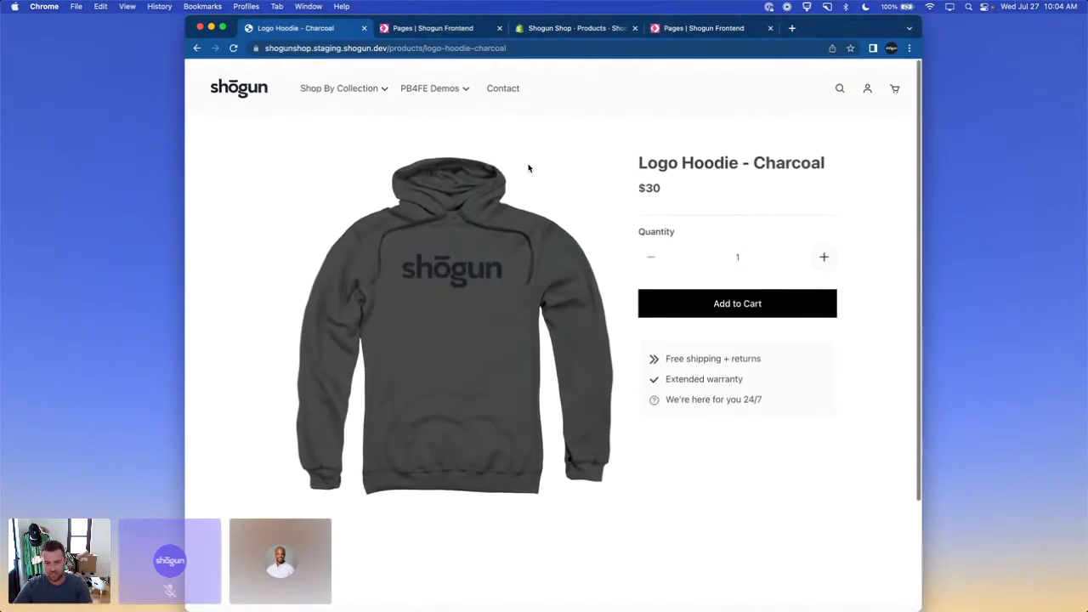
{"action": "left_click", "coordinate": [244, 88]}
Step: Browse the first and second pages of the All Products collection and return to the shop's home page
{"action": "scroll", "coordinate": [561, 287], "scroll_direction": "down", "scroll_amount": 10}
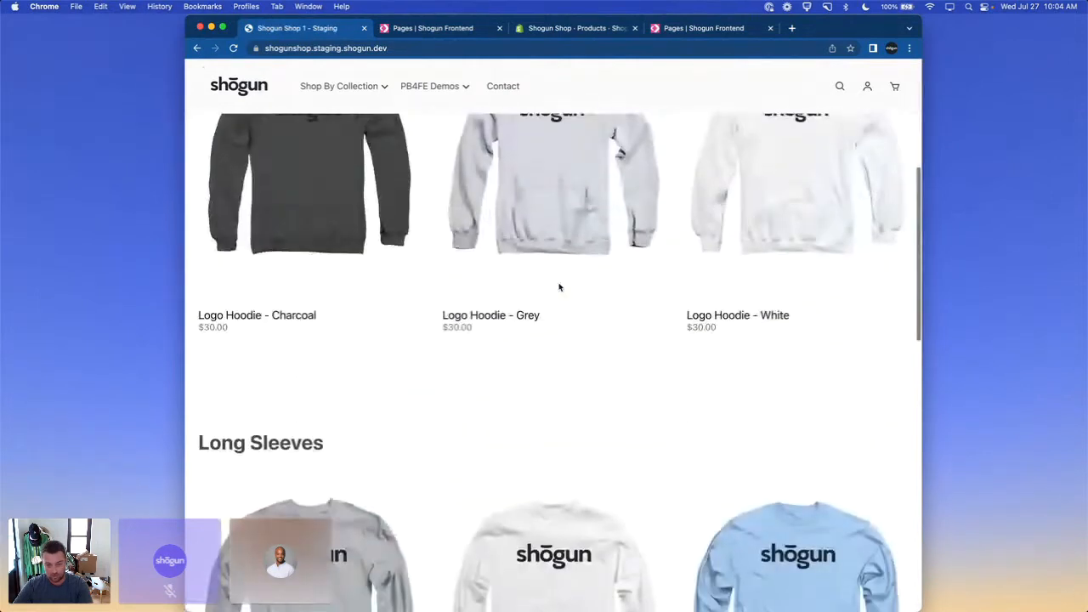
{"action": "scroll", "coordinate": [560, 289], "scroll_direction": "down", "scroll_amount": 2}
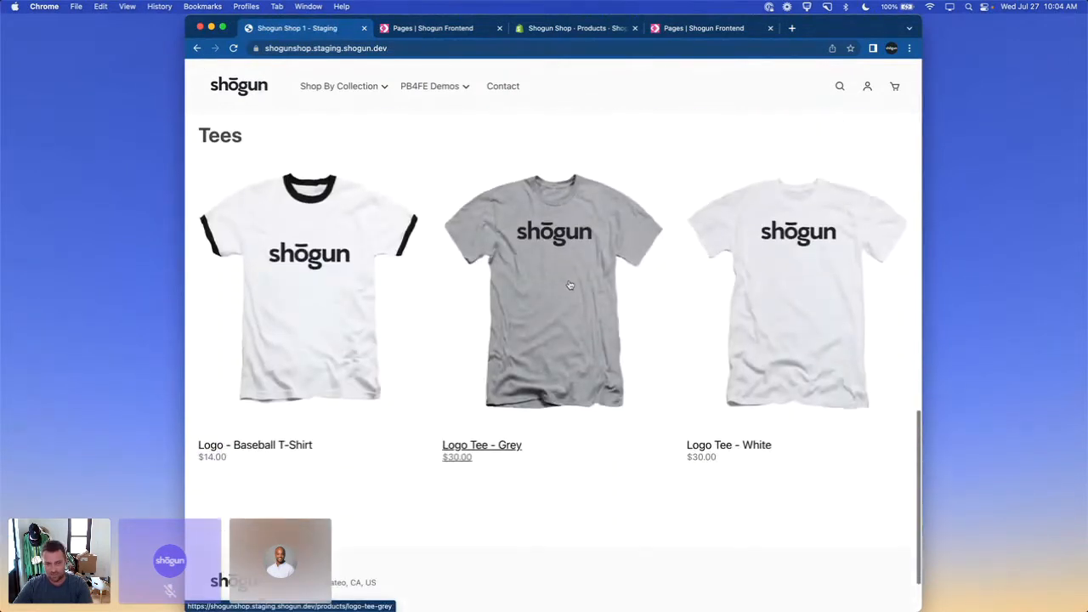
{"action": "mouse_move", "coordinate": [349, 86]}
{"action": "left_click", "coordinate": [363, 108]}
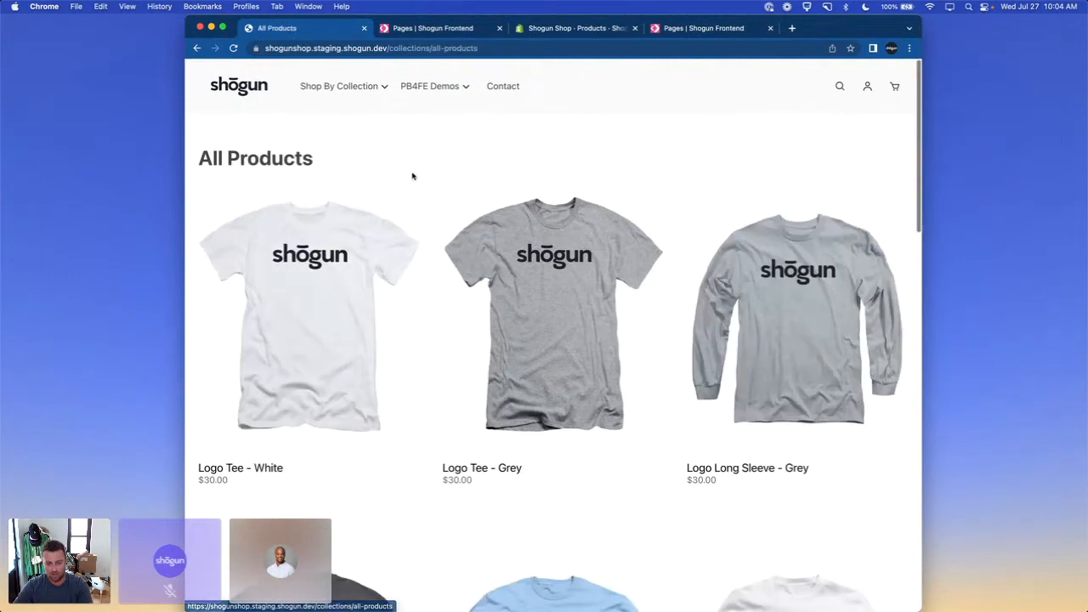
{"action": "scroll", "coordinate": [476, 297], "scroll_direction": "down", "scroll_amount": 15}
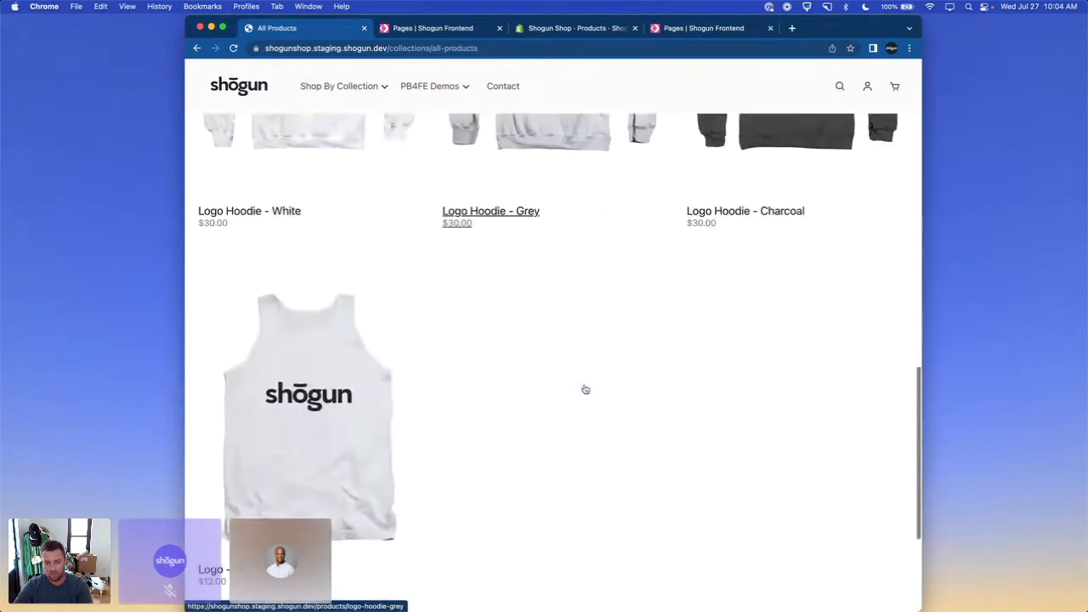
{"action": "left_click", "coordinate": [567, 416]}
{"action": "scroll", "coordinate": [574, 274], "scroll_direction": "up", "scroll_amount": 10}
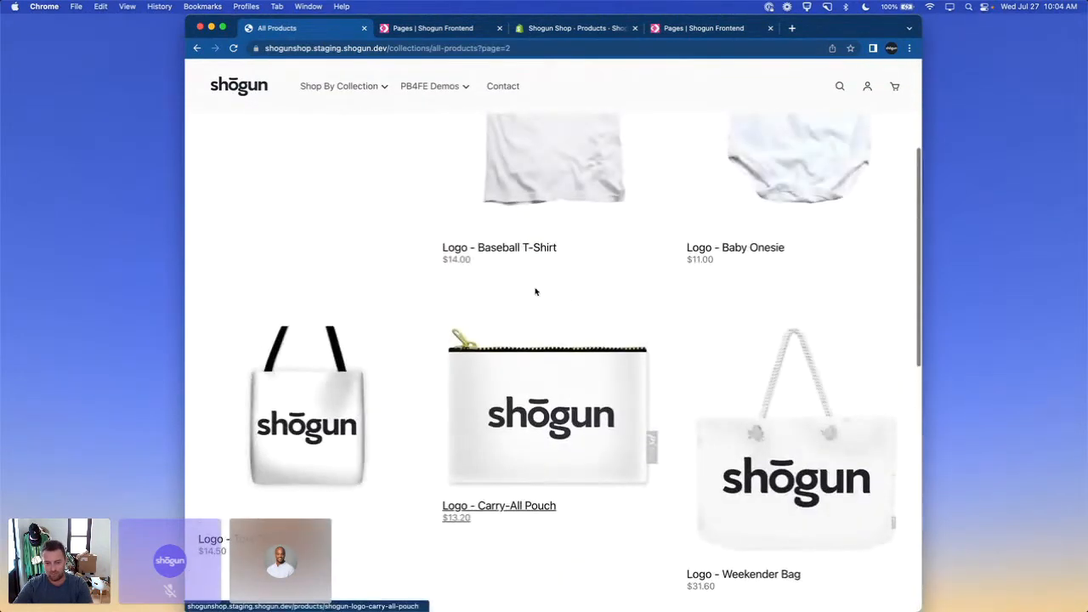
{"action": "left_click", "coordinate": [228, 75]}
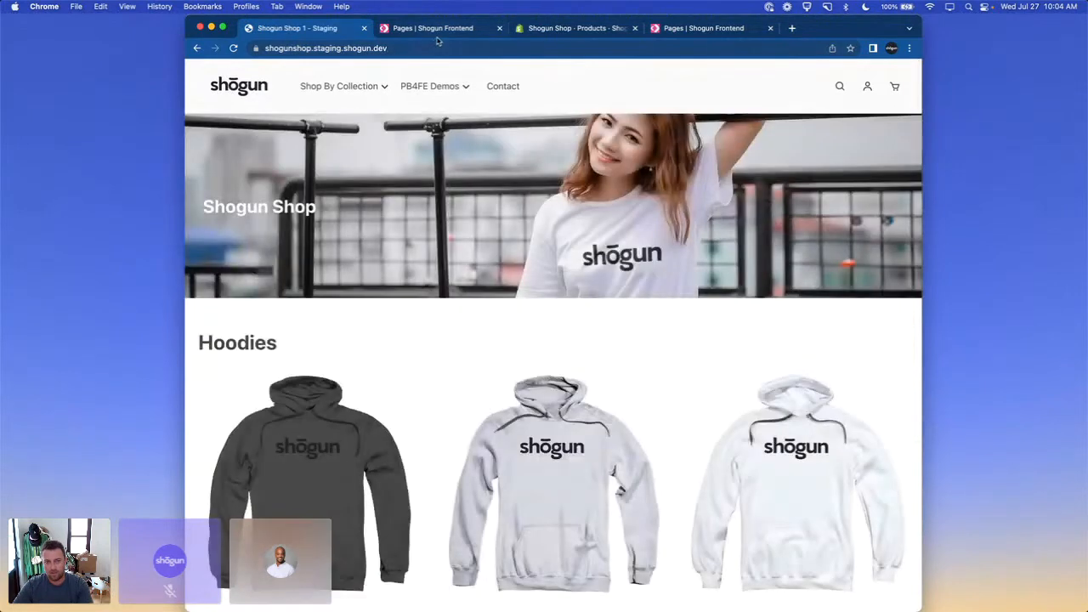
{"action": "scroll", "coordinate": [527, 254], "scroll_direction": "down", "scroll_amount": 5}
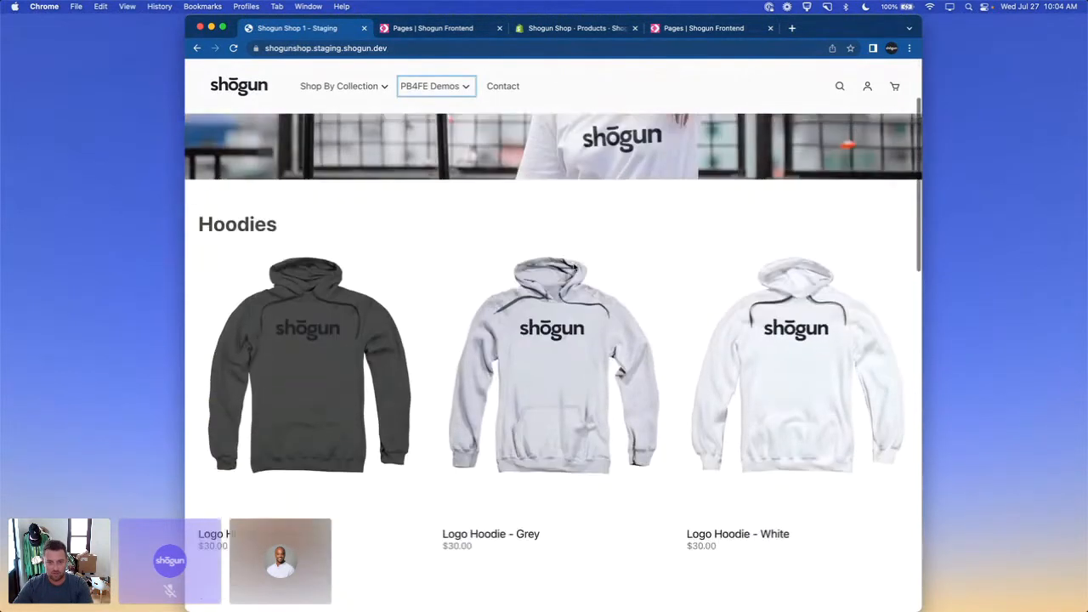
{"action": "scroll", "coordinate": [459, 115], "scroll_direction": "up", "scroll_amount": 5}
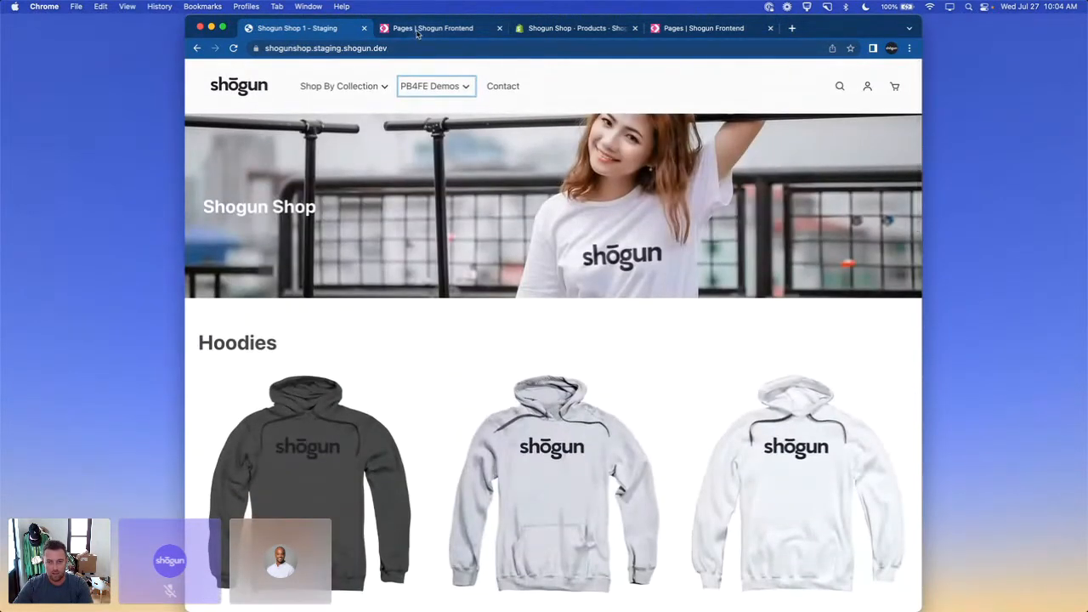
Step: Switch to the Shogun Frontend page manager, dismiss the build notifications and review the list of pages by template
{"action": "left_click", "coordinate": [415, 29]}
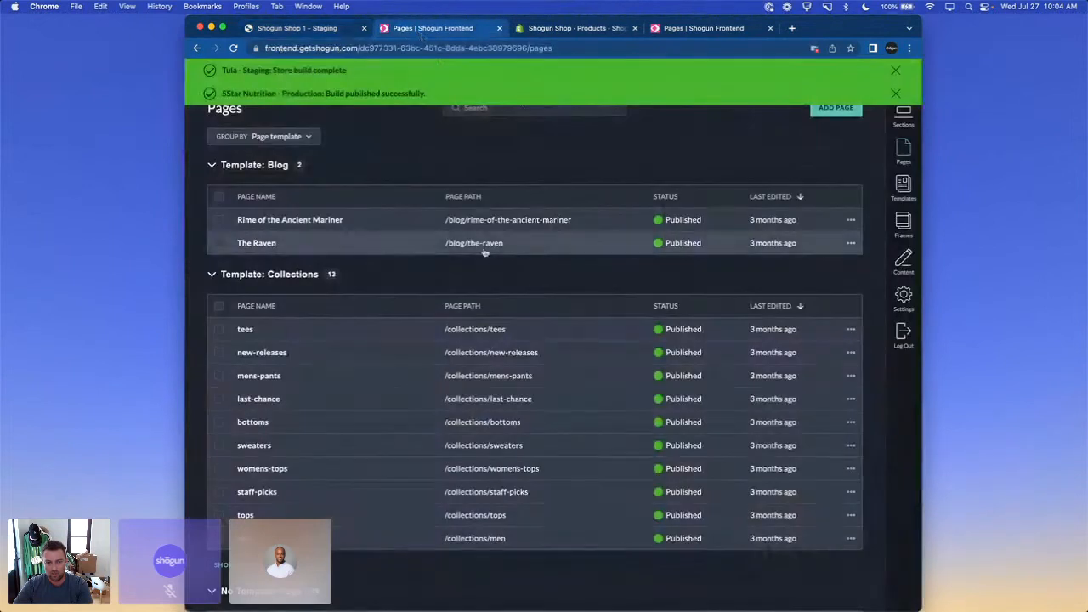
{"action": "left_click", "coordinate": [896, 72]}
{"action": "left_click", "coordinate": [895, 92]}
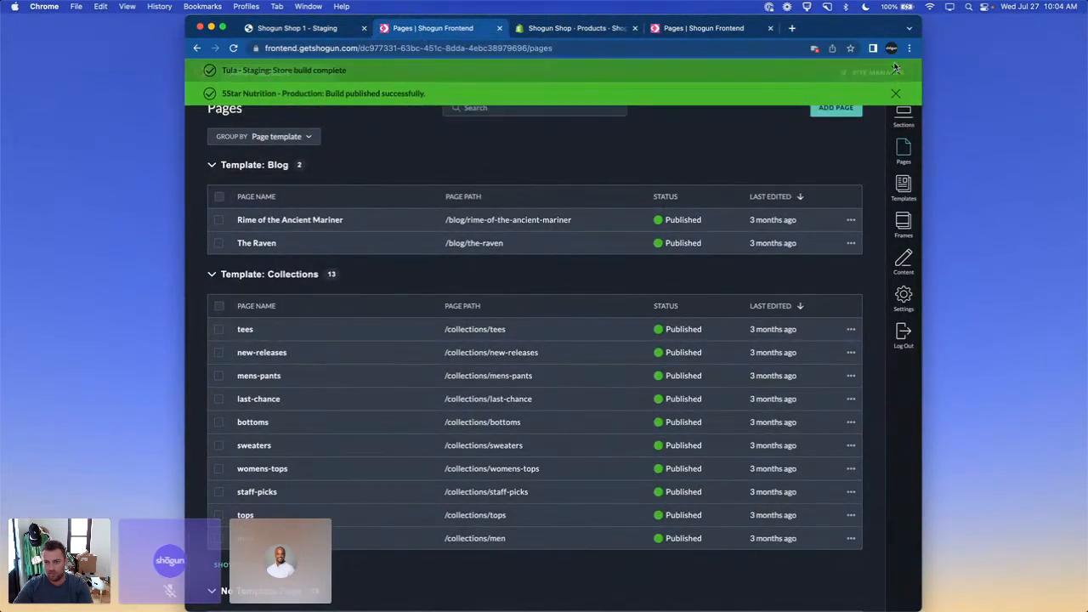
{"action": "left_click", "coordinate": [895, 72]}
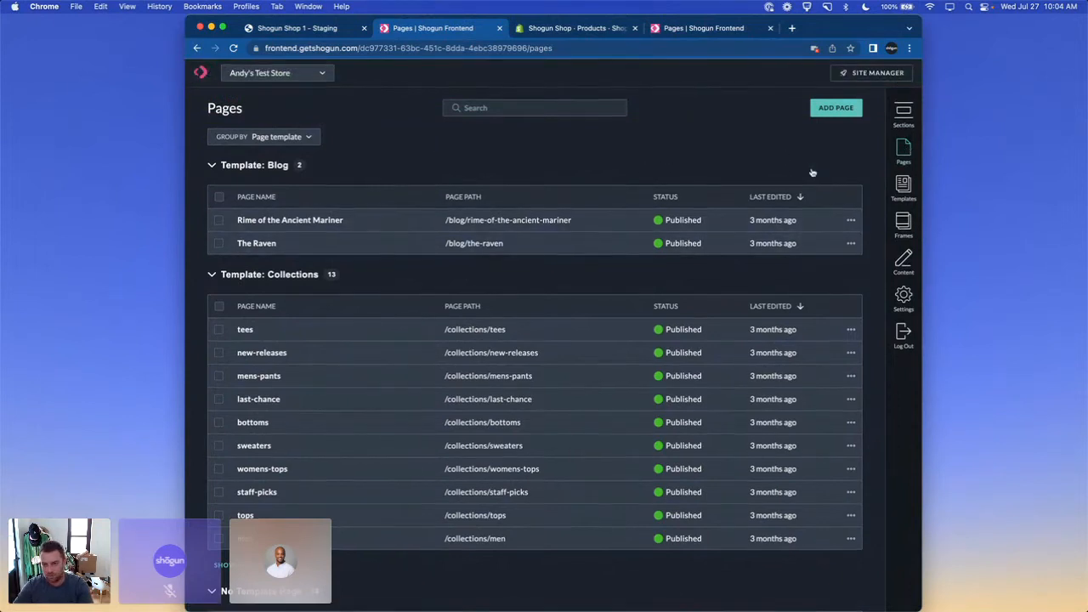
{"action": "scroll", "coordinate": [772, 317], "scroll_direction": "down", "scroll_amount": 5}
{"action": "scroll", "coordinate": [772, 318], "scroll_direction": "down", "scroll_amount": 10}
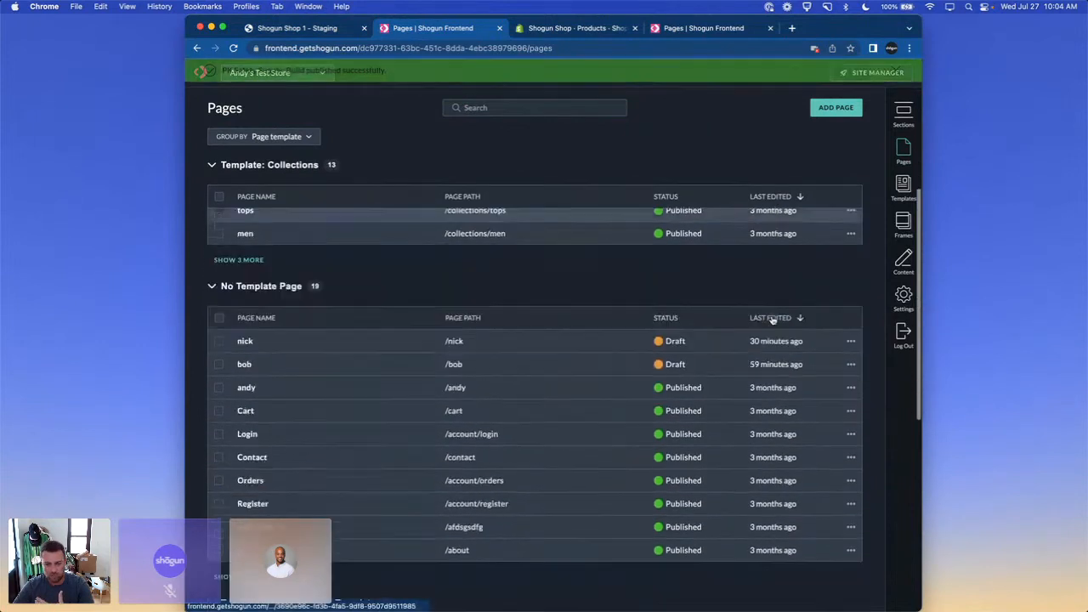
{"action": "scroll", "coordinate": [772, 321], "scroll_direction": "up", "scroll_amount": 15}
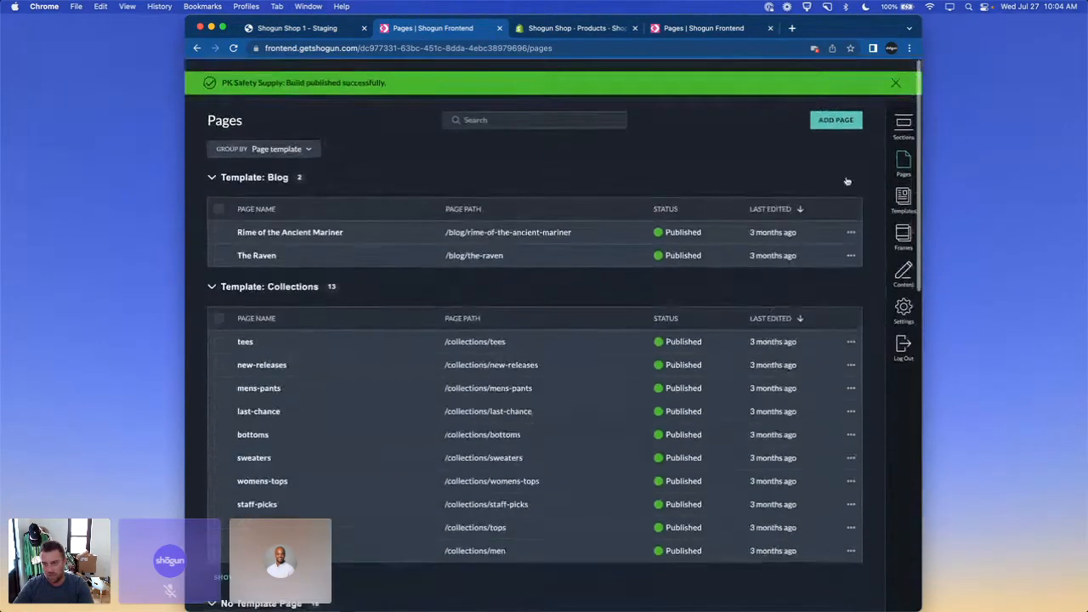
Step: Add a page named demo with the path demo, using the default Main frame
{"action": "left_click", "coordinate": [845, 111]}
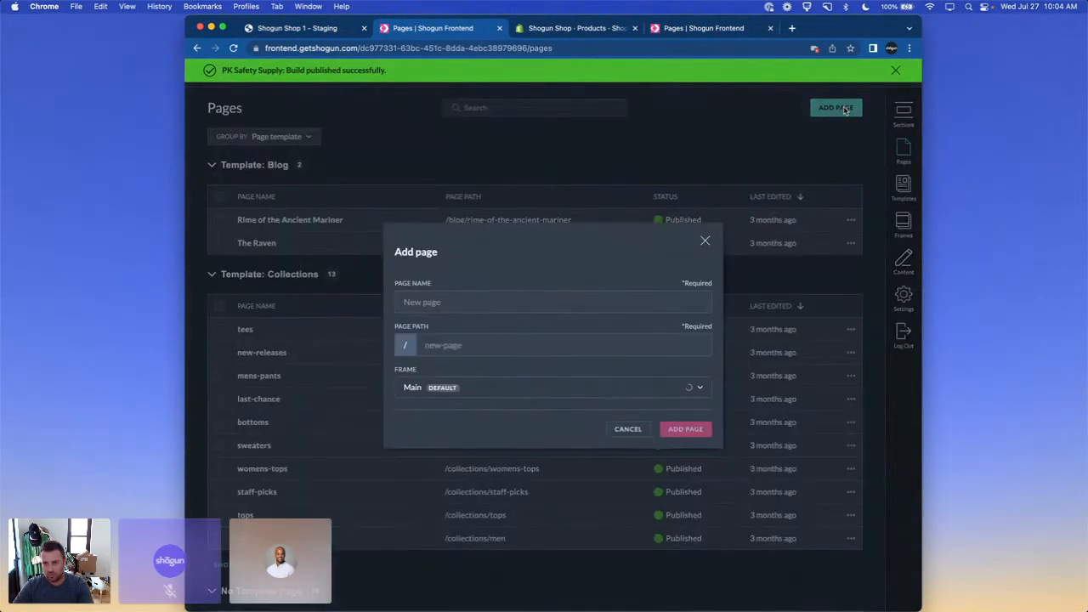
{"action": "left_click", "coordinate": [547, 304]}
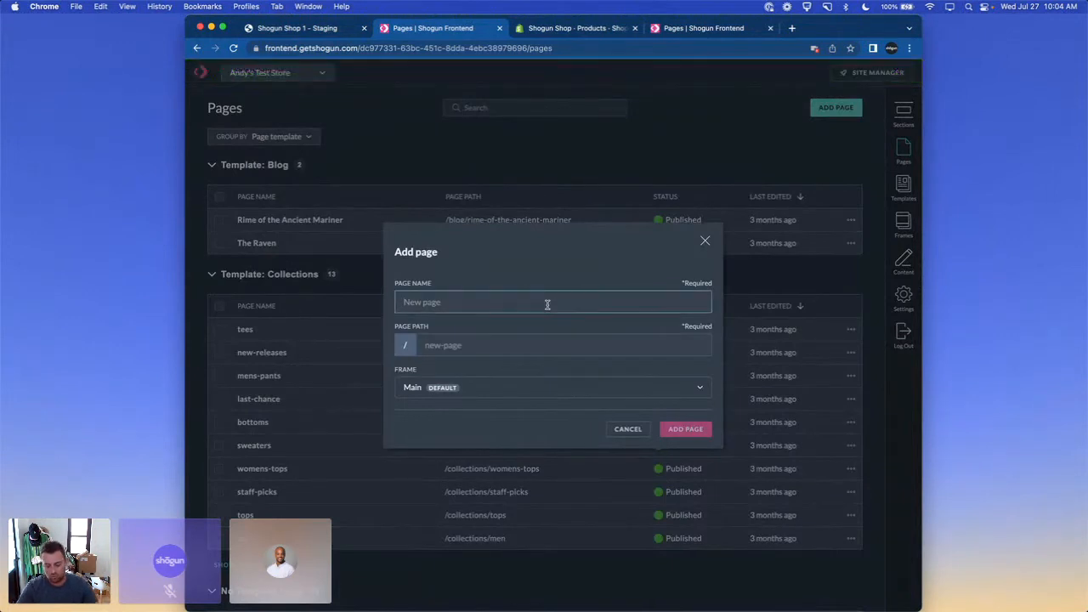
{"action": "type", "text": "demo"}
{"action": "key", "text": "Tab"}
{"action": "type", "text": "de"}
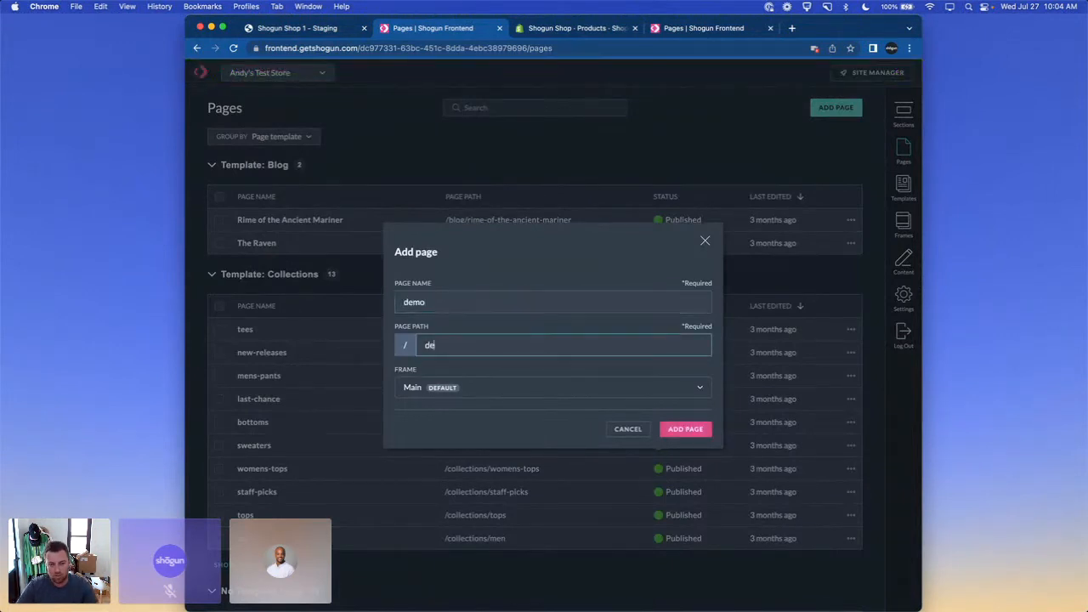
{"action": "type", "text": "mo"}
{"action": "left_click", "coordinate": [663, 428]}
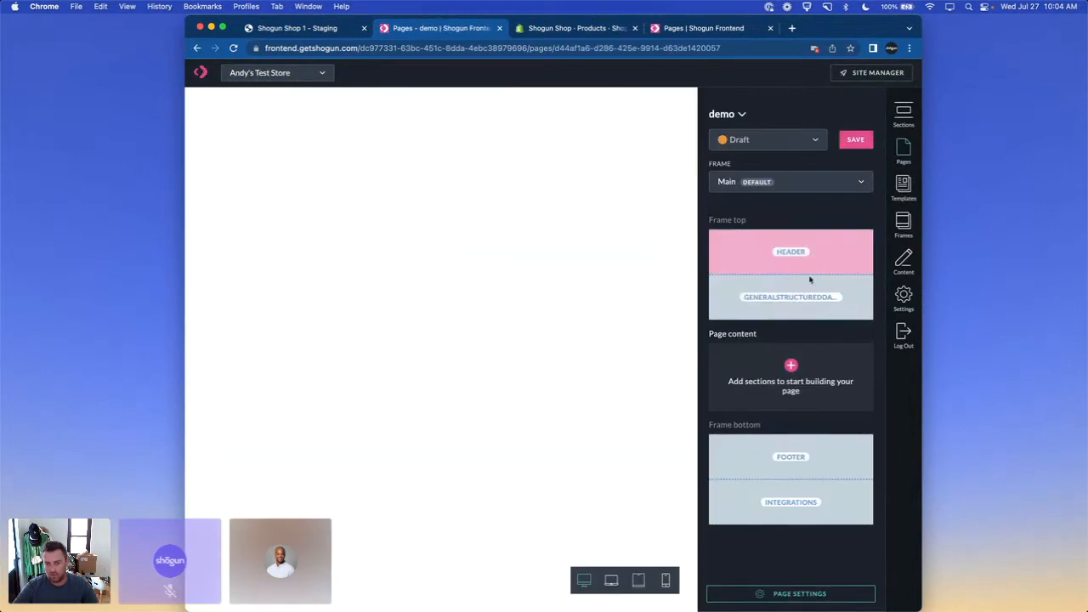
Step: Examine the sections available for the demo page's content and return to the Pages list
{"action": "left_click", "coordinate": [791, 367]}
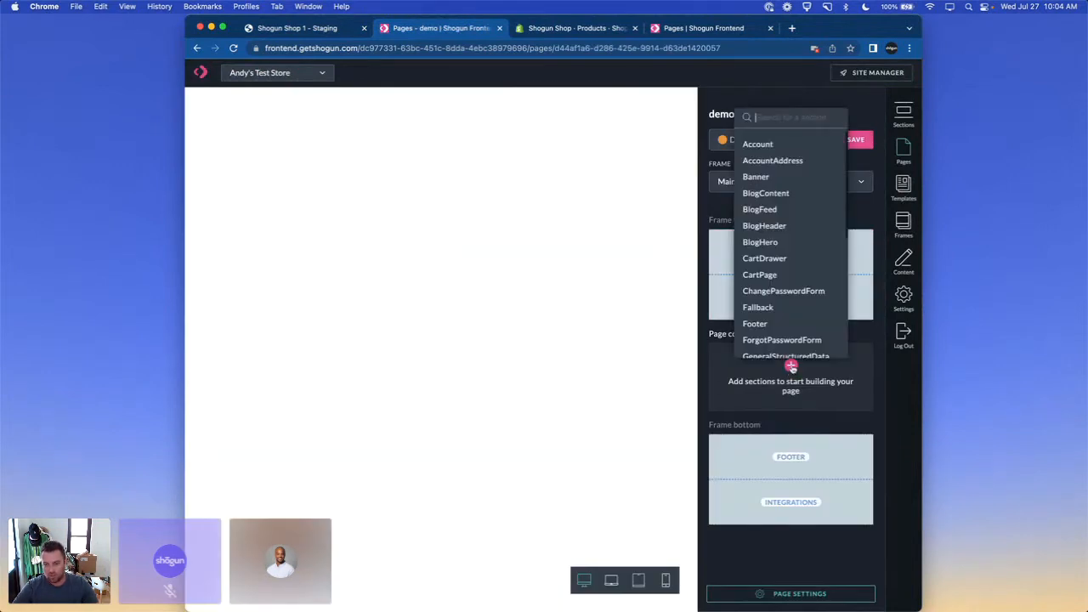
{"action": "scroll", "coordinate": [778, 213], "scroll_direction": "down", "scroll_amount": 5}
{"action": "scroll", "coordinate": [777, 213], "scroll_direction": "down", "scroll_amount": 2}
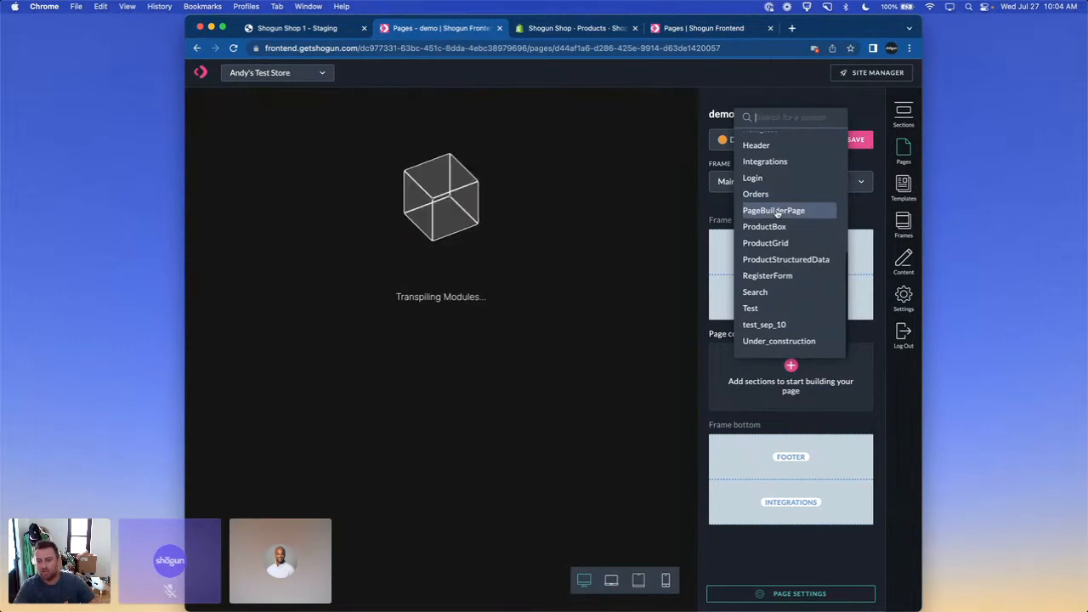
{"action": "scroll", "coordinate": [798, 282], "scroll_direction": "up", "scroll_amount": 7}
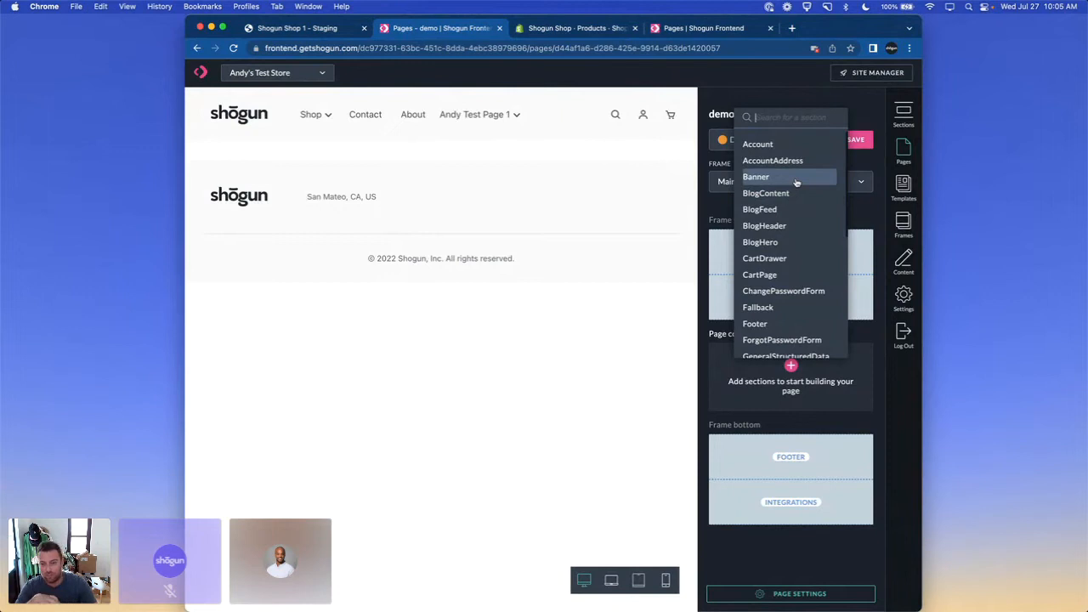
{"action": "left_click", "coordinate": [884, 205]}
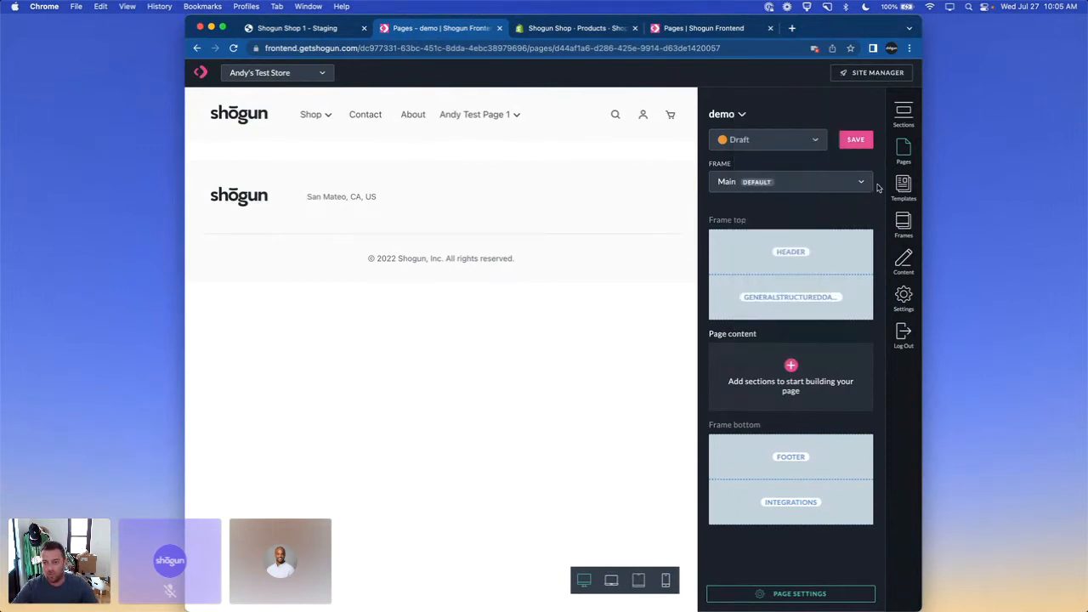
{"action": "left_click", "coordinate": [781, 377]}
{"action": "scroll", "coordinate": [791, 238], "scroll_direction": "down", "scroll_amount": 5}
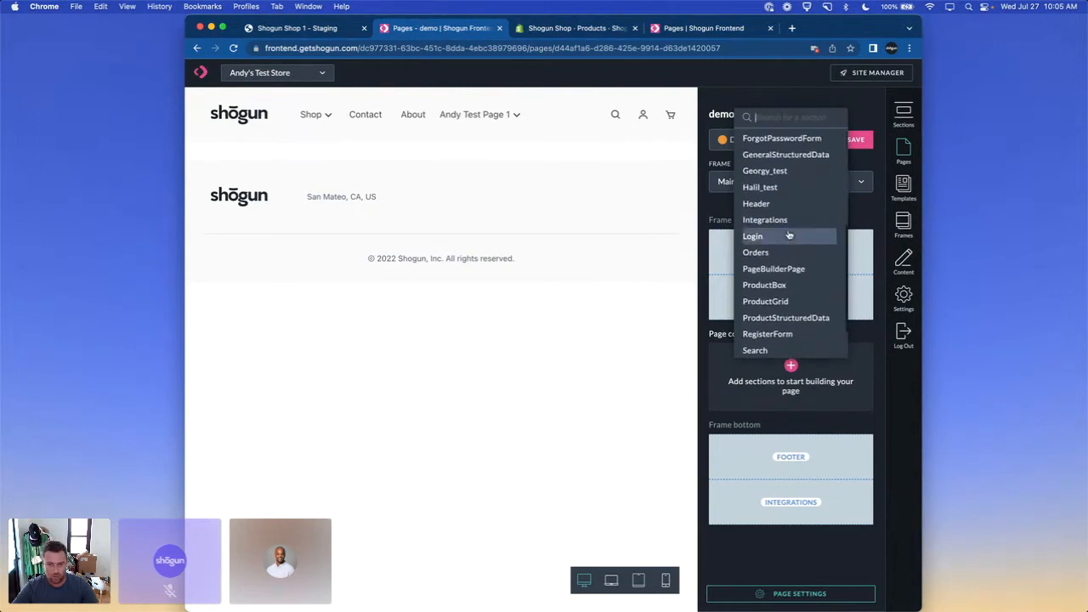
{"action": "scroll", "coordinate": [786, 267], "scroll_direction": "up", "scroll_amount": 5}
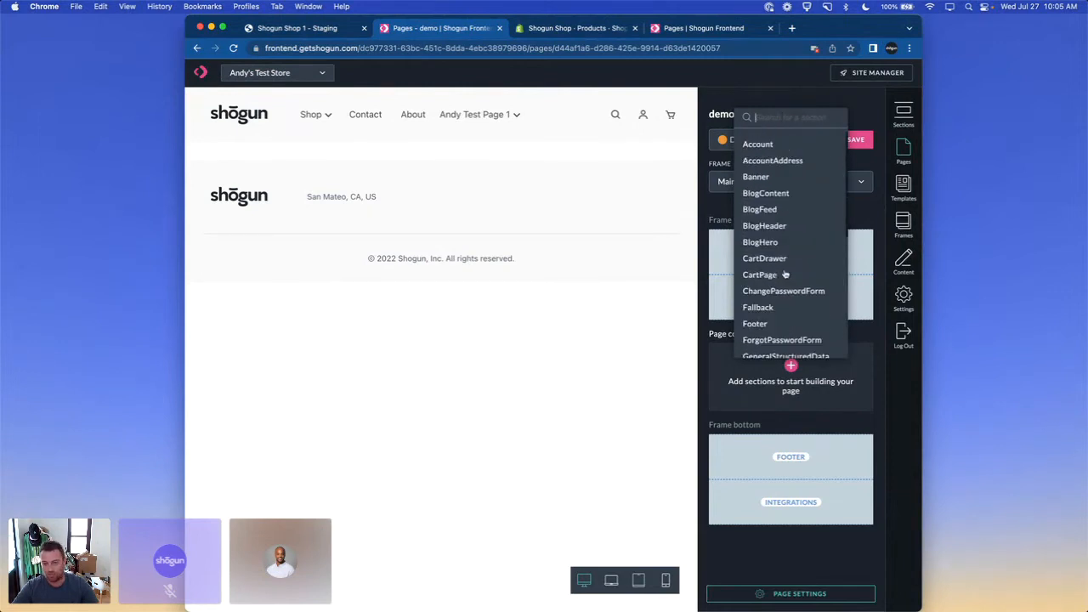
{"action": "left_click", "coordinate": [905, 150]}
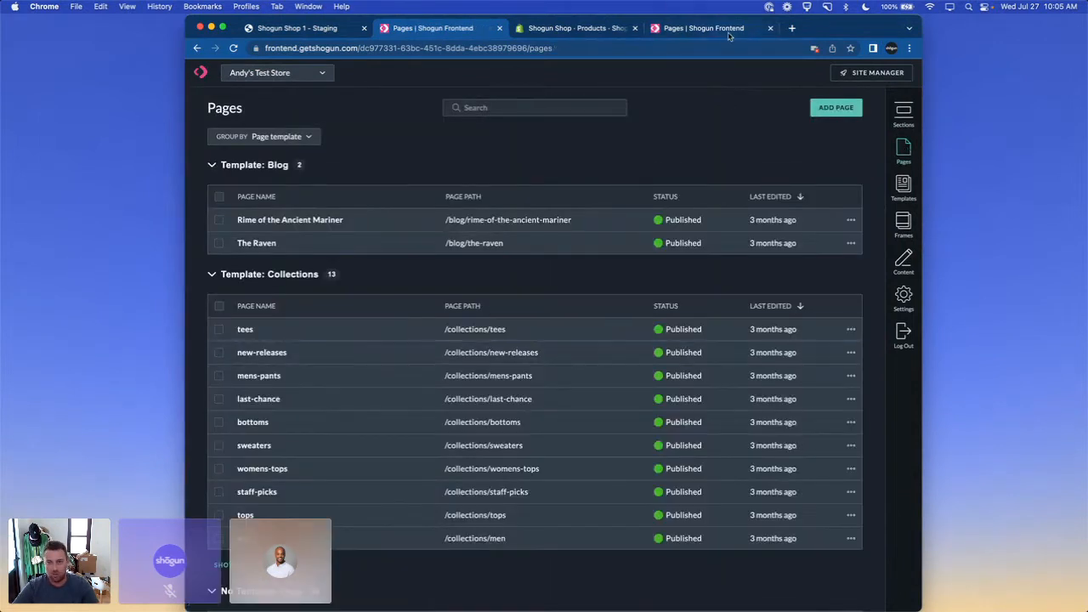
Step: Open the Homepage of the Shogun Shop 1 - Staging store for editing and compare its sections with the staging storefront's home page
{"action": "left_click", "coordinate": [729, 30]}
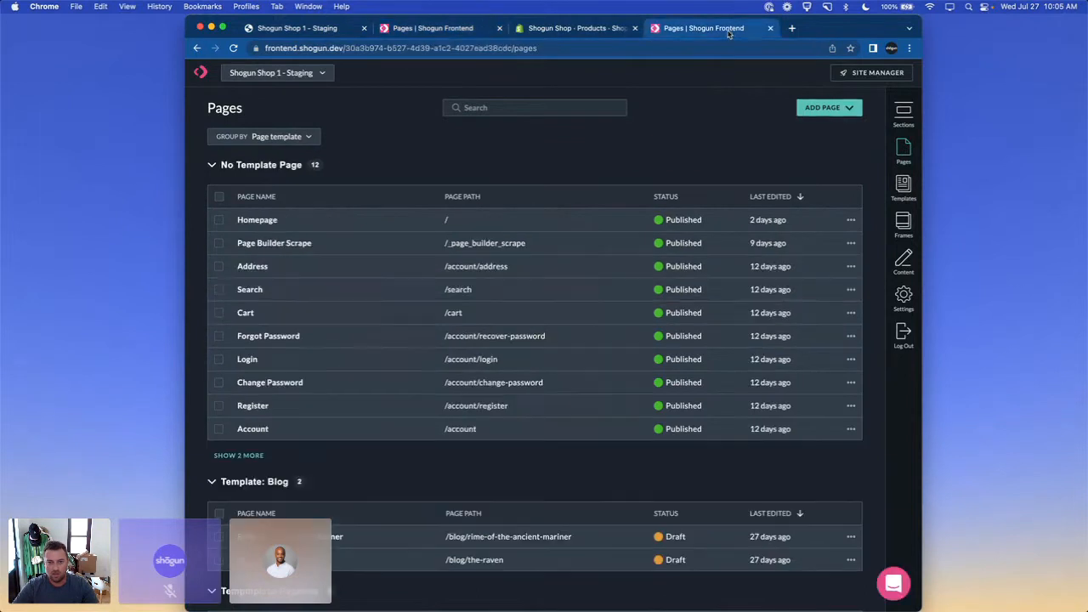
{"action": "left_click", "coordinate": [458, 220]}
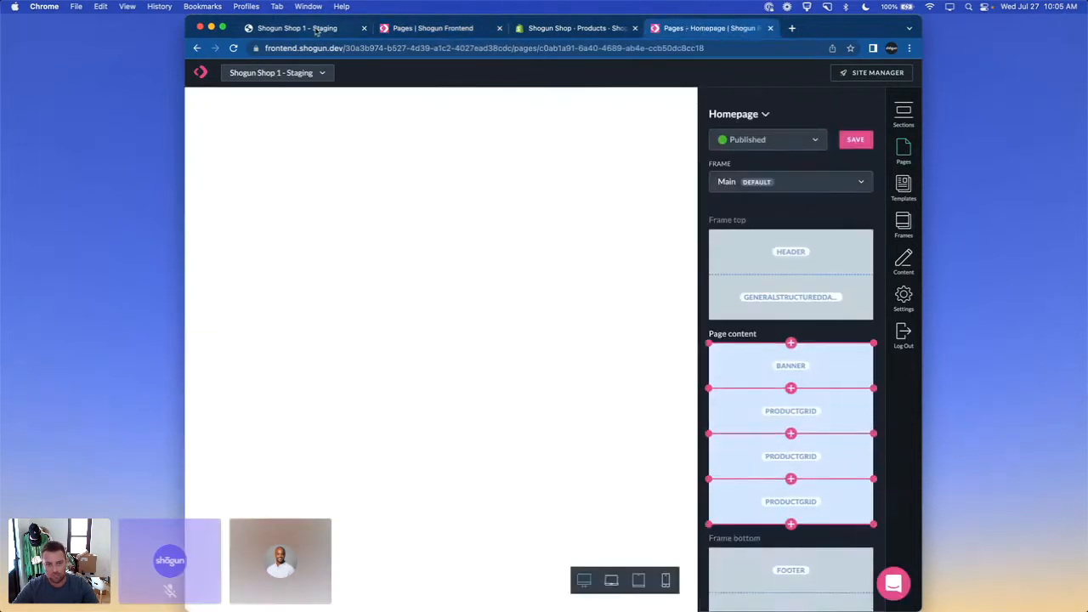
{"action": "left_click", "coordinate": [315, 28]}
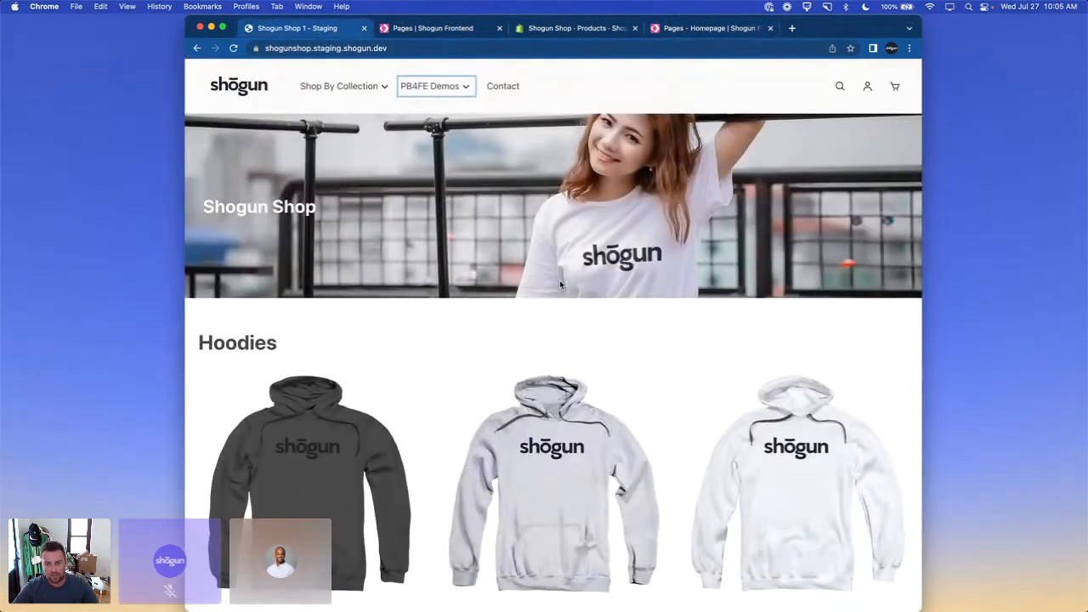
{"action": "scroll", "coordinate": [559, 285], "scroll_direction": "down", "scroll_amount": 5}
{"action": "scroll", "coordinate": [559, 285], "scroll_direction": "up", "scroll_amount": 5}
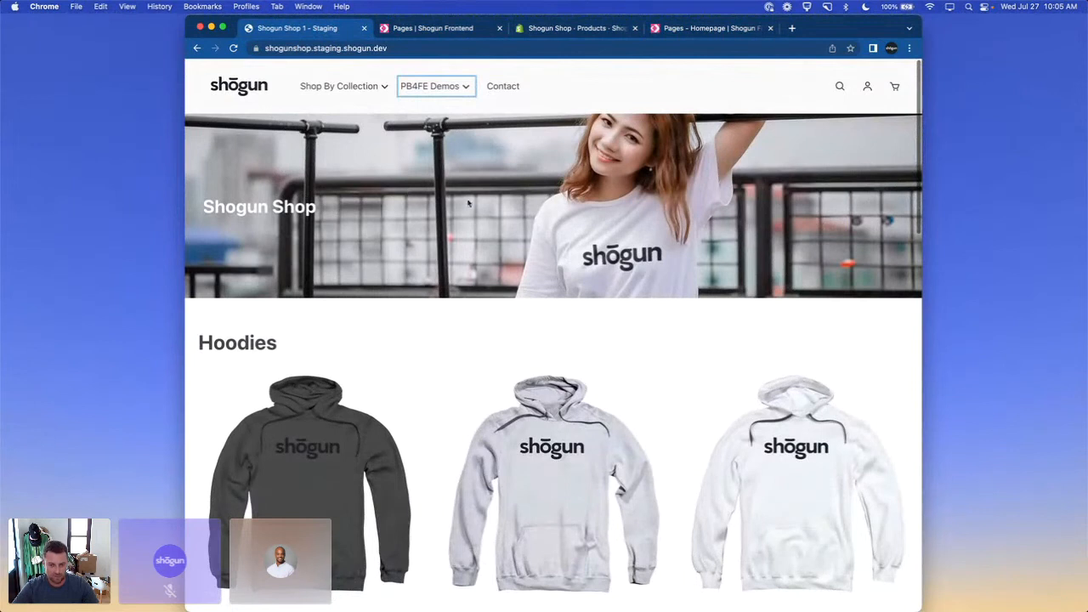
{"action": "scroll", "coordinate": [544, 357], "scroll_direction": "down", "scroll_amount": 5}
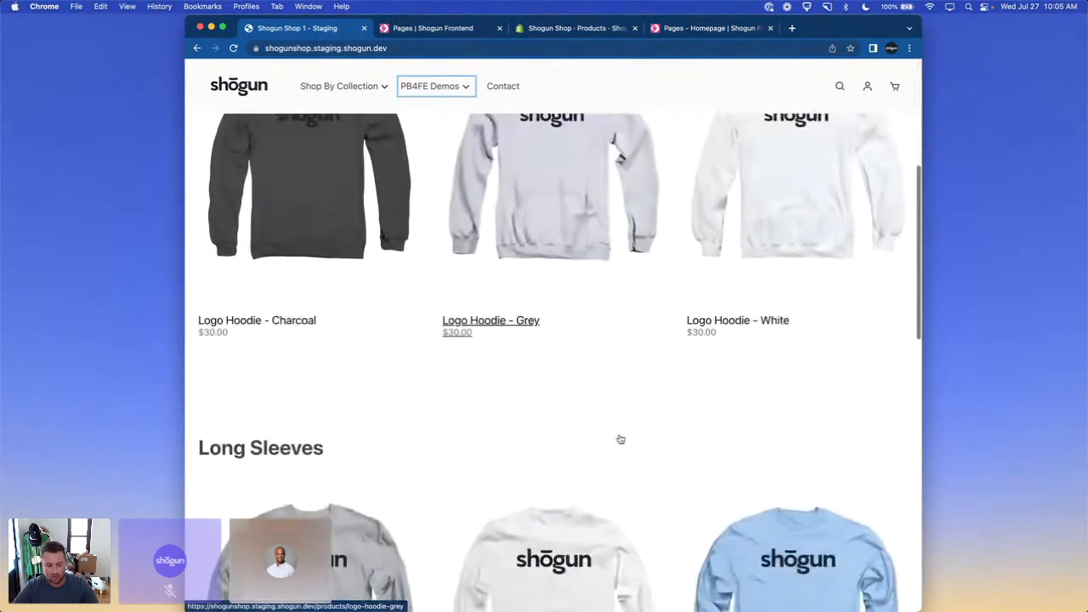
{"action": "scroll", "coordinate": [618, 440], "scroll_direction": "up", "scroll_amount": 5}
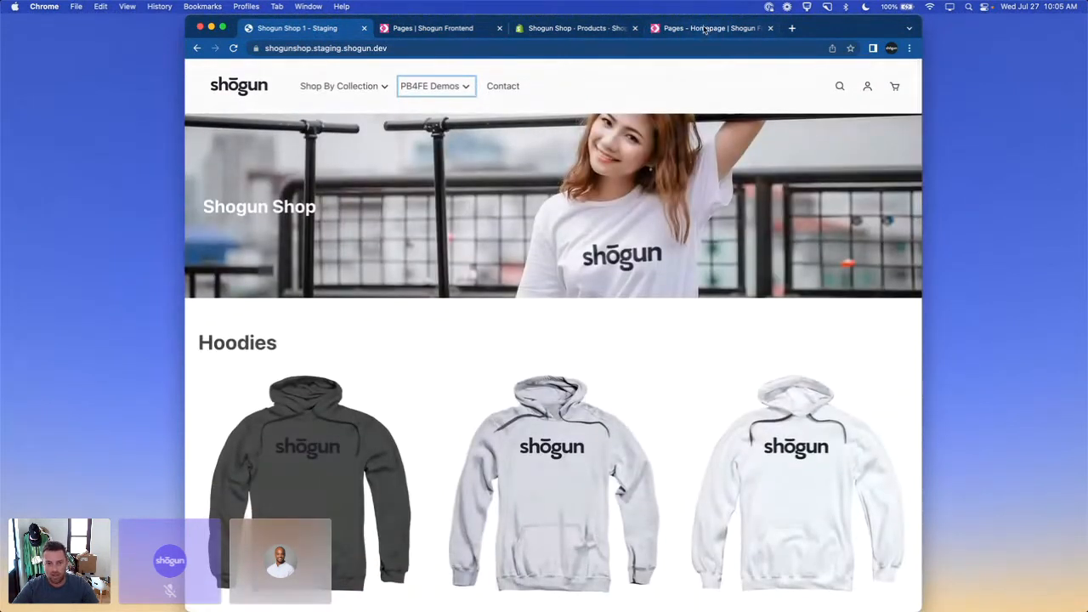
{"action": "left_click", "coordinate": [704, 28]}
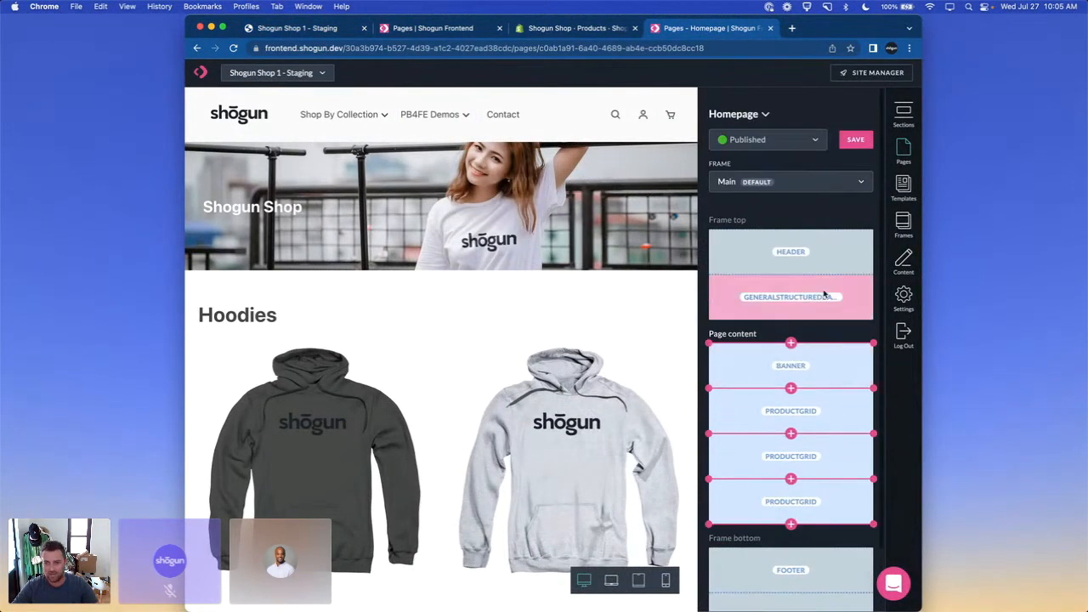
Step: View the code of the Banner2 section and return to the Sections list
{"action": "left_click", "coordinate": [904, 113]}
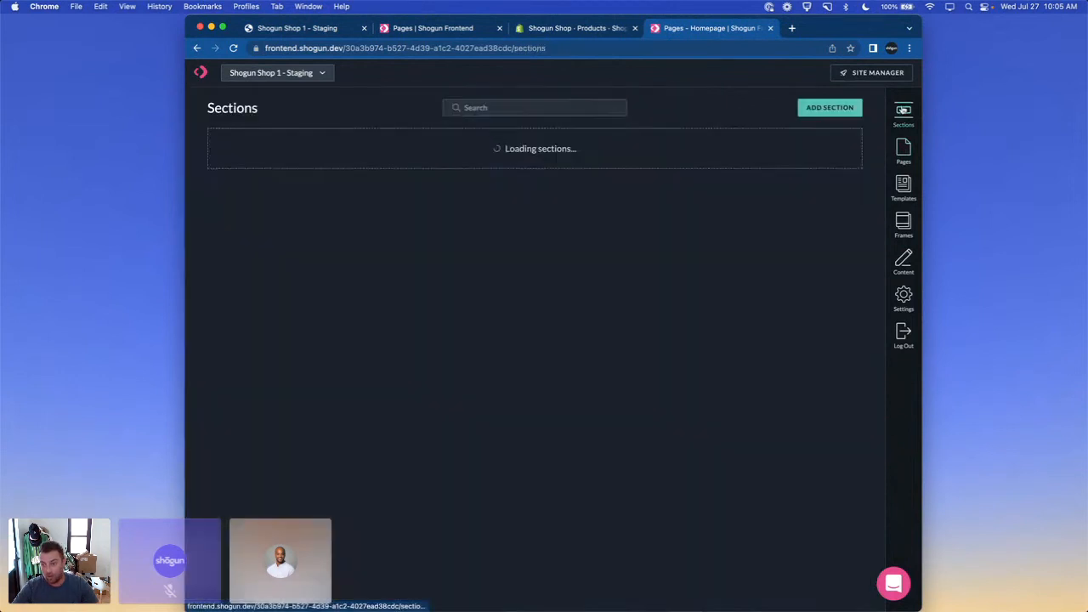
{"action": "left_click", "coordinate": [279, 167]}
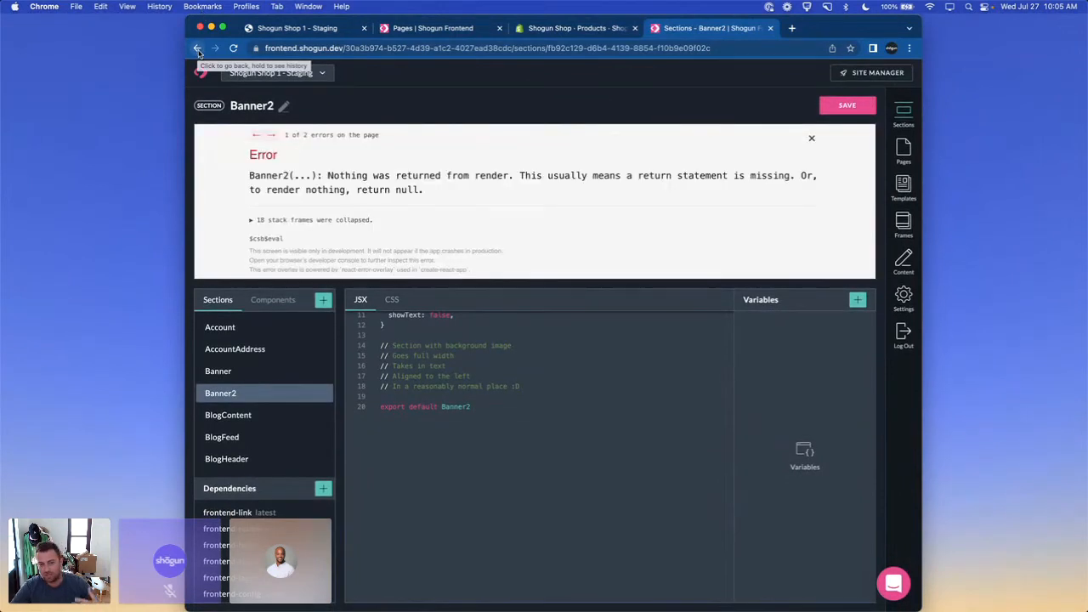
{"action": "left_click", "coordinate": [197, 48]}
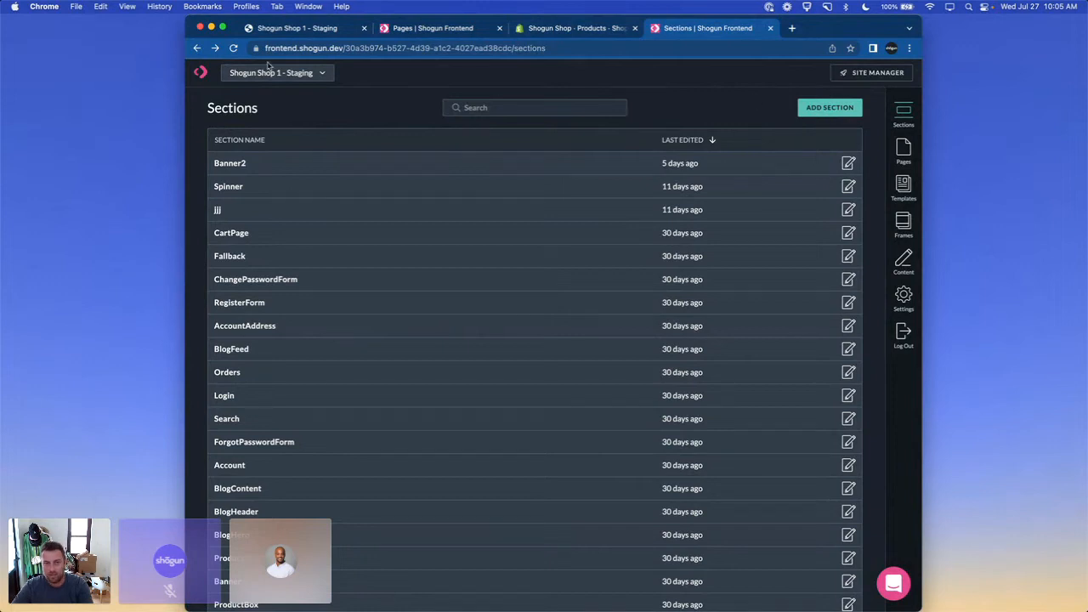
Step: Add a page built with Page Builder, named Demo 1 with the path demo-1
{"action": "left_click", "coordinate": [904, 151]}
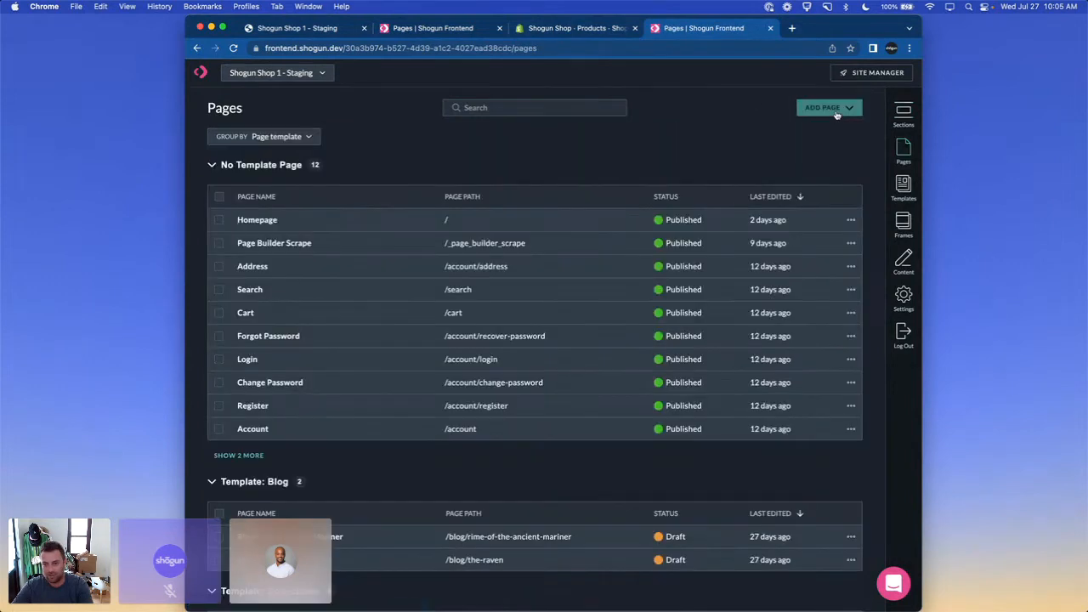
{"action": "left_click", "coordinate": [844, 109]}
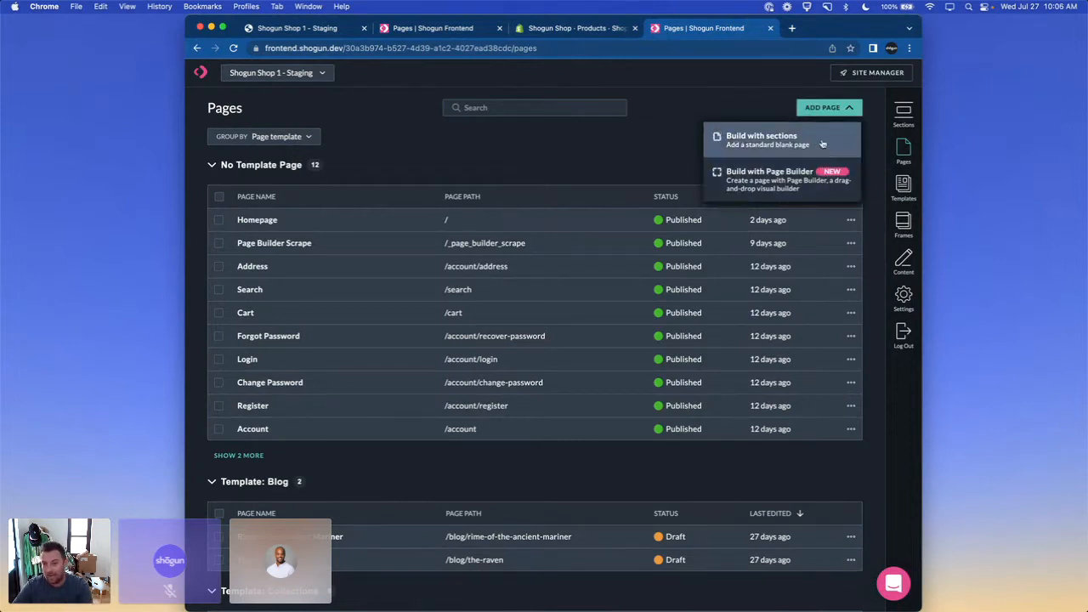
{"action": "left_click", "coordinate": [812, 189]}
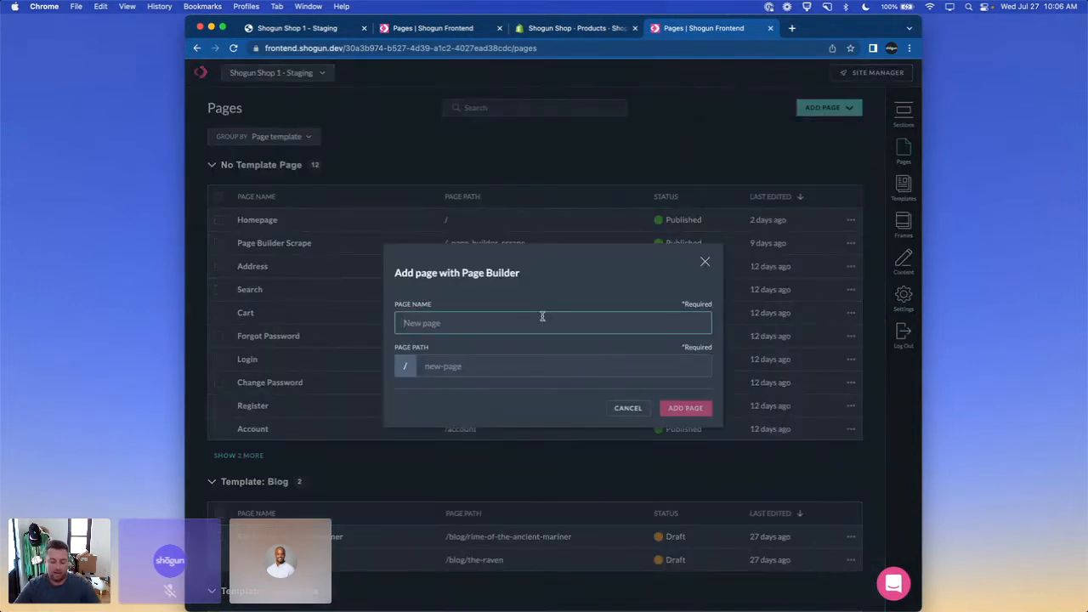
{"action": "type", "text": "Demo 1"}
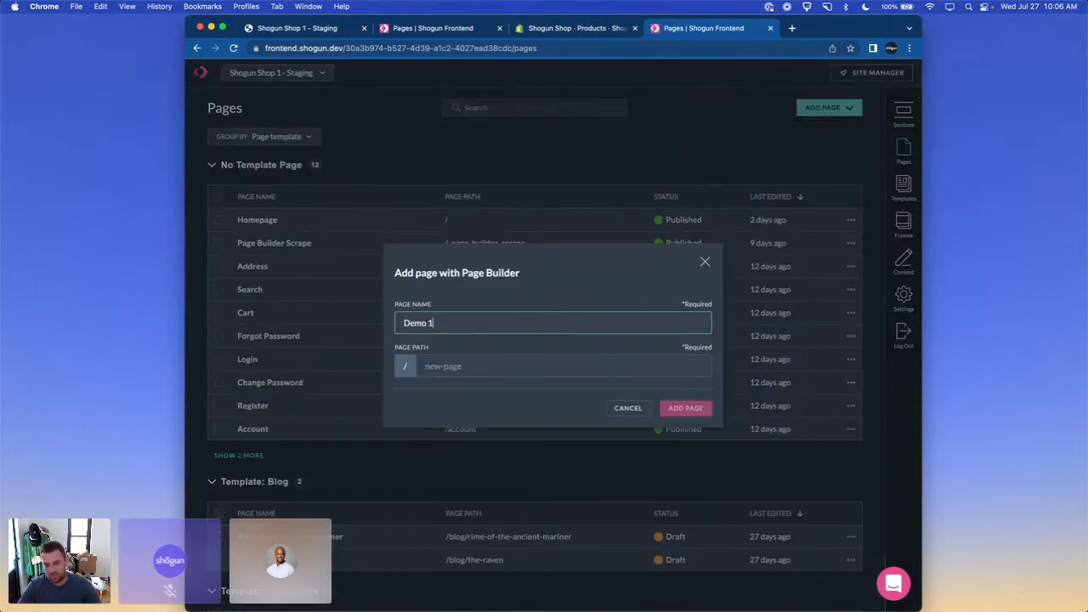
{"action": "key", "text": "Tab"}
{"action": "type", "text": "Demo"}
{"action": "key", "text": "BackSpace"}
{"action": "key", "text": "BackSpace"}
{"action": "key", "text": "BackSpace"}
{"action": "key", "text": "BackSpace"}
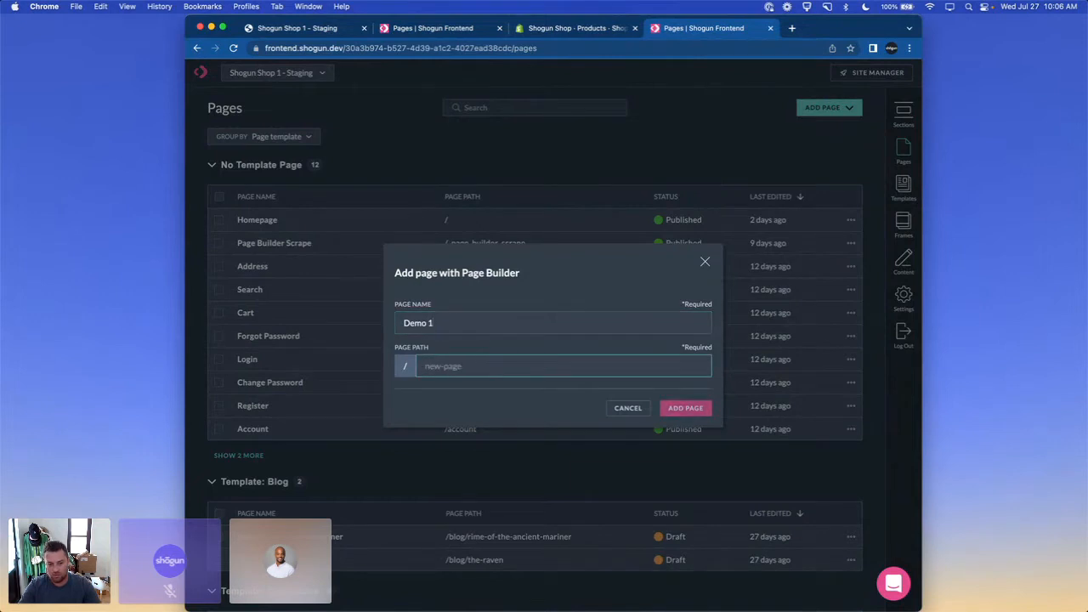
{"action": "type", "text": "demo-1"}
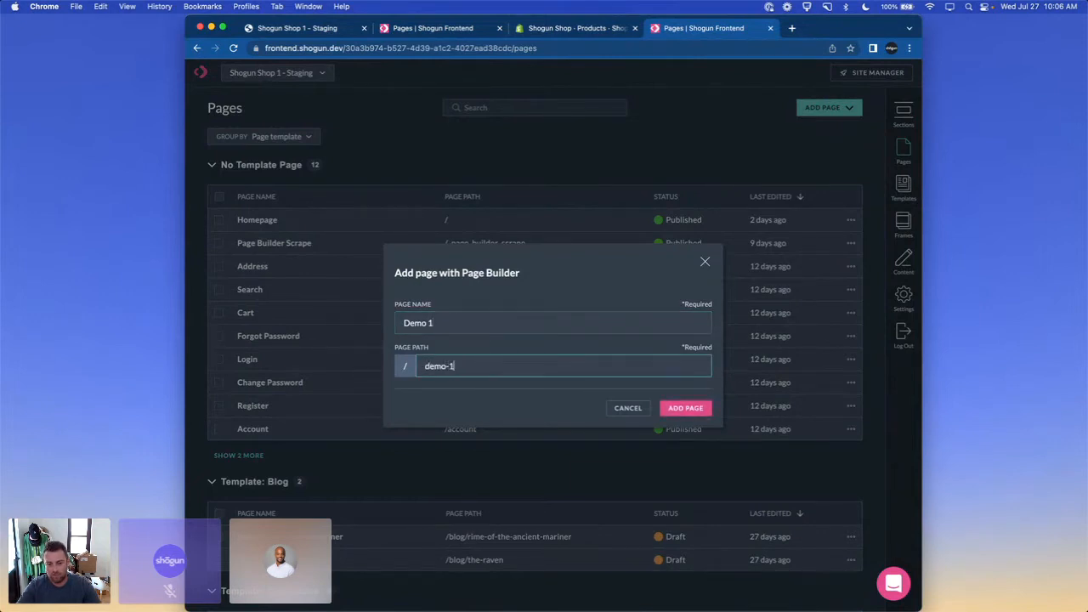
{"action": "left_click", "coordinate": [681, 409]}
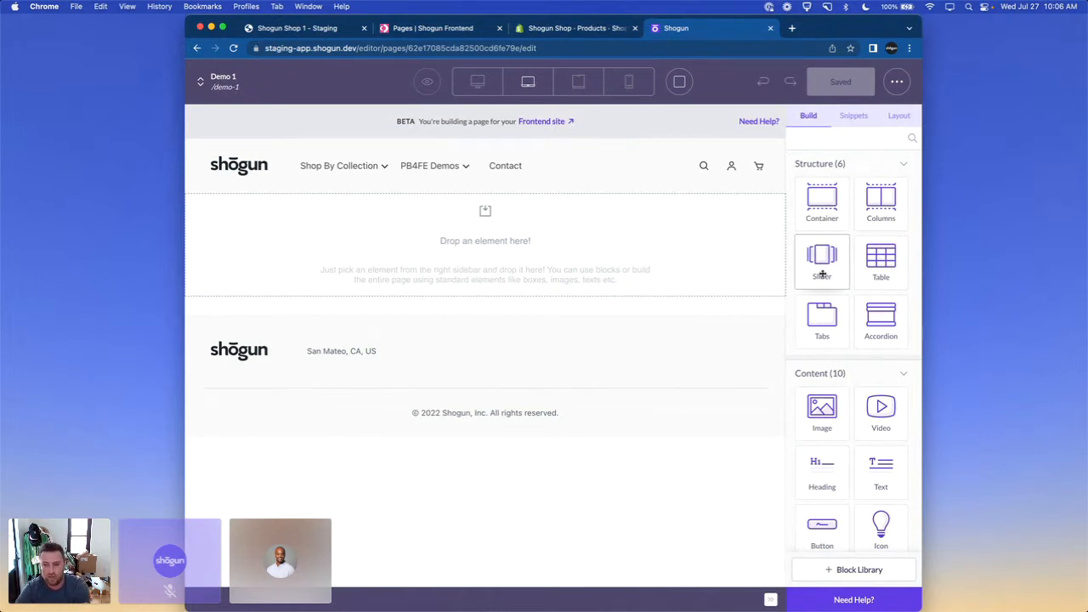
Step: Browse the Block Library's Heroes, Highlights and Products categories and place Hero Block -1 in the page's empty content area
{"action": "scroll", "coordinate": [833, 340], "scroll_direction": "down", "scroll_amount": 5}
{"action": "scroll", "coordinate": [842, 382], "scroll_direction": "up", "scroll_amount": 5}
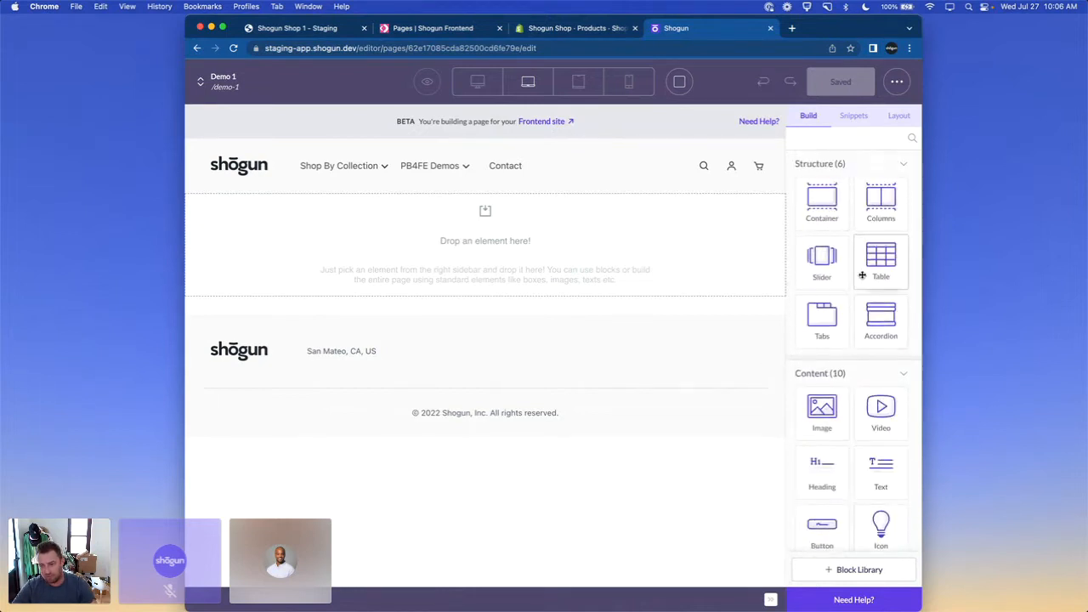
{"action": "left_click", "coordinate": [858, 574]}
{"action": "scroll", "coordinate": [857, 269], "scroll_direction": "down", "scroll_amount": 5}
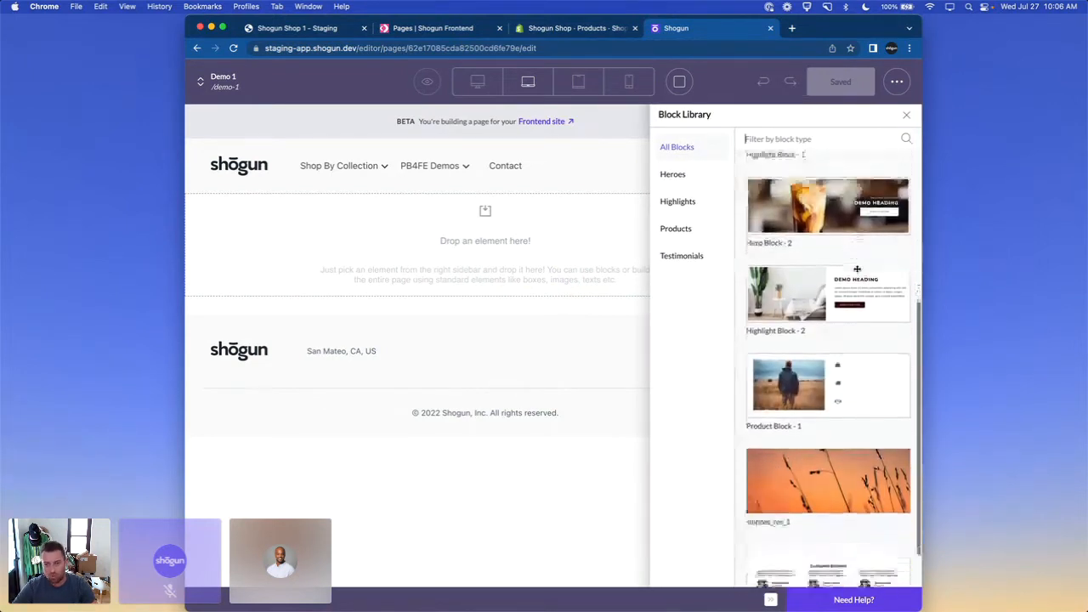
{"action": "left_click", "coordinate": [680, 173]}
{"action": "left_click", "coordinate": [690, 203]}
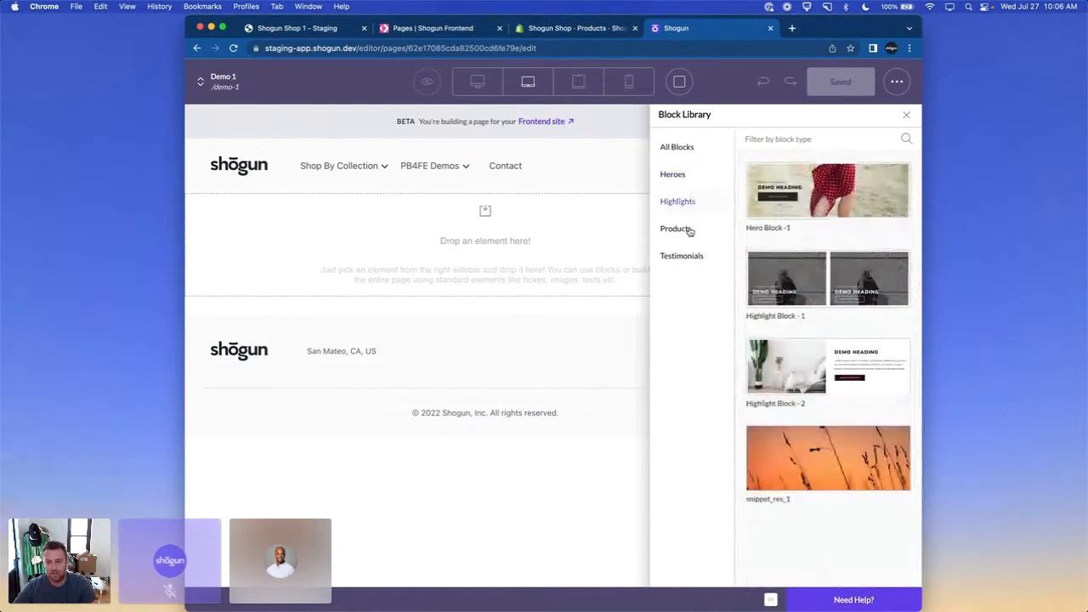
{"action": "left_click", "coordinate": [690, 229]}
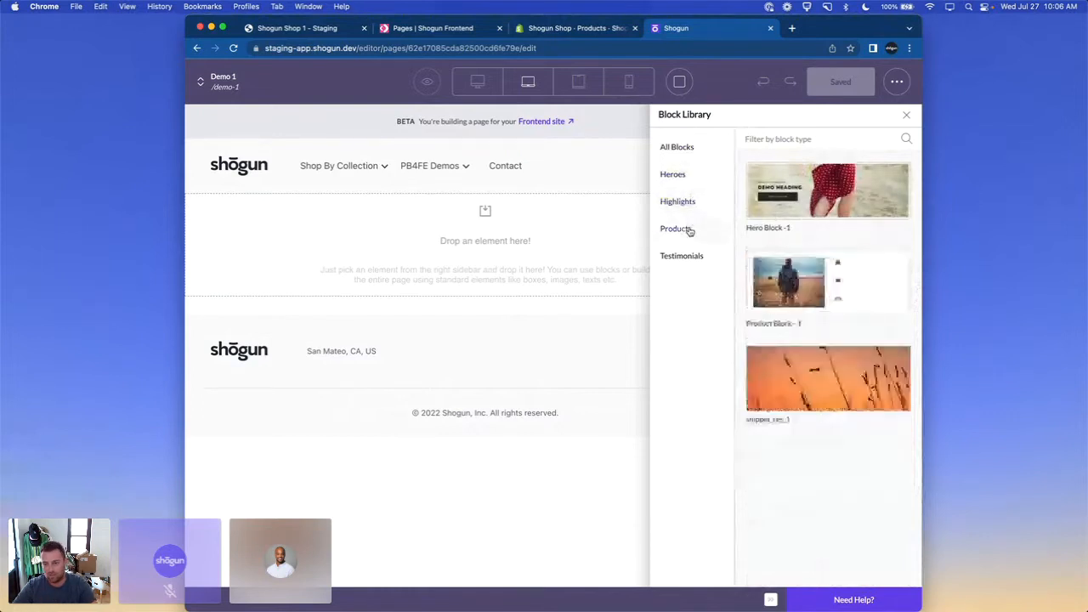
{"action": "left_click", "coordinate": [694, 174]}
{"action": "left_click_drag", "start_coordinate": [837, 194], "coordinate": [432, 216]}
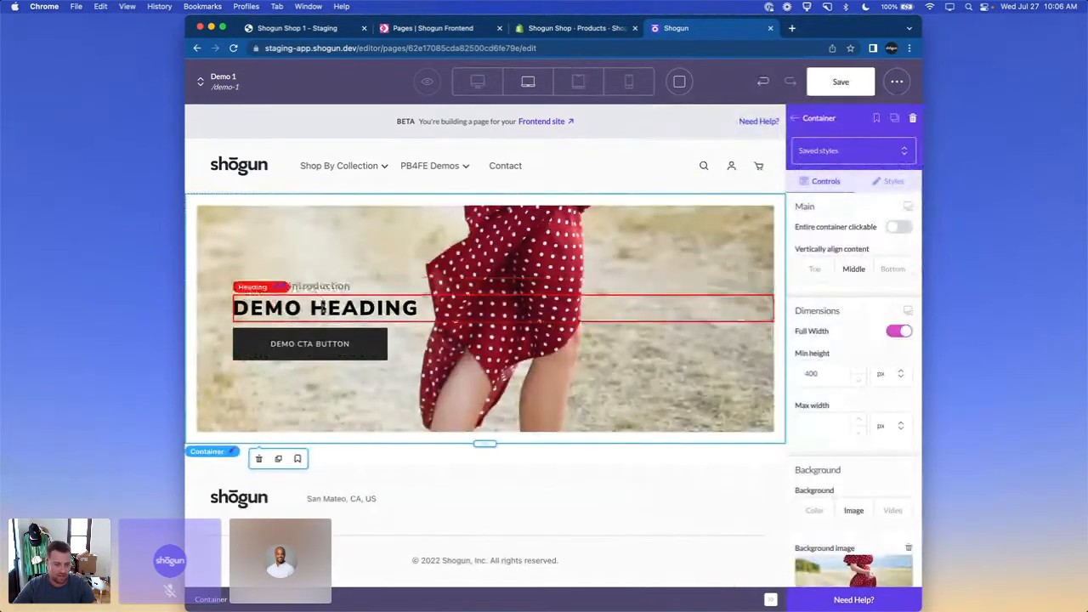
Step: Inspect the settings of the hero block's heading, CTA button and introduction text
{"action": "left_click", "coordinate": [324, 308]}
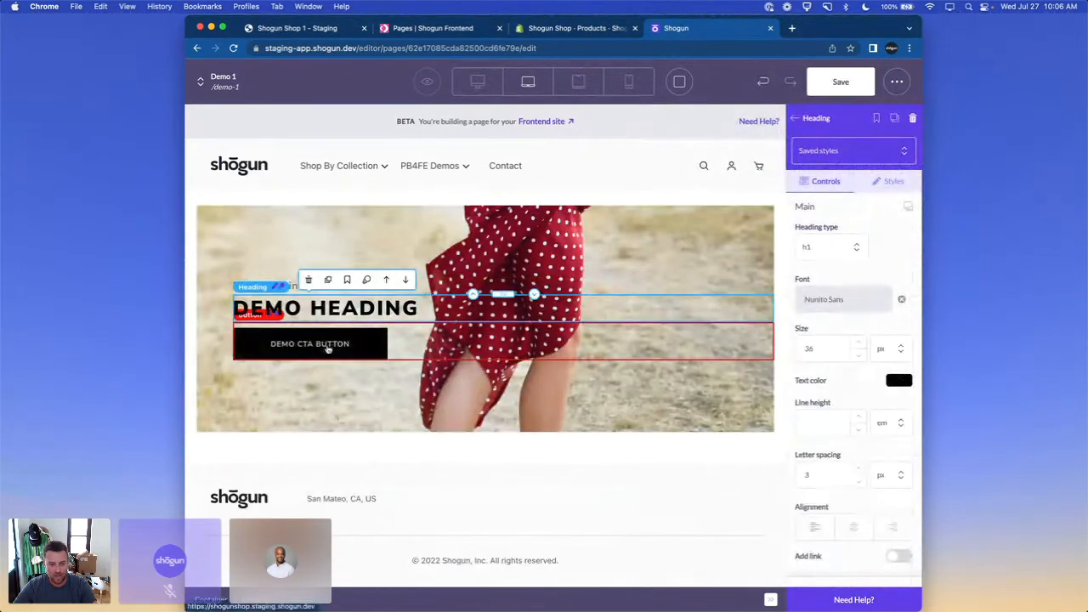
{"action": "left_click", "coordinate": [327, 349]}
{"action": "left_click", "coordinate": [291, 286]}
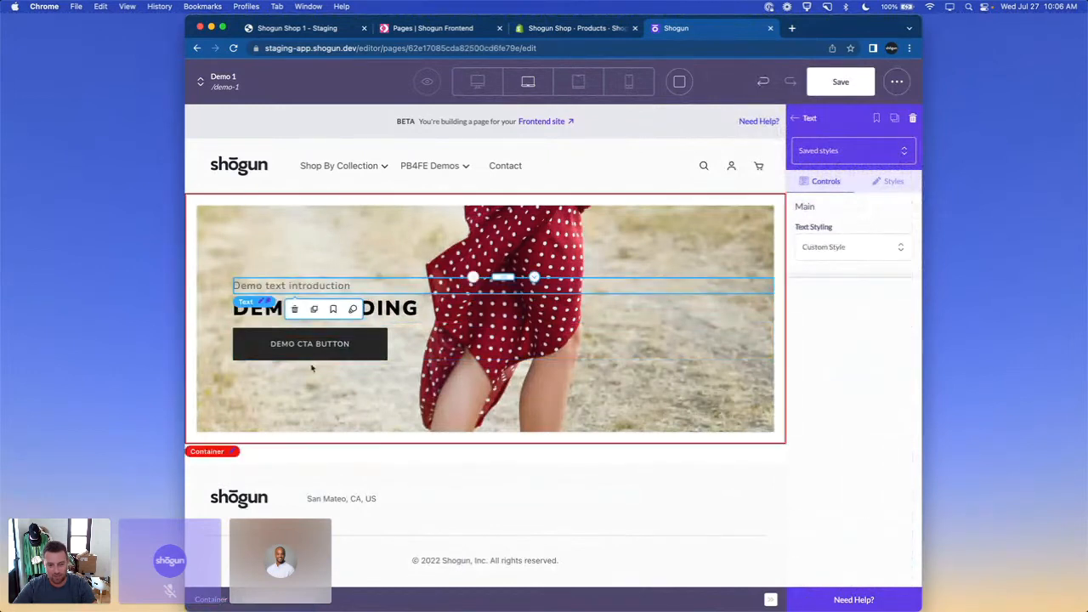
Step: Replace the hero container's background image with the media library photo of the curly-haired woman in a white Shogun hoodie
{"action": "left_click", "coordinate": [533, 253]}
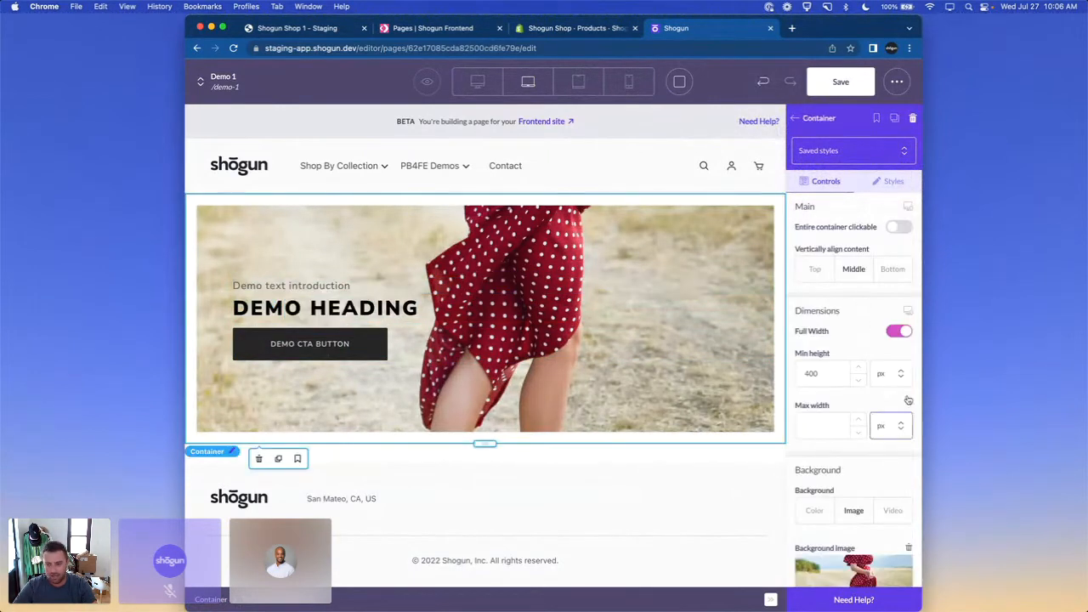
{"action": "scroll", "coordinate": [870, 292], "scroll_direction": "down", "scroll_amount": 5}
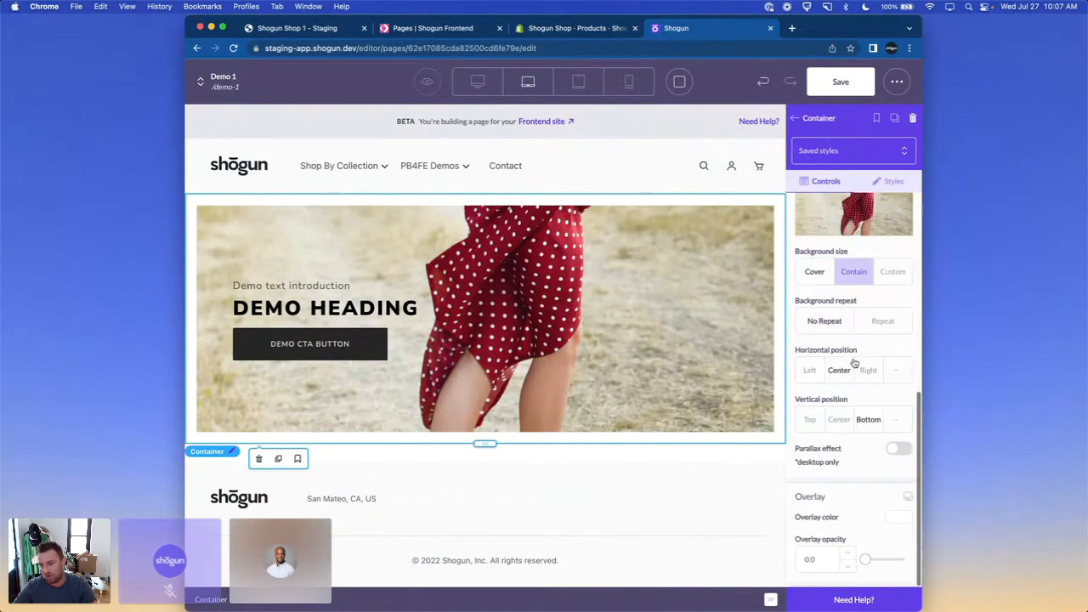
{"action": "scroll", "coordinate": [856, 241], "scroll_direction": "up", "scroll_amount": 4}
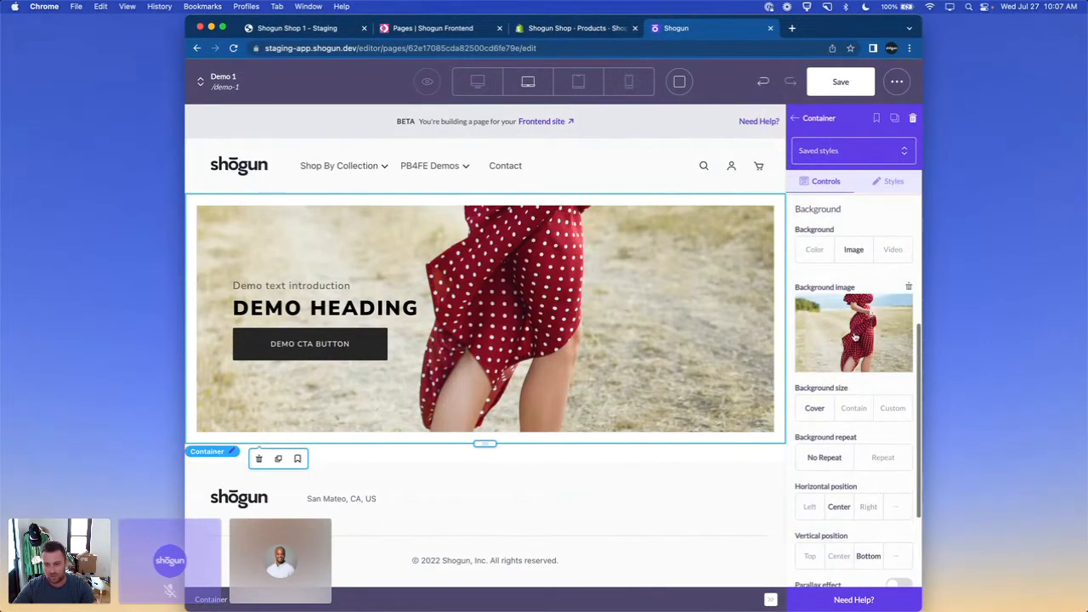
{"action": "left_click", "coordinate": [856, 336]}
{"action": "left_click", "coordinate": [344, 206]}
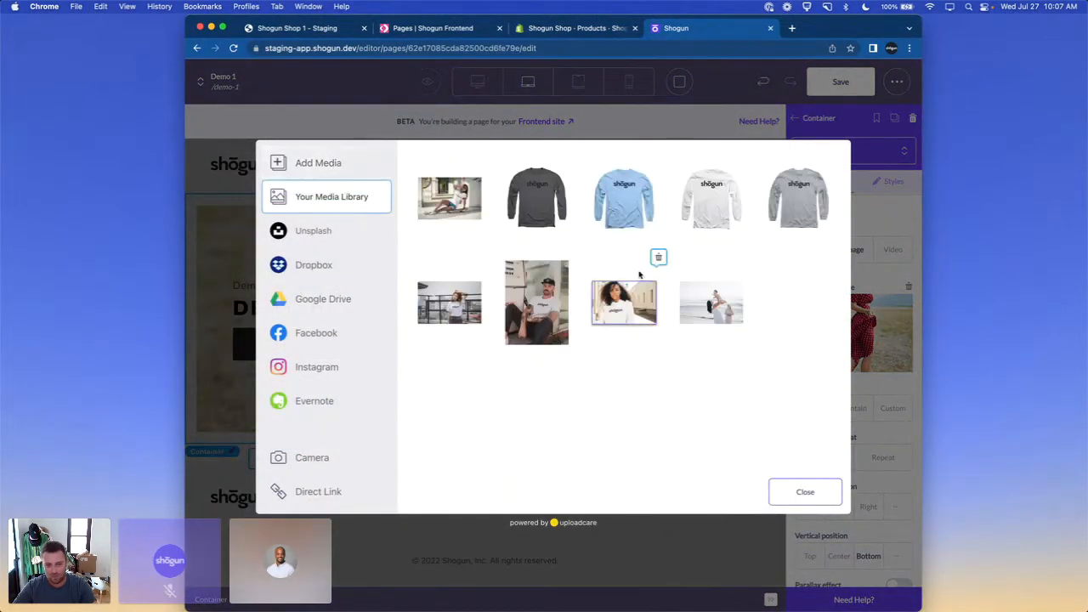
{"action": "left_click", "coordinate": [640, 325]}
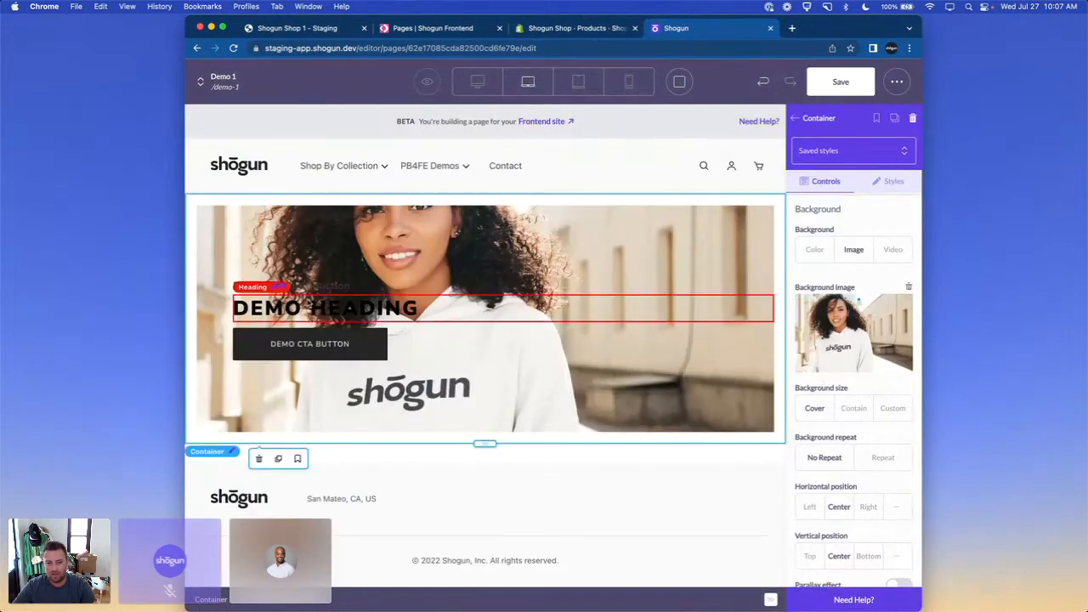
Step: Change the text color of the hero block's heading to white
{"action": "double_click", "coordinate": [323, 308]}
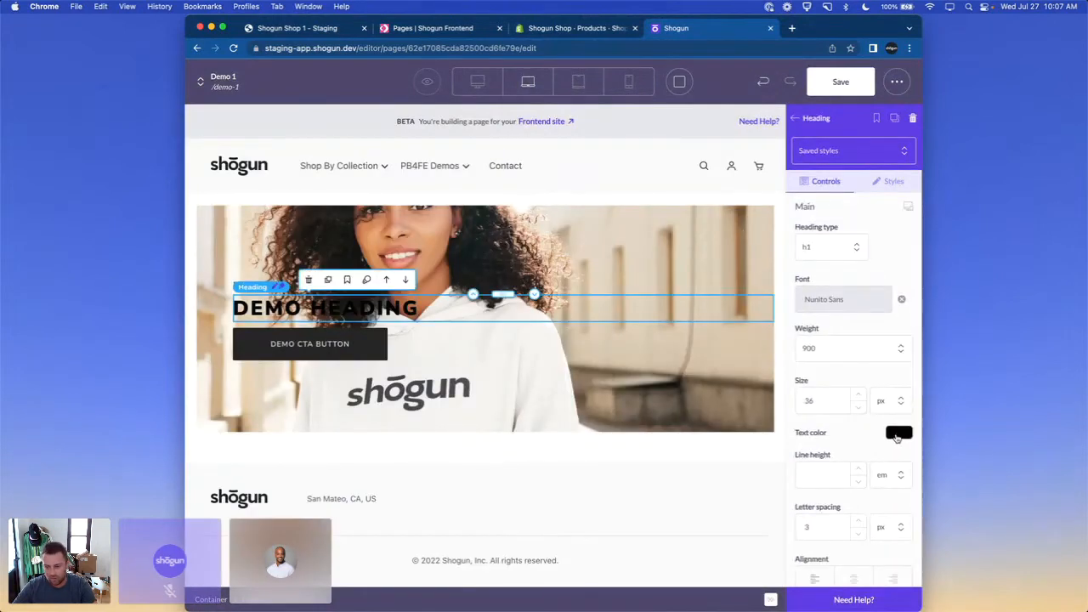
{"action": "left_click", "coordinate": [899, 434]}
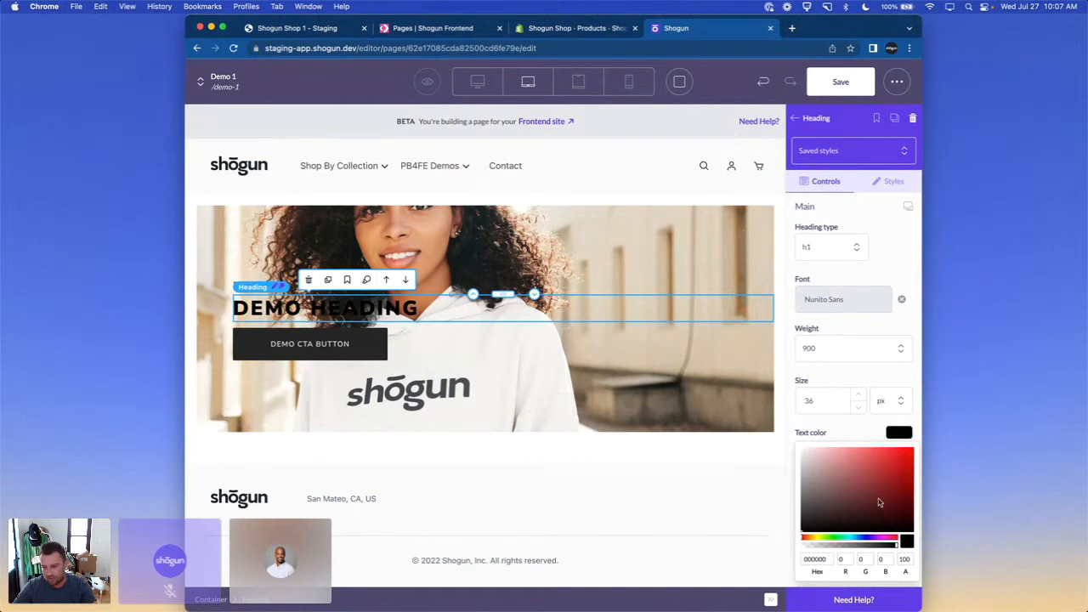
{"action": "left_click", "coordinate": [808, 453]}
{"action": "left_click", "coordinate": [898, 433]}
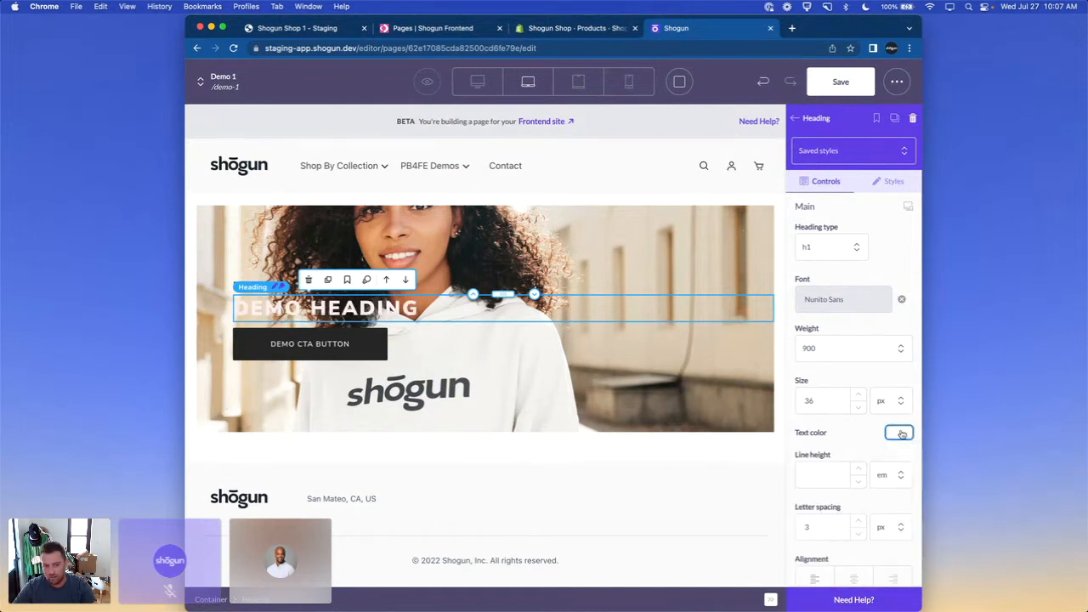
Step: Set the default solid background color of the hero block's CTA button to red
{"action": "left_click", "coordinate": [353, 344]}
{"action": "scroll", "coordinate": [850, 425], "scroll_direction": "down", "scroll_amount": 6}
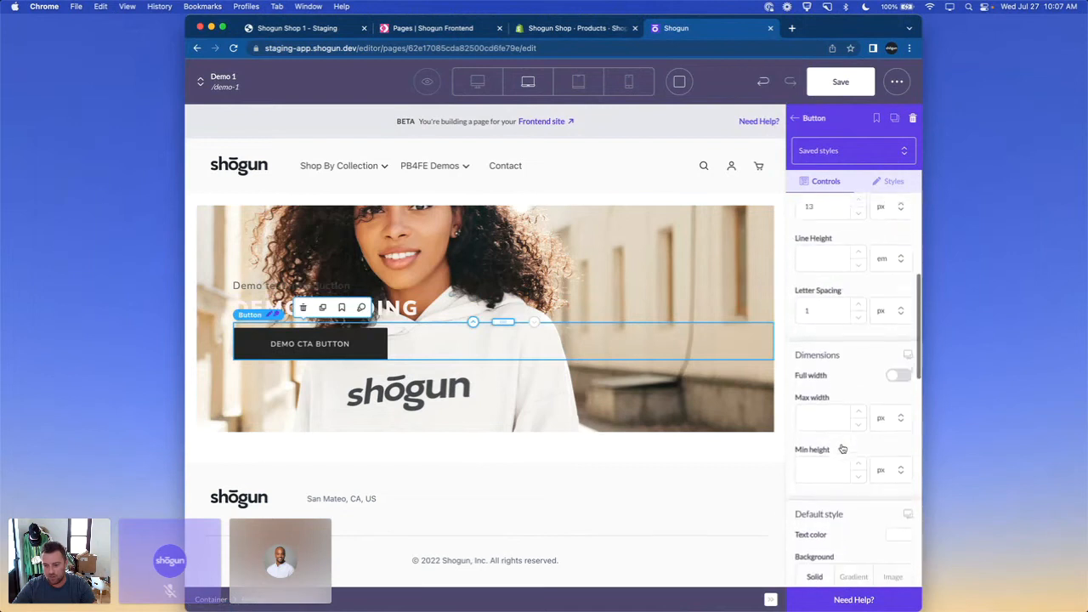
{"action": "left_click", "coordinate": [897, 491]}
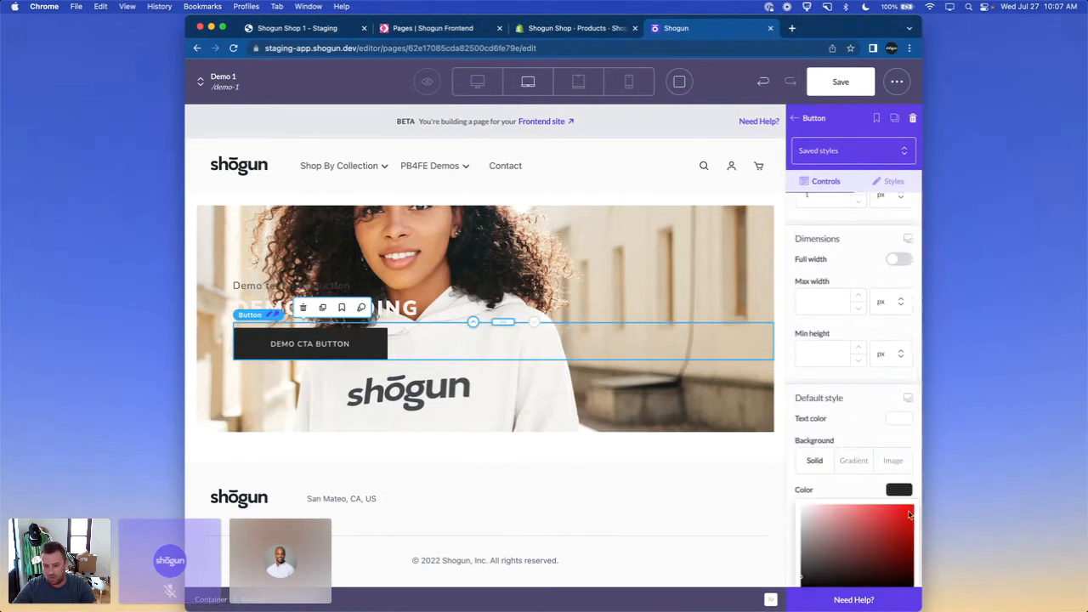
{"action": "left_click", "coordinate": [898, 489]}
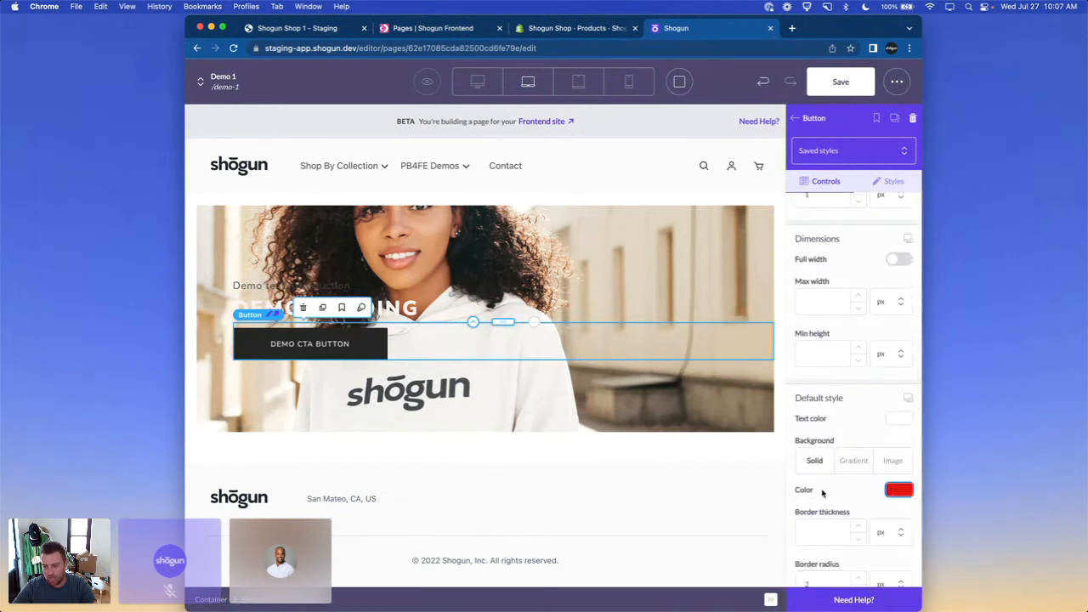
Step: Deselect the CTA button and look through the structure, content and frontend elements available for building the page
{"action": "left_click", "coordinate": [761, 482]}
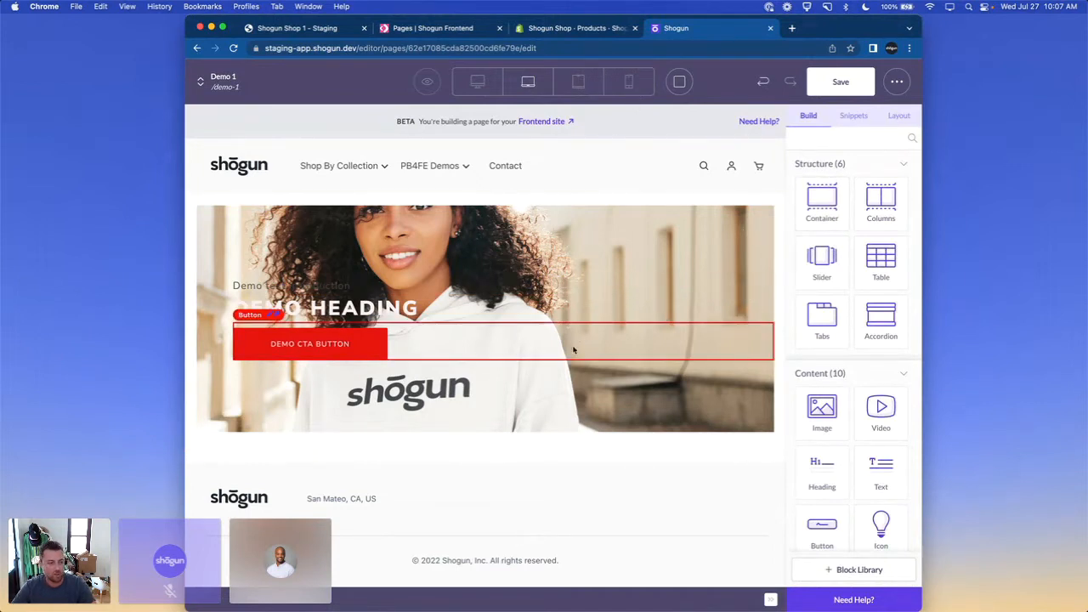
{"action": "scroll", "coordinate": [826, 323], "scroll_direction": "down", "scroll_amount": 5}
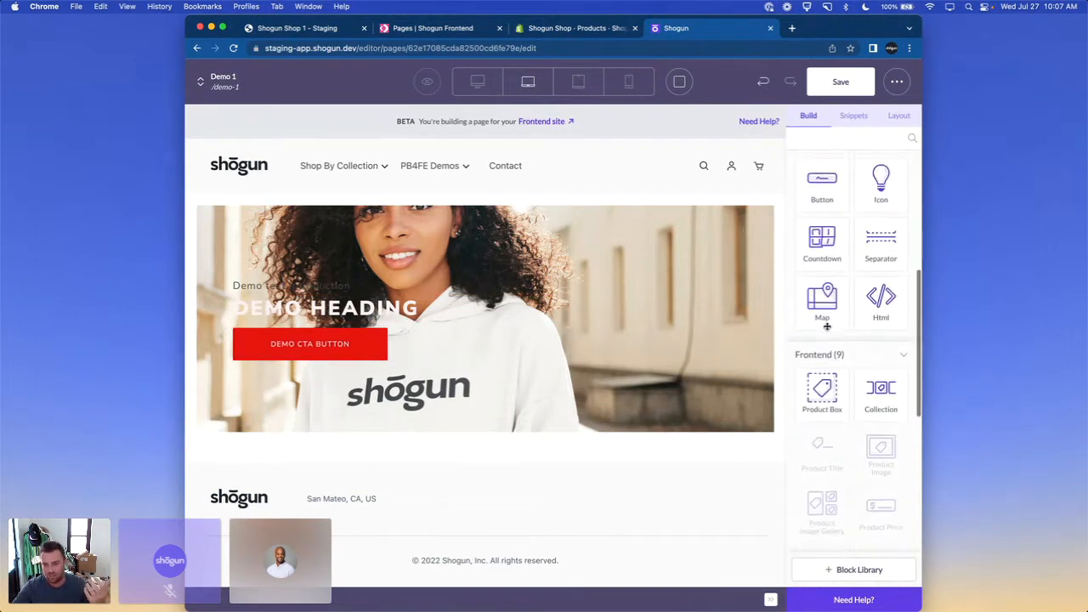
{"action": "scroll", "coordinate": [826, 319], "scroll_direction": "up", "scroll_amount": 5}
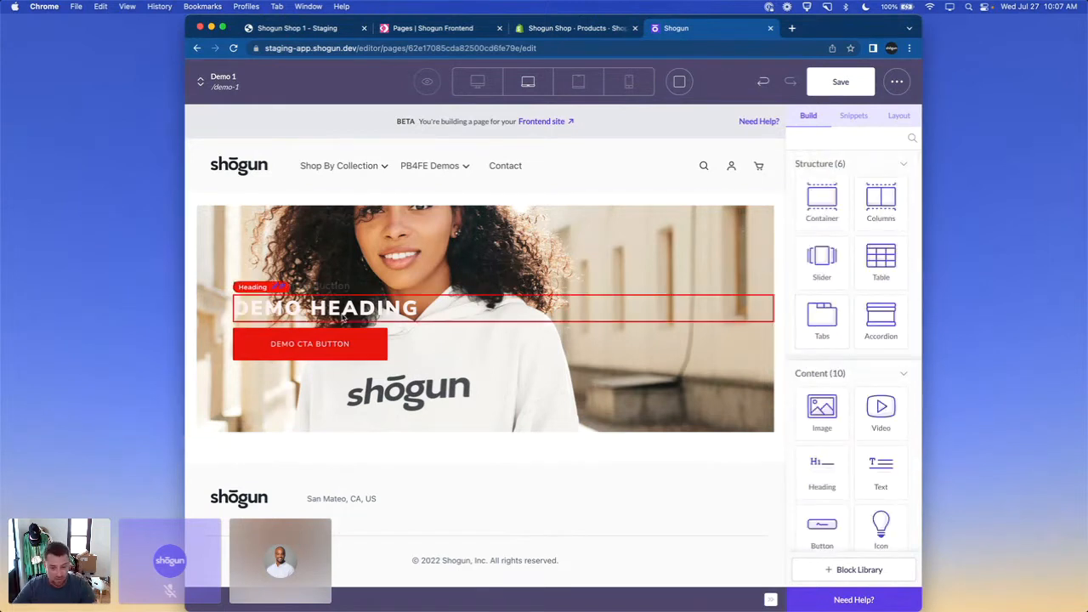
Step: Set the scroll-in-view animation of the hero block's heading to Fade In
{"action": "left_click", "coordinate": [493, 308]}
{"action": "left_click", "coordinate": [893, 182]}
{"action": "left_click", "coordinate": [872, 245]}
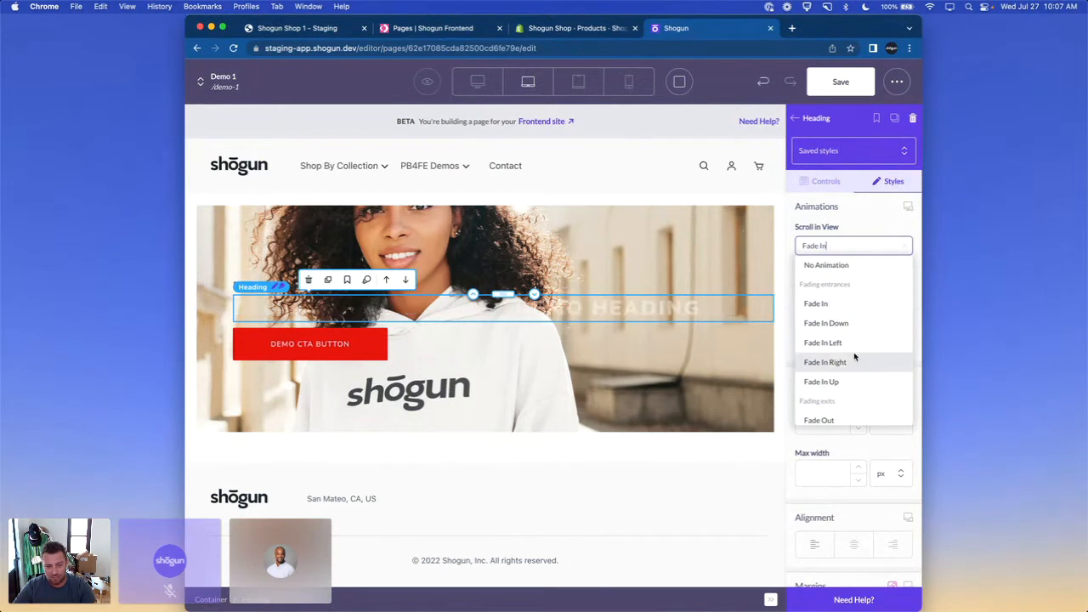
{"action": "left_click", "coordinate": [821, 304]}
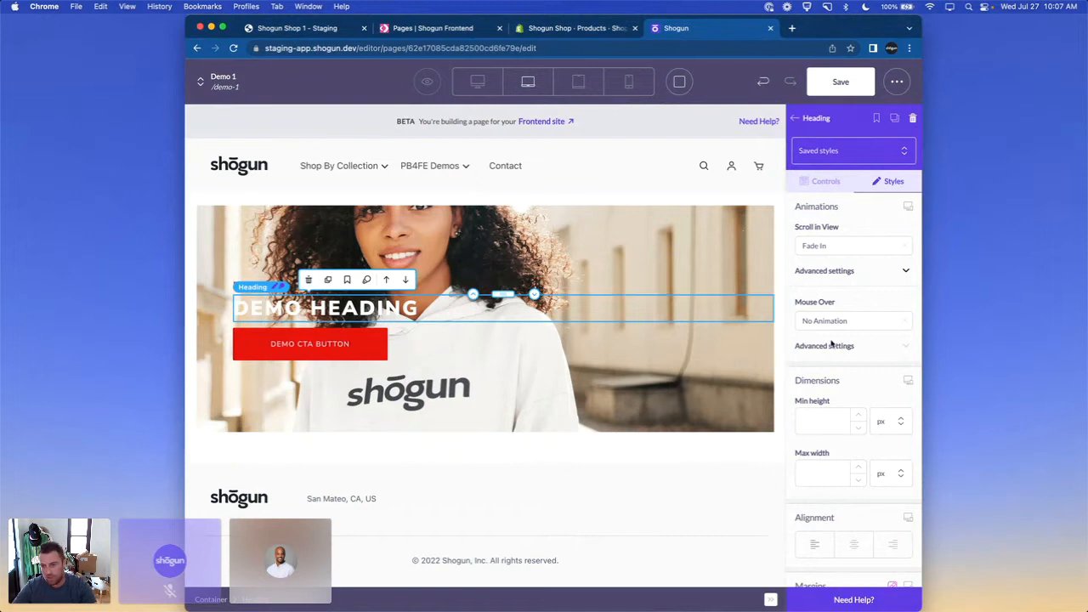
{"action": "scroll", "coordinate": [831, 323], "scroll_direction": "down", "scroll_amount": 5}
{"action": "scroll", "coordinate": [832, 259], "scroll_direction": "up", "scroll_amount": 5}
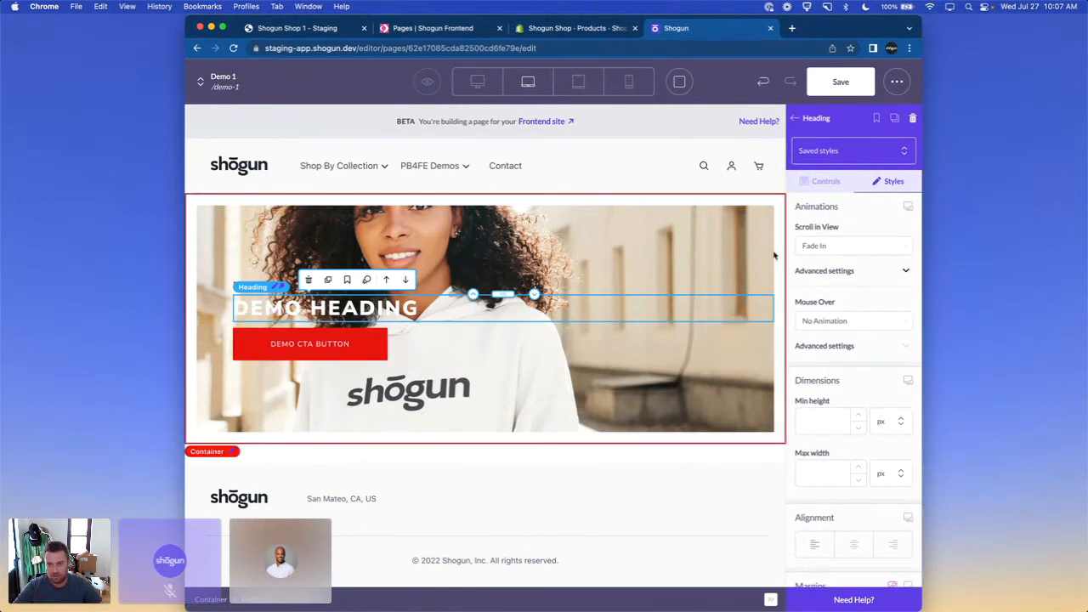
Step: Undo the latest hero block changes and delete the whole hero container from the page
{"action": "left_click", "coordinate": [763, 83]}
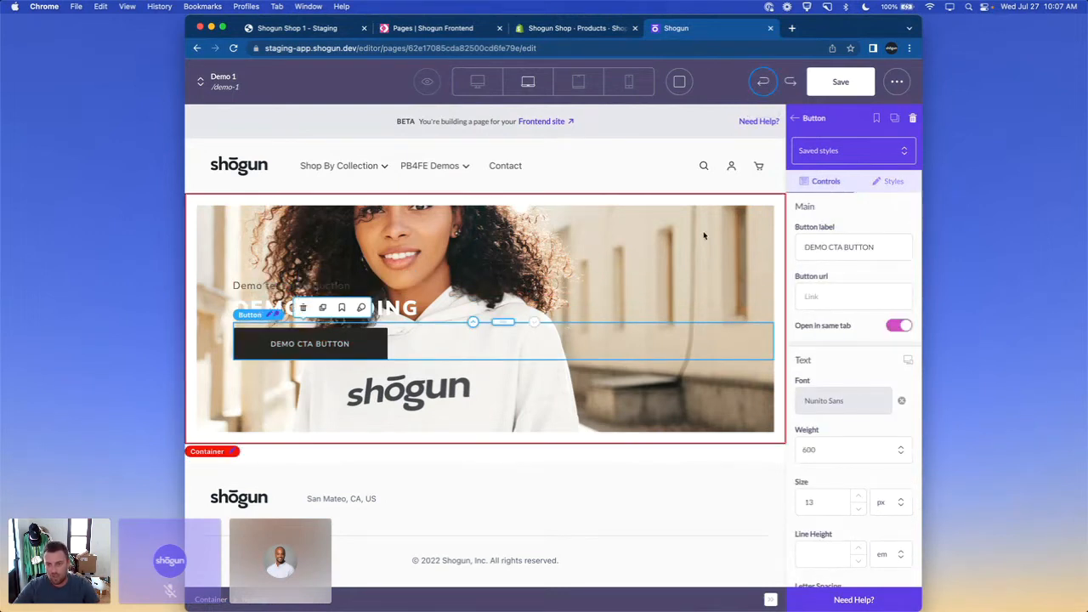
{"action": "left_click", "coordinate": [595, 237]}
{"action": "left_click", "coordinate": [258, 458]}
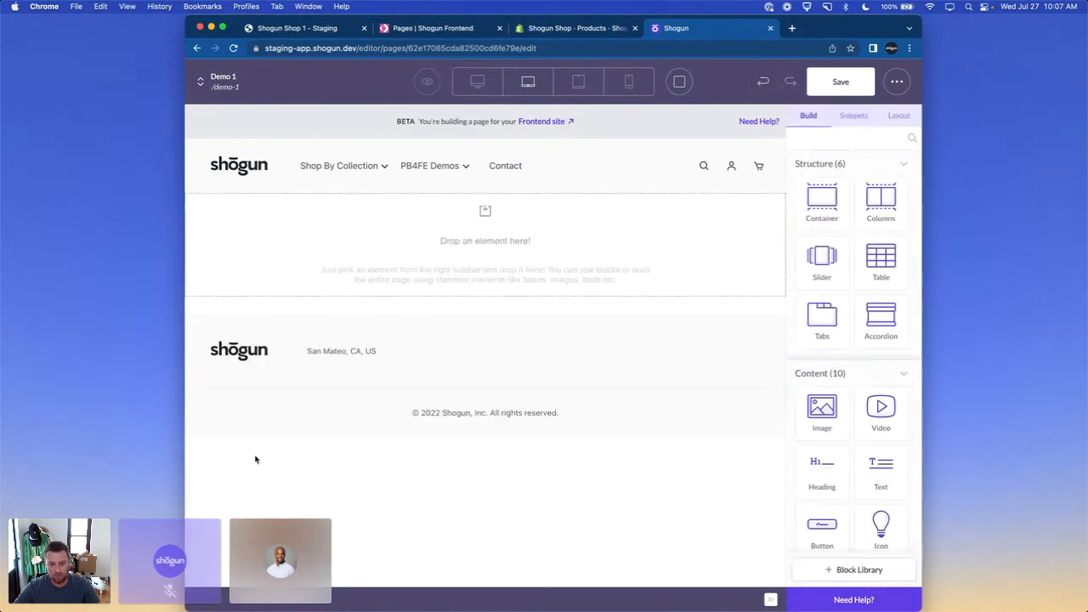
Step: Add the Hero Banner 1 snippet to the empty Demo 1 page
{"action": "left_click", "coordinate": [855, 116]}
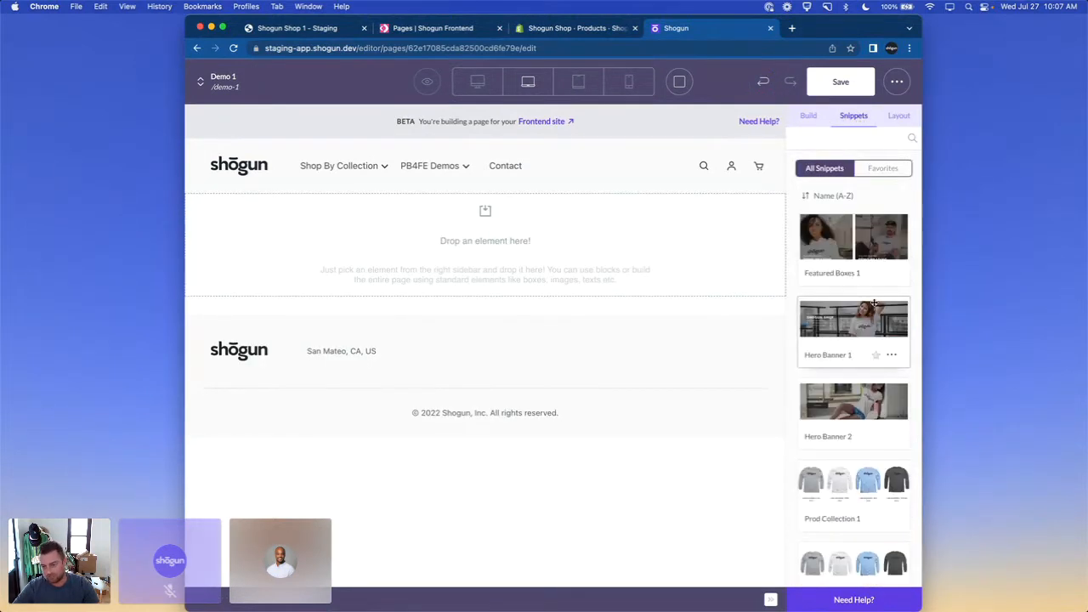
{"action": "scroll", "coordinate": [874, 303], "scroll_direction": "down", "scroll_amount": 3}
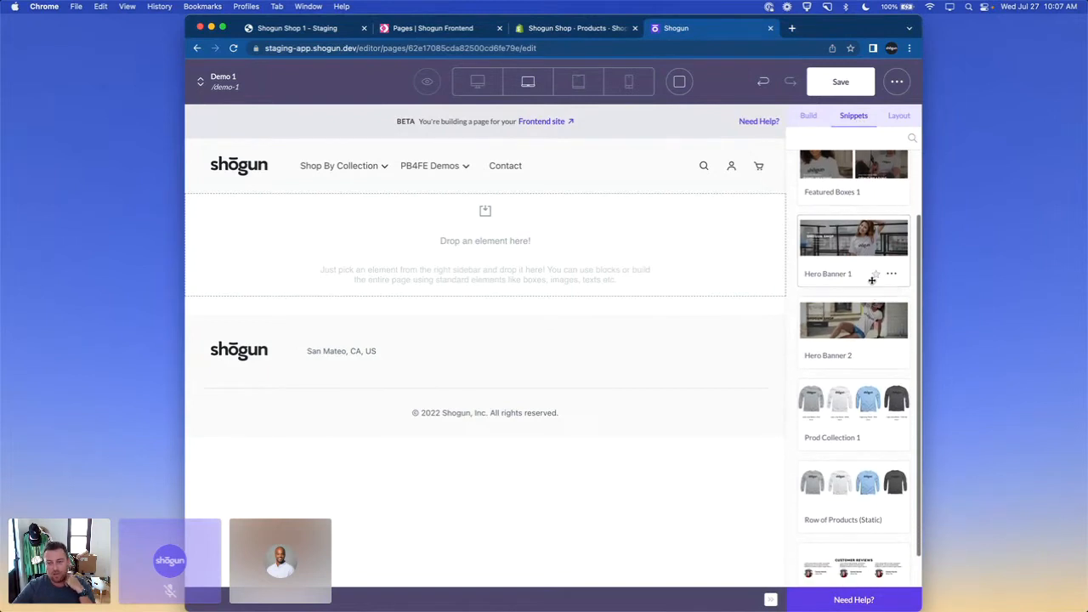
{"action": "scroll", "coordinate": [876, 323], "scroll_direction": "up", "scroll_amount": 3}
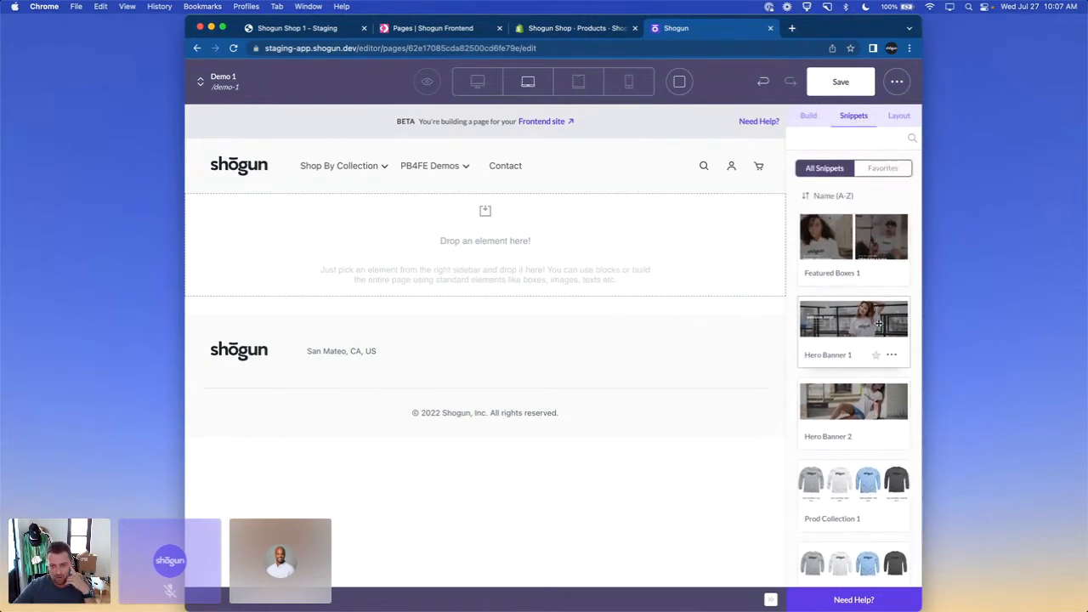
{"action": "left_click_drag", "start_coordinate": [865, 324], "coordinate": [561, 233]}
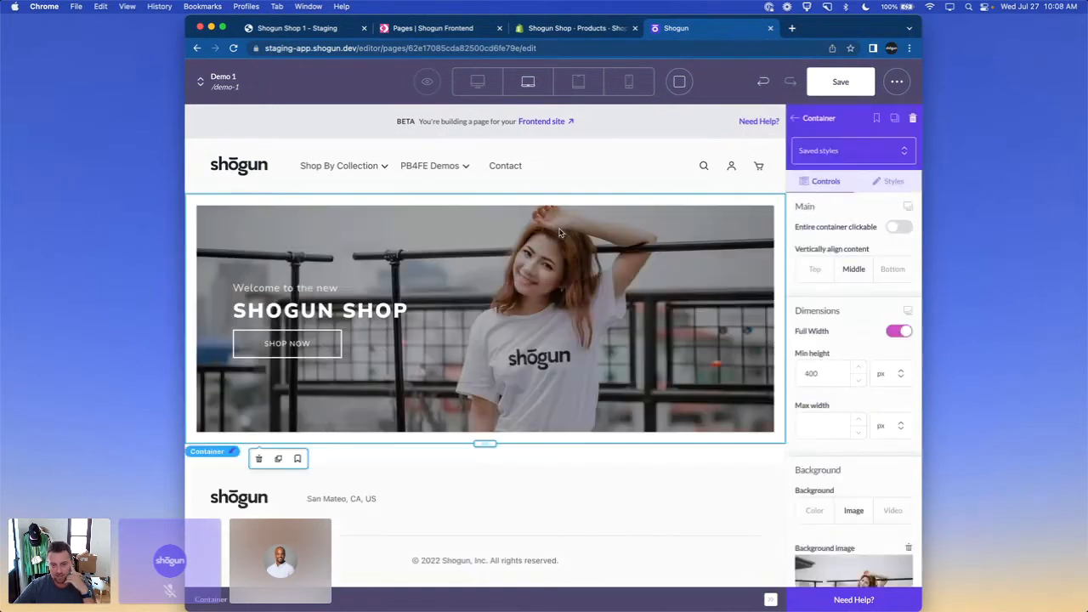
Step: Add the Featured Boxes 1 snippet below the hero banner
{"action": "left_click", "coordinate": [795, 118]}
{"action": "left_click", "coordinate": [853, 116]}
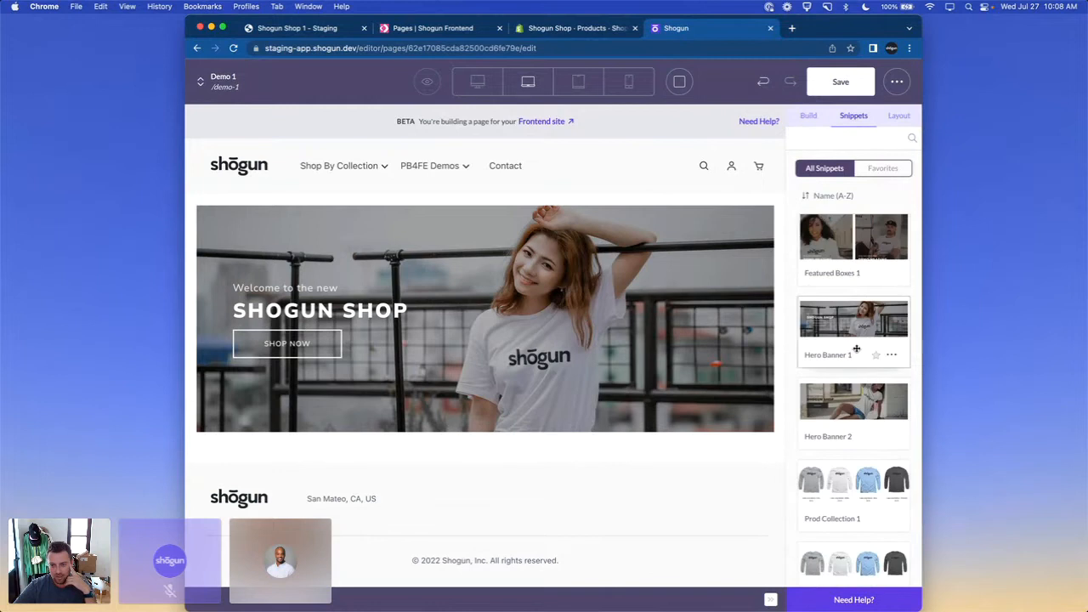
{"action": "left_click_drag", "start_coordinate": [854, 238], "coordinate": [563, 486]}
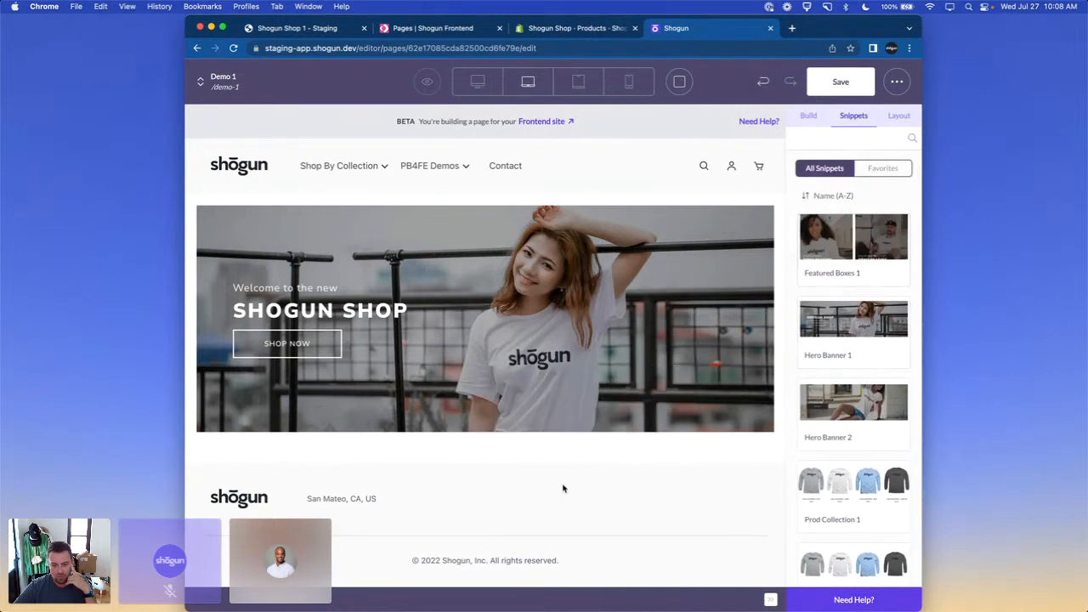
Step: Change the headings of the two featured boxes to "Featured 1" for the woman's box and "Featured 2" for the man's box
{"action": "scroll", "coordinate": [511, 408], "scroll_direction": "down", "scroll_amount": 3}
{"action": "double_click", "coordinate": [316, 481]}
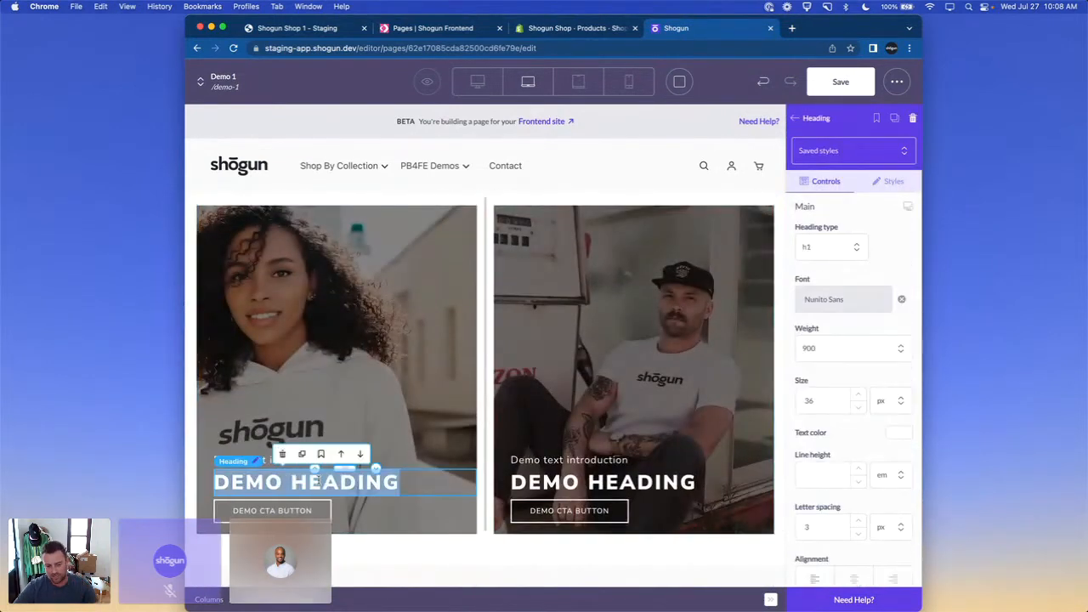
{"action": "type", "text": "Featured 1"}
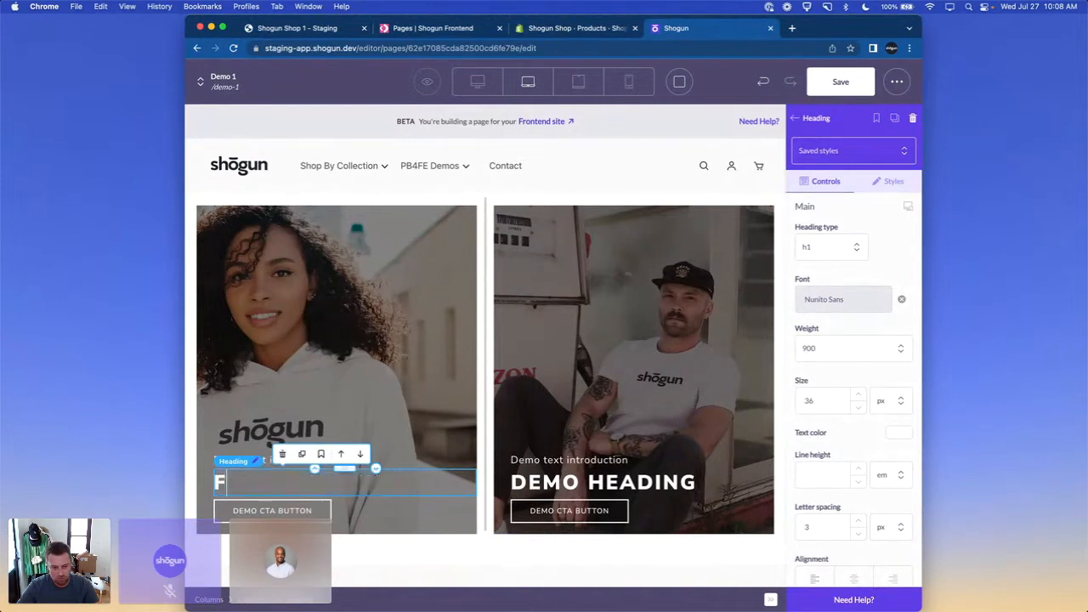
{"action": "left_click", "coordinate": [541, 483]}
{"action": "key", "text": "super+a"}
{"action": "type", "text": "Fea"}
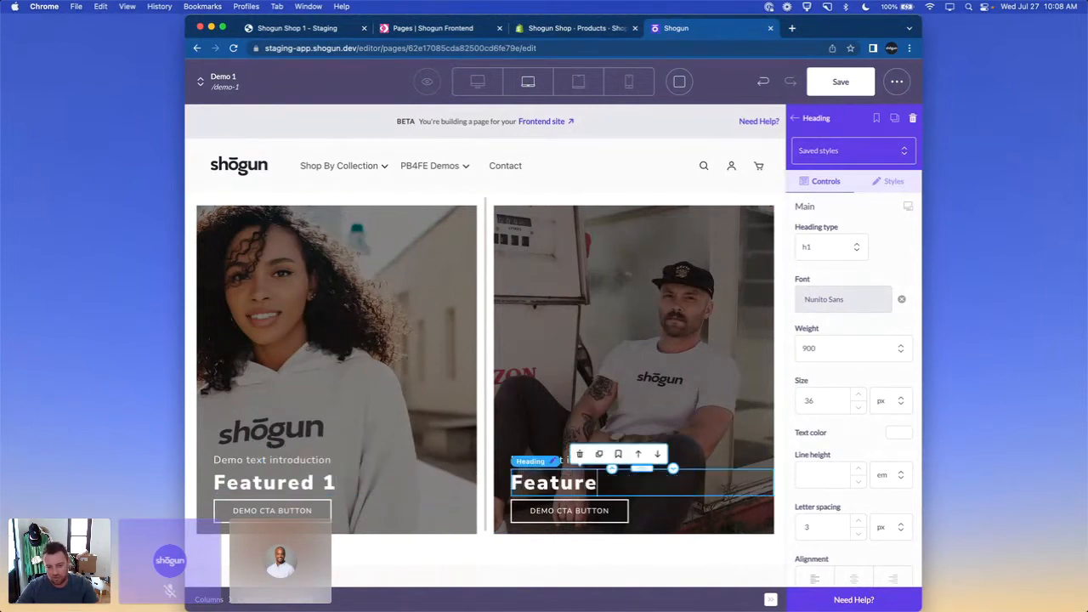
{"action": "type", "text": "tured 3"}
{"action": "key", "text": "BackSpace"}
{"action": "type", "text": "2"}
{"action": "left_click", "coordinate": [648, 570]}
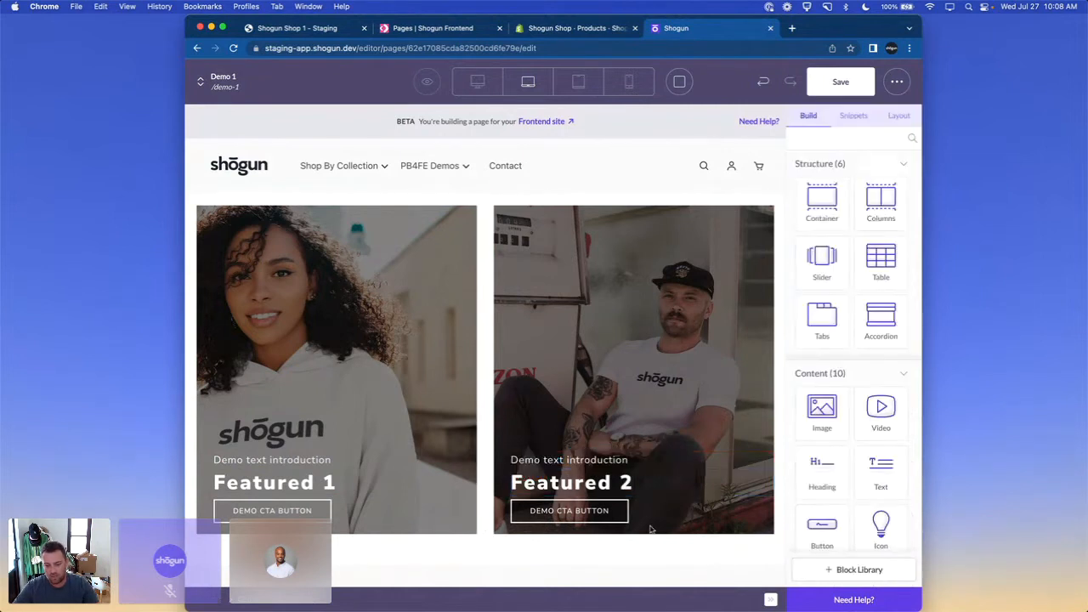
Step: Save the Demo 1 page with its hero banner and featured boxes
{"action": "scroll", "coordinate": [651, 352], "scroll_direction": "up", "scroll_amount": 2}
{"action": "scroll", "coordinate": [651, 353], "scroll_direction": "up", "scroll_amount": 2}
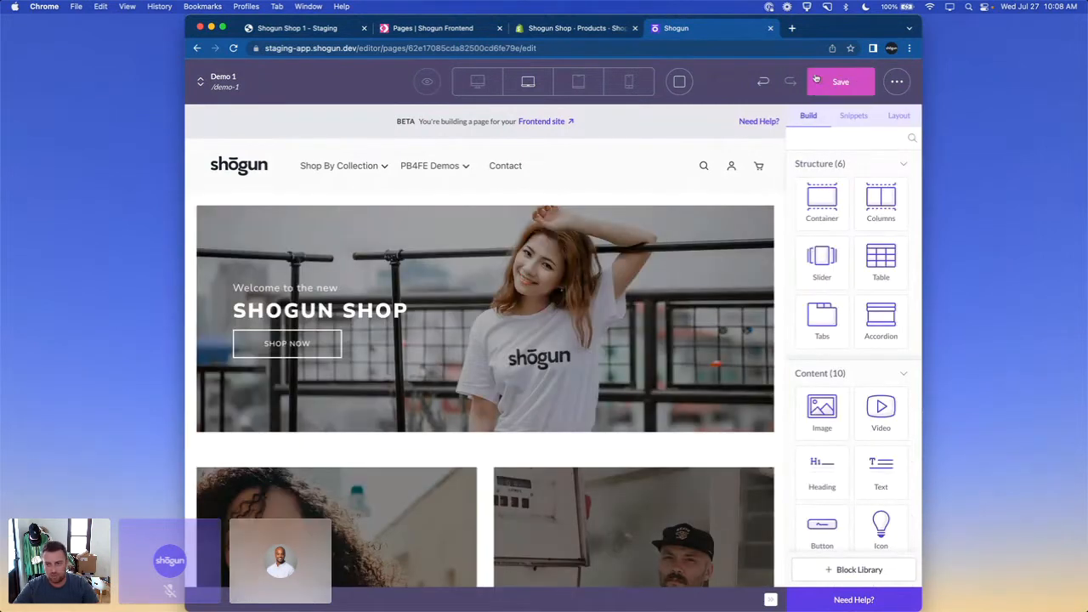
{"action": "left_click", "coordinate": [854, 89]}
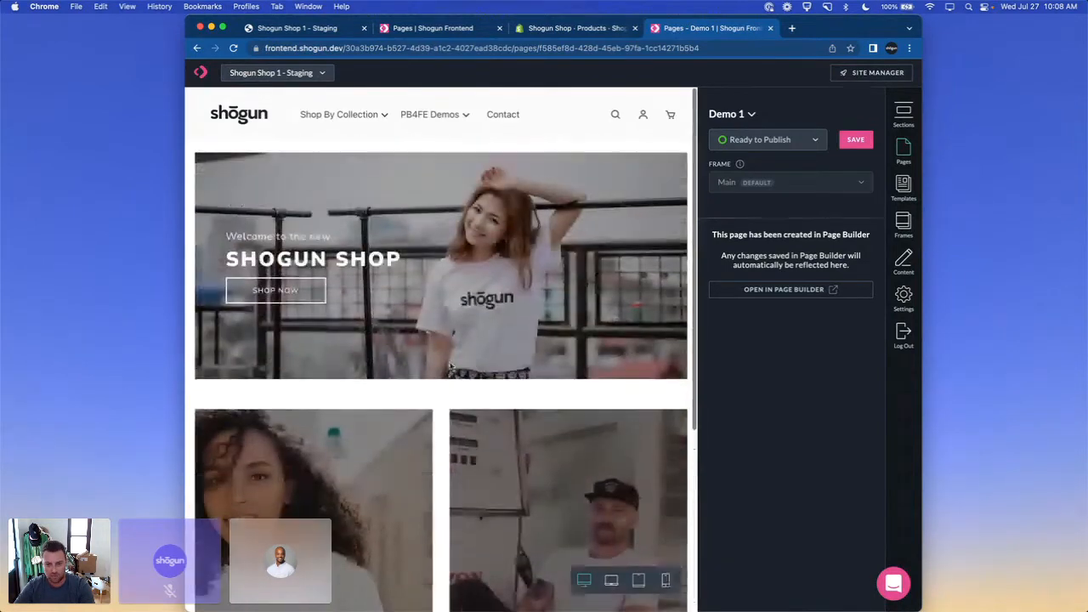
Step: Widen the browser window and preview the Demo 1 page in Frontend at tablet and desktop sizes
{"action": "left_click_drag", "start_coordinate": [925, 159], "coordinate": [1027, 159]}
{"action": "scroll", "coordinate": [678, 585], "scroll_direction": "down", "scroll_amount": 3}
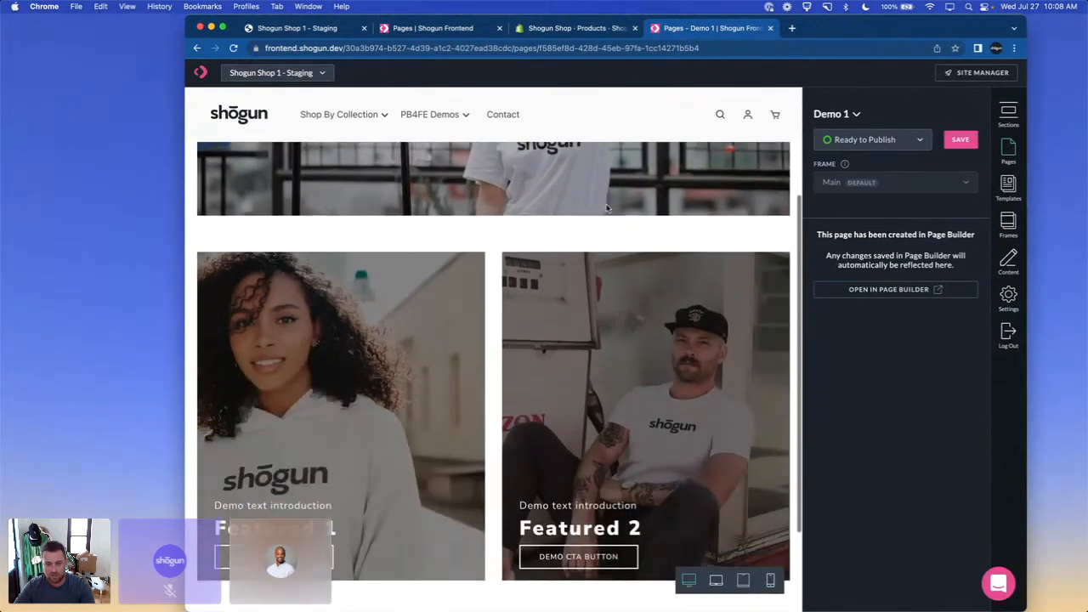
{"action": "left_click", "coordinate": [742, 584]}
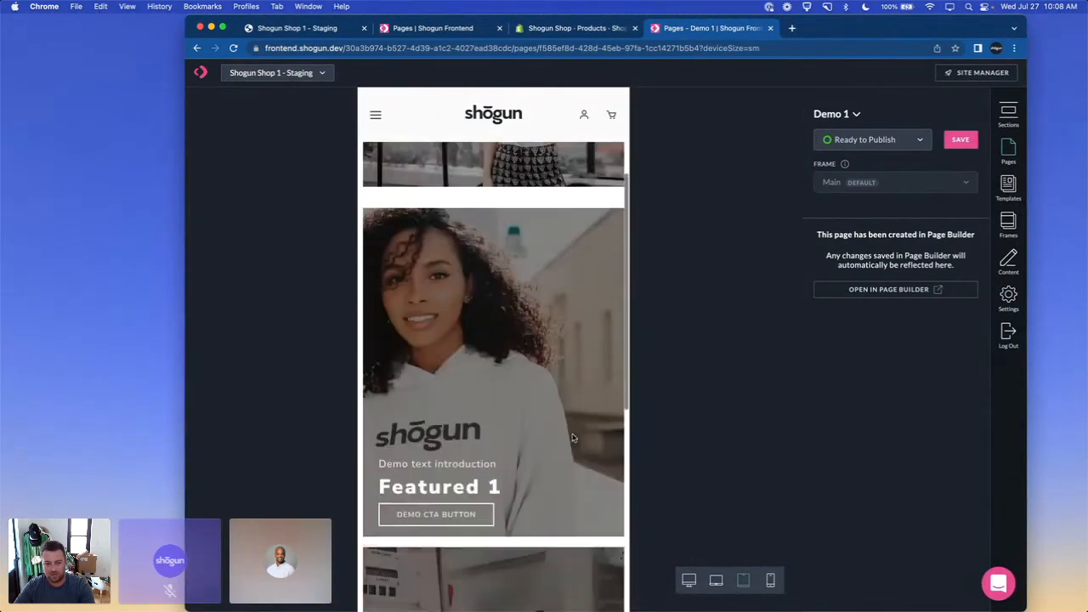
{"action": "left_click", "coordinate": [689, 581]}
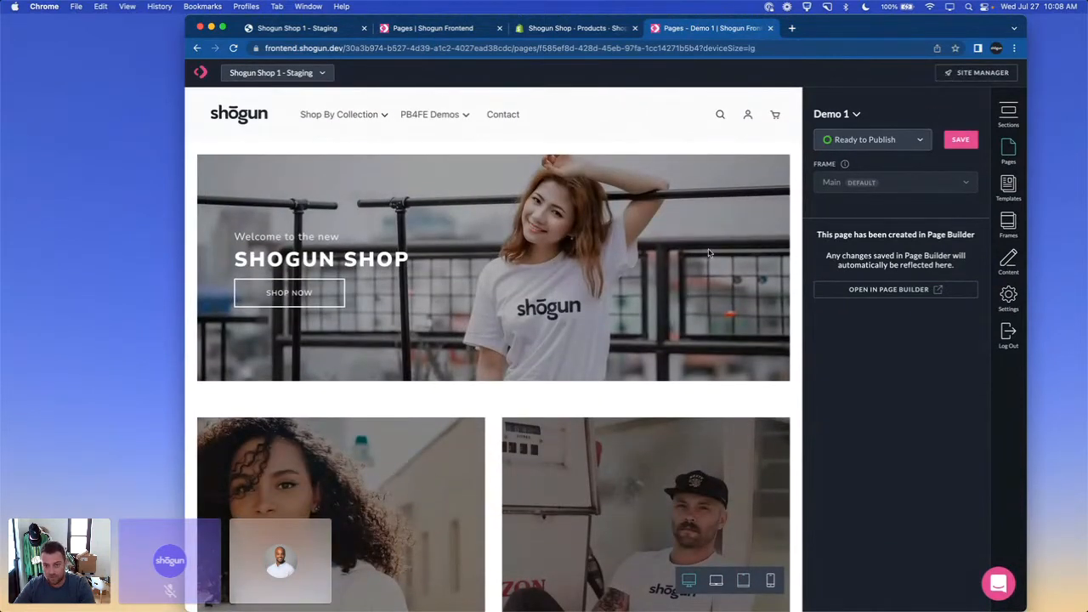
Step: Generate a new store version named "Demo Webinar" in the Site Manager, and close the Site Manager
{"action": "left_click", "coordinate": [963, 73]}
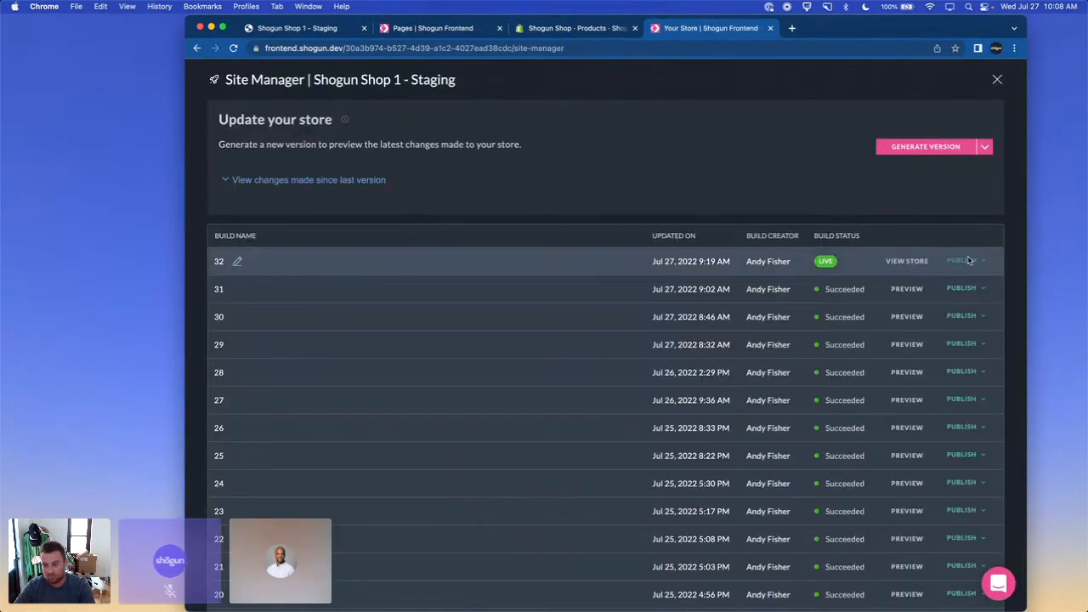
{"action": "left_click", "coordinate": [934, 149]}
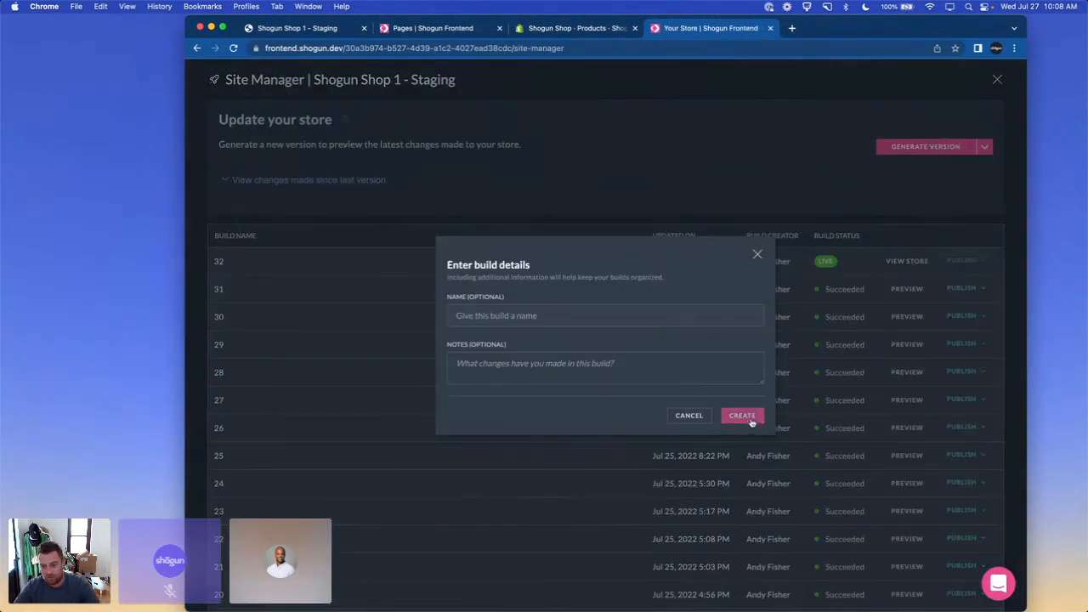
{"action": "left_click", "coordinate": [516, 315]}
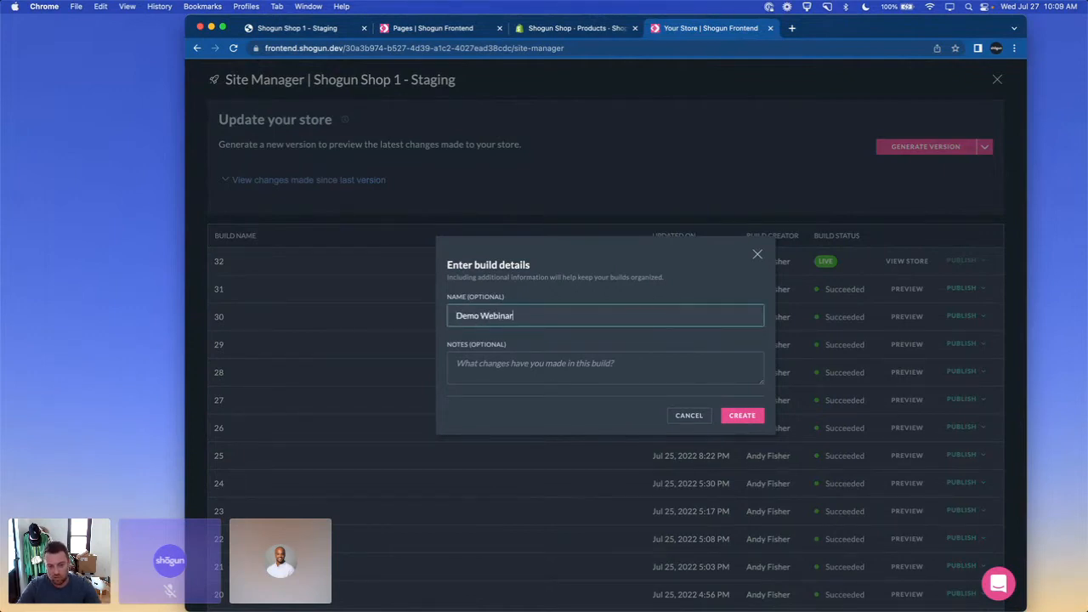
{"action": "left_click", "coordinate": [741, 415]}
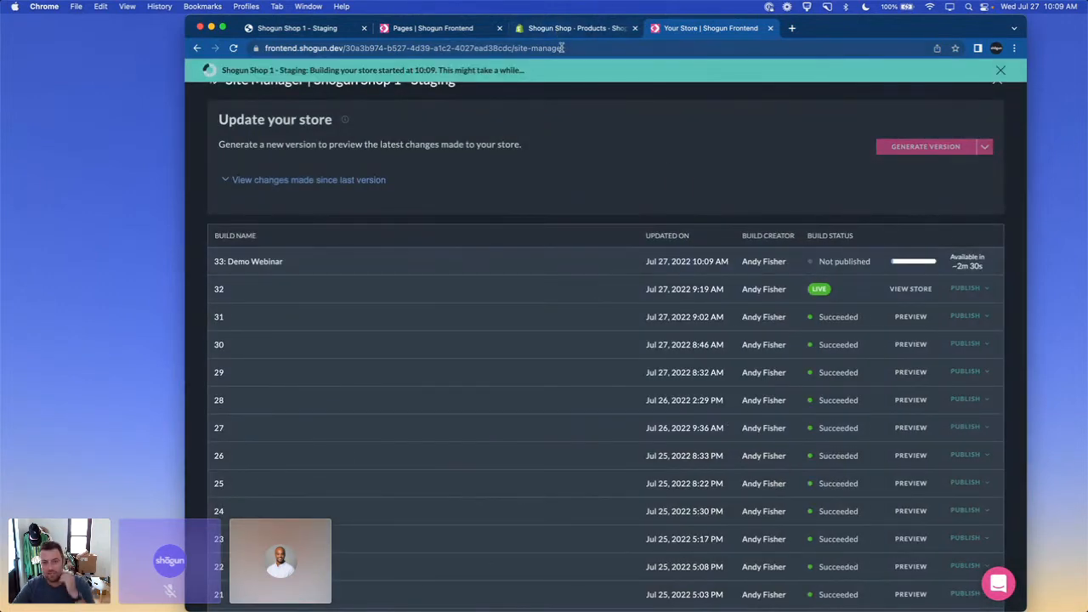
{"action": "left_click", "coordinate": [1000, 71]}
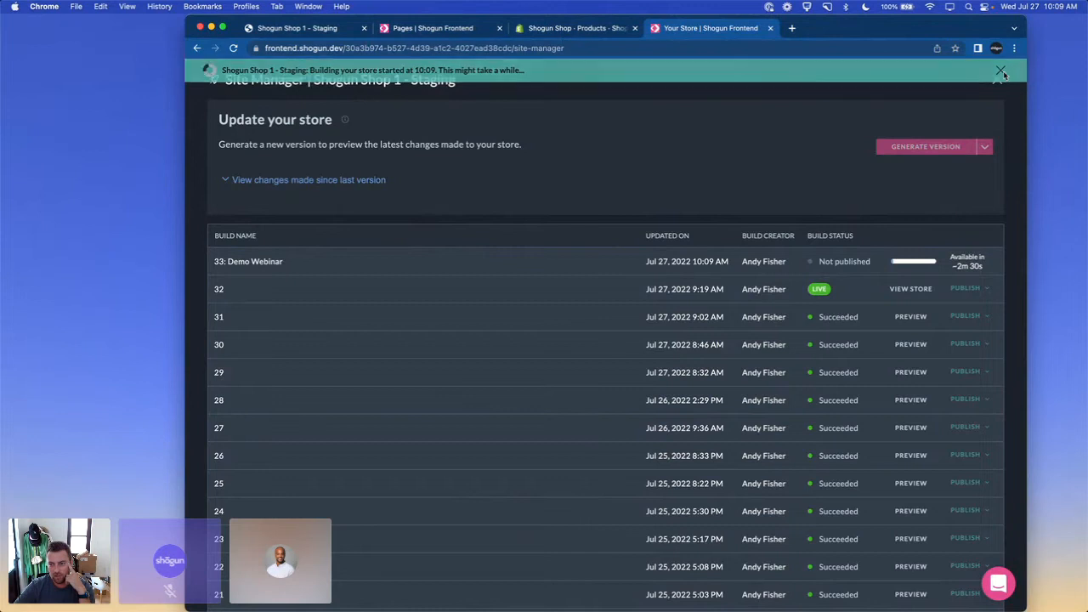
{"action": "left_click", "coordinate": [997, 80]}
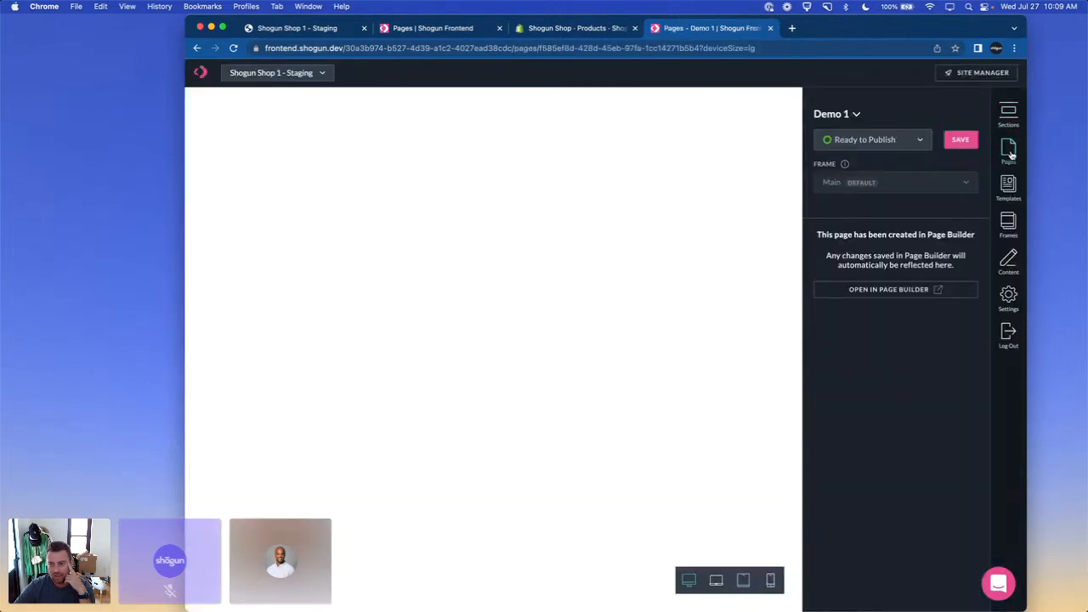
Step: Find Demo 1 under the Page Builder Page template in the Pages list and open it in Page Builder
{"action": "scroll", "coordinate": [513, 312], "scroll_direction": "down", "scroll_amount": 15}
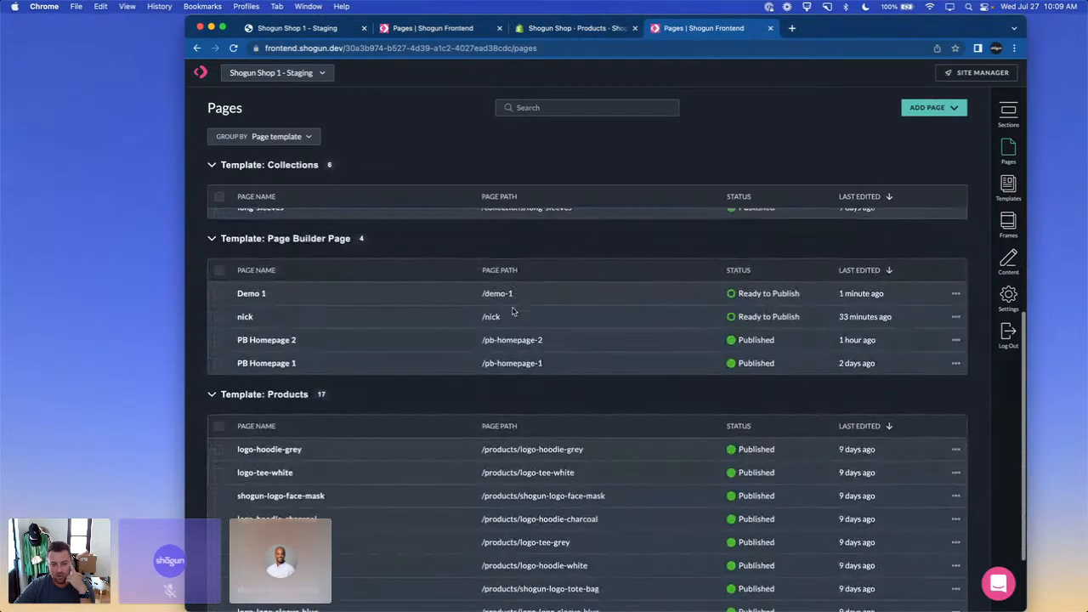
{"action": "scroll", "coordinate": [513, 312], "scroll_direction": "down", "scroll_amount": 4}
{"action": "scroll", "coordinate": [513, 312], "scroll_direction": "up", "scroll_amount": 3}
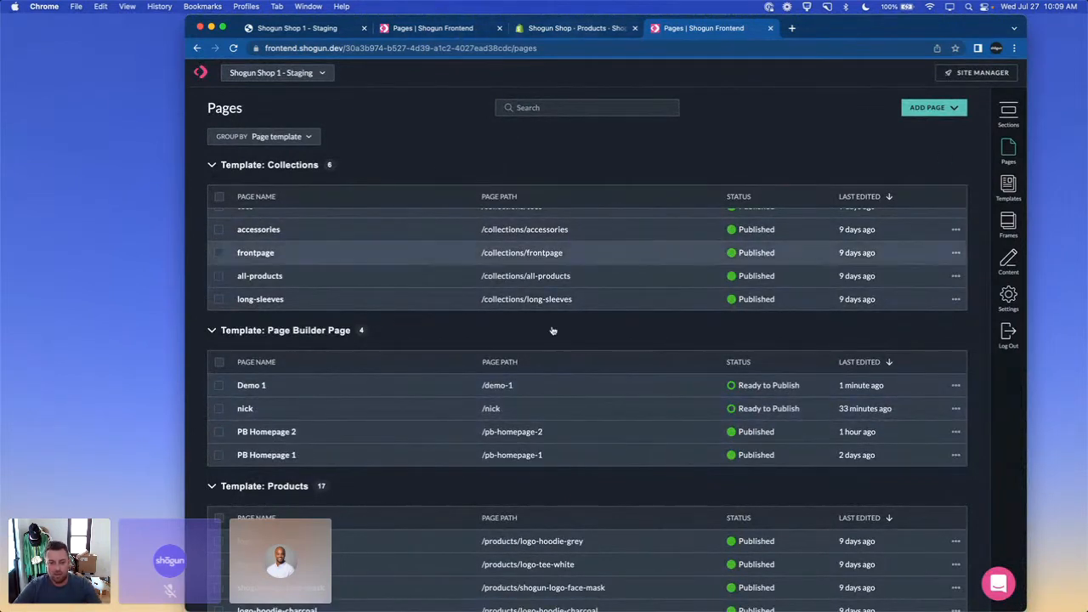
{"action": "left_click", "coordinate": [302, 392]}
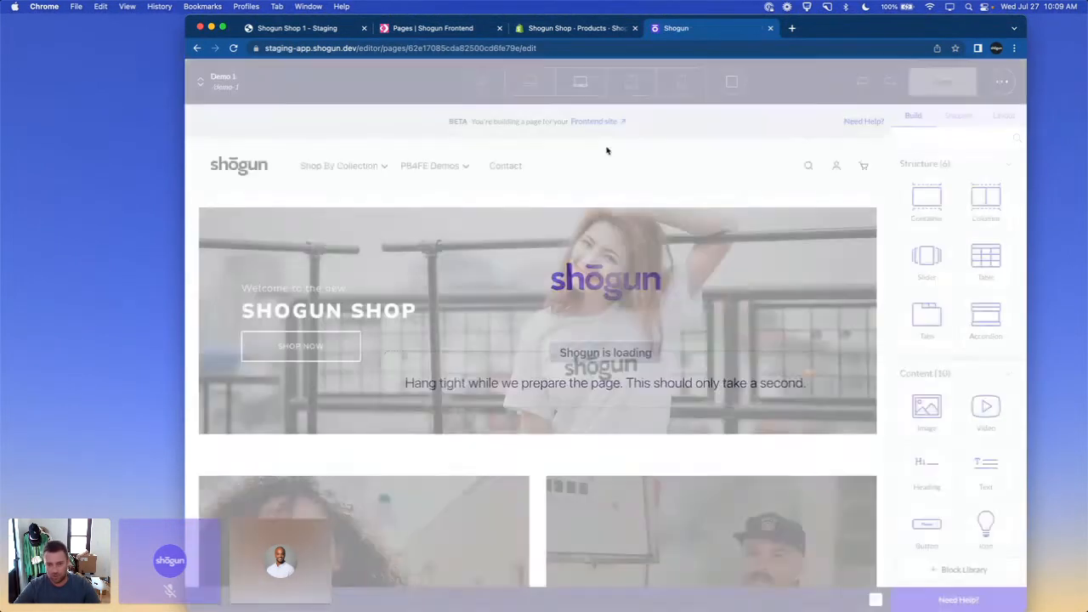
Step: Review the Demo 1 page layout and the content elements available in Page Builder
{"action": "scroll", "coordinate": [370, 317], "scroll_direction": "down", "scroll_amount": 5}
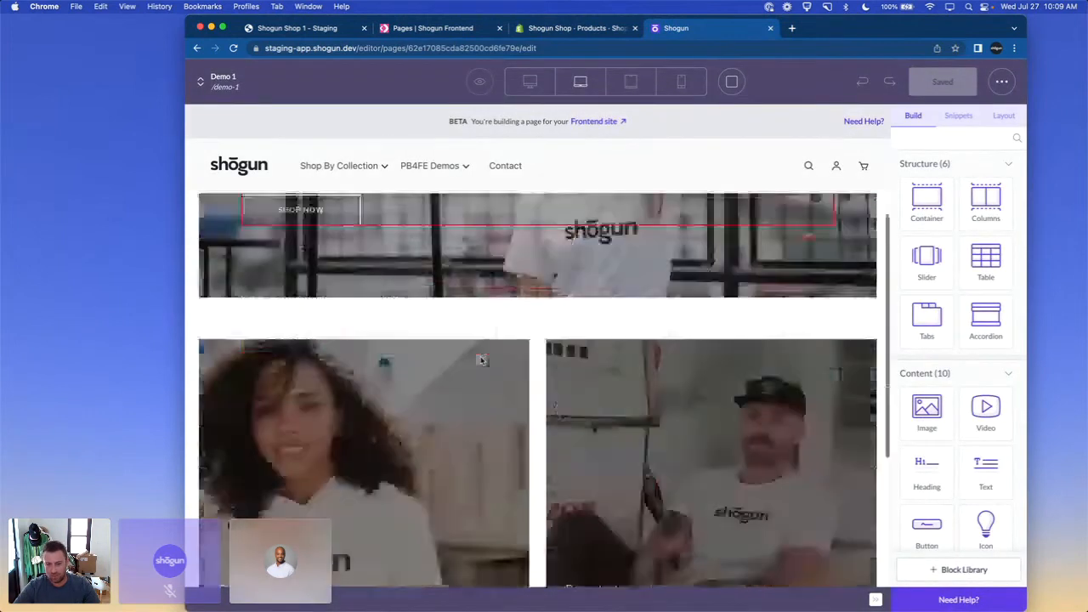
{"action": "scroll", "coordinate": [429, 341], "scroll_direction": "up", "scroll_amount": 5}
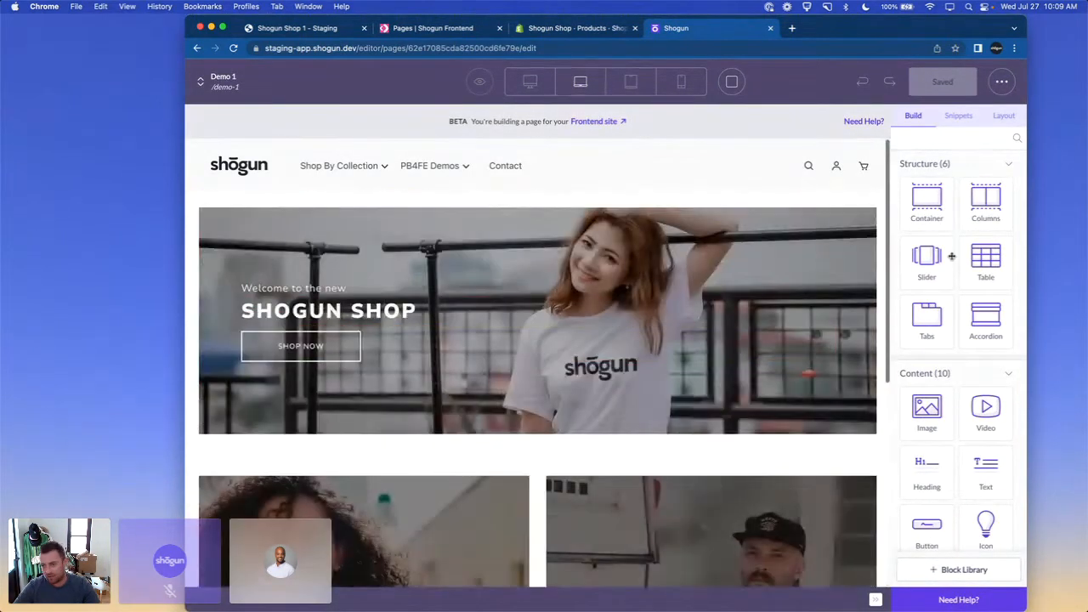
{"action": "scroll", "coordinate": [969, 296], "scroll_direction": "down", "scroll_amount": 5}
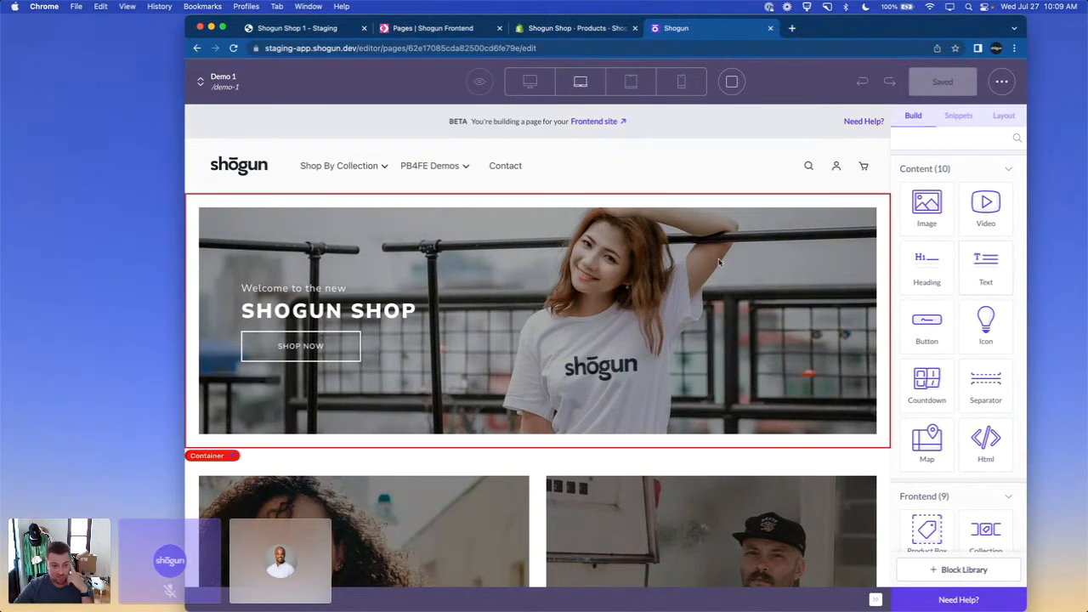
Step: Look through the Structure, Content and Frontend element groups and the featured blocks of the Demo 1 page
{"action": "scroll", "coordinate": [864, 288], "scroll_direction": "down", "scroll_amount": 5}
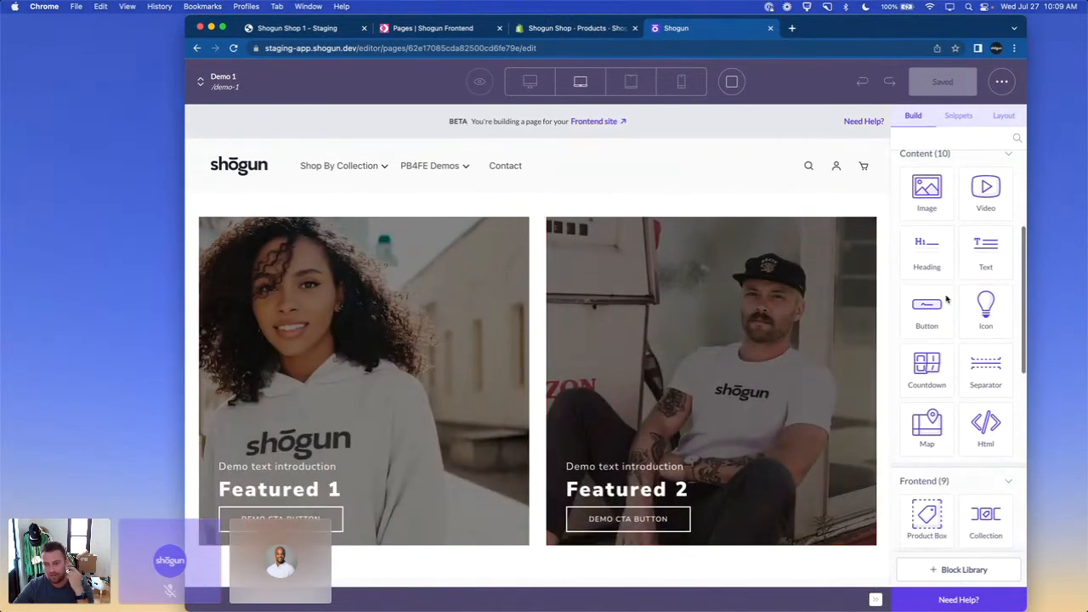
{"action": "scroll", "coordinate": [950, 294], "scroll_direction": "up", "scroll_amount": 2}
{"action": "scroll", "coordinate": [961, 282], "scroll_direction": "down", "scroll_amount": 6}
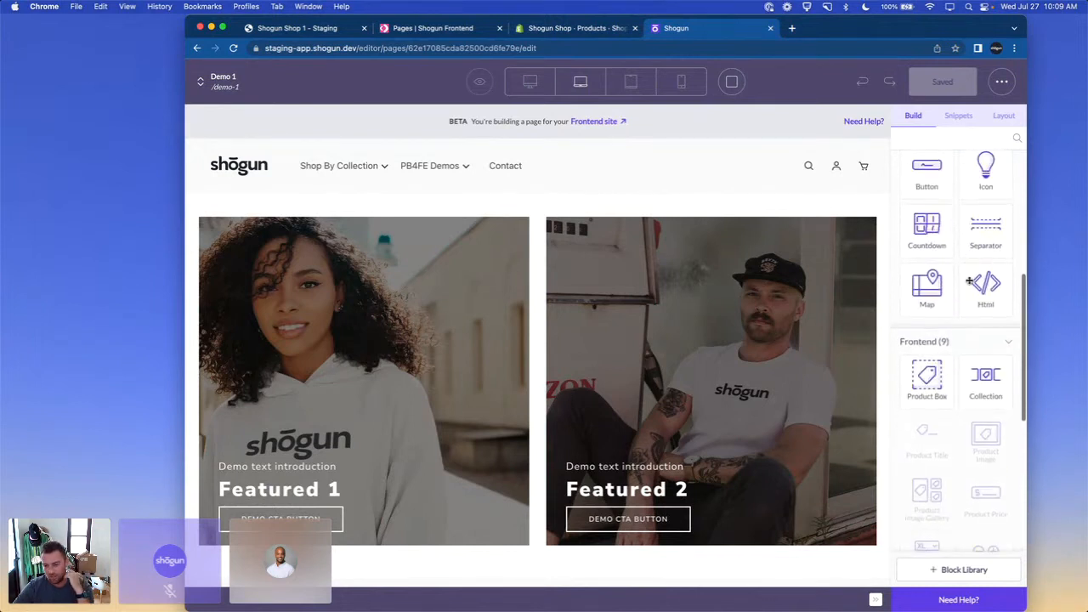
{"action": "scroll", "coordinate": [966, 277], "scroll_direction": "up", "scroll_amount": 8}
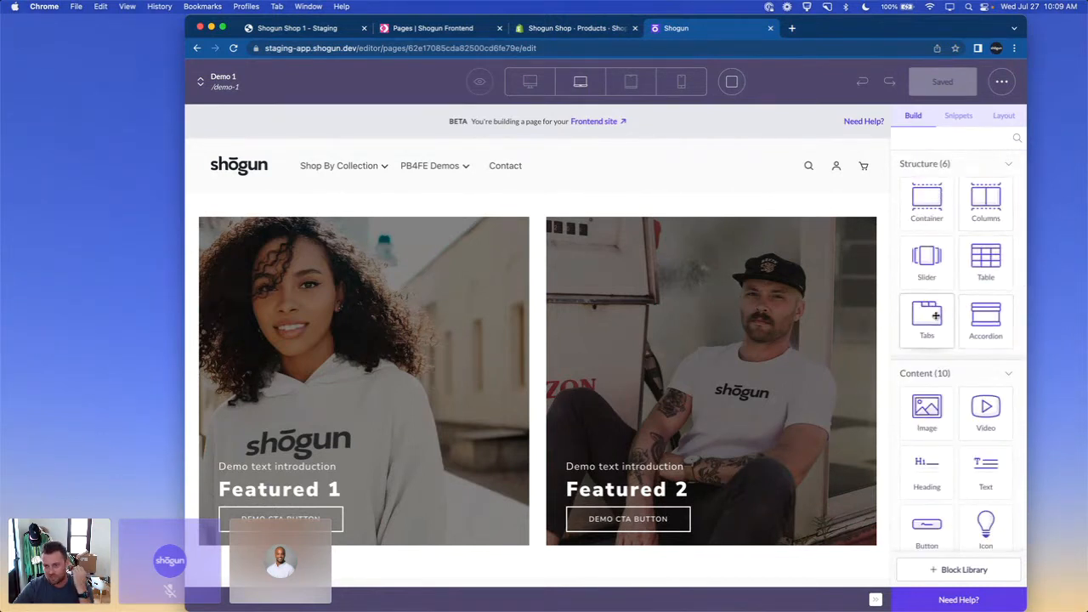
{"action": "scroll", "coordinate": [724, 335], "scroll_direction": "down", "scroll_amount": 1}
{"action": "scroll", "coordinate": [724, 335], "scroll_direction": "down", "scroll_amount": 3}
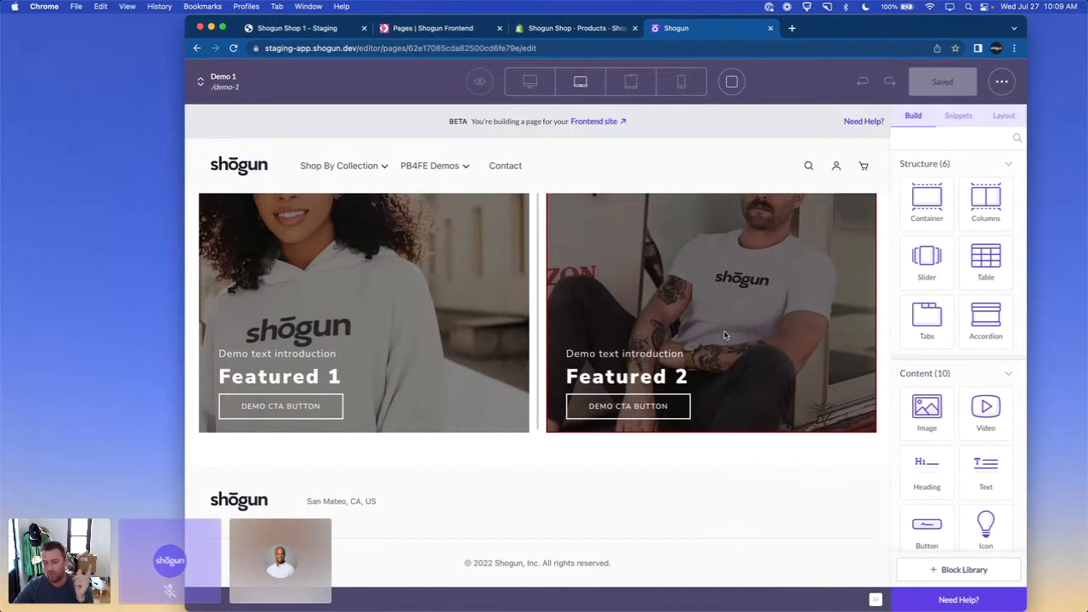
Step: Add a Frontend Collection element below the Featured 1 and Featured 2 blocks and assign the Long Sleeves collection to it
{"action": "scroll", "coordinate": [960, 340], "scroll_direction": "down", "scroll_amount": 5}
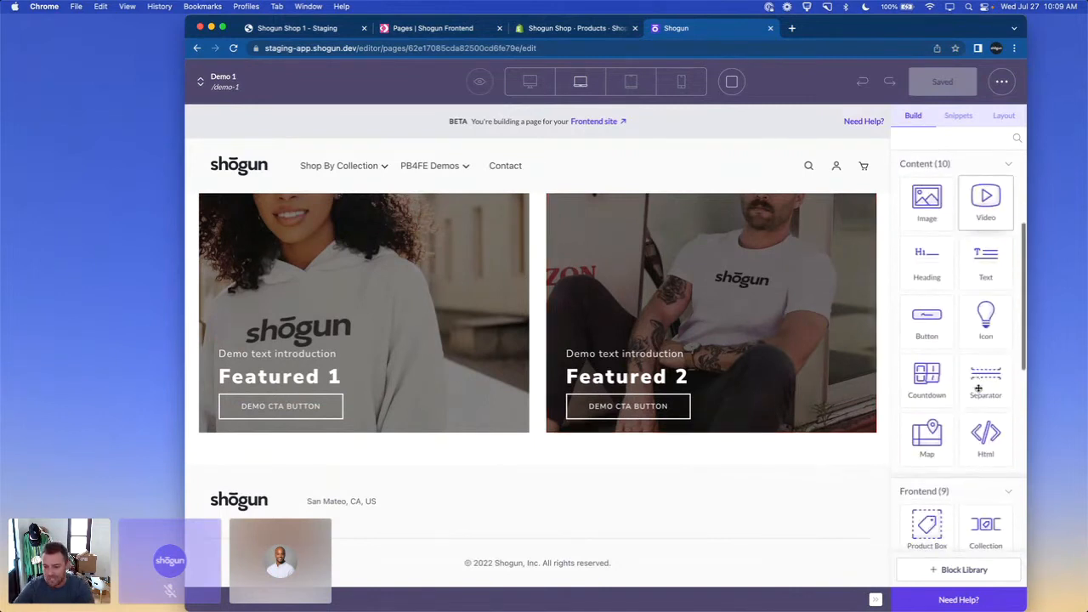
{"action": "scroll", "coordinate": [960, 340], "scroll_direction": "down", "scroll_amount": 3}
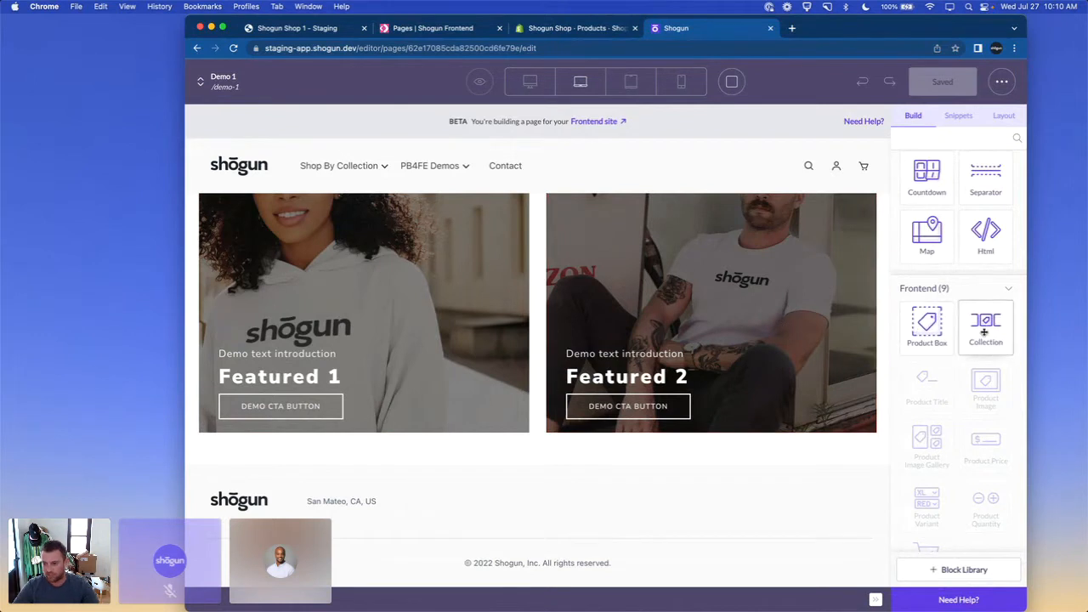
{"action": "left_click_drag", "start_coordinate": [986, 327], "coordinate": [544, 468]}
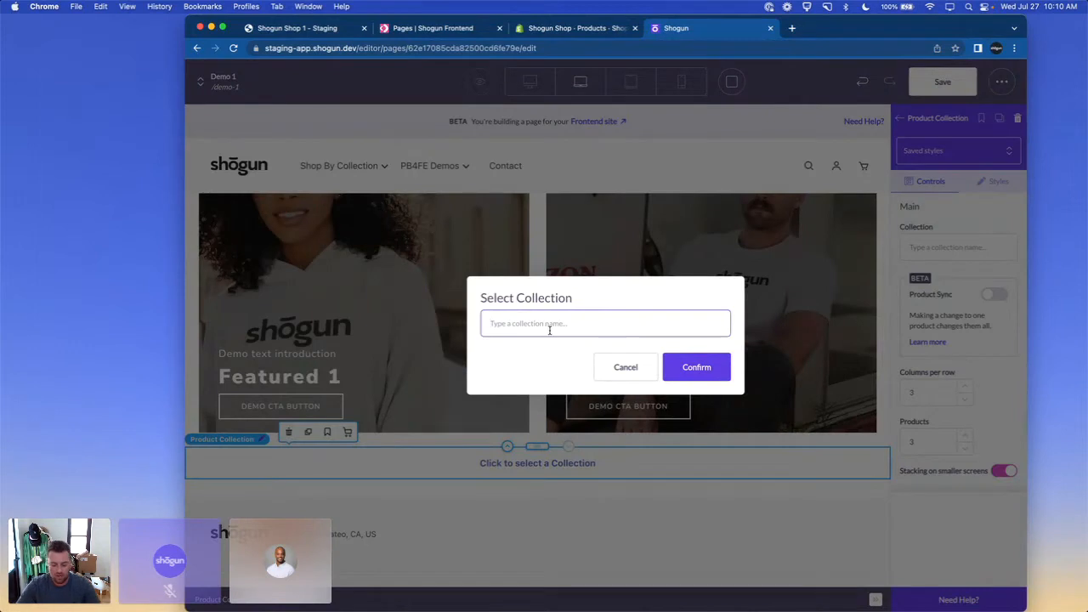
{"action": "type", "text": "la"}
{"action": "type", "text": "ng"}
{"action": "left_click", "coordinate": [515, 356]}
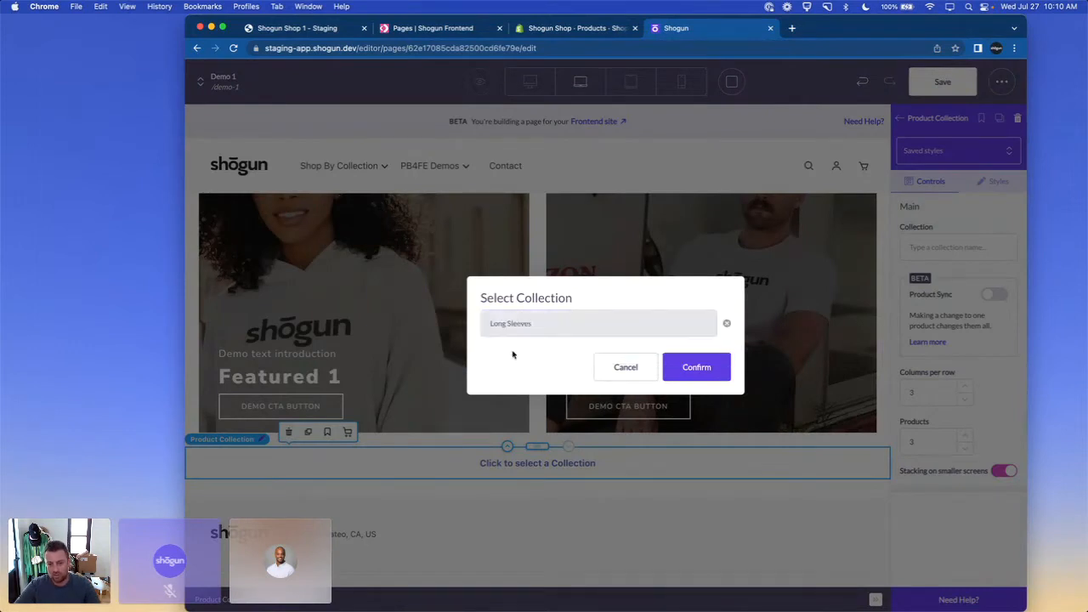
{"action": "left_click", "coordinate": [696, 366]}
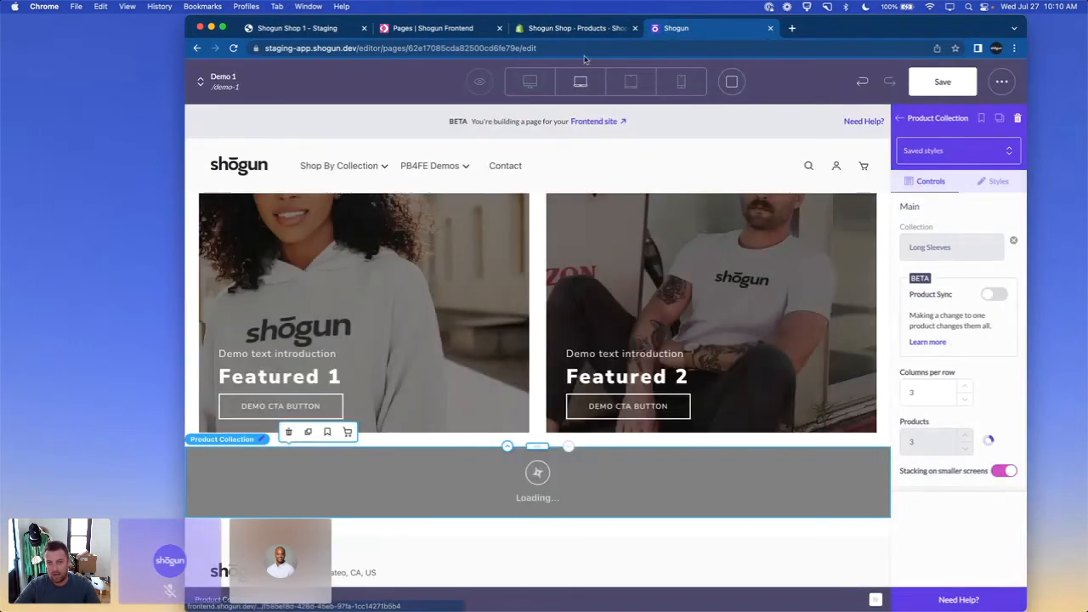
Step: Switch to the Shopify admin and examine the conditions and products of the Long Sleeves collection
{"action": "left_click", "coordinate": [574, 30]}
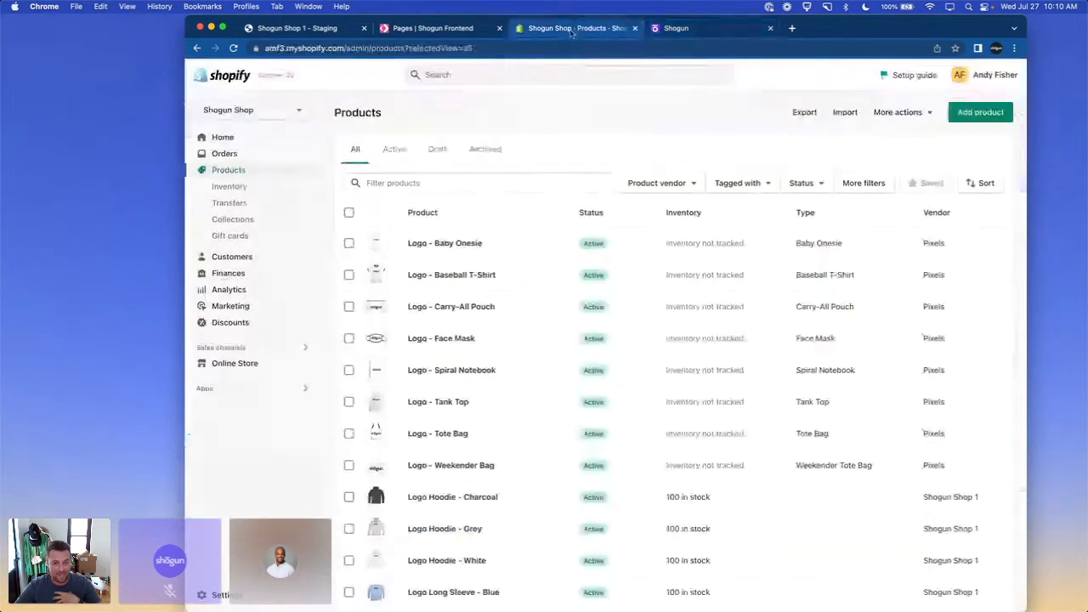
{"action": "left_click", "coordinate": [251, 221]}
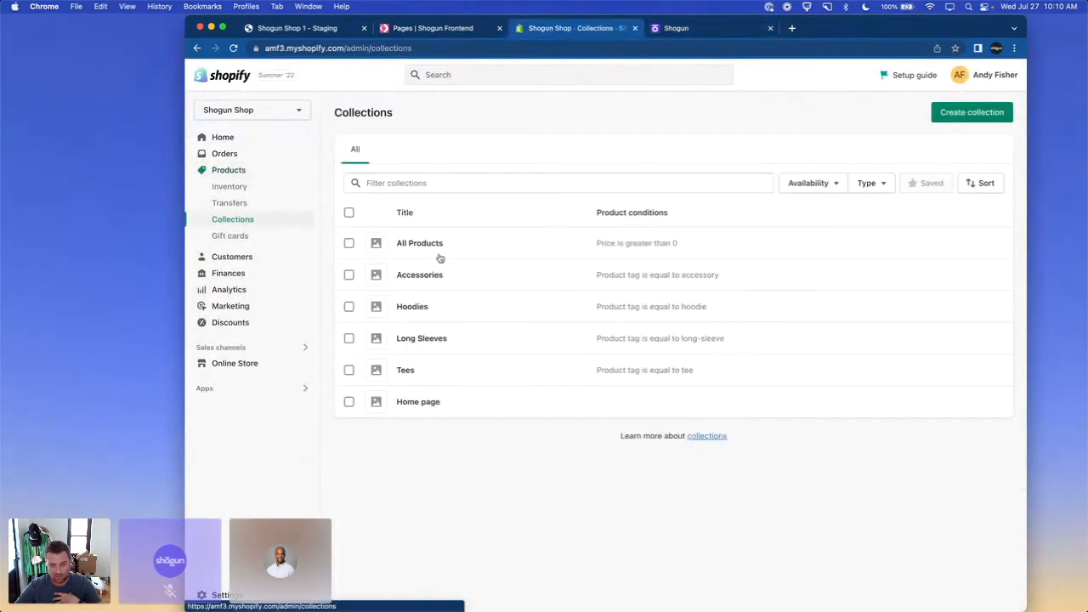
{"action": "left_click", "coordinate": [425, 336]}
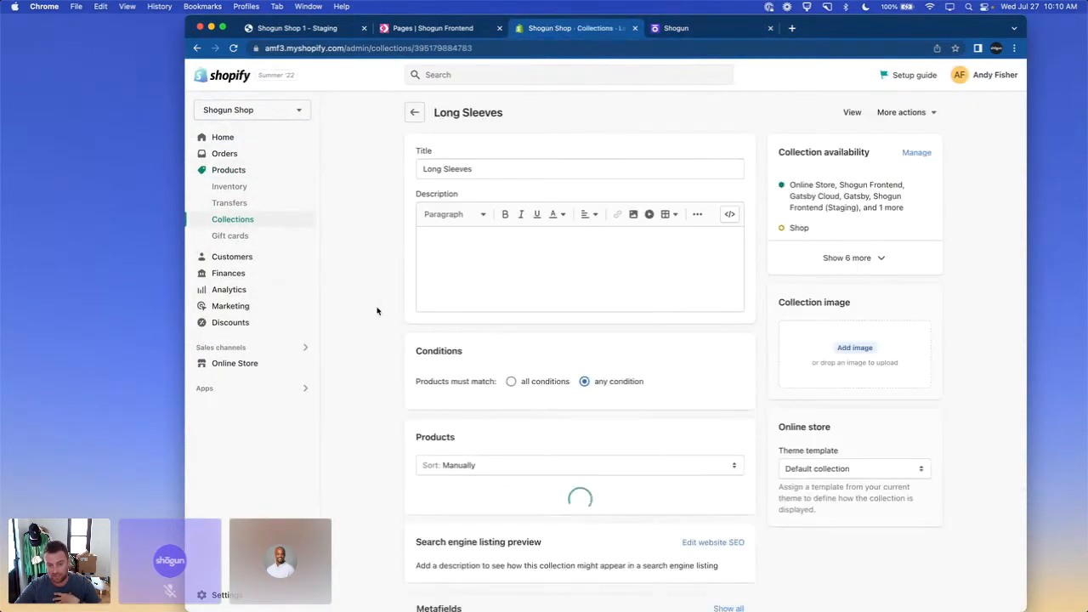
{"action": "scroll", "coordinate": [377, 309], "scroll_direction": "down", "scroll_amount": 5}
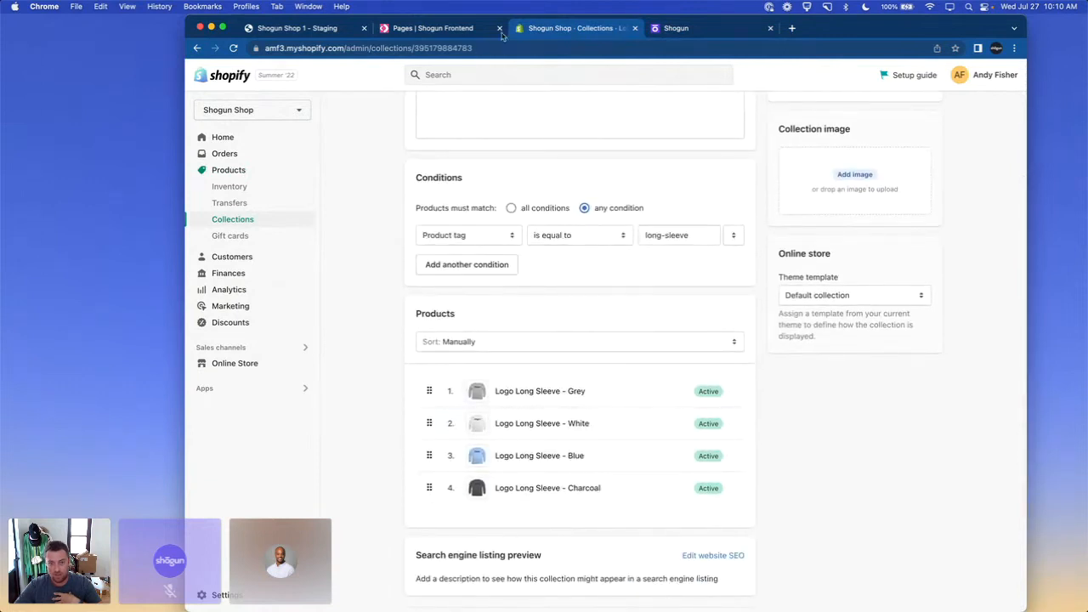
Step: Switch back to Page Builder, set the product collection to 4 products and 4 columns per row, and save the page
{"action": "left_click", "coordinate": [708, 33]}
{"action": "scroll", "coordinate": [816, 380], "scroll_direction": "down", "scroll_amount": 4}
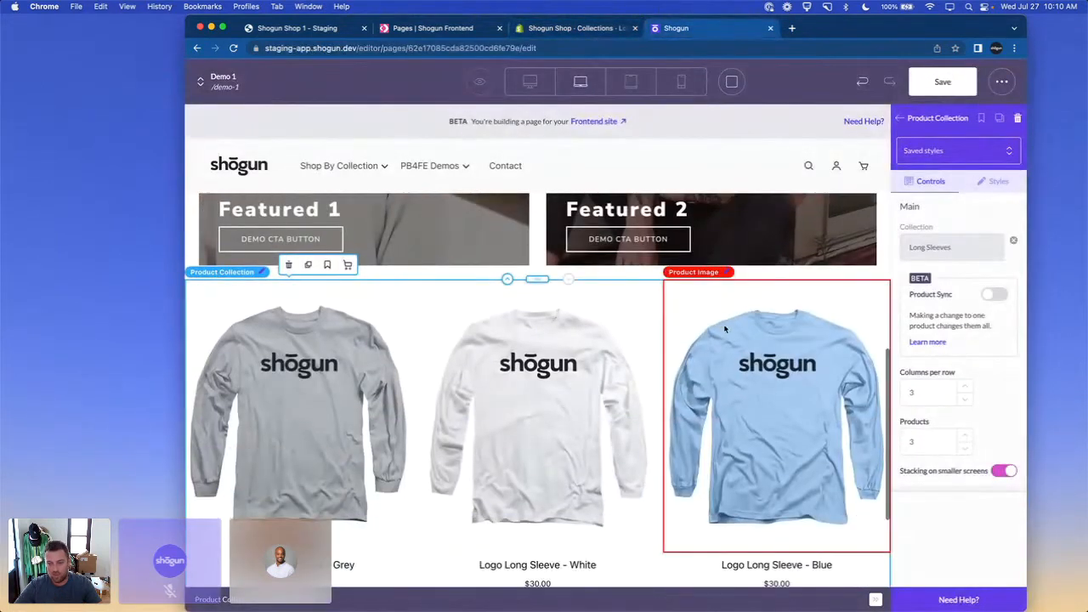
{"action": "left_click", "coordinate": [965, 434]}
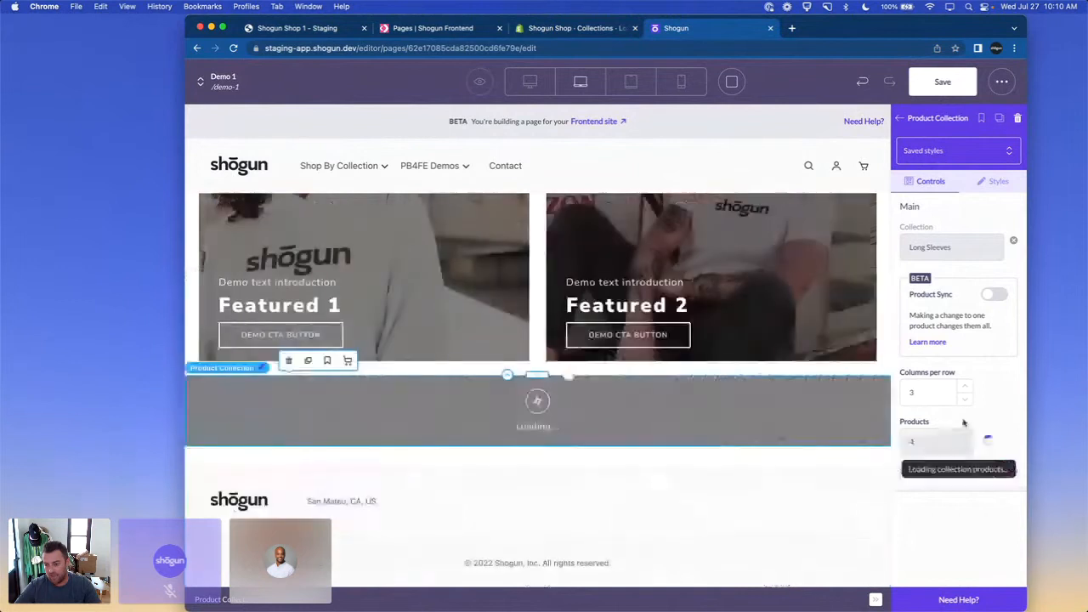
{"action": "left_click", "coordinate": [965, 386]}
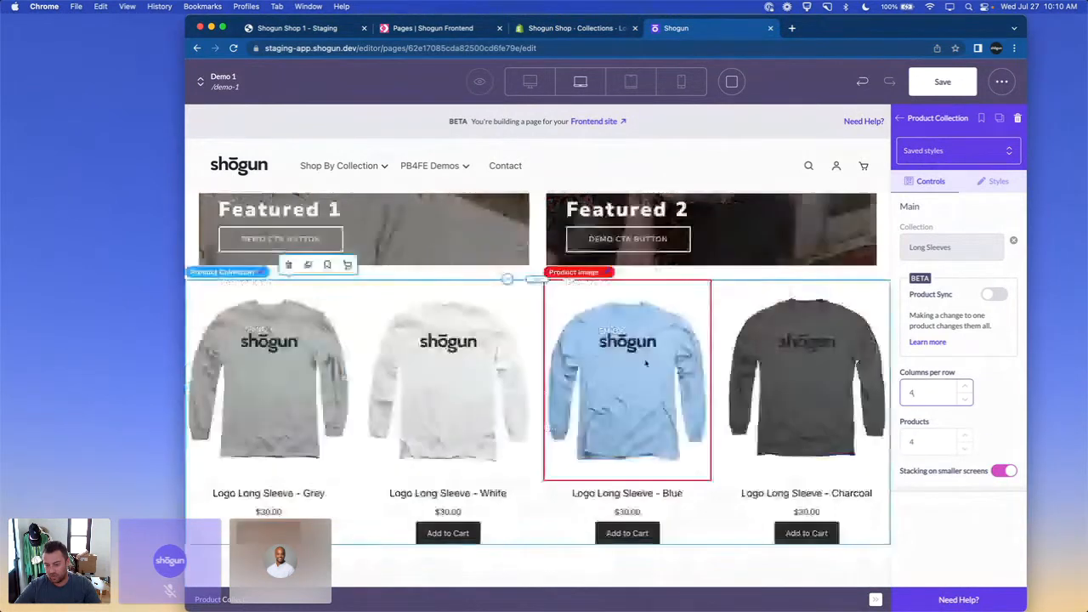
{"action": "left_click", "coordinate": [955, 84]}
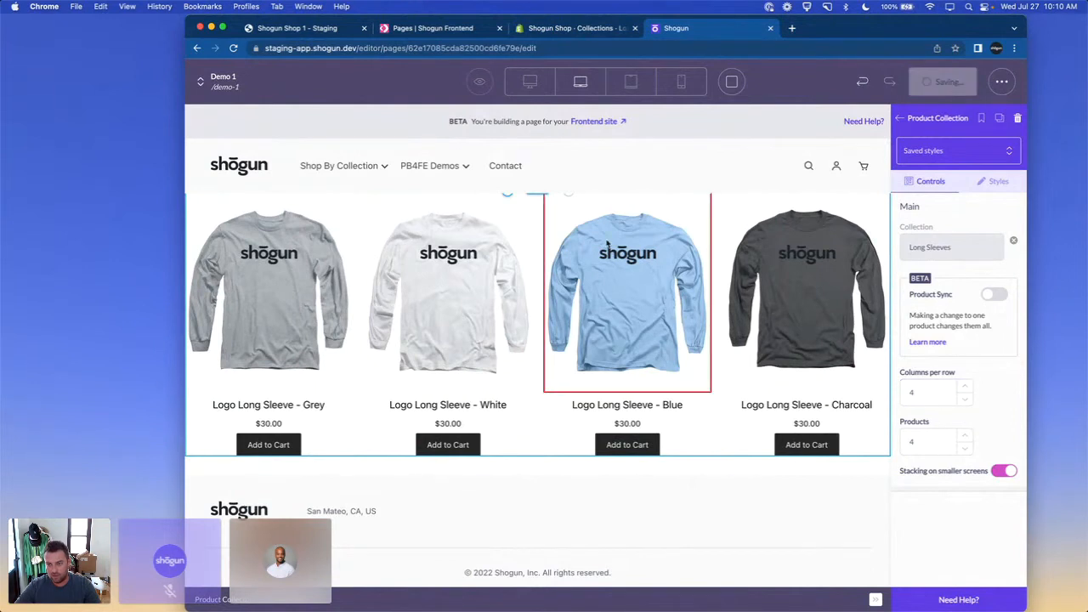
Step: Check the saved Demo 1 page in Page Builder and in the Shogun Frontend preview, and reopen it in Page Builder
{"action": "scroll", "coordinate": [490, 255], "scroll_direction": "up", "scroll_amount": 2}
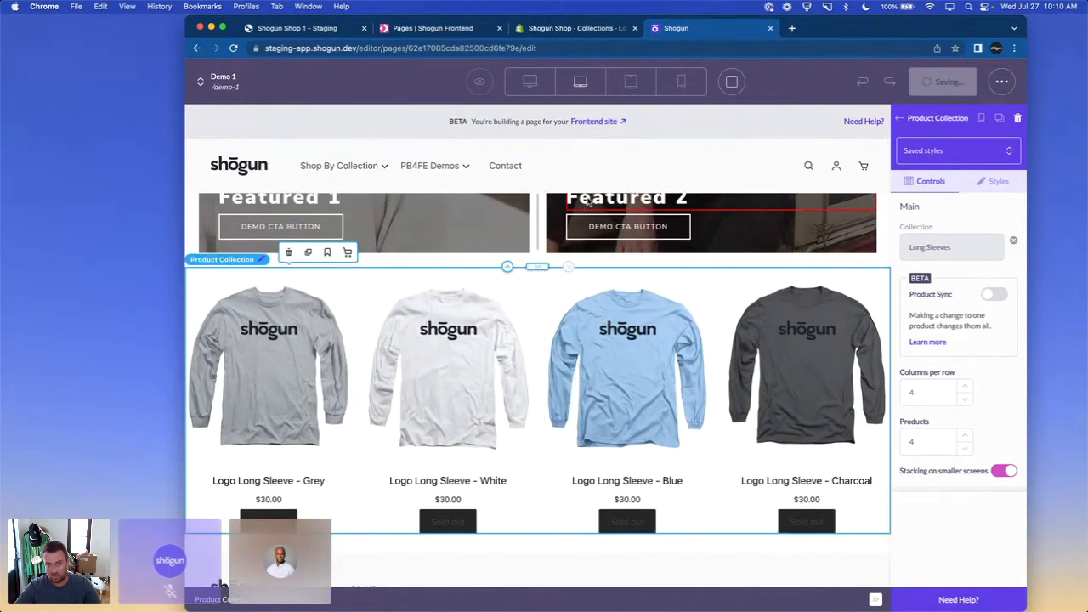
{"action": "scroll", "coordinate": [598, 281], "scroll_direction": "up", "scroll_amount": 2}
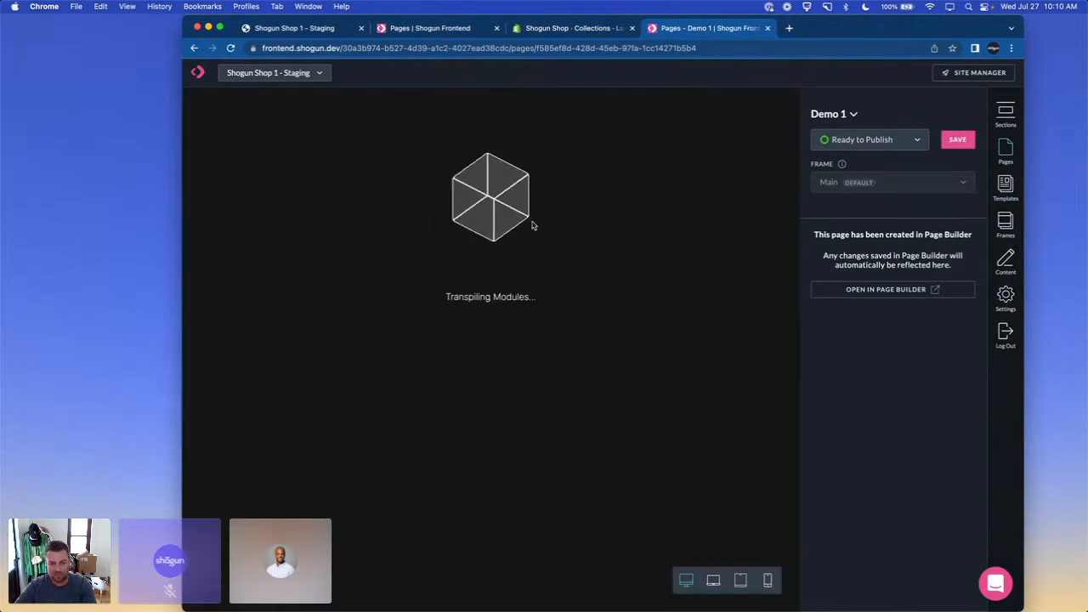
{"action": "scroll", "coordinate": [481, 357], "scroll_direction": "down", "scroll_amount": 8}
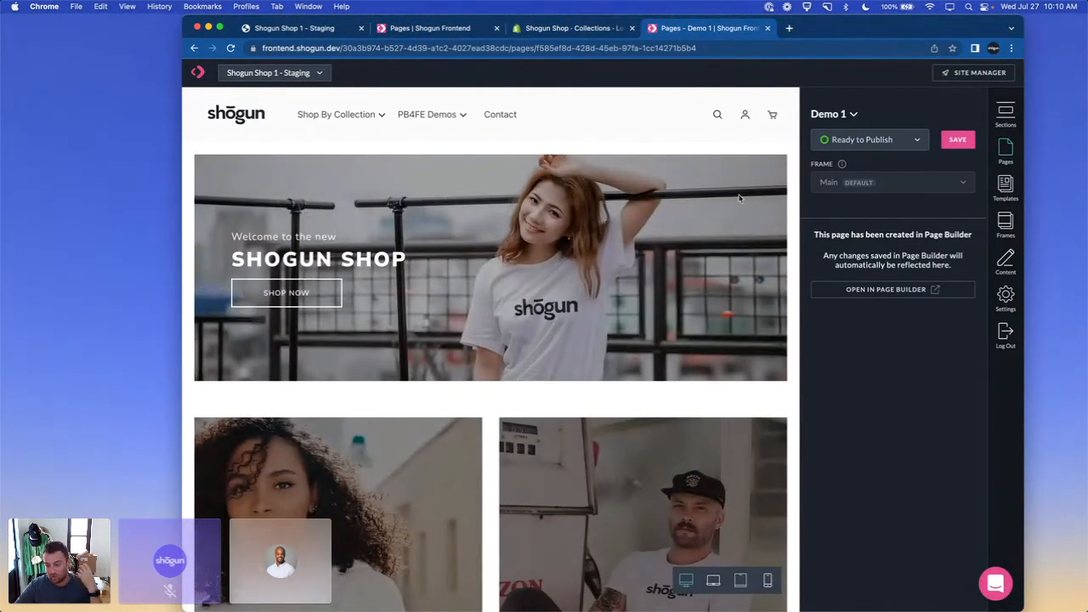
{"action": "left_click", "coordinate": [918, 291]}
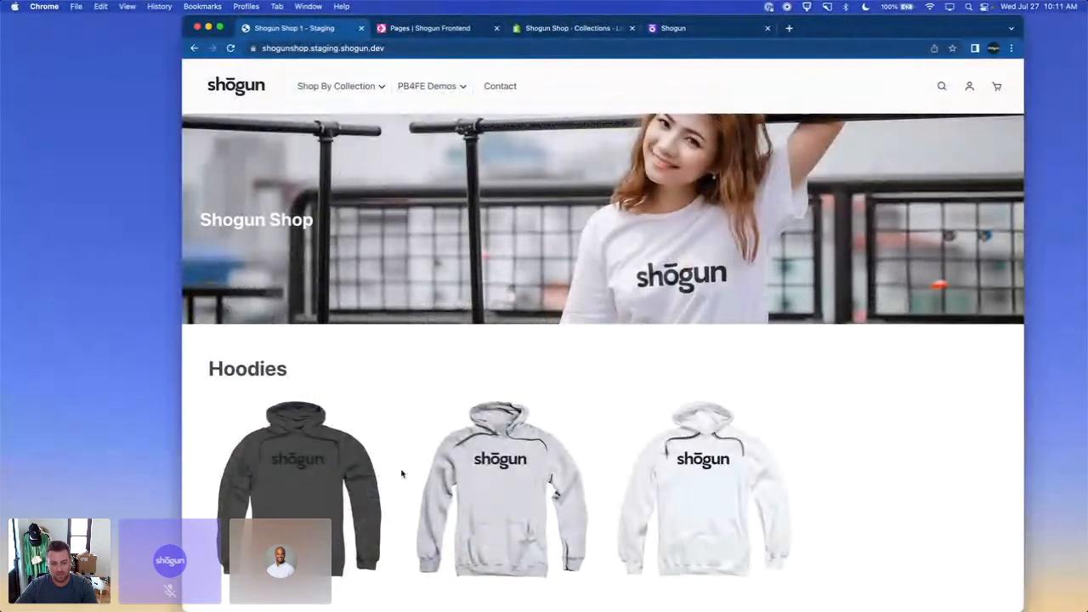
Step: Look over the staging store's home page, and open and review the PB4FE Demo 1 page
{"action": "scroll", "coordinate": [402, 473], "scroll_direction": "down", "scroll_amount": 10}
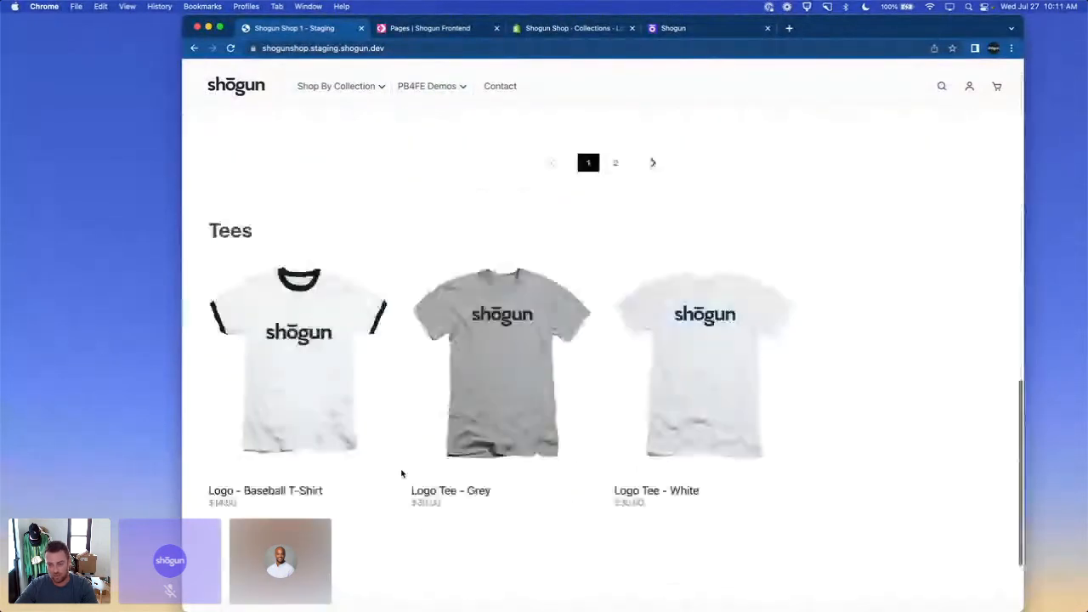
{"action": "scroll", "coordinate": [403, 474], "scroll_direction": "up", "scroll_amount": 10}
{"action": "mouse_move", "coordinate": [430, 86]}
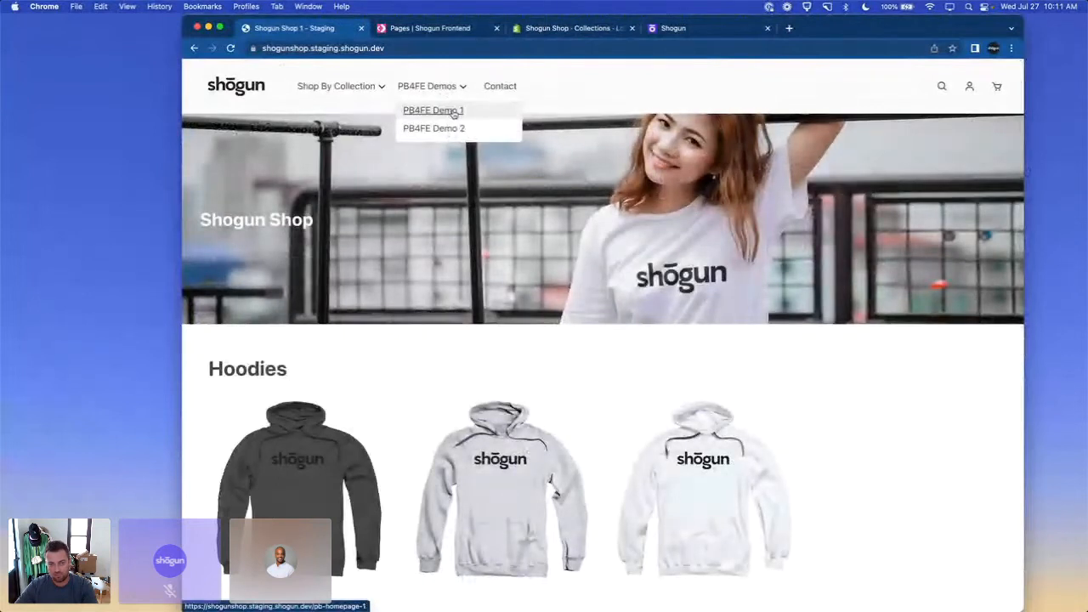
{"action": "left_click", "coordinate": [453, 112]}
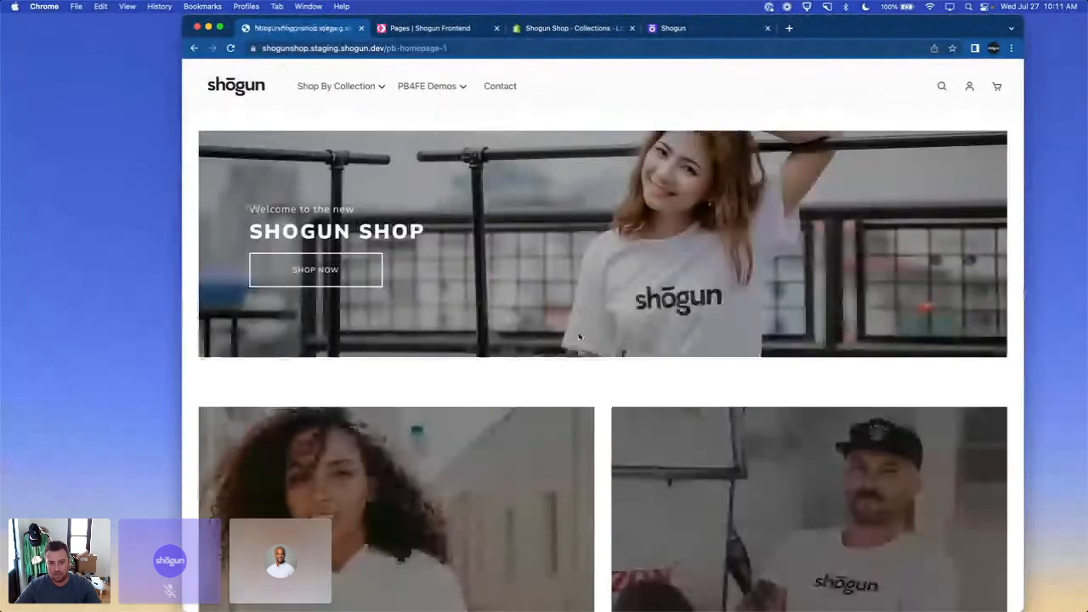
{"action": "scroll", "coordinate": [578, 337], "scroll_direction": "down", "scroll_amount": 4}
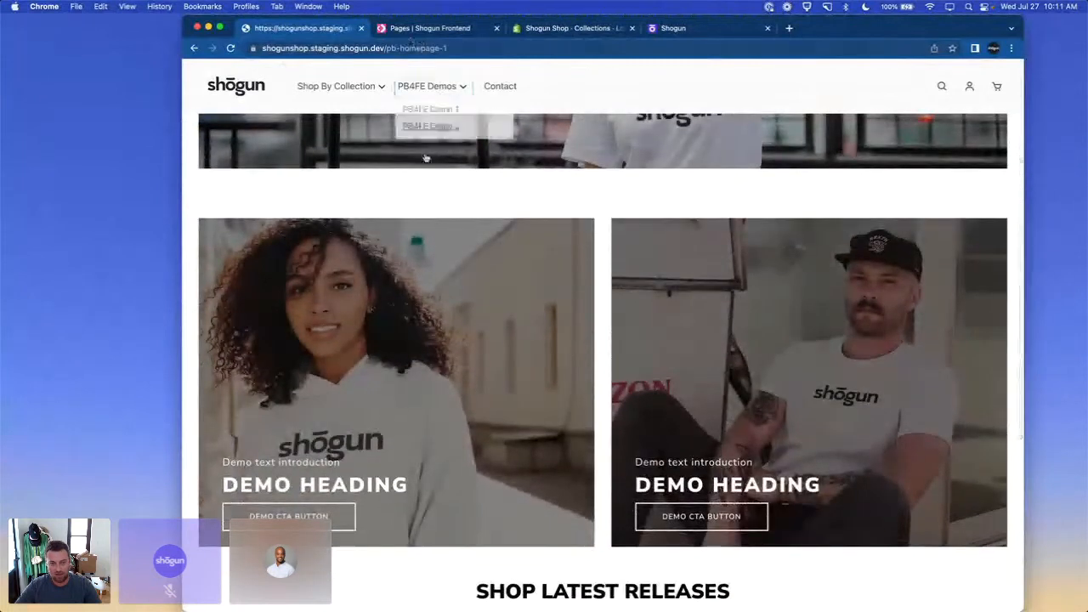
{"action": "scroll", "coordinate": [436, 201], "scroll_direction": "down", "scroll_amount": 2}
{"action": "scroll", "coordinate": [436, 201], "scroll_direction": "down", "scroll_amount": 4}
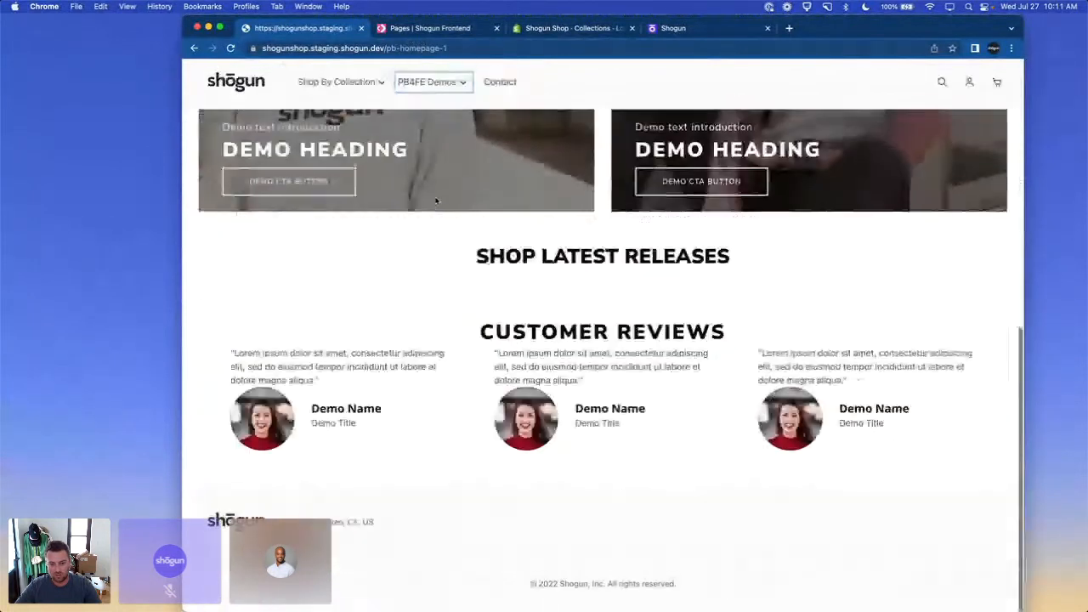
{"action": "scroll", "coordinate": [436, 170], "scroll_direction": "up", "scroll_amount": 15}
Step: Open the PB4FE Demo 2 page and look over its banner, customer reviews and New Hoodies section
{"action": "left_click", "coordinate": [435, 127]}
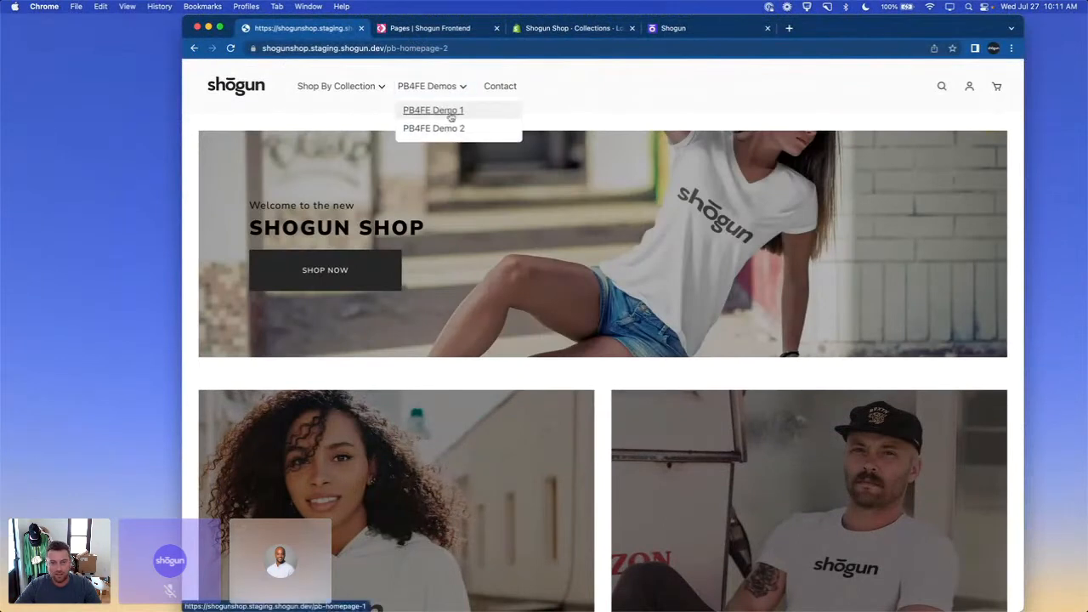
{"action": "scroll", "coordinate": [462, 253], "scroll_direction": "down", "scroll_amount": 10}
{"action": "scroll", "coordinate": [461, 253], "scroll_direction": "up", "scroll_amount": 15}
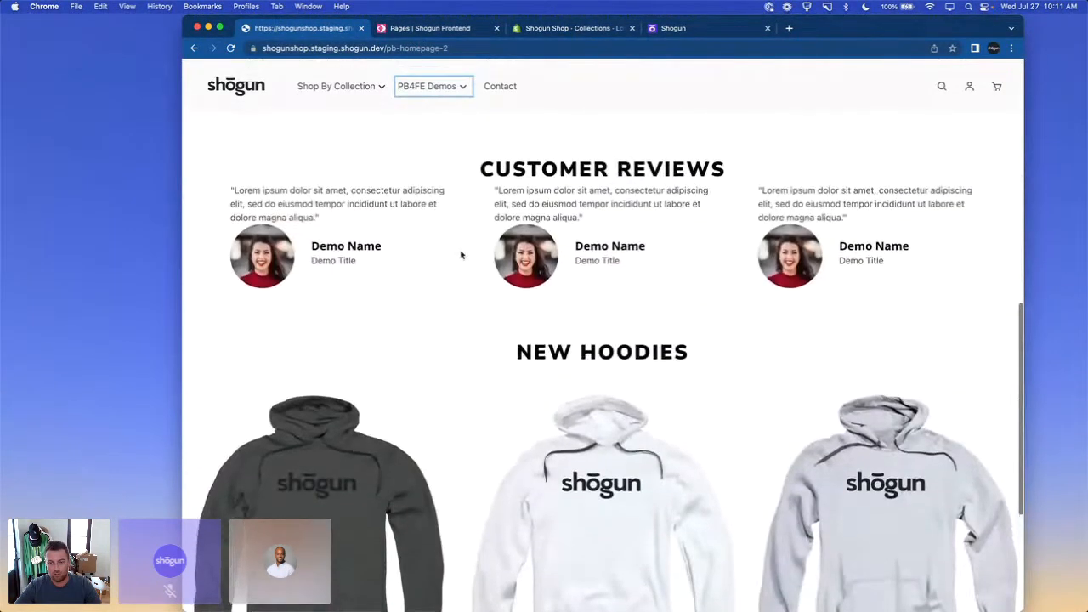
Step: Return to the PB4FE Demo 1 page and review its banner and featured sections again
{"action": "mouse_move", "coordinate": [443, 84]}
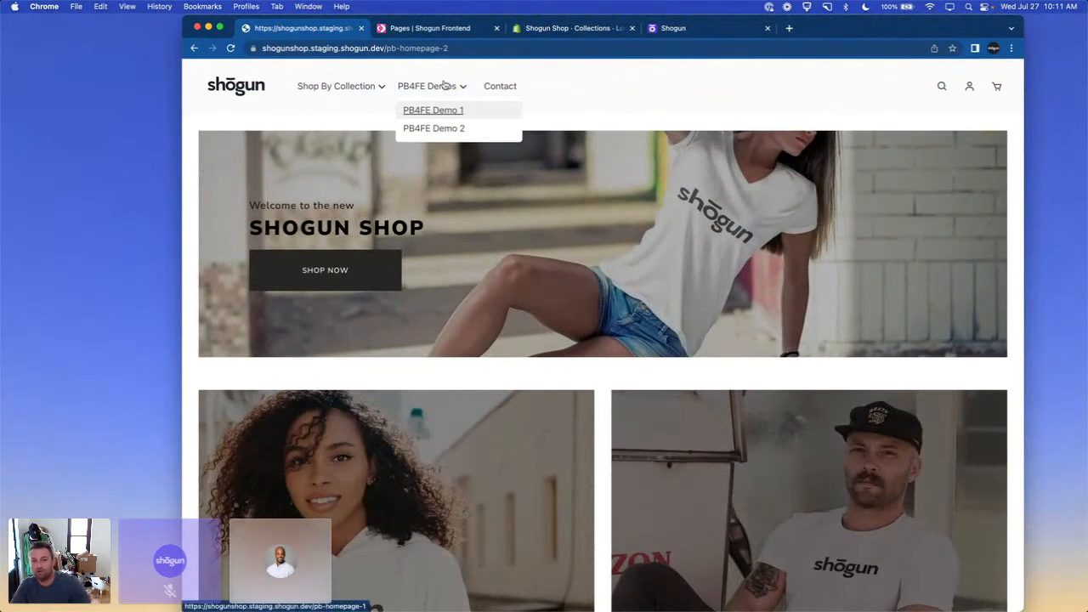
{"action": "left_click", "coordinate": [438, 111]}
{"action": "scroll", "coordinate": [487, 247], "scroll_direction": "down", "scroll_amount": 5}
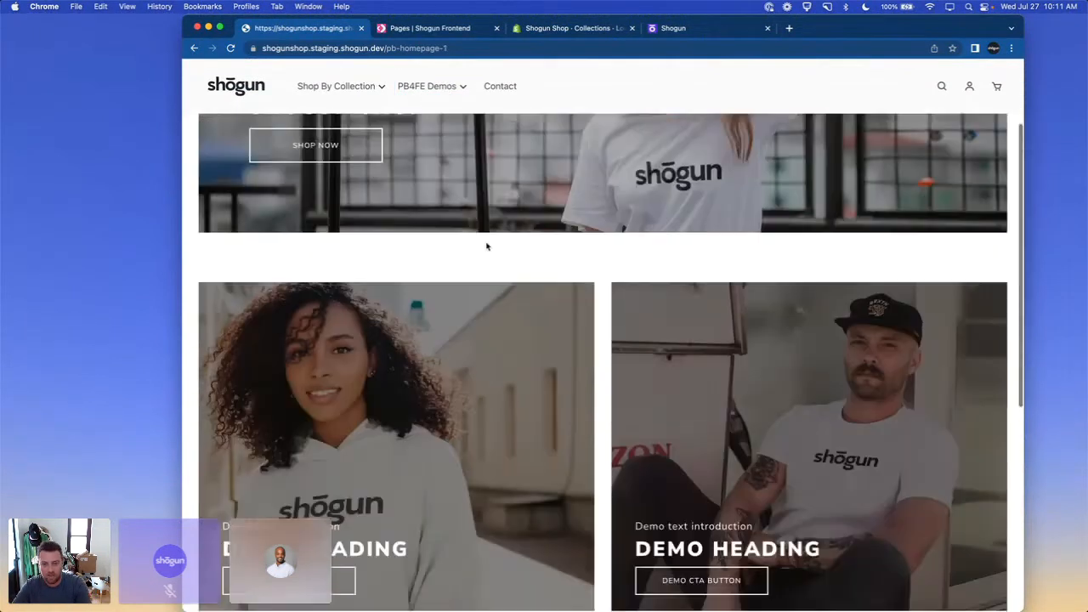
{"action": "scroll", "coordinate": [487, 247], "scroll_direction": "down", "scroll_amount": 5}
{"action": "scroll", "coordinate": [346, 284], "scroll_direction": "up", "scroll_amount": 10}
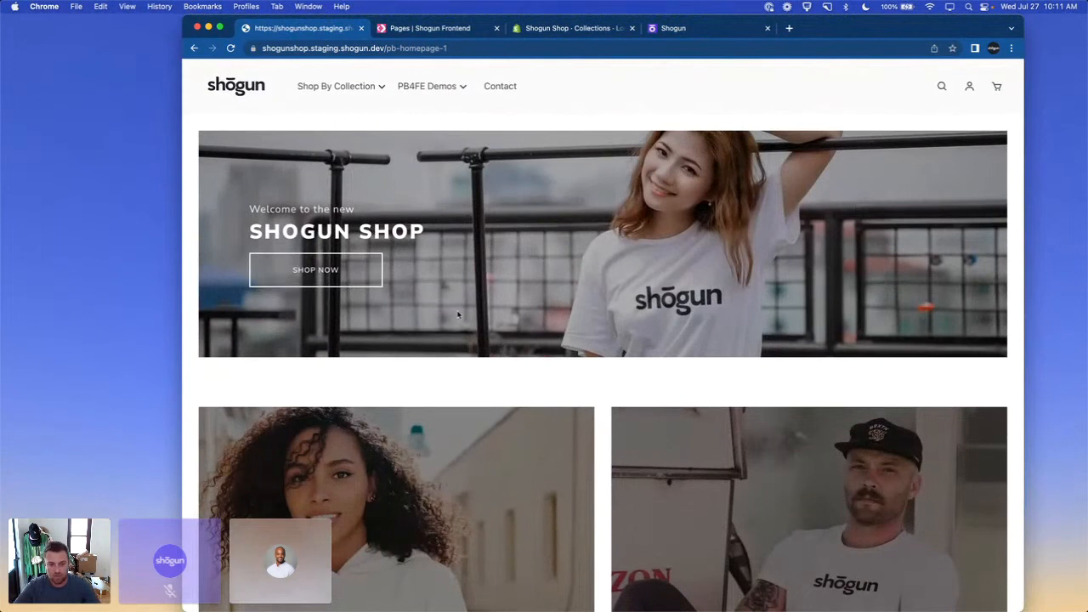
Step: Open the blue logo long sleeve's product page from the Shop Latest Releases section and return to the demo page
{"action": "scroll", "coordinate": [457, 316], "scroll_direction": "down", "scroll_amount": 5}
{"action": "left_click", "coordinate": [737, 398]}
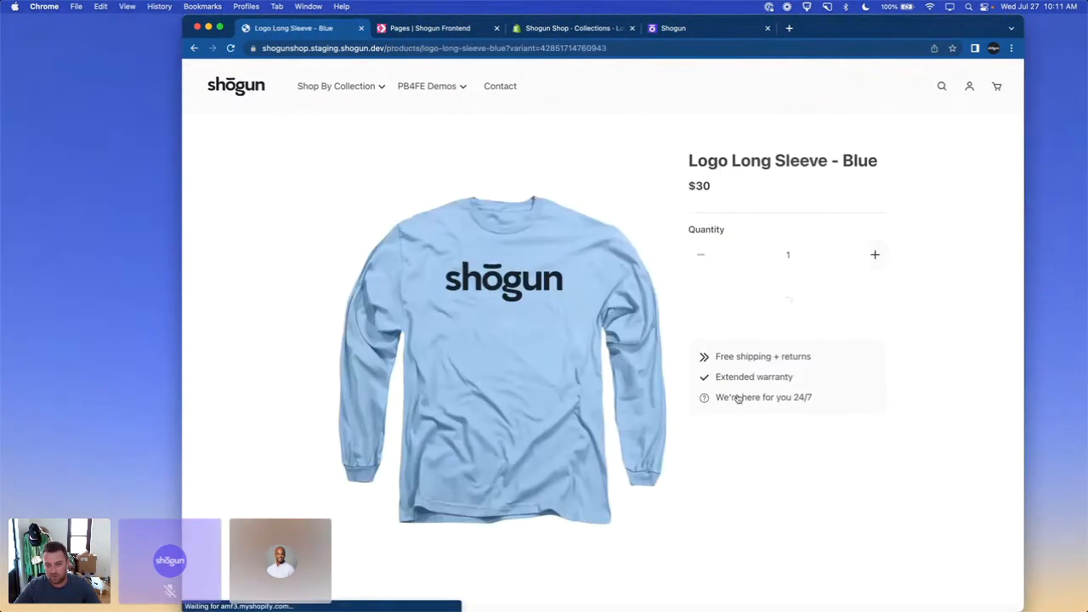
{"action": "left_click", "coordinate": [193, 48]}
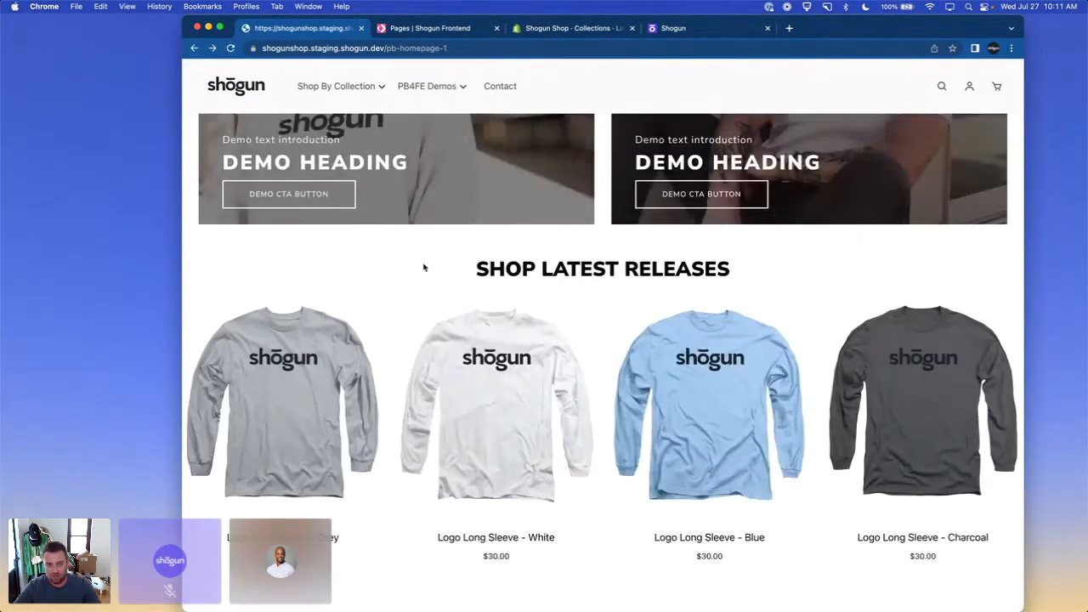
Step: Look over the rest of the PB4FE Demo 1 page and go back to the store's home page
{"action": "scroll", "coordinate": [424, 267], "scroll_direction": "down", "scroll_amount": 4}
{"action": "scroll", "coordinate": [423, 267], "scroll_direction": "down", "scroll_amount": 1}
{"action": "scroll", "coordinate": [425, 266], "scroll_direction": "up", "scroll_amount": 10}
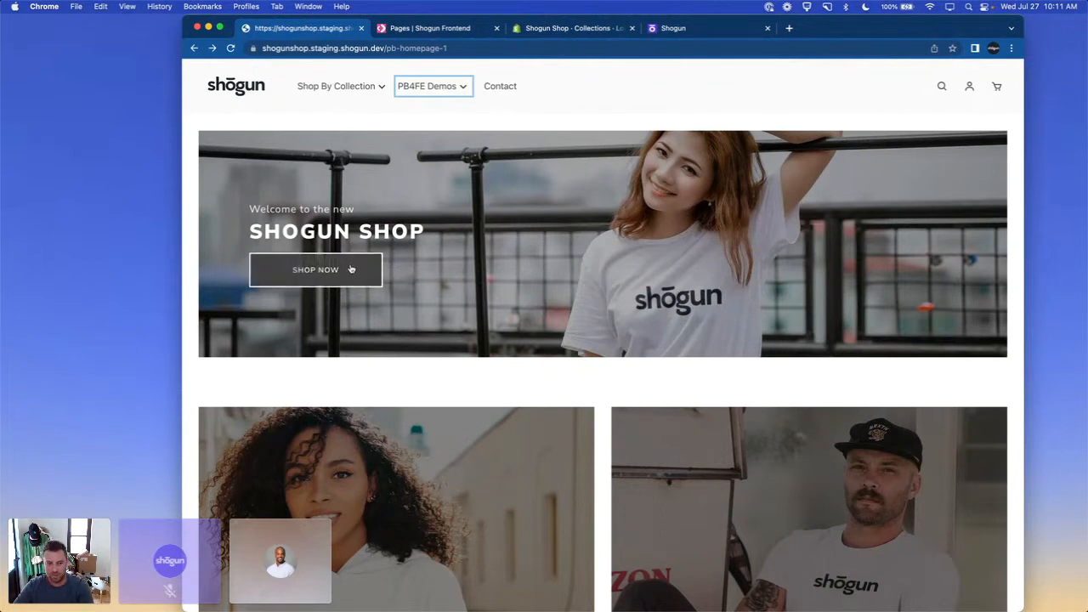
{"action": "left_click", "coordinate": [237, 86]}
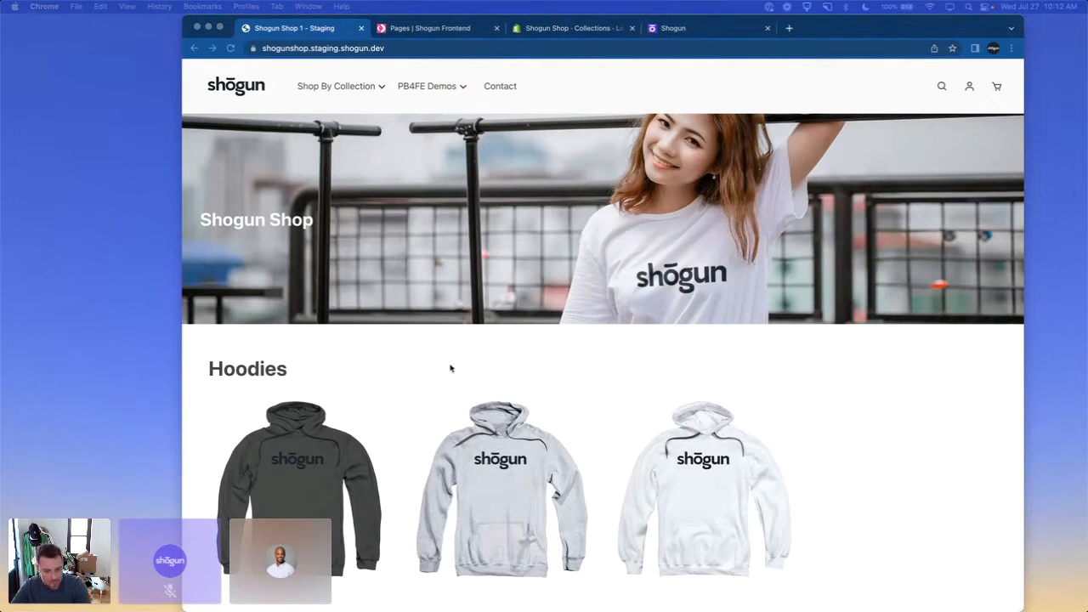
Step: Look over the banner and Hoodies section of the store's home page
{"action": "scroll", "coordinate": [671, 355], "scroll_direction": "down", "scroll_amount": 3}
{"action": "scroll", "coordinate": [668, 353], "scroll_direction": "up", "scroll_amount": 2}
{"action": "scroll", "coordinate": [669, 354], "scroll_direction": "up", "scroll_amount": 2}
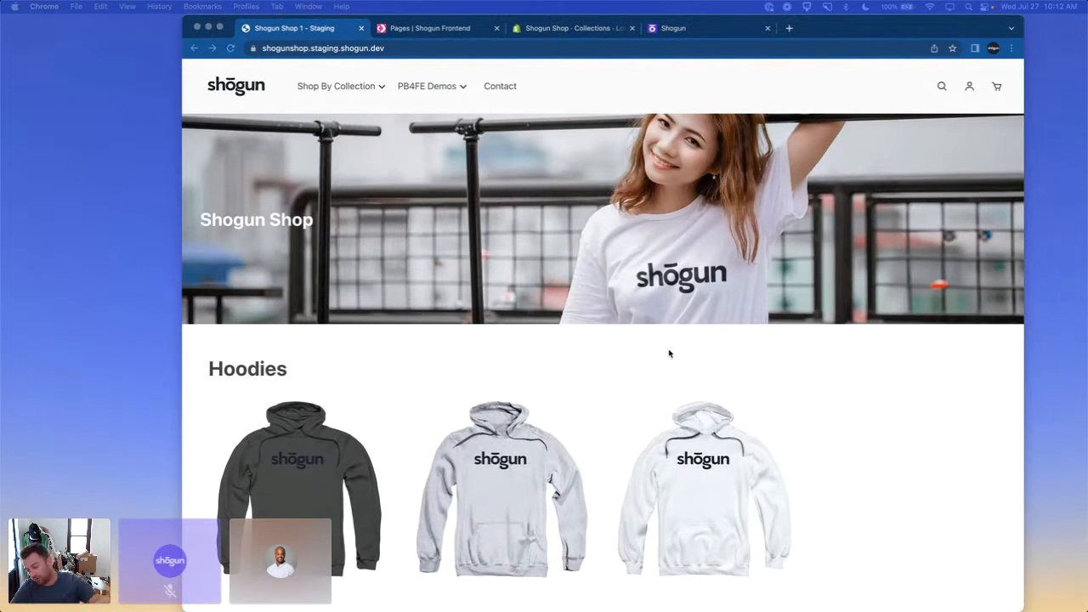
{"action": "scroll", "coordinate": [450, 331], "scroll_direction": "down", "scroll_amount": 1}
{"action": "scroll", "coordinate": [449, 331], "scroll_direction": "down", "scroll_amount": 3}
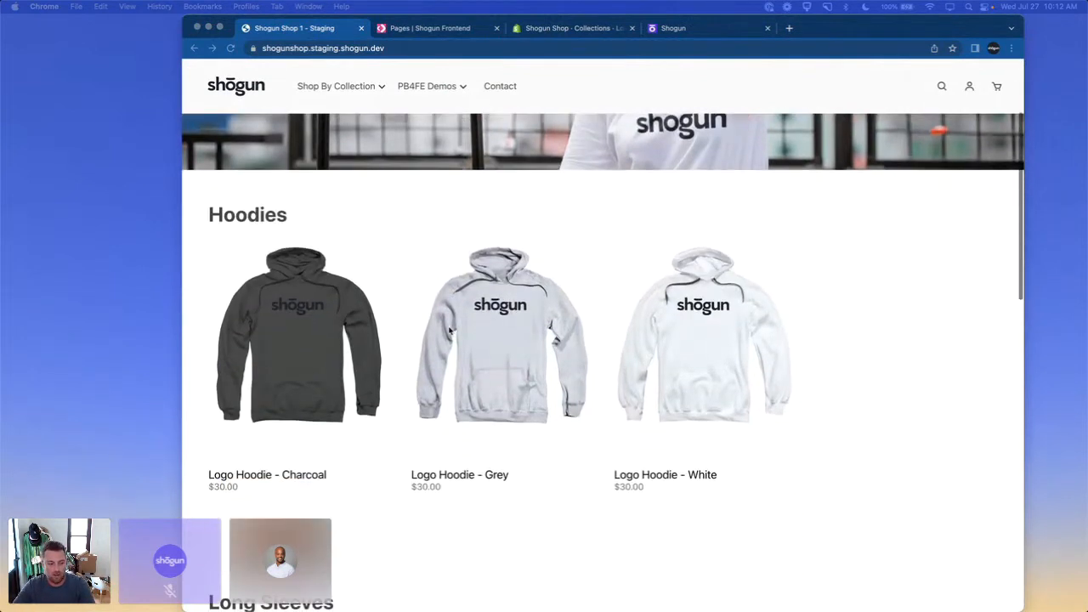
{"action": "scroll", "coordinate": [450, 330], "scroll_direction": "up", "scroll_amount": 3}
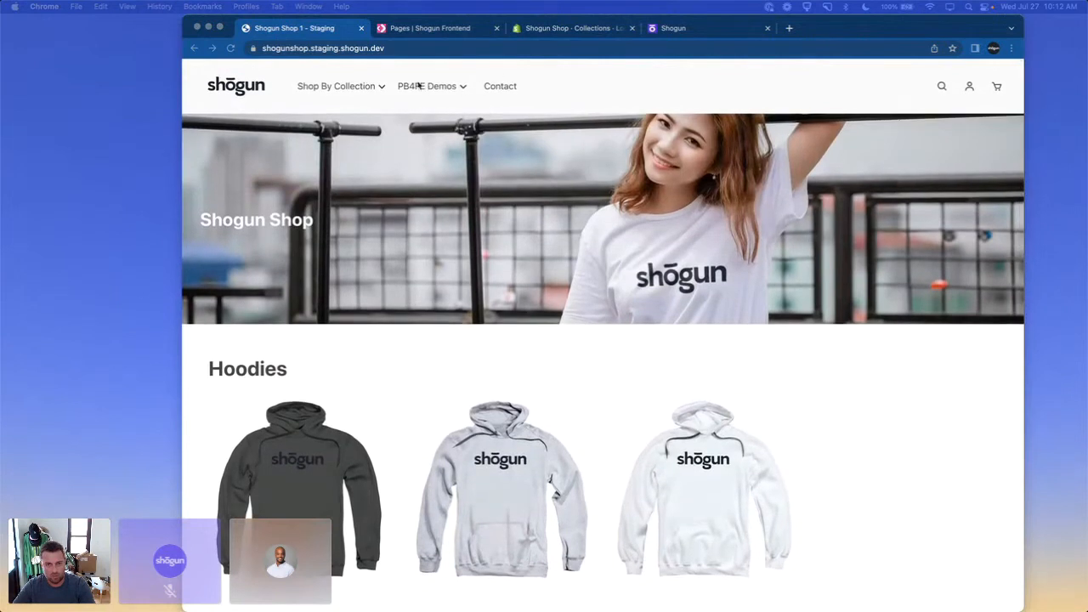
{"action": "left_click", "coordinate": [393, 71]}
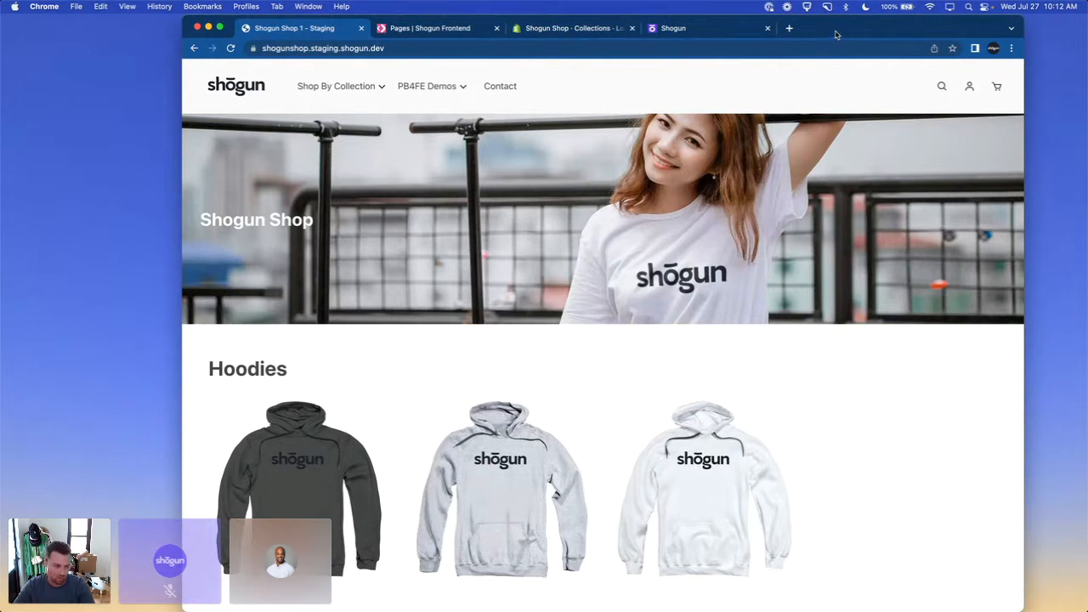
{"action": "left_click_drag", "start_coordinate": [835, 34], "coordinate": [834, 33]}
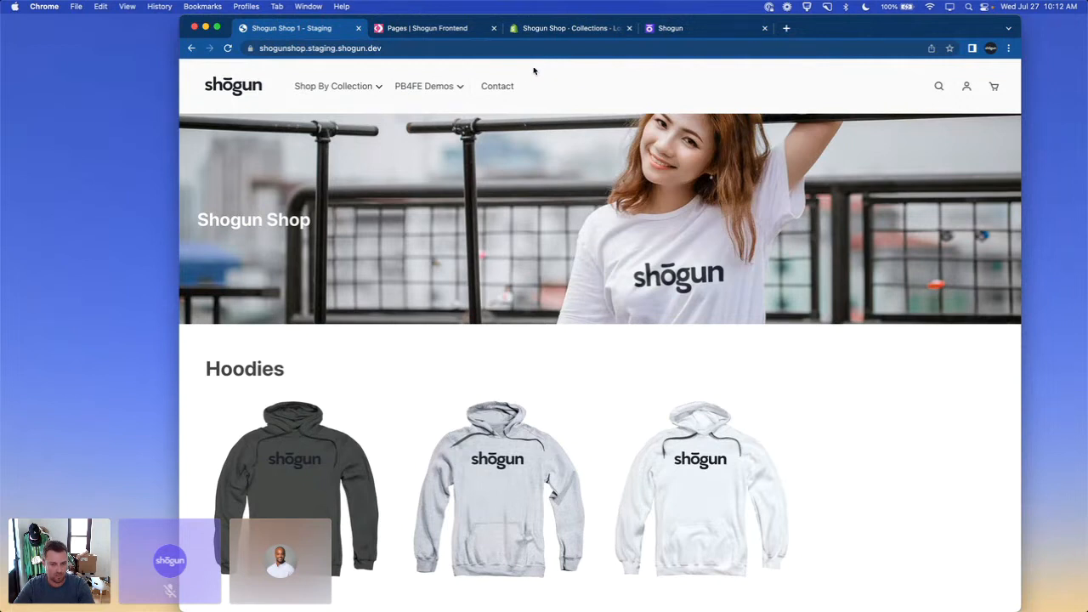
{"action": "scroll", "coordinate": [706, 341], "scroll_direction": "down", "scroll_amount": 4}
{"action": "scroll", "coordinate": [705, 341], "scroll_direction": "up", "scroll_amount": 5}
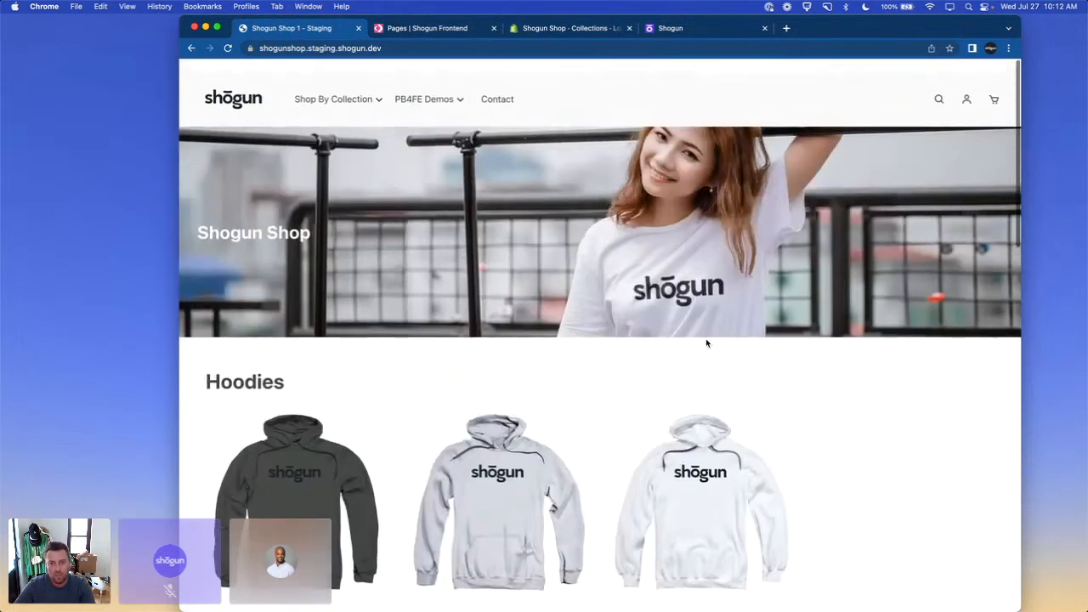
Step: Publish build 18 of the test store immediately in Site Manager and check its live storefront
{"action": "left_click", "coordinate": [678, 32]}
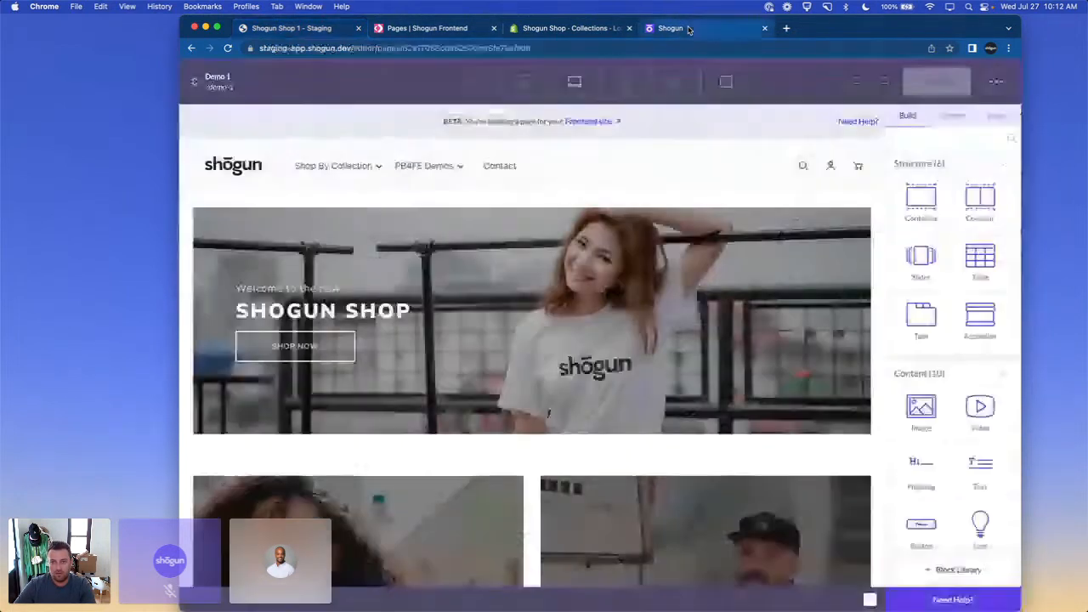
{"action": "left_click", "coordinate": [430, 30]}
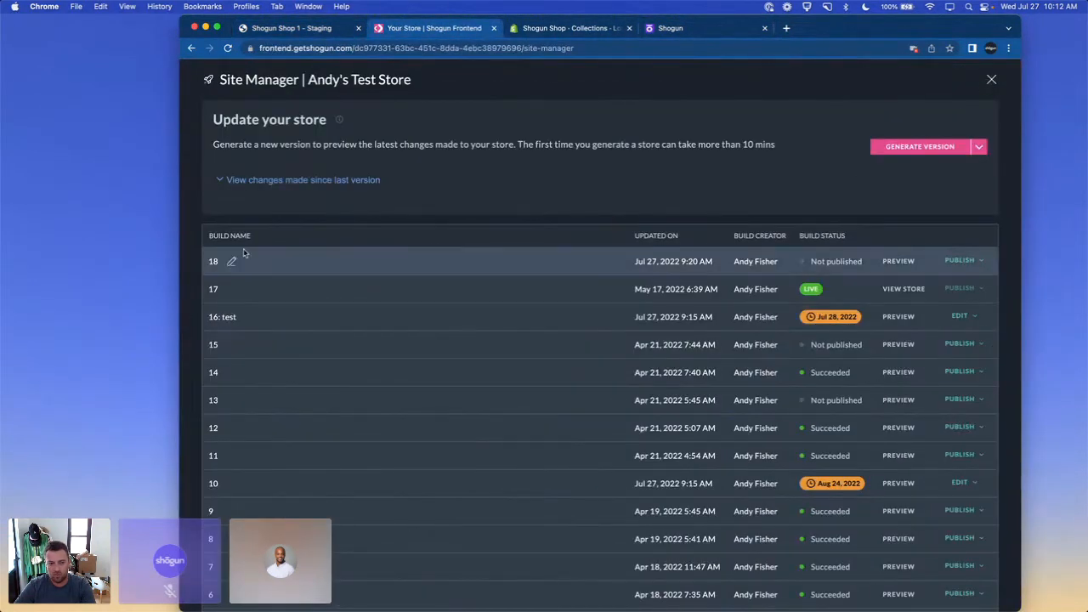
{"action": "left_click", "coordinate": [964, 263]}
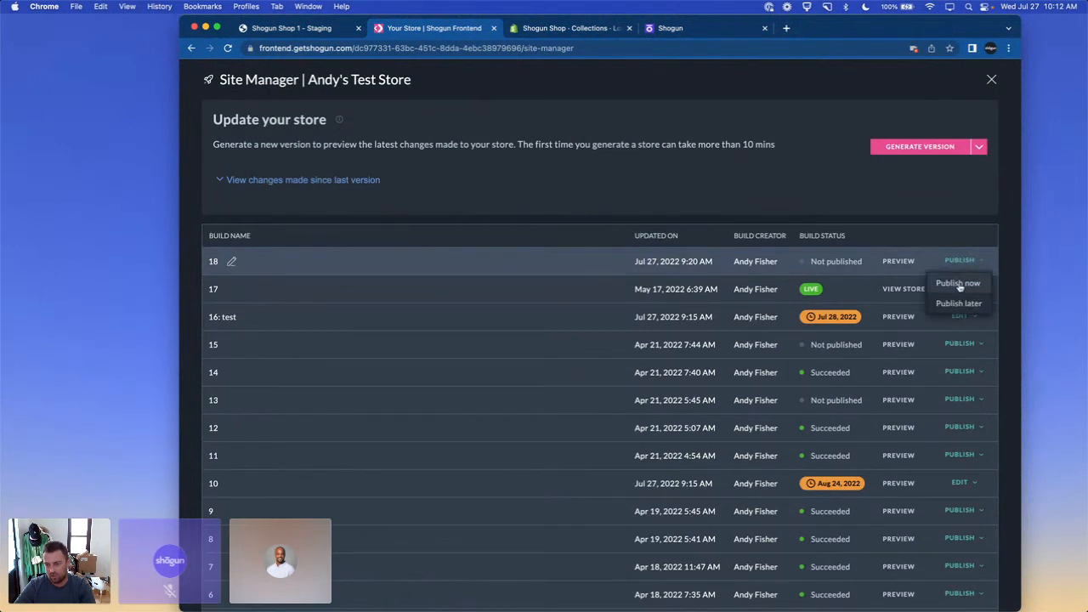
{"action": "left_click", "coordinate": [958, 283]}
{"action": "left_click", "coordinate": [742, 389]}
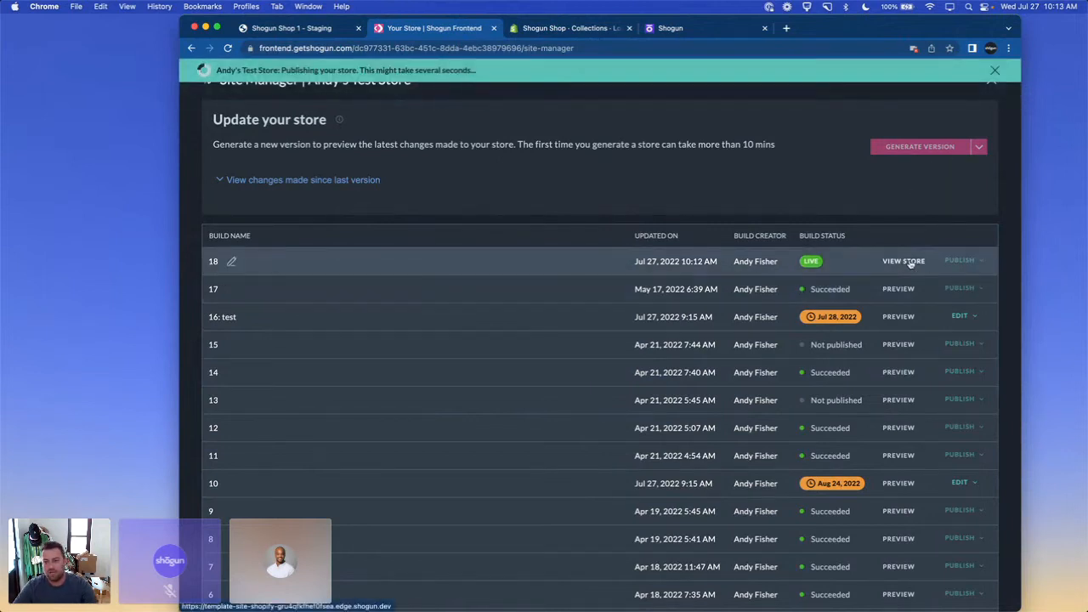
{"action": "left_click", "coordinate": [907, 264]}
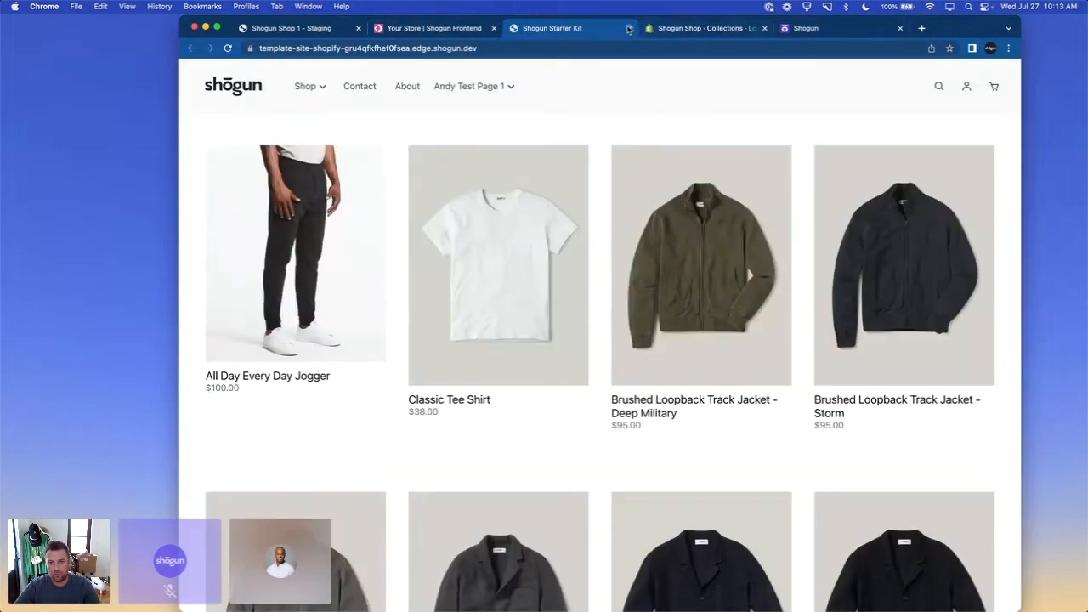
{"action": "left_click", "coordinate": [629, 29]}
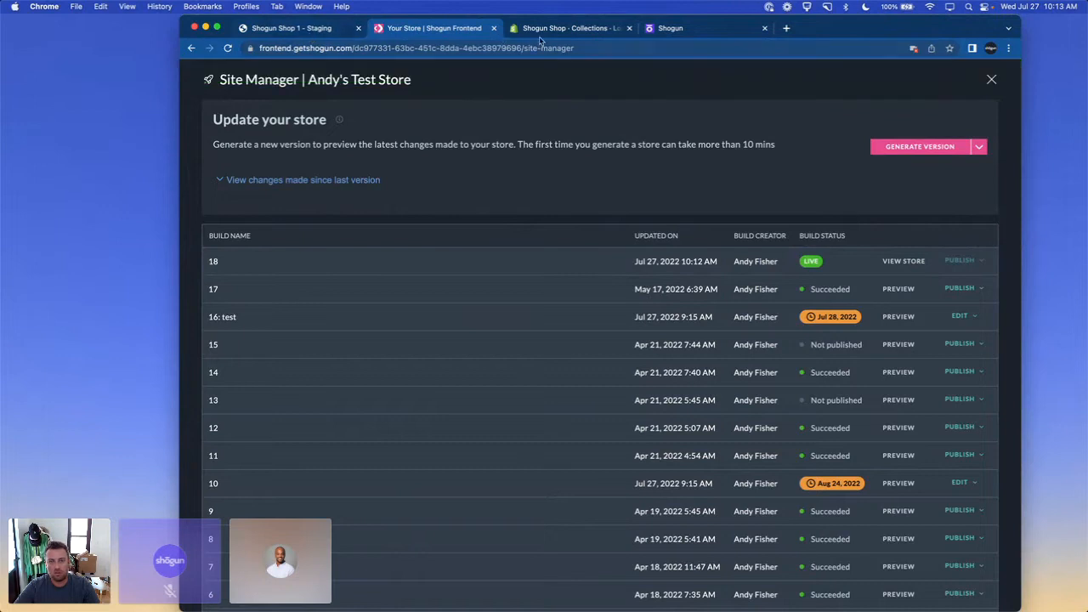
Step: Go from Demo 1 to its Frontend site and check the build details of 33: Demo Webinar in Site Manager
{"action": "left_click", "coordinate": [681, 29]}
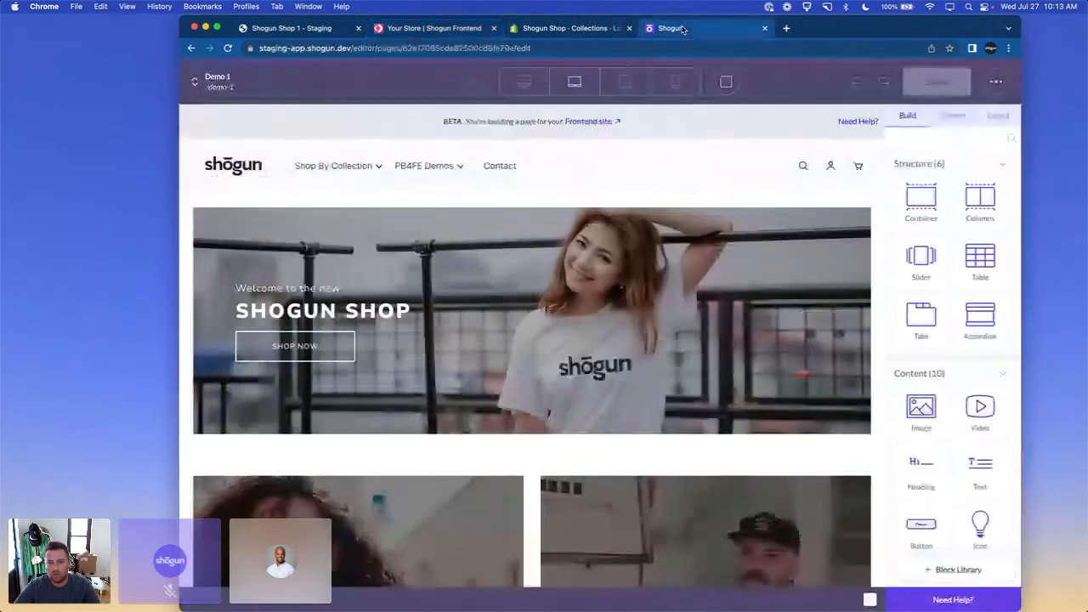
{"action": "left_click", "coordinate": [595, 122]}
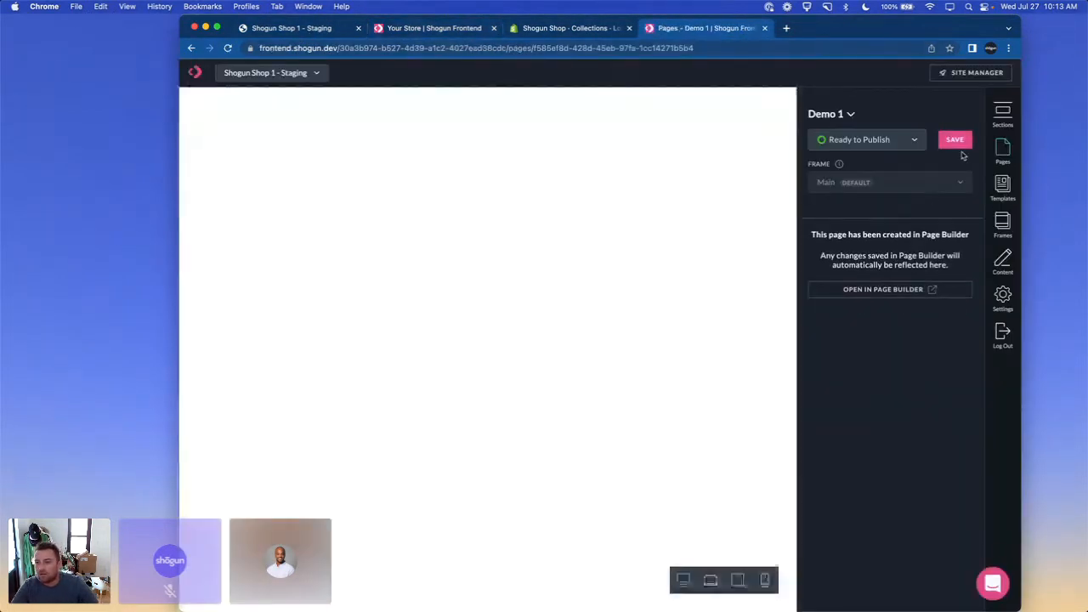
{"action": "left_click", "coordinate": [982, 75]}
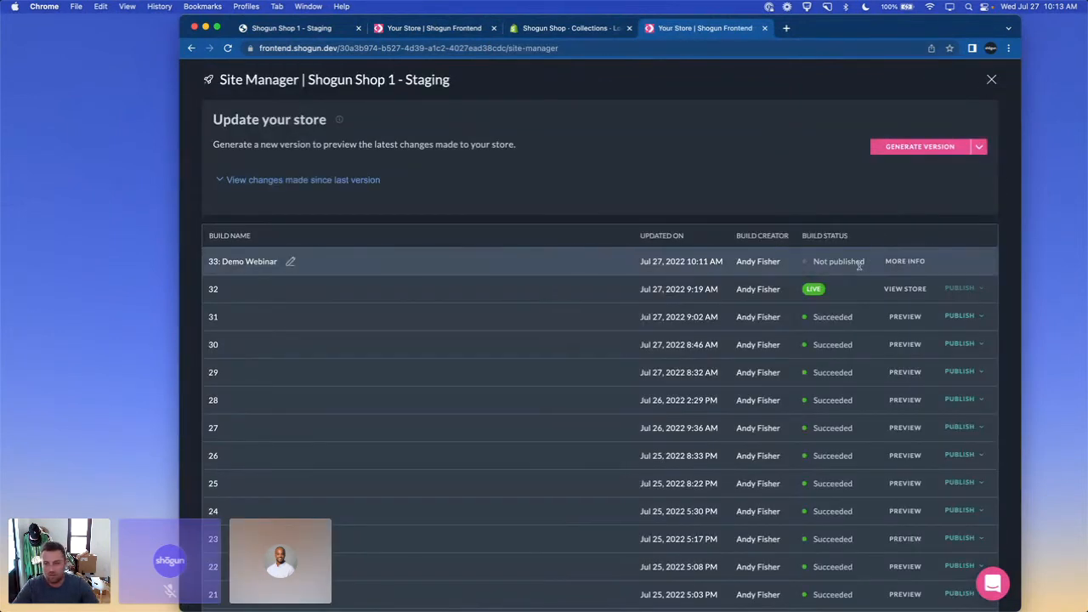
{"action": "left_click", "coordinate": [901, 264]}
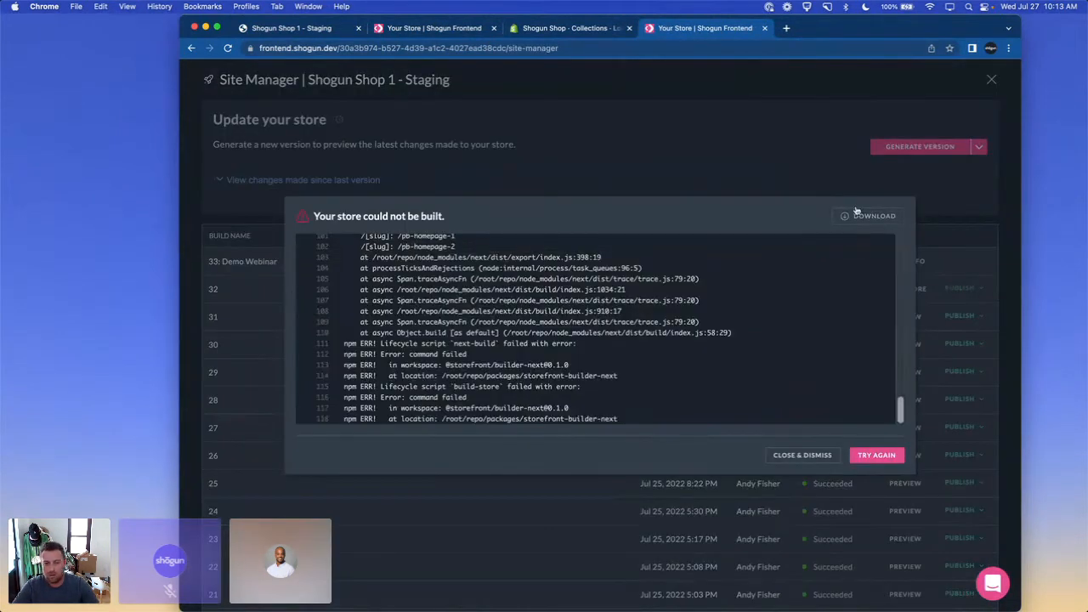
{"action": "left_click", "coordinate": [801, 456]}
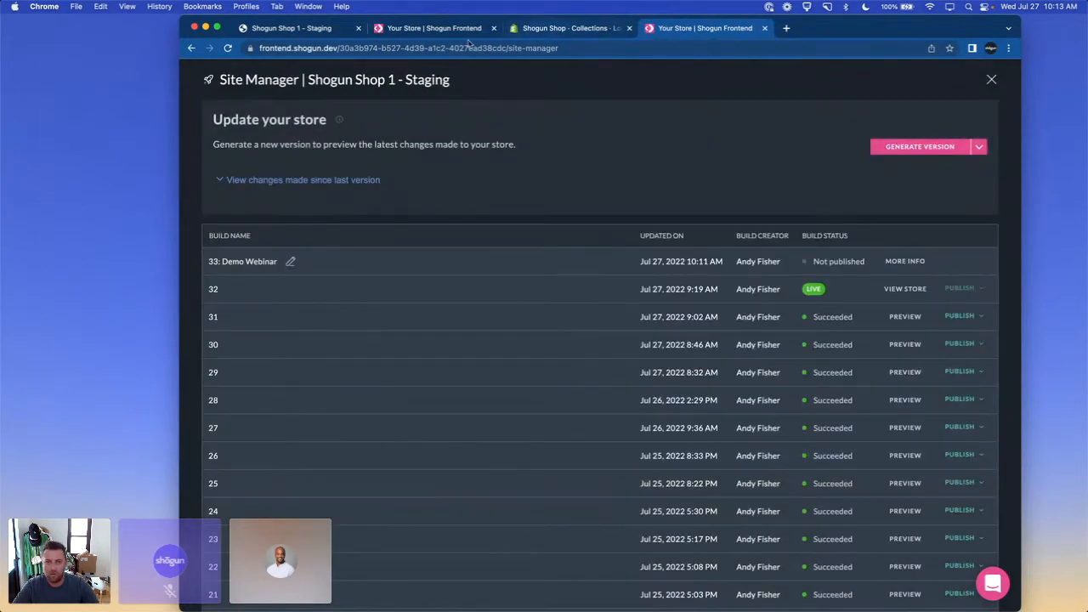
Step: Open the PB4FE Demo 2 page on the staging store and review it from the banner down to New Hoodies
{"action": "left_click", "coordinate": [289, 28]}
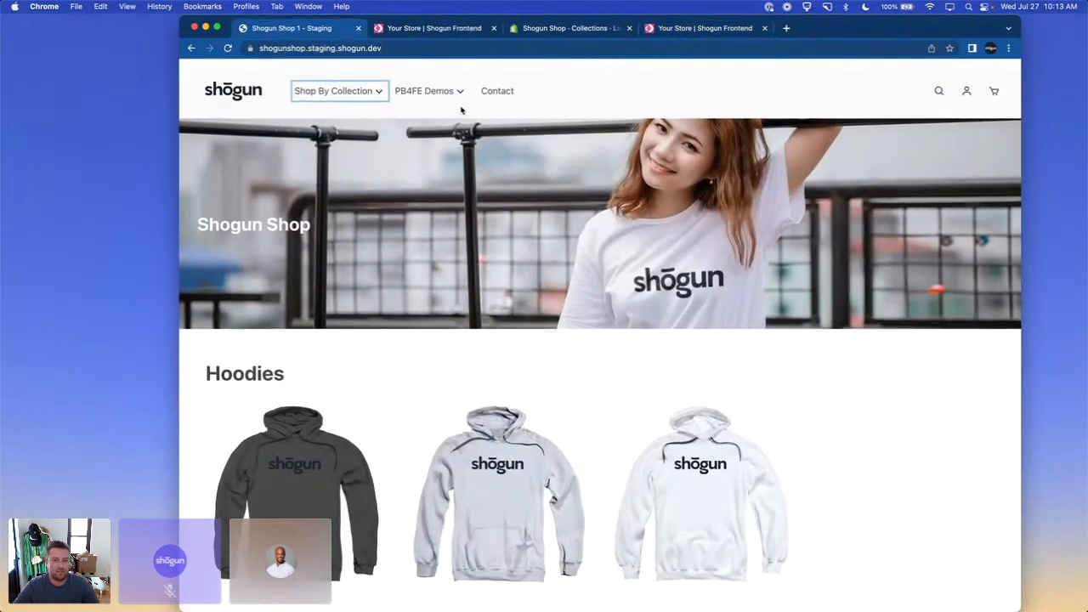
{"action": "left_click", "coordinate": [425, 91]}
{"action": "left_click", "coordinate": [421, 127]}
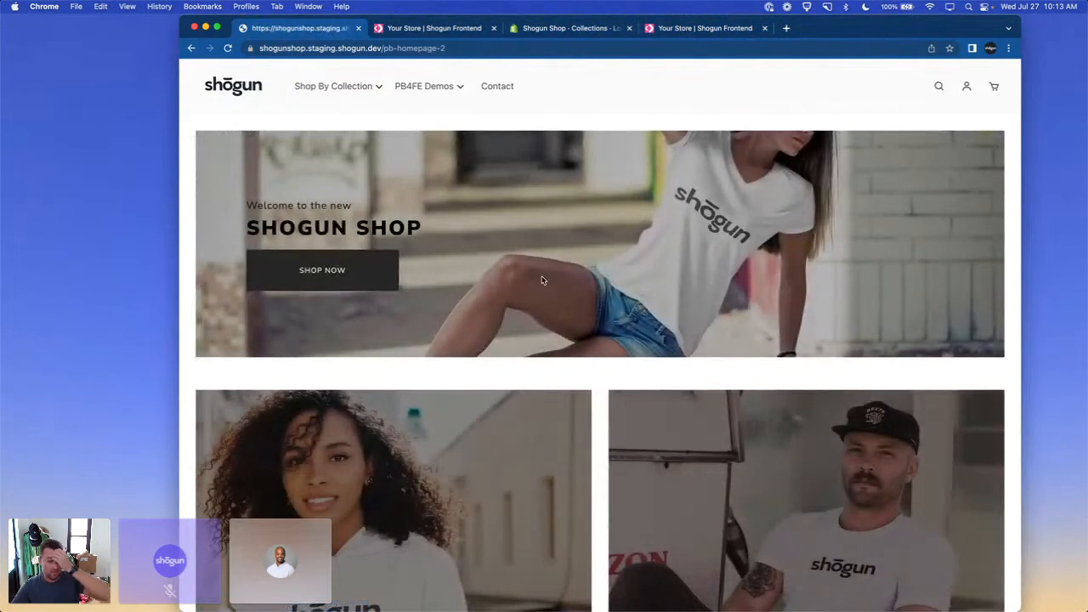
{"action": "scroll", "coordinate": [542, 280], "scroll_direction": "down", "scroll_amount": 10}
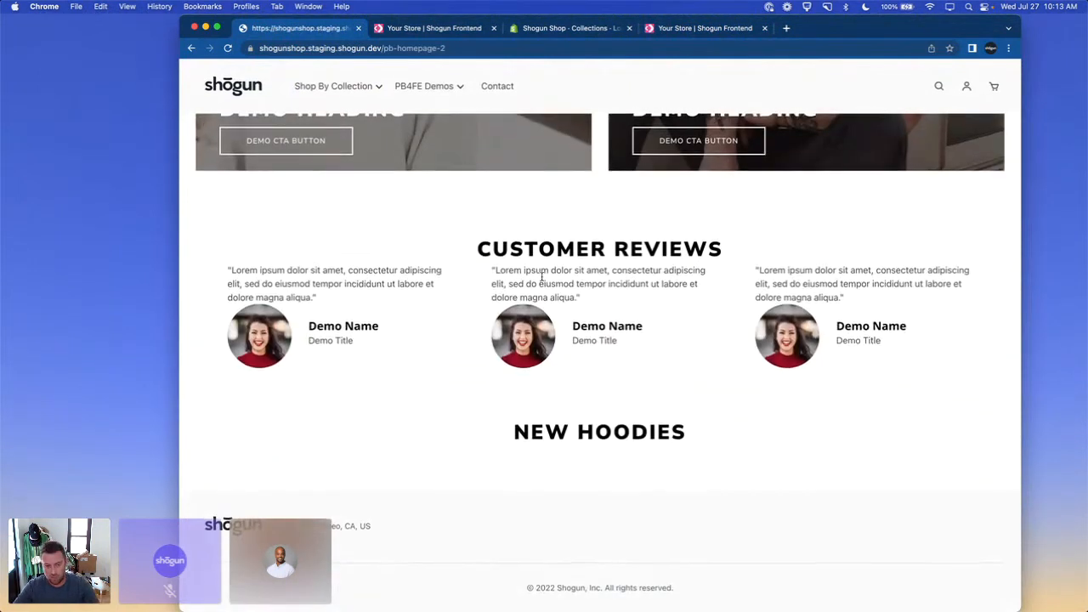
{"action": "scroll", "coordinate": [542, 278], "scroll_direction": "up", "scroll_amount": 5}
{"action": "scroll", "coordinate": [542, 277], "scroll_direction": "up", "scroll_amount": 5}
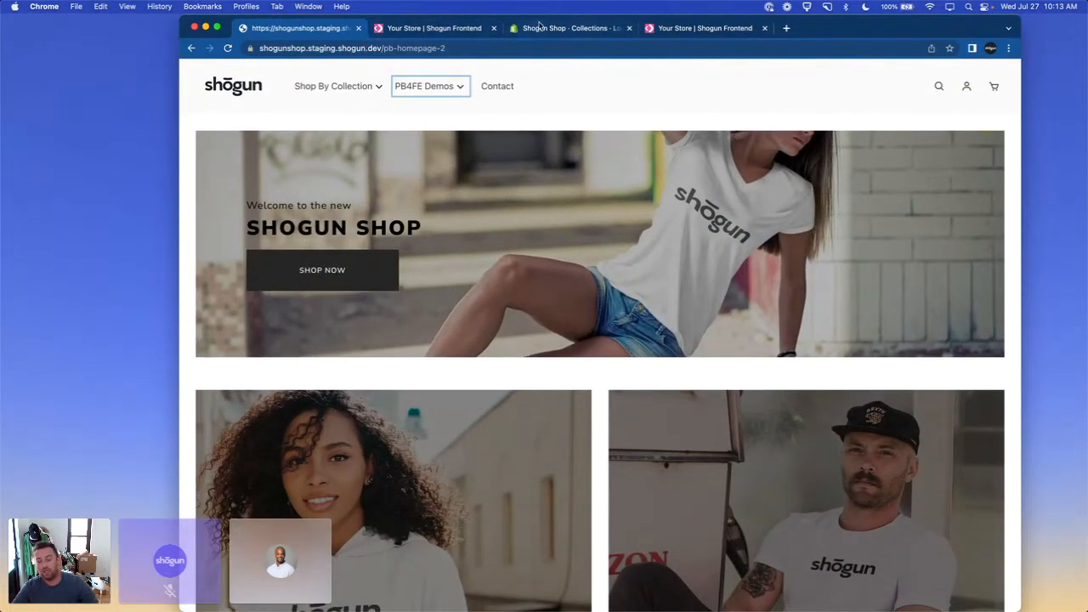
Step: Close the test store's Site Manager and return to the Pages list of Shogun Shop 1 - Staging
{"action": "left_click", "coordinate": [460, 25]}
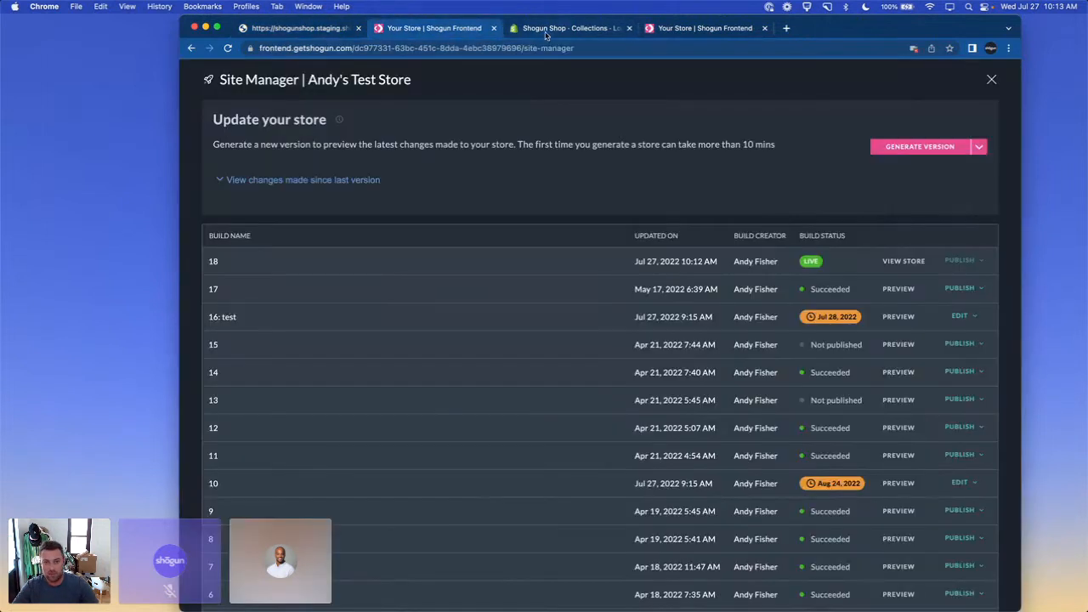
{"action": "left_click", "coordinate": [494, 28]}
{"action": "left_click", "coordinate": [598, 36]}
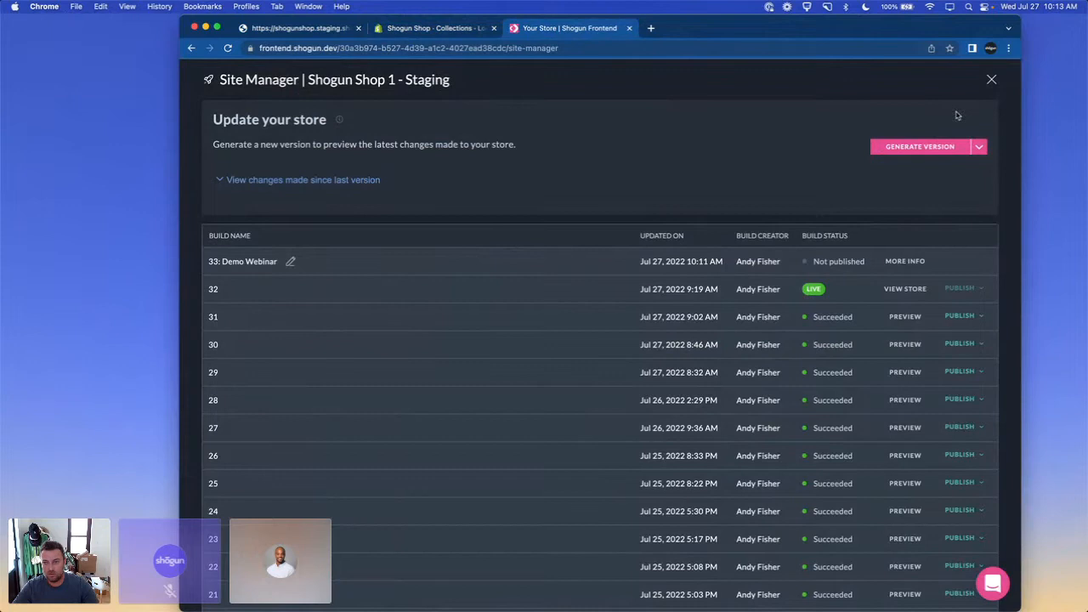
{"action": "left_click", "coordinate": [995, 81]}
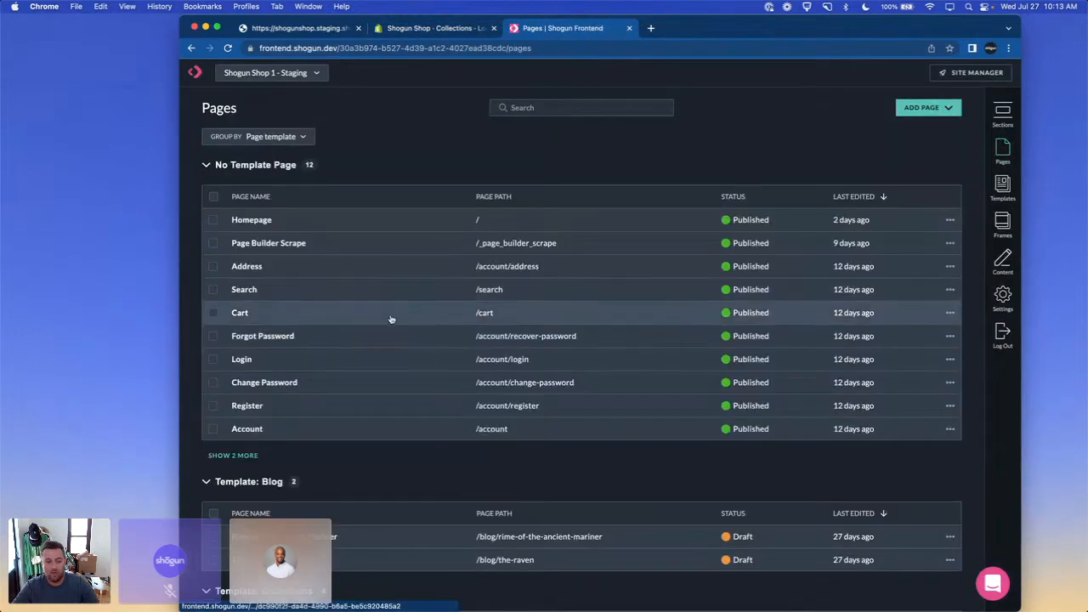
Step: Examine the Pages list by template, comparing the Blog, Collections, Page Builder Page and Products groups
{"action": "scroll", "coordinate": [373, 355], "scroll_direction": "down", "scroll_amount": 8}
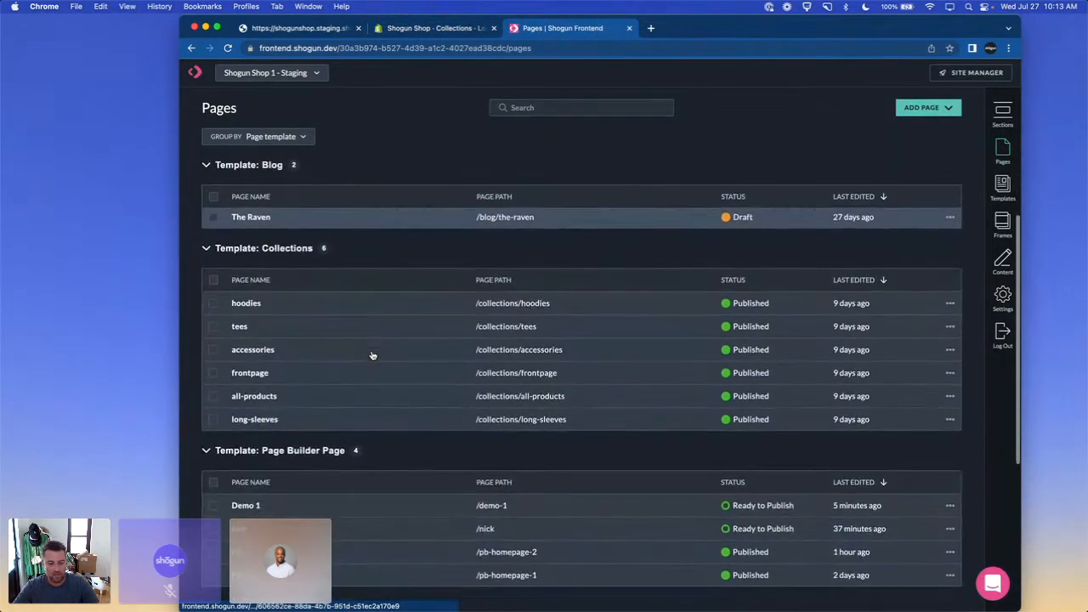
{"action": "scroll", "coordinate": [372, 356], "scroll_direction": "up", "scroll_amount": 8}
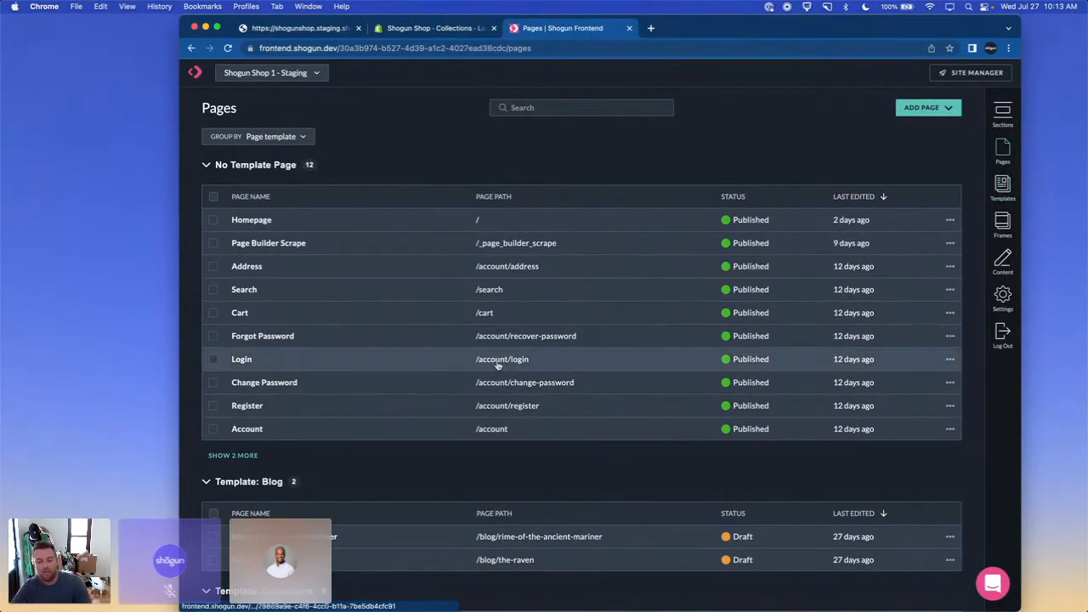
{"action": "scroll", "coordinate": [498, 364], "scroll_direction": "down", "scroll_amount": 6}
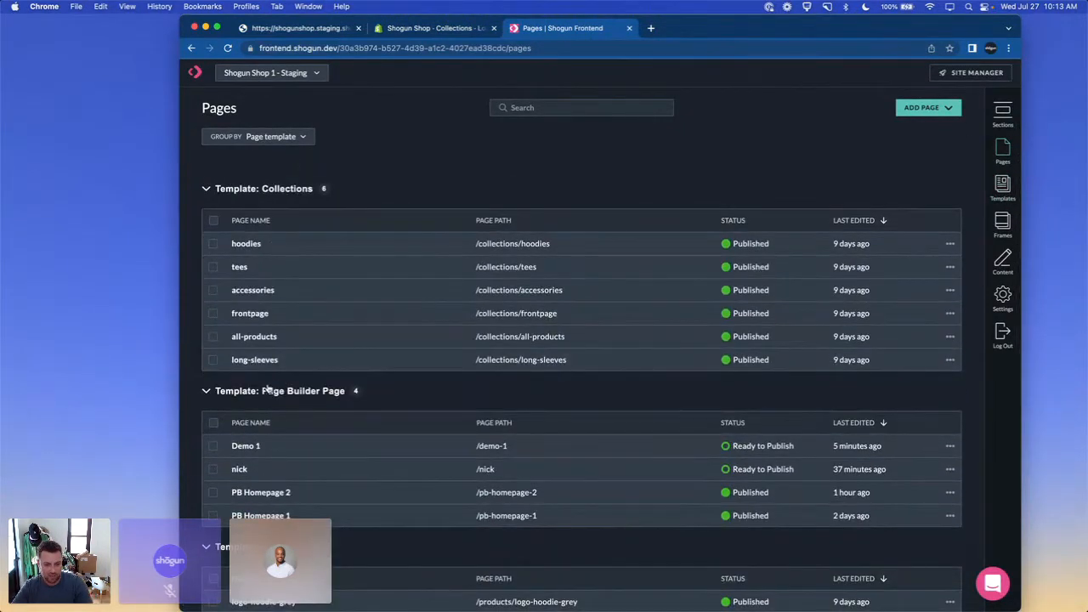
{"action": "scroll", "coordinate": [369, 391], "scroll_direction": "down", "scroll_amount": 2}
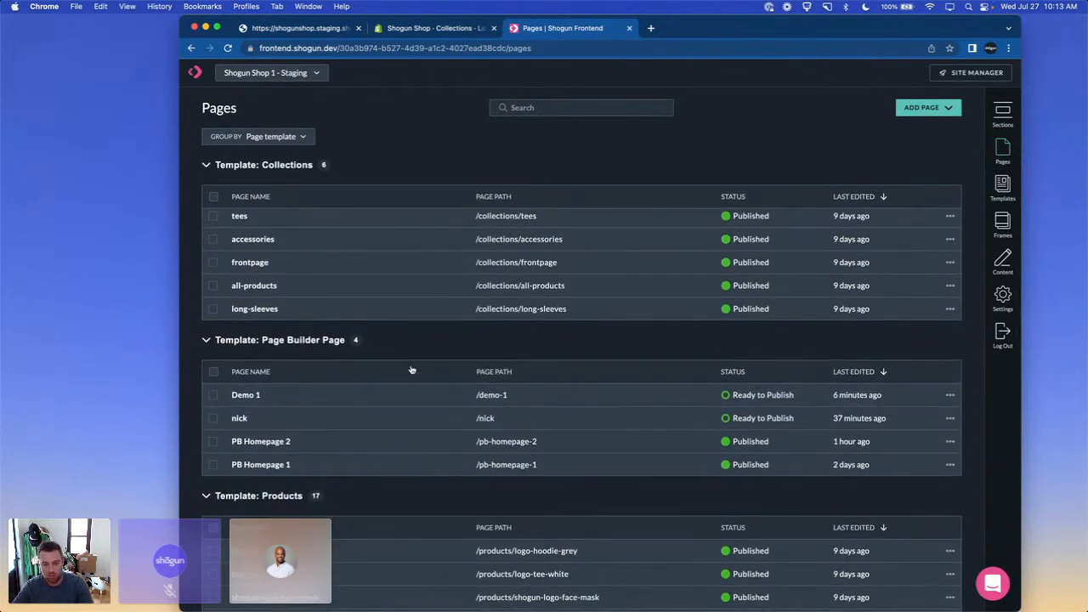
{"action": "scroll", "coordinate": [322, 358], "scroll_direction": "down", "scroll_amount": 1}
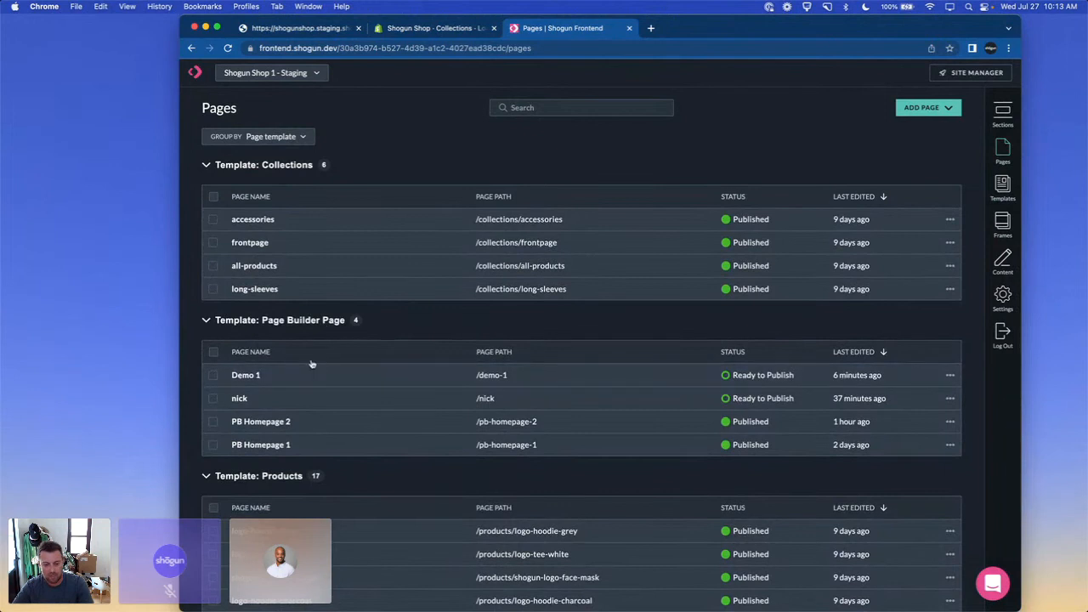
{"action": "scroll", "coordinate": [312, 364], "scroll_direction": "down", "scroll_amount": 5}
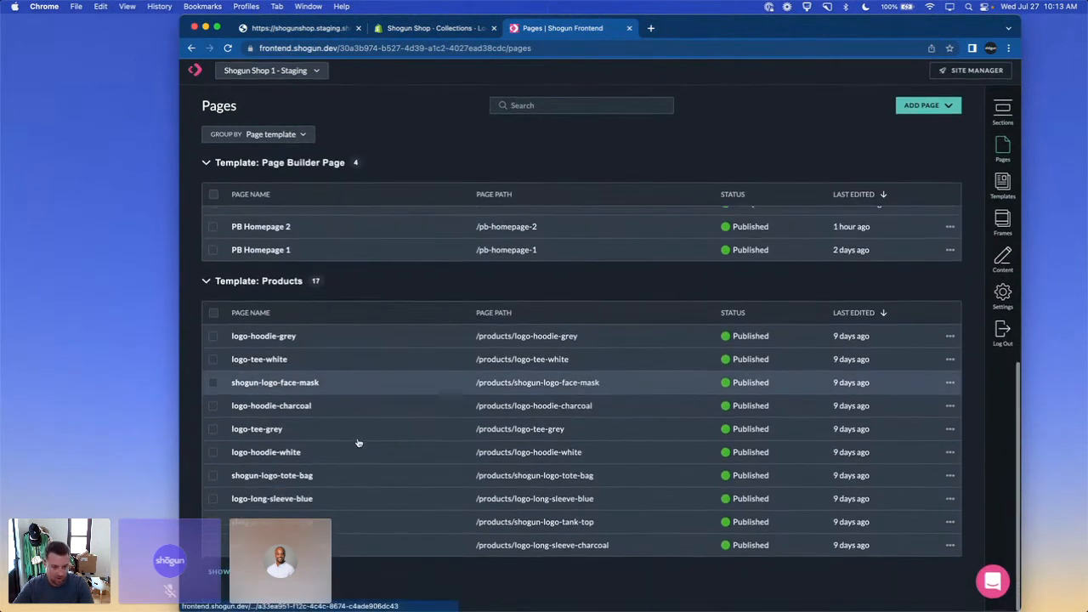
{"action": "scroll", "coordinate": [358, 443], "scroll_direction": "up", "scroll_amount": 15}
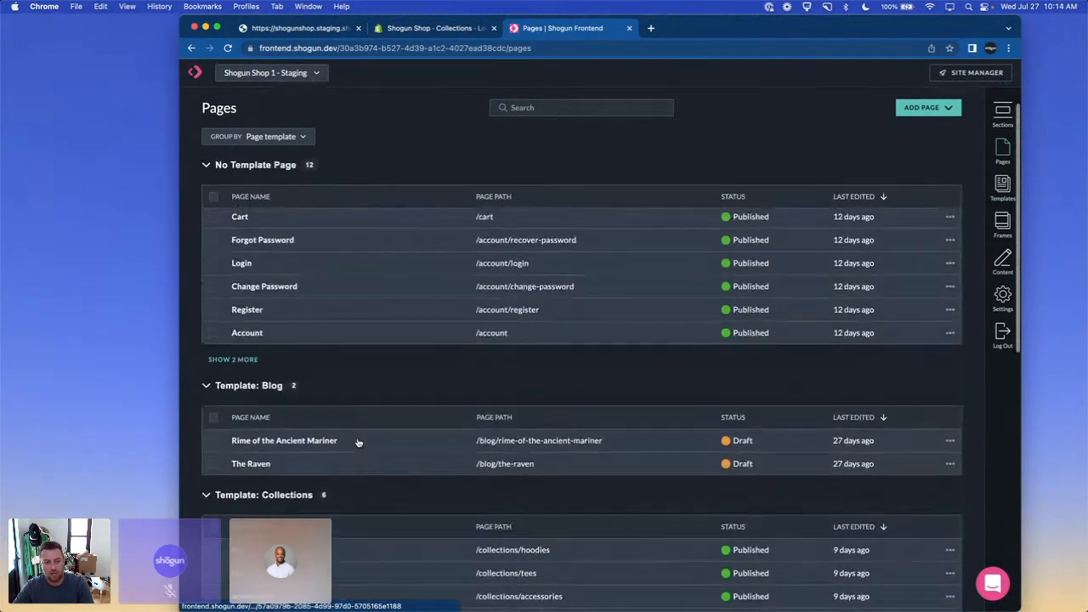
{"action": "scroll", "coordinate": [358, 442], "scroll_direction": "down", "scroll_amount": 10}
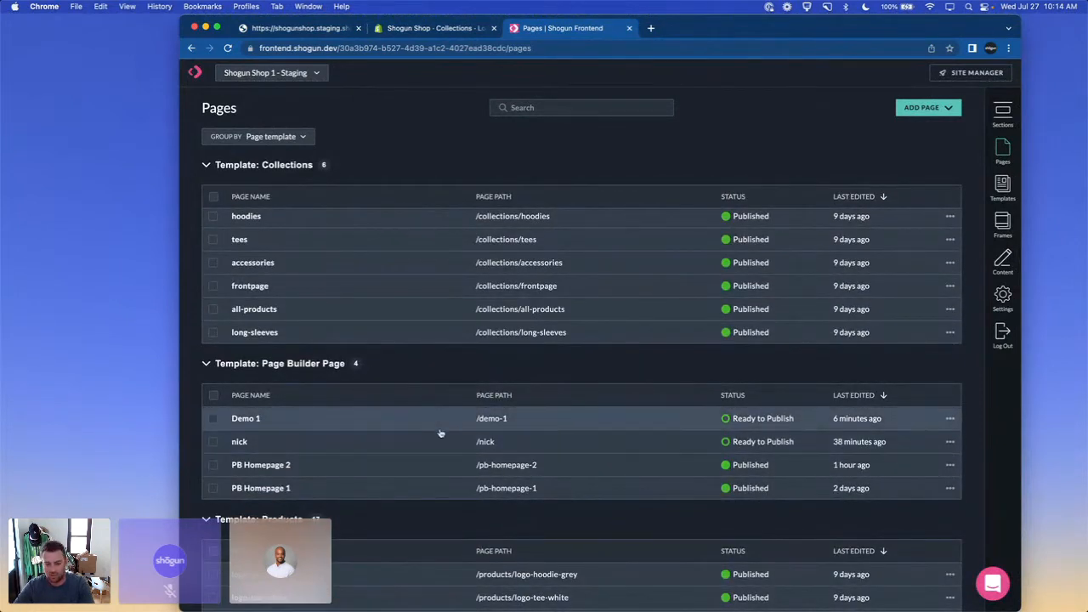
Step: Open PB Homepage 1 from the Page Builder pages and look over its preview down to Shop Latest Releases
{"action": "left_click", "coordinate": [442, 496]}
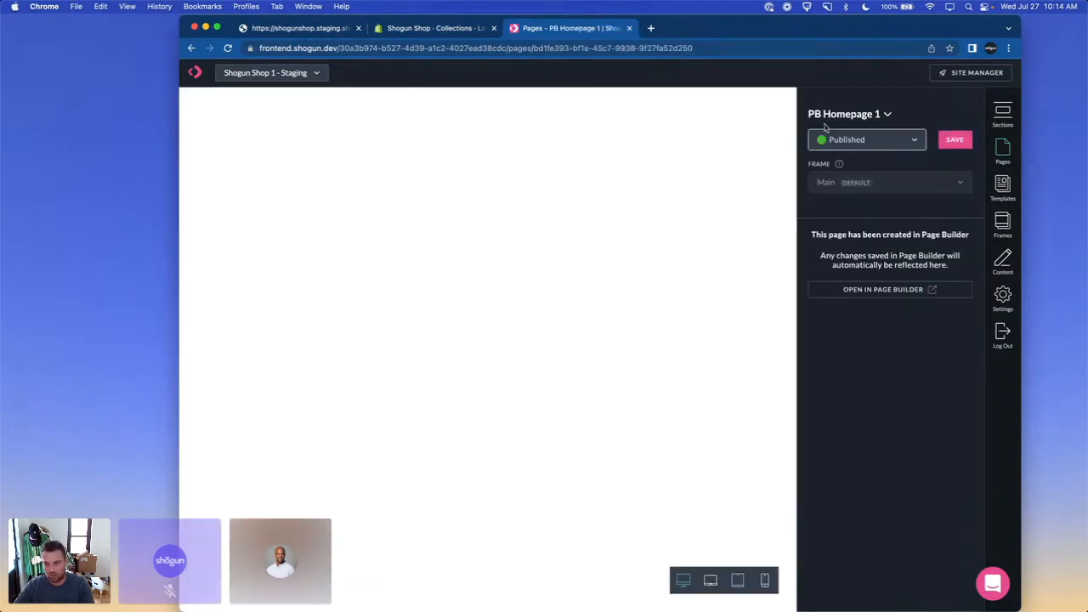
{"action": "left_click_drag", "start_coordinate": [885, 31], "coordinate": [882, 31]}
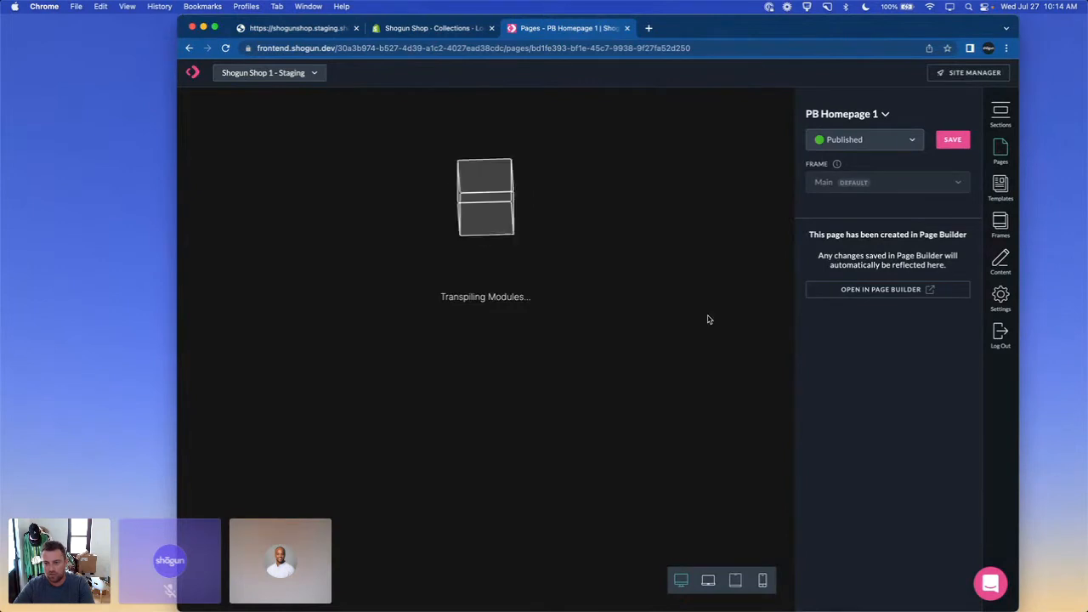
{"action": "scroll", "coordinate": [639, 318], "scroll_direction": "down", "scroll_amount": 10}
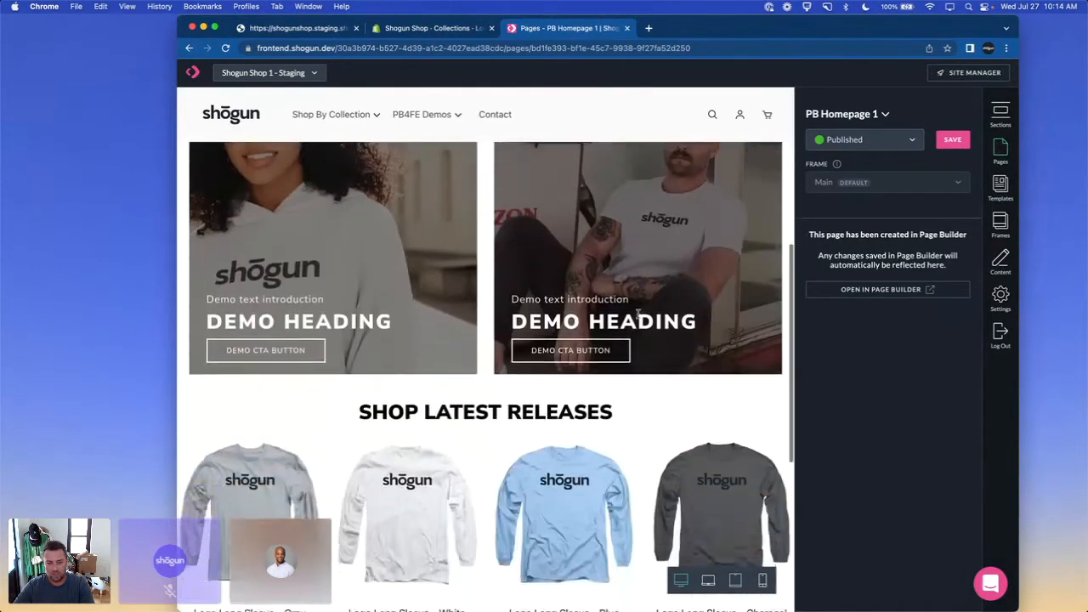
Step: Look over the Content groups list of the staging shop and return to the PB Homepage 1 page
{"action": "scroll", "coordinate": [553, 323], "scroll_direction": "up", "scroll_amount": 10}
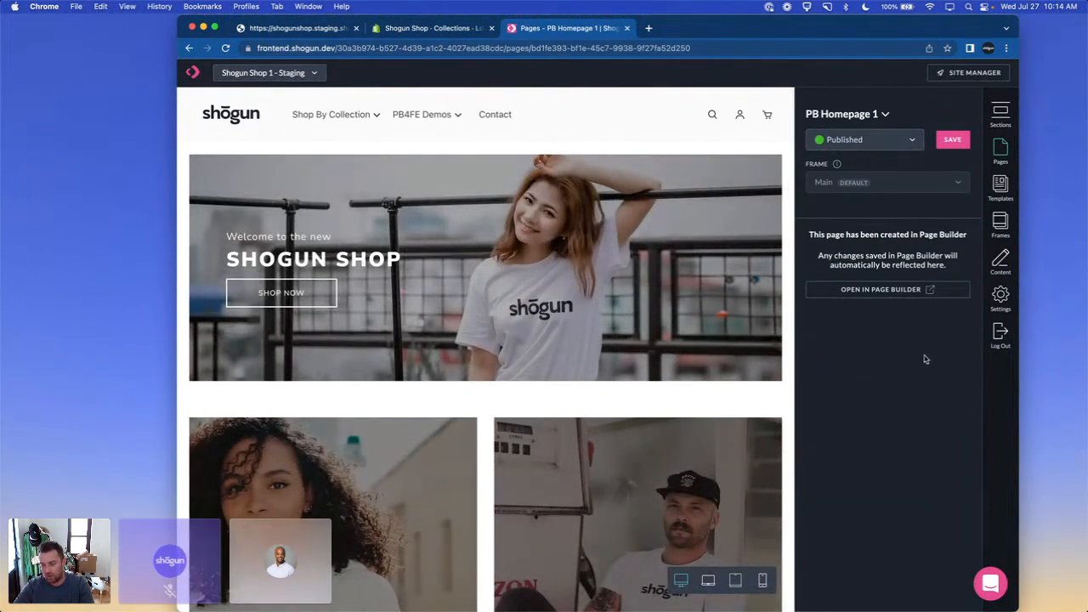
{"action": "left_click_drag", "start_coordinate": [964, 26], "coordinate": [968, 26]}
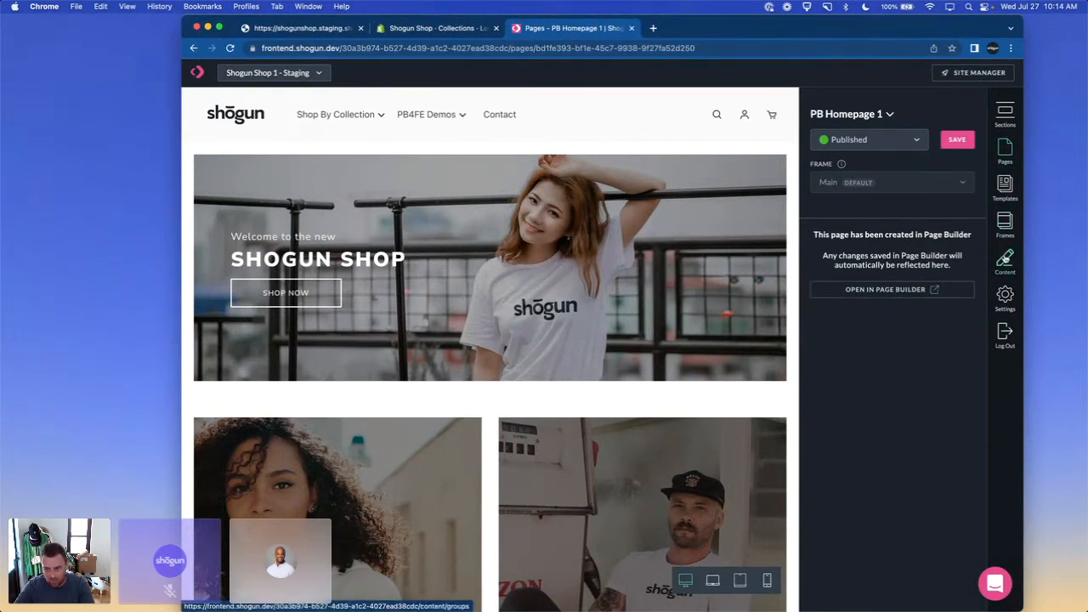
{"action": "left_click", "coordinate": [1006, 260]}
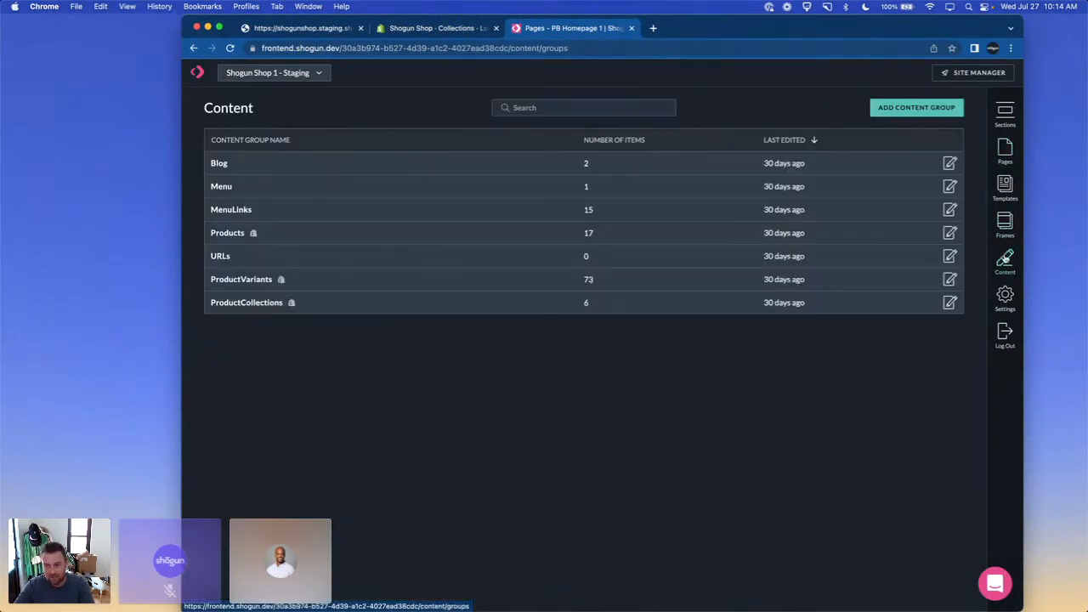
{"action": "left_click", "coordinate": [194, 48]}
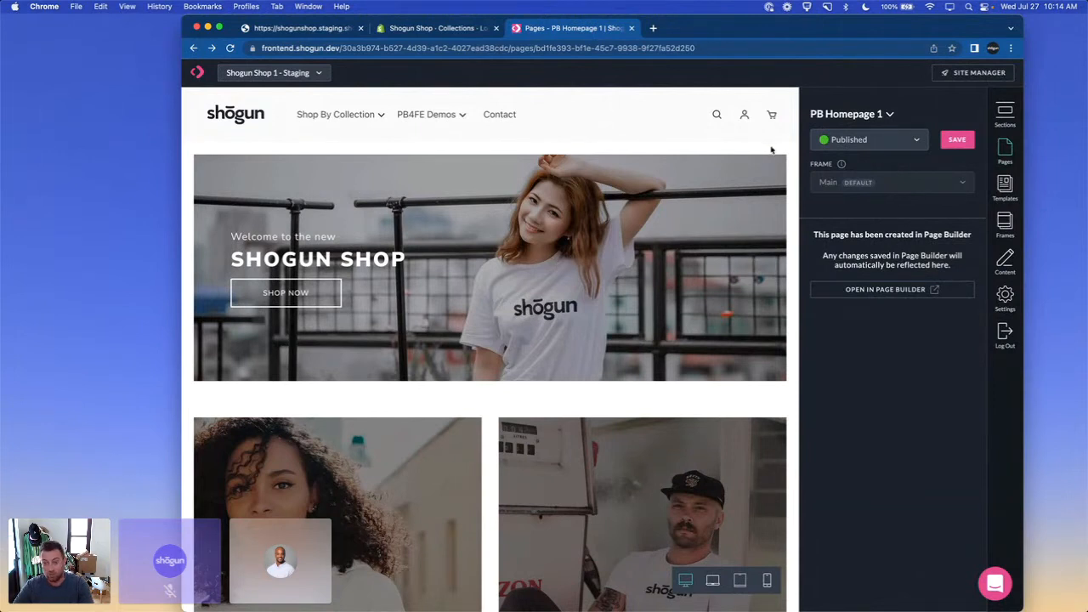
Step: Review the PB Homepage 1 preview from the banner down to Customer Reviews and back up
{"action": "scroll", "coordinate": [480, 370], "scroll_direction": "down", "scroll_amount": 10}
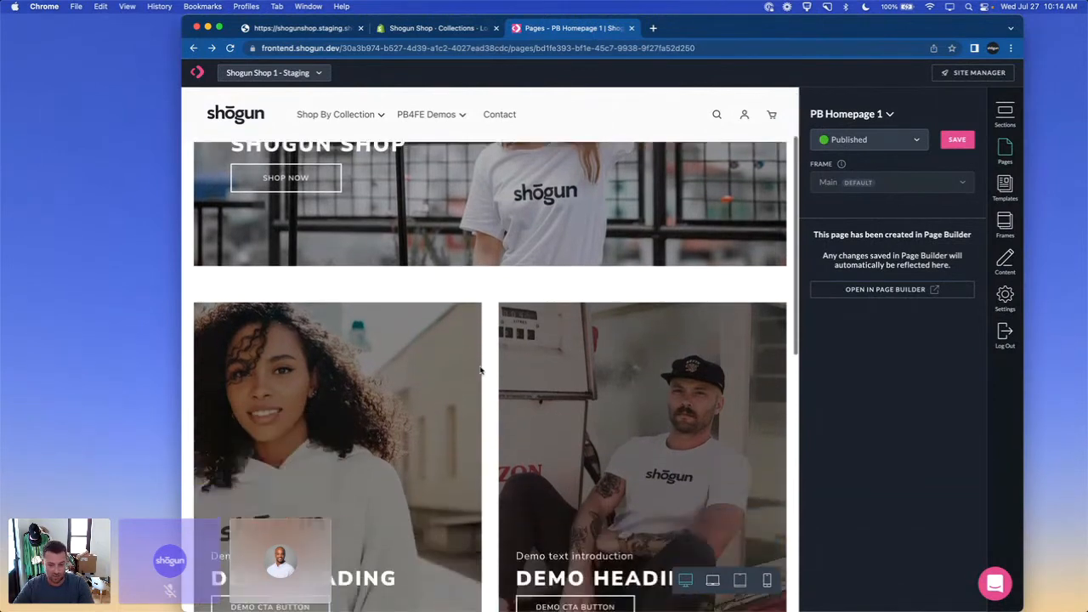
{"action": "scroll", "coordinate": [481, 370], "scroll_direction": "down", "scroll_amount": 3}
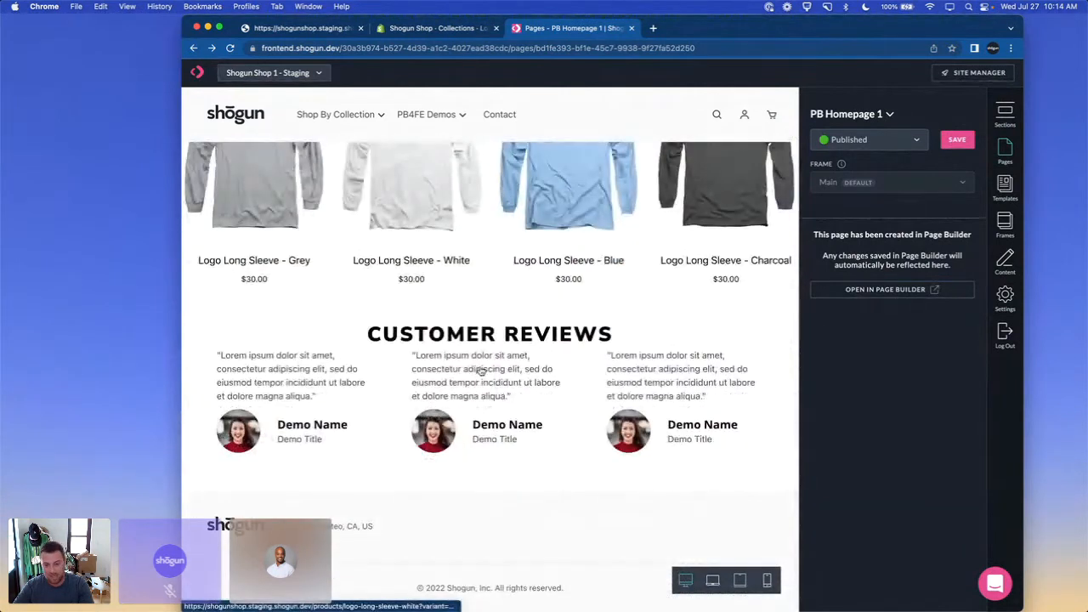
{"action": "scroll", "coordinate": [482, 368], "scroll_direction": "up", "scroll_amount": 15}
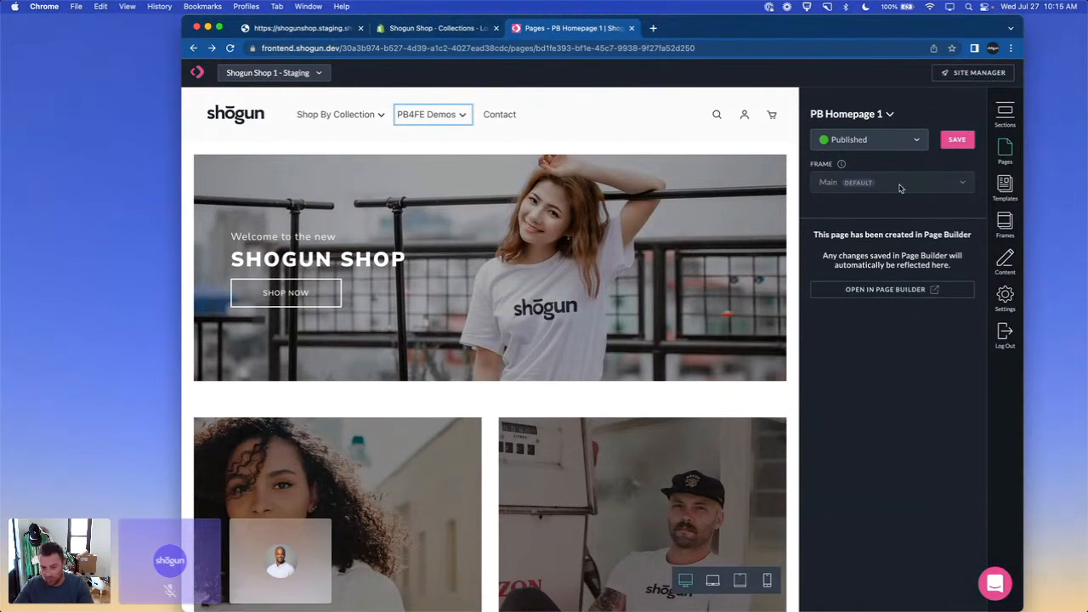
Step: Check the Sections list, and open Homepage from the Pages list to view its page content structure
{"action": "left_click", "coordinate": [1005, 117]}
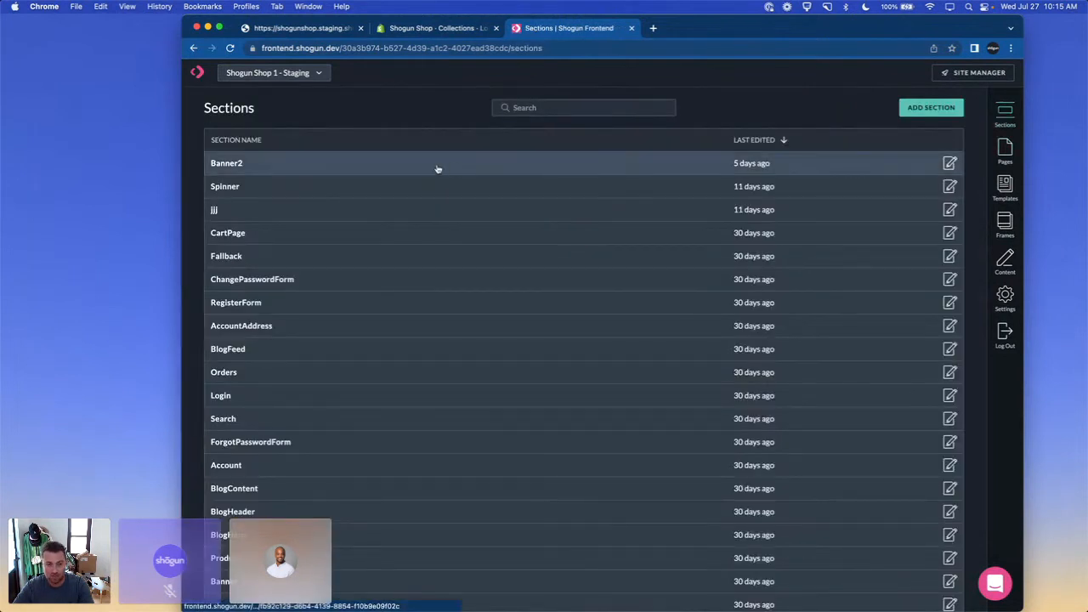
{"action": "left_click", "coordinate": [1005, 149]}
{"action": "left_click", "coordinate": [361, 228]}
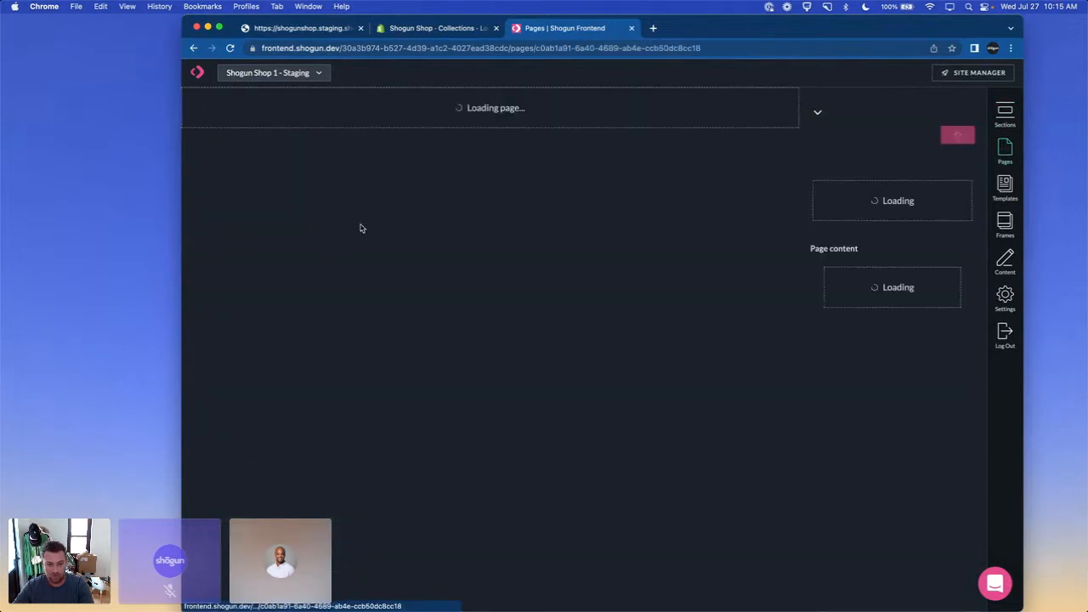
{"action": "scroll", "coordinate": [935, 408], "scroll_direction": "down", "scroll_amount": 2}
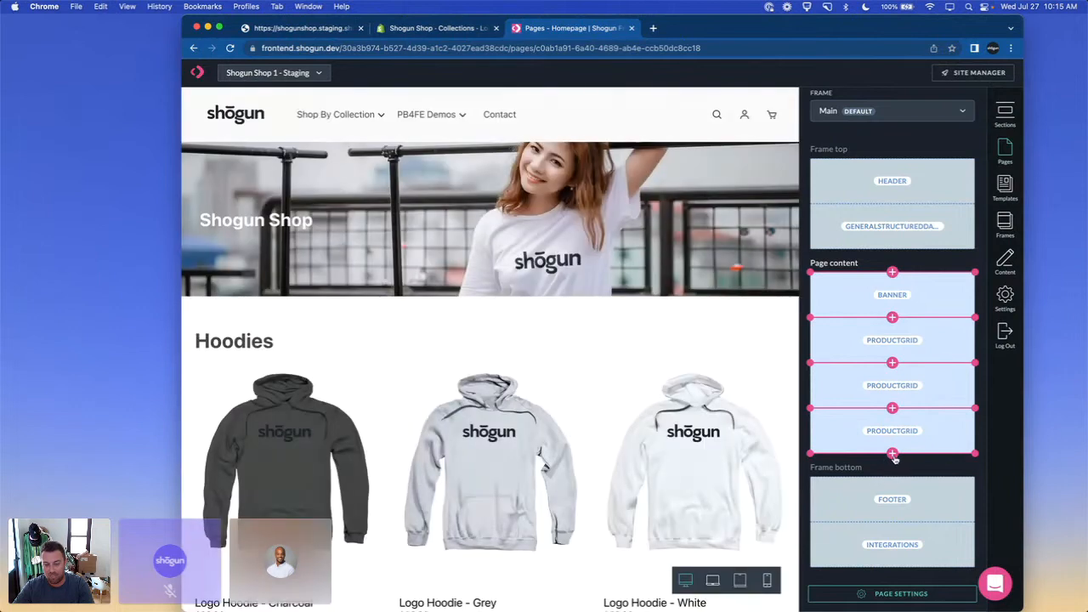
Step: Browse the sections available to insert below the last ProductGrid on Homepage, and close the list without adding one
{"action": "left_click", "coordinate": [892, 454]}
{"action": "scroll", "coordinate": [895, 313], "scroll_direction": "down", "scroll_amount": 4}
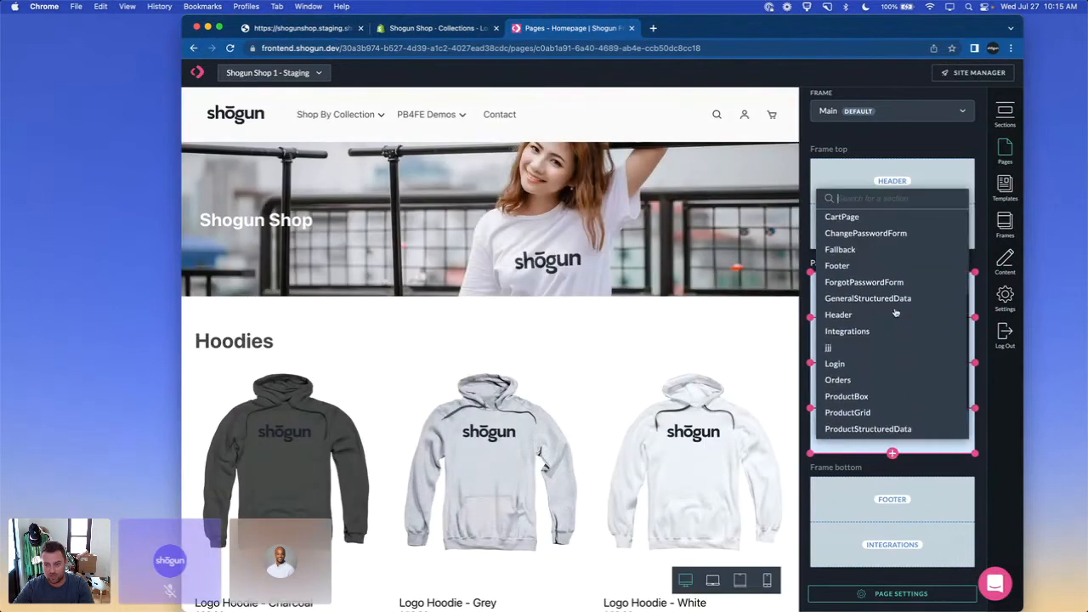
{"action": "scroll", "coordinate": [895, 313], "scroll_direction": "down", "scroll_amount": 2}
{"action": "scroll", "coordinate": [896, 303], "scroll_direction": "up", "scroll_amount": 8}
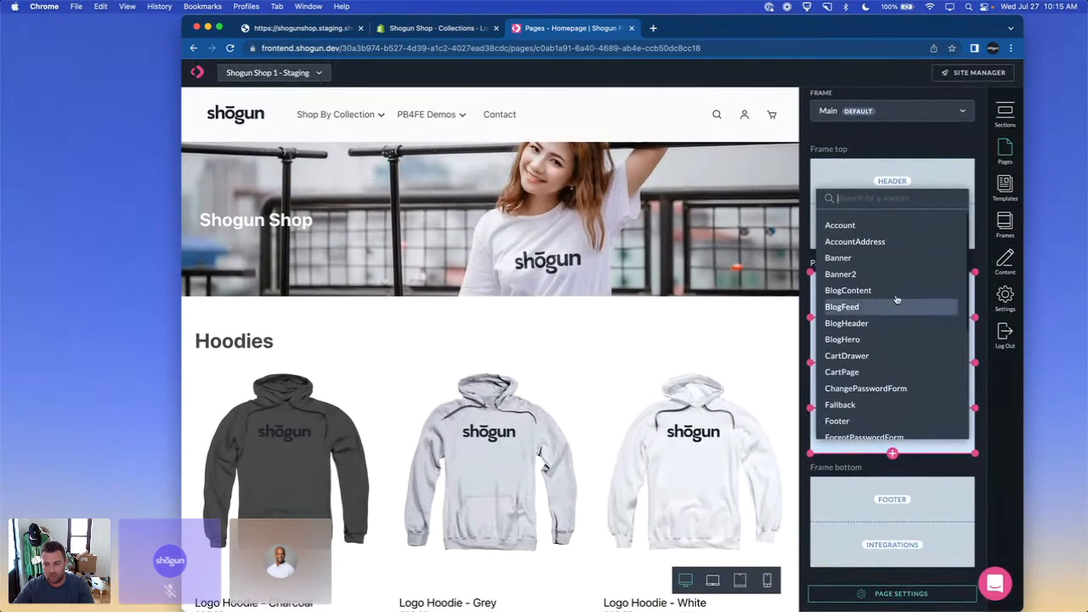
{"action": "left_click", "coordinate": [936, 136]}
Step: Switch to the Shopify admin to view the long-sleeve collection's conditions and products, and return to Homepage in Shogun Frontend
{"action": "left_click", "coordinate": [289, 28]}
{"action": "left_click", "coordinate": [433, 28]}
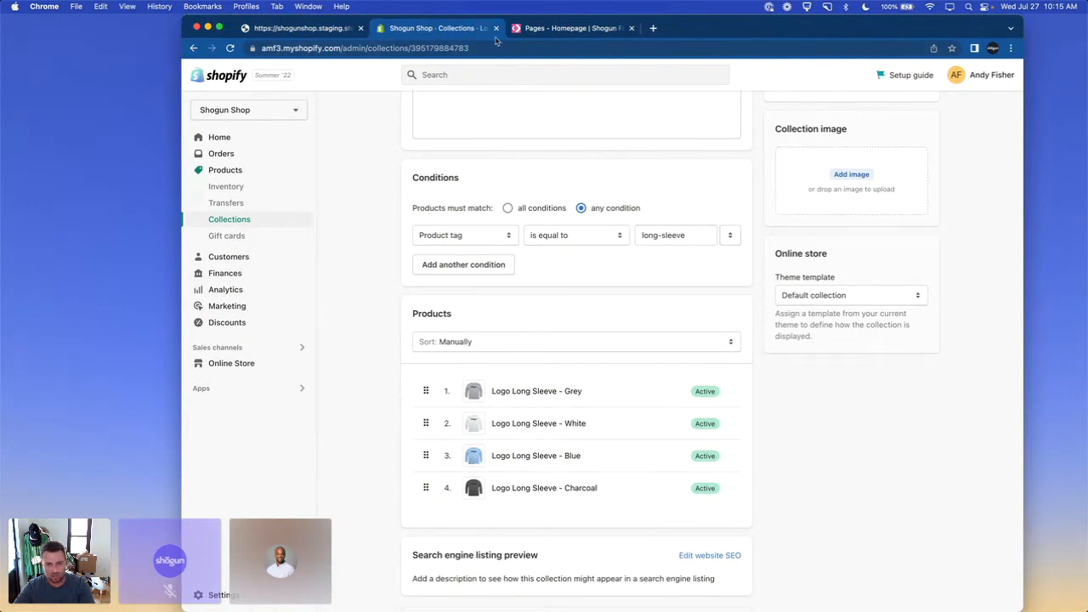
{"action": "left_click", "coordinate": [584, 32]}
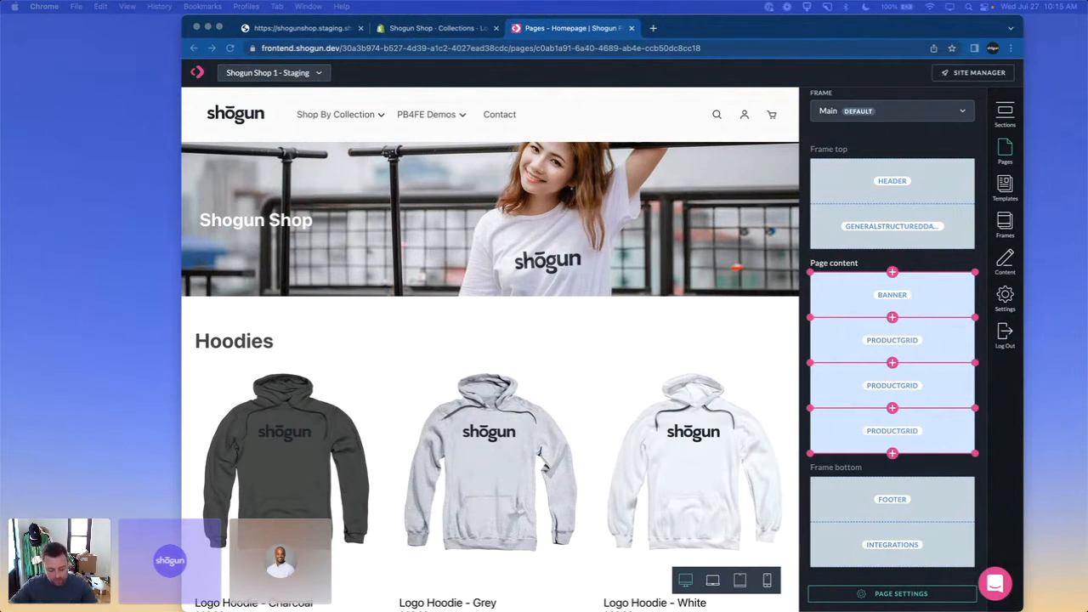
Step: Open the Nomad store at nomadgoods.com in a new browser tab
{"action": "left_click", "coordinate": [653, 28]}
{"action": "type", "text": "noma"}
{"action": "key", "text": "Return"}
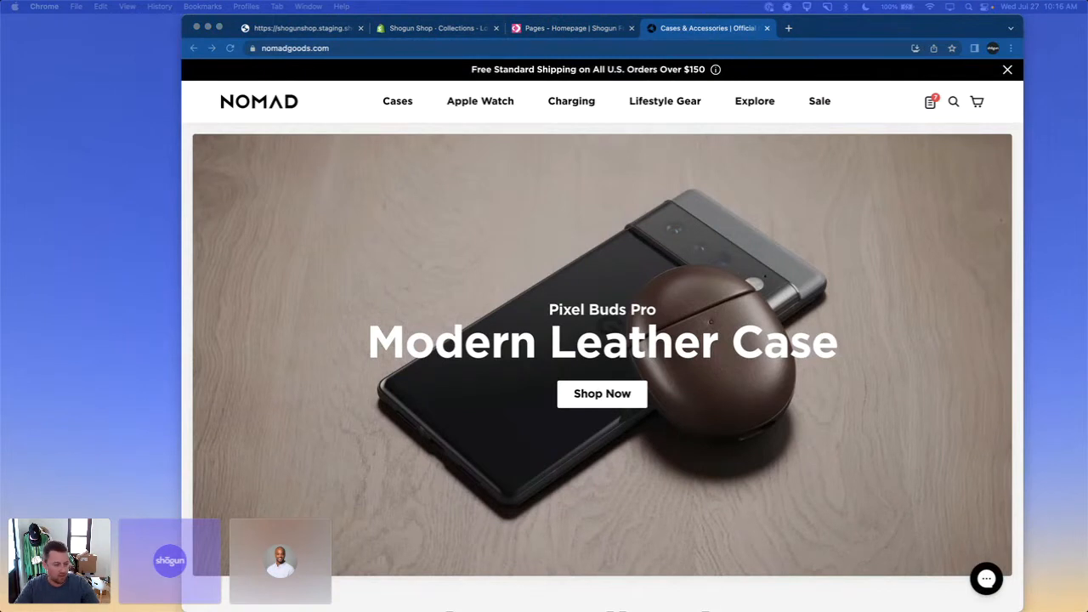
{"action": "left_click", "coordinate": [533, 29]}
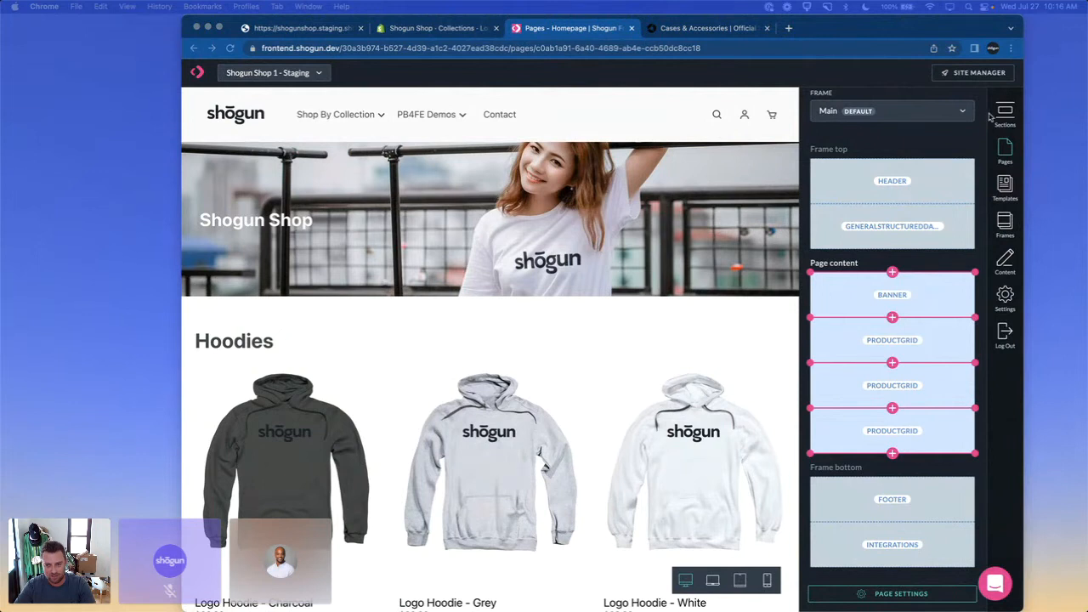
{"action": "left_click", "coordinate": [671, 31]}
Step: Examine the Nomad home page from the Modern Leather Case banner through Shop Collections to the Base One Max section
{"action": "scroll", "coordinate": [665, 409], "scroll_direction": "down", "scroll_amount": 4}
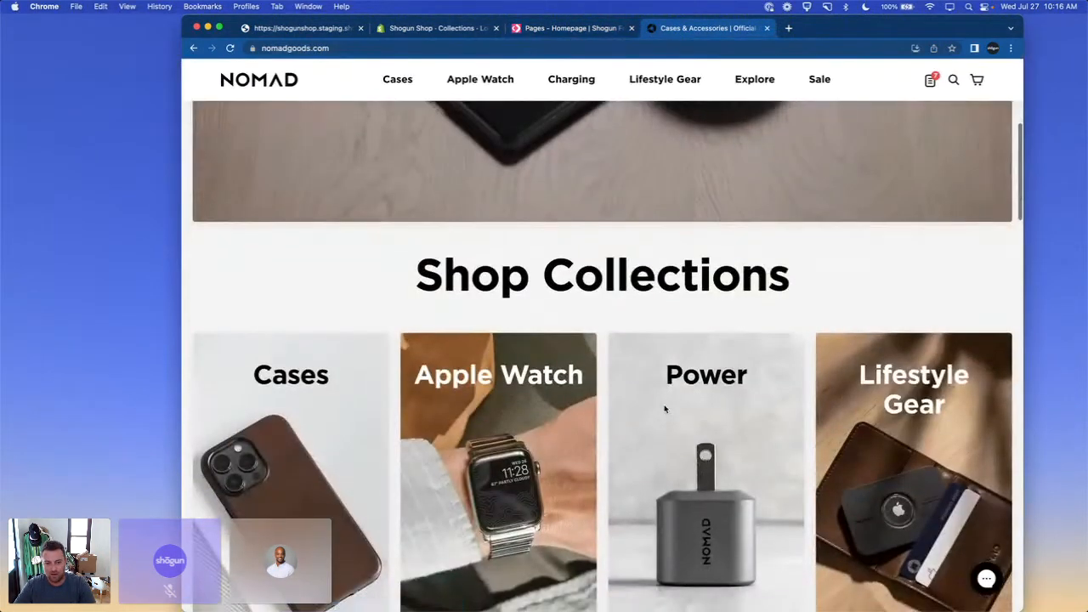
{"action": "scroll", "coordinate": [665, 409], "scroll_direction": "up", "scroll_amount": 4}
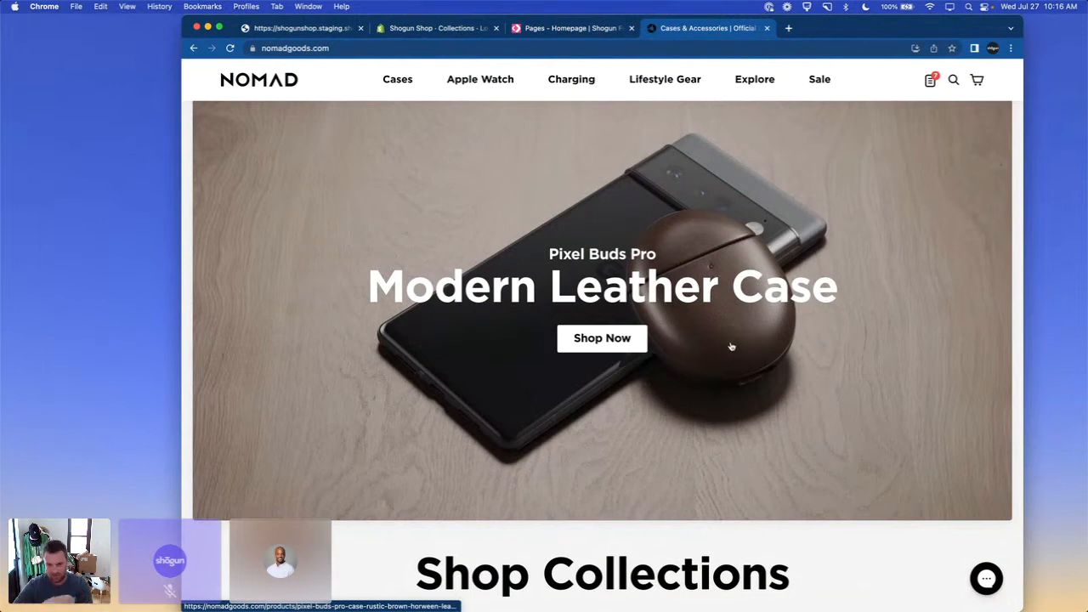
{"action": "scroll", "coordinate": [733, 342], "scroll_direction": "down", "scroll_amount": 5}
{"action": "scroll", "coordinate": [736, 344], "scroll_direction": "up", "scroll_amount": 5}
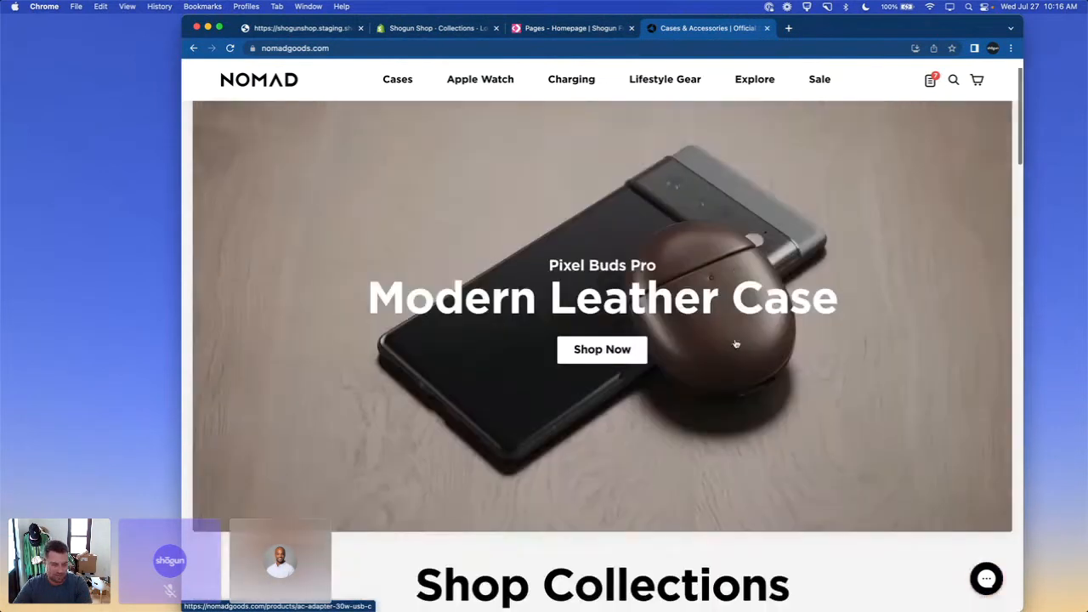
{"action": "scroll", "coordinate": [613, 338], "scroll_direction": "down", "scroll_amount": 5}
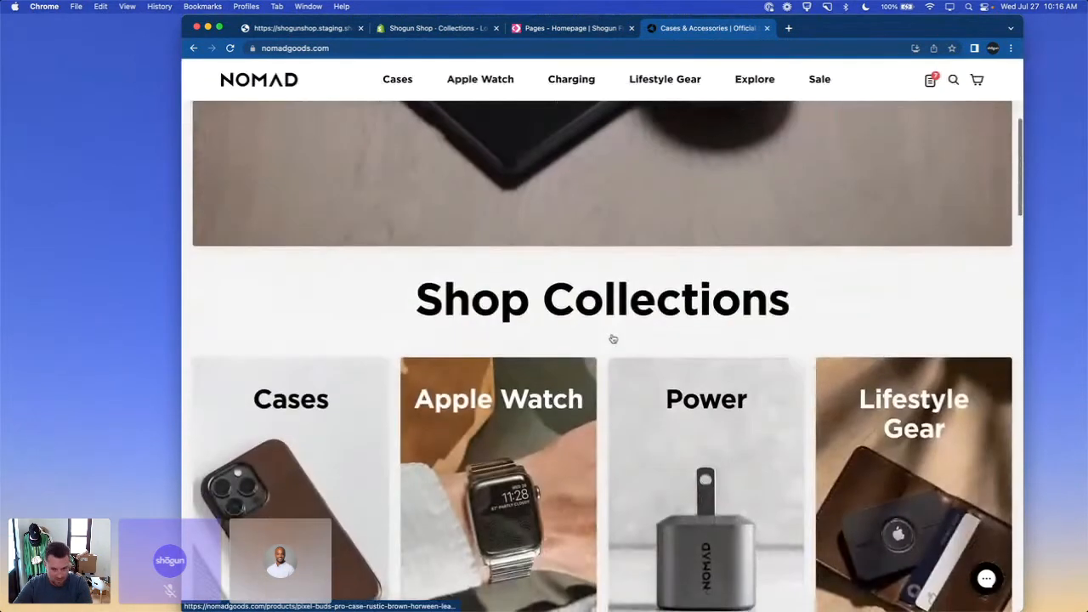
{"action": "scroll", "coordinate": [612, 339], "scroll_direction": "down", "scroll_amount": 2}
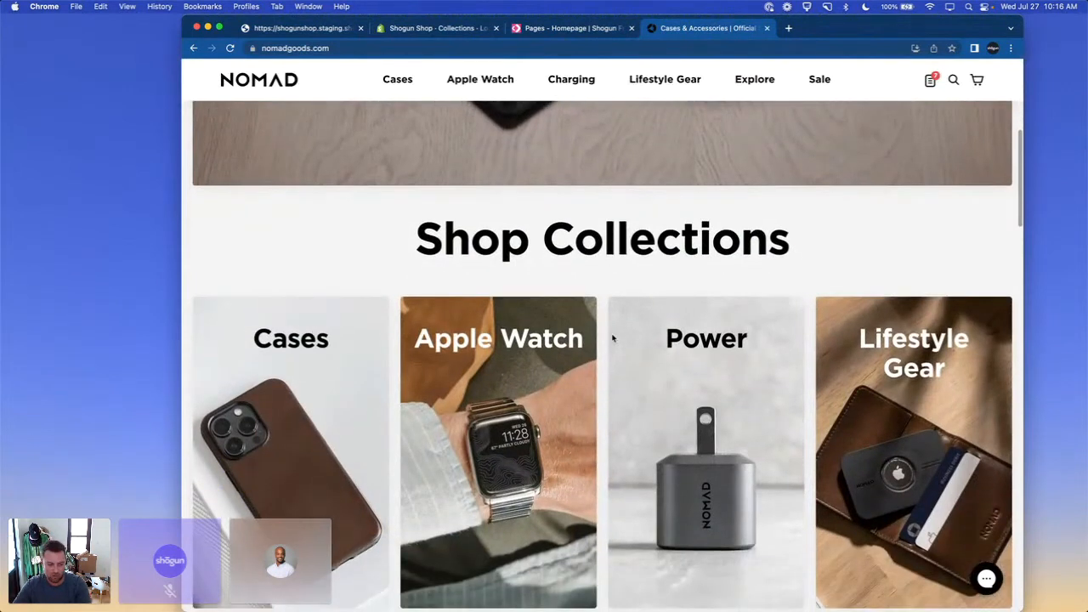
{"action": "scroll", "coordinate": [612, 339], "scroll_direction": "down", "scroll_amount": 3}
{"action": "scroll", "coordinate": [612, 339], "scroll_direction": "down", "scroll_amount": 1}
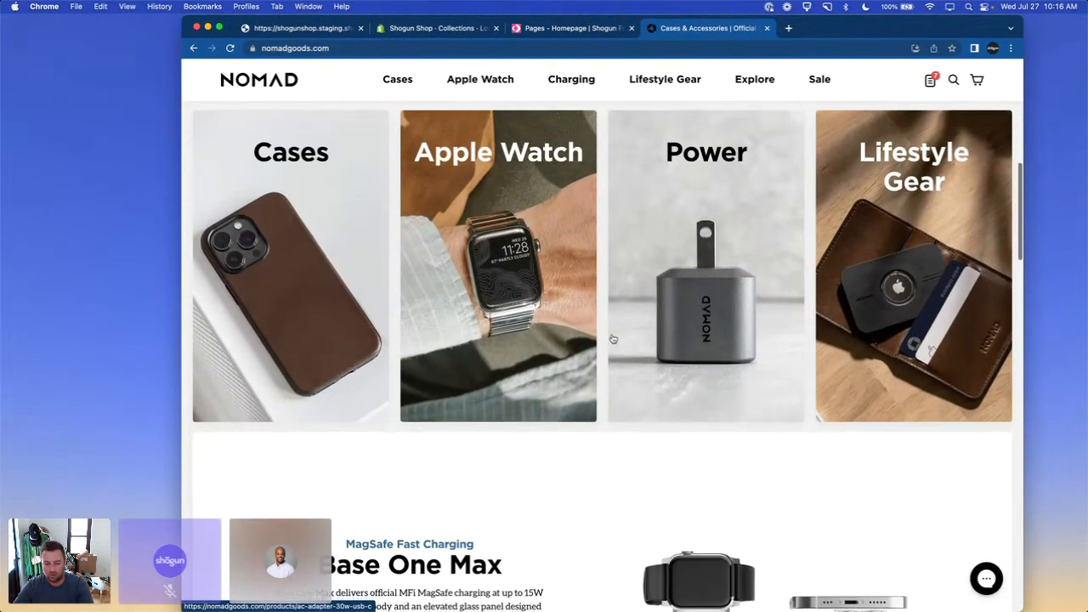
{"action": "scroll", "coordinate": [612, 338], "scroll_direction": "down", "scroll_amount": 3}
{"action": "scroll", "coordinate": [612, 339], "scroll_direction": "up", "scroll_amount": 4}
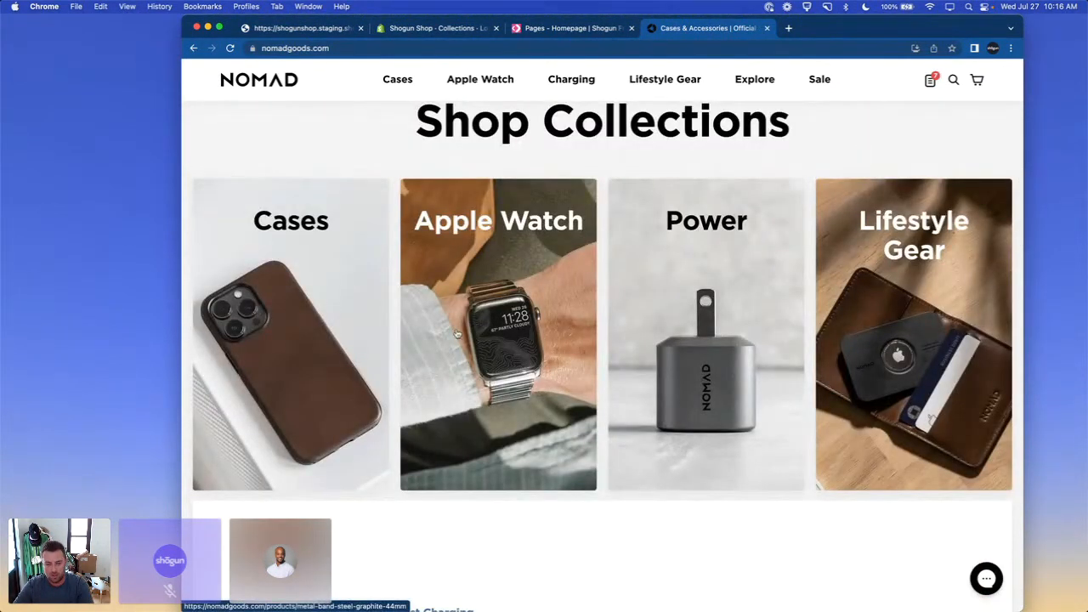
{"action": "scroll", "coordinate": [612, 339], "scroll_direction": "up", "scroll_amount": 5}
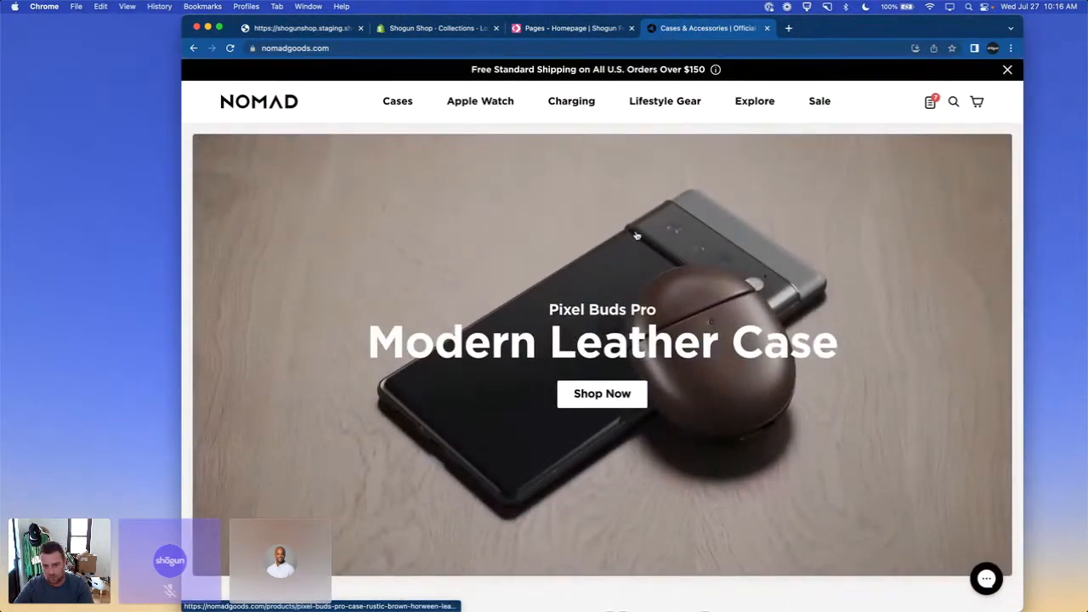
{"action": "scroll", "coordinate": [598, 314], "scroll_direction": "down", "scroll_amount": 5}
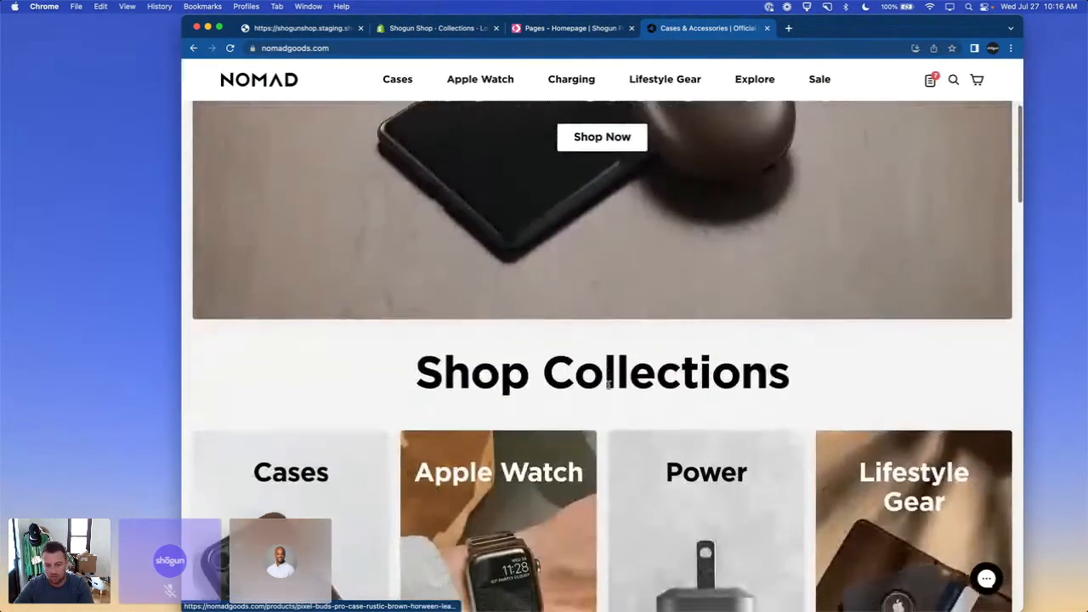
{"action": "scroll", "coordinate": [531, 315], "scroll_direction": "down", "scroll_amount": 3}
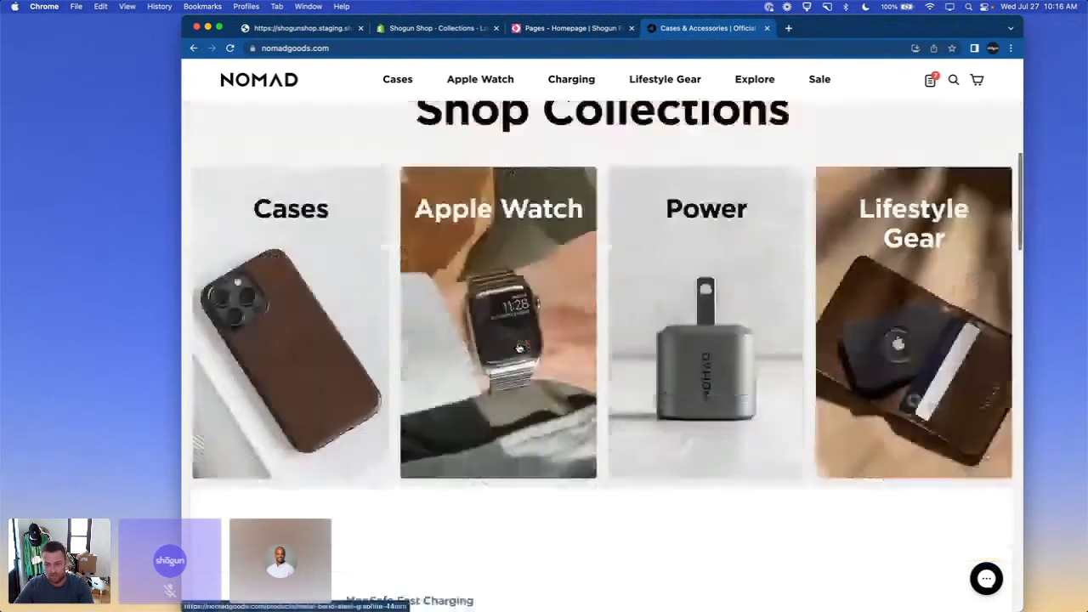
{"action": "scroll", "coordinate": [532, 387], "scroll_direction": "down", "scroll_amount": 2}
{"action": "scroll", "coordinate": [519, 297], "scroll_direction": "up", "scroll_amount": 4}
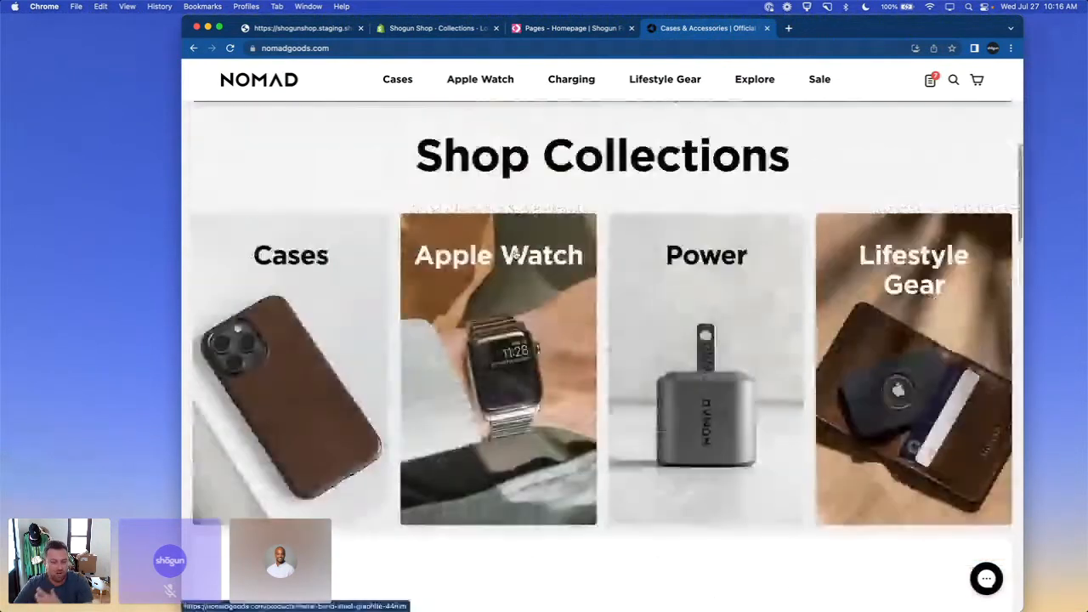
Step: Open the Steel Band product from the Apple Watch tile and switch its color to Silver and back to Graphite
{"action": "left_click", "coordinate": [515, 253]}
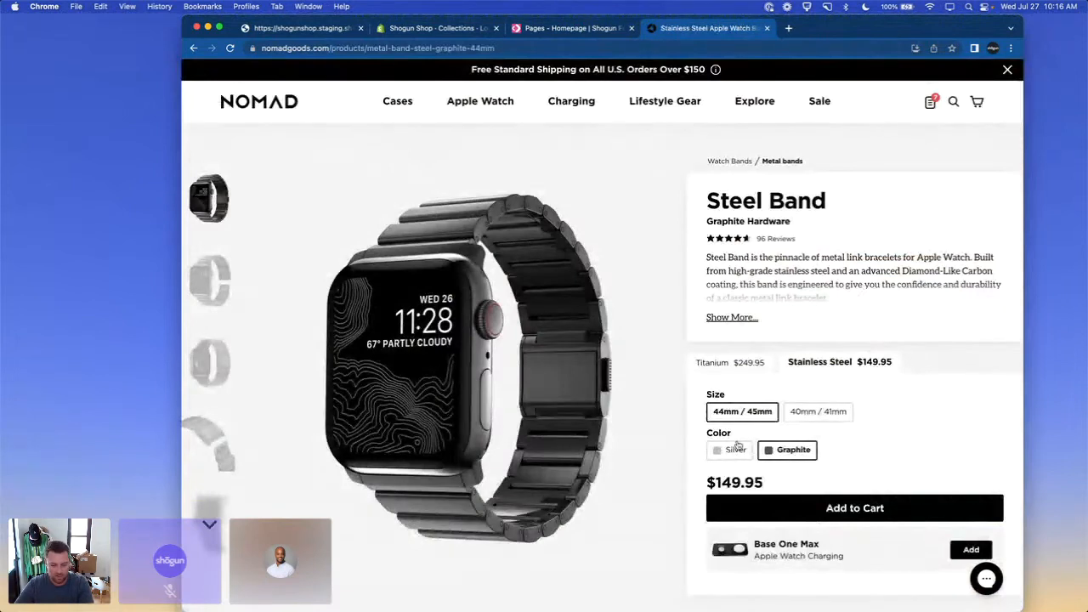
{"action": "left_click", "coordinate": [737, 454]}
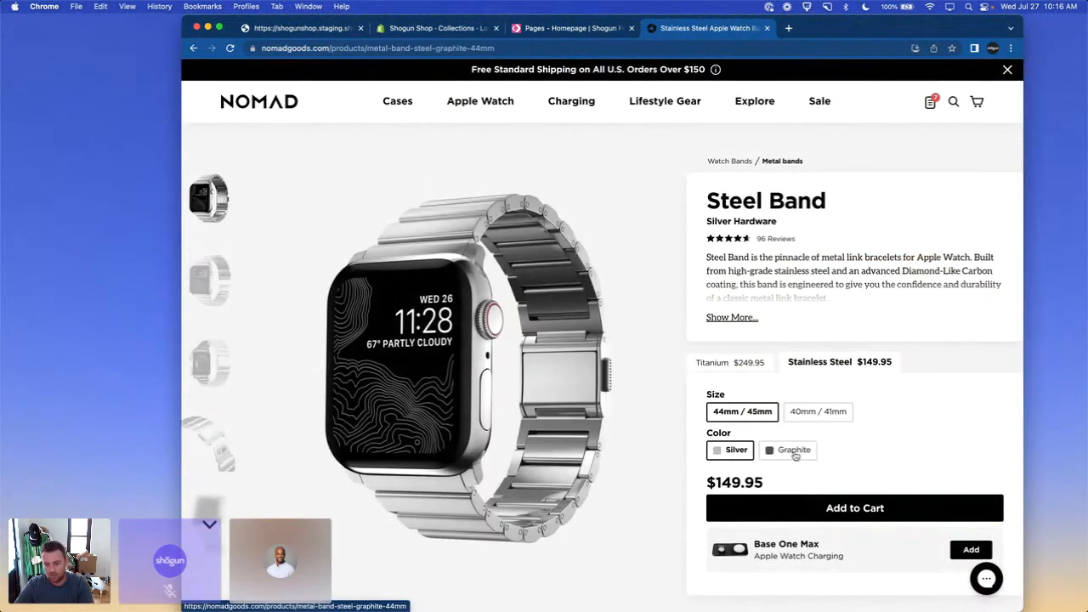
{"action": "left_click", "coordinate": [793, 453]}
Step: Review the Graphite Steel Band page down past Refined Design and Magnetic Clasp, and switch the color to Silver
{"action": "scroll", "coordinate": [659, 432], "scroll_direction": "down", "scroll_amount": 3}
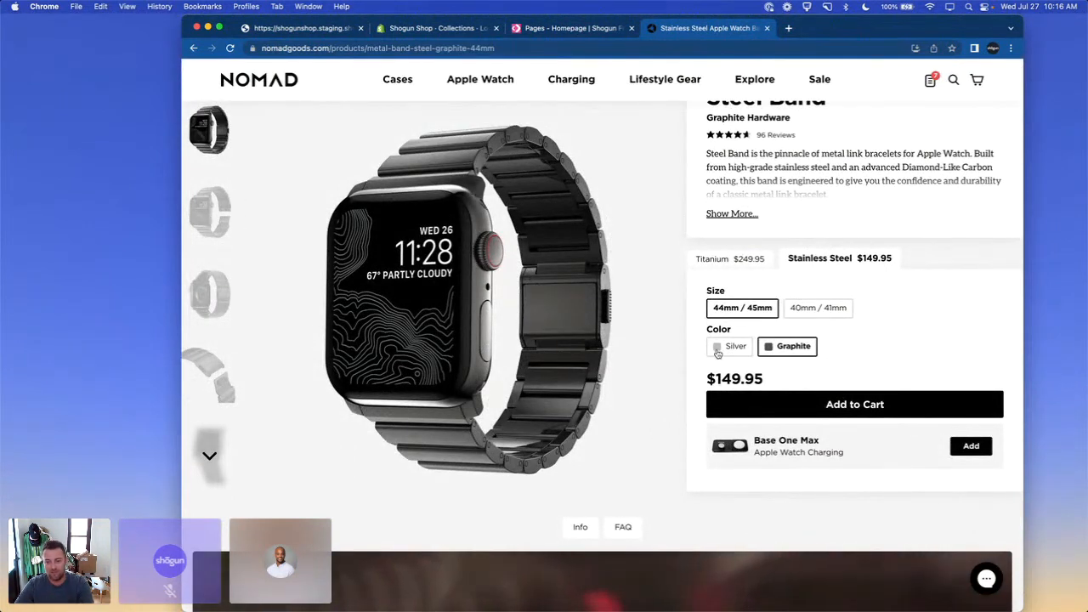
{"action": "scroll", "coordinate": [623, 377], "scroll_direction": "down", "scroll_amount": 5}
{"action": "scroll", "coordinate": [623, 377], "scroll_direction": "down", "scroll_amount": 4}
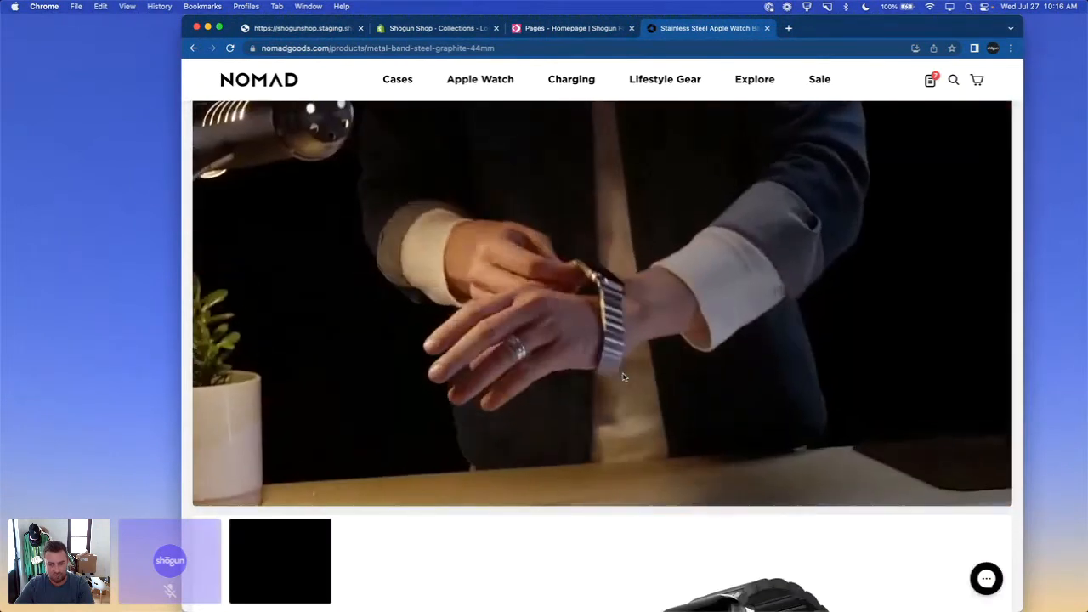
{"action": "scroll", "coordinate": [623, 377], "scroll_direction": "down", "scroll_amount": 5}
{"action": "scroll", "coordinate": [623, 376], "scroll_direction": "down", "scroll_amount": 4}
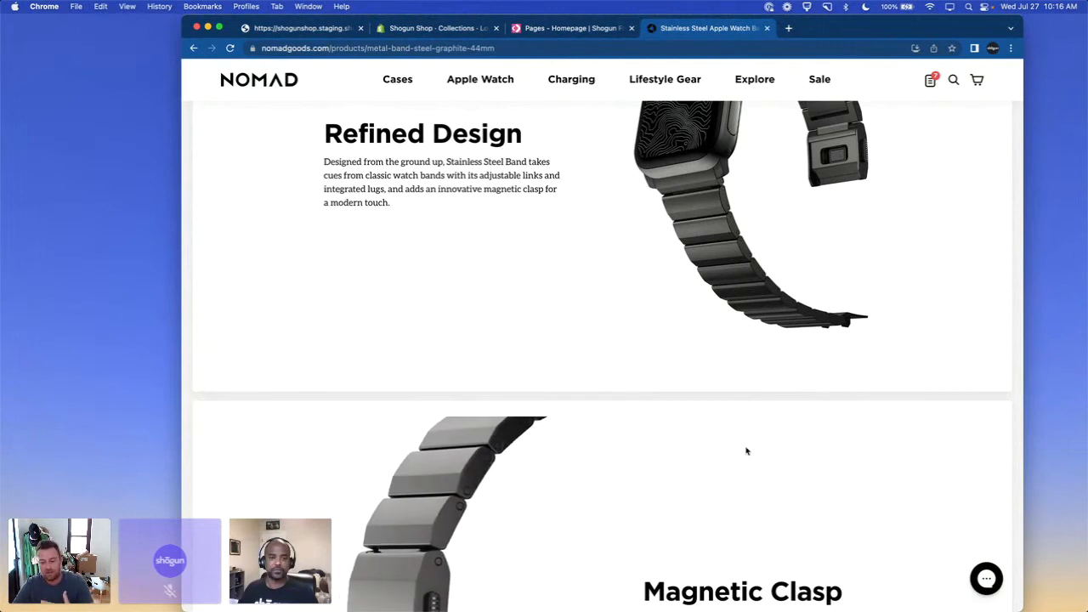
{"action": "scroll", "coordinate": [746, 450], "scroll_direction": "down", "scroll_amount": 4}
{"action": "scroll", "coordinate": [745, 450], "scroll_direction": "up", "scroll_amount": 15}
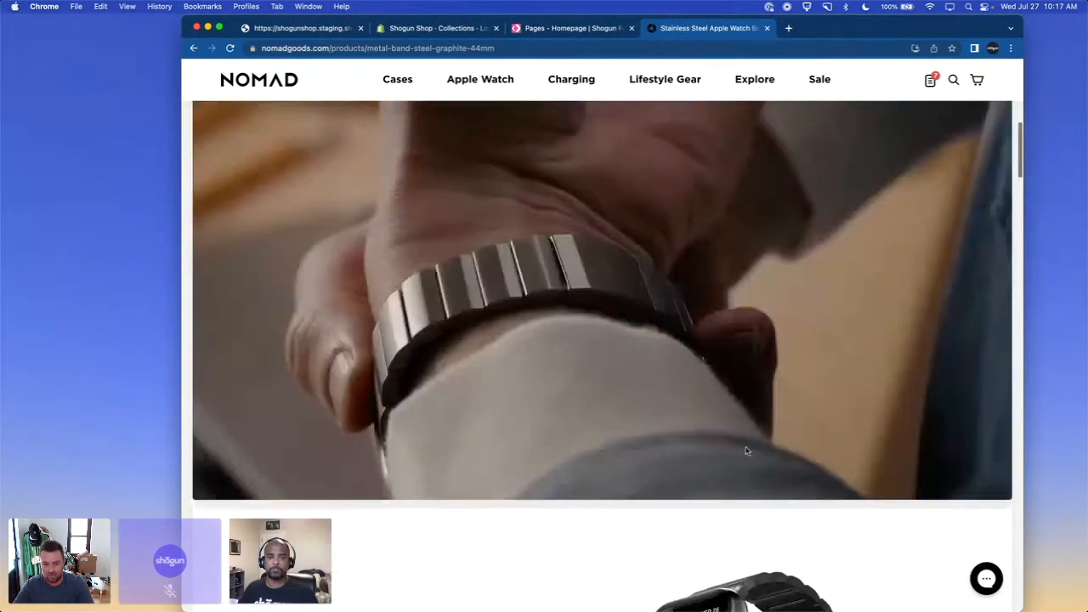
{"action": "left_click", "coordinate": [738, 450]}
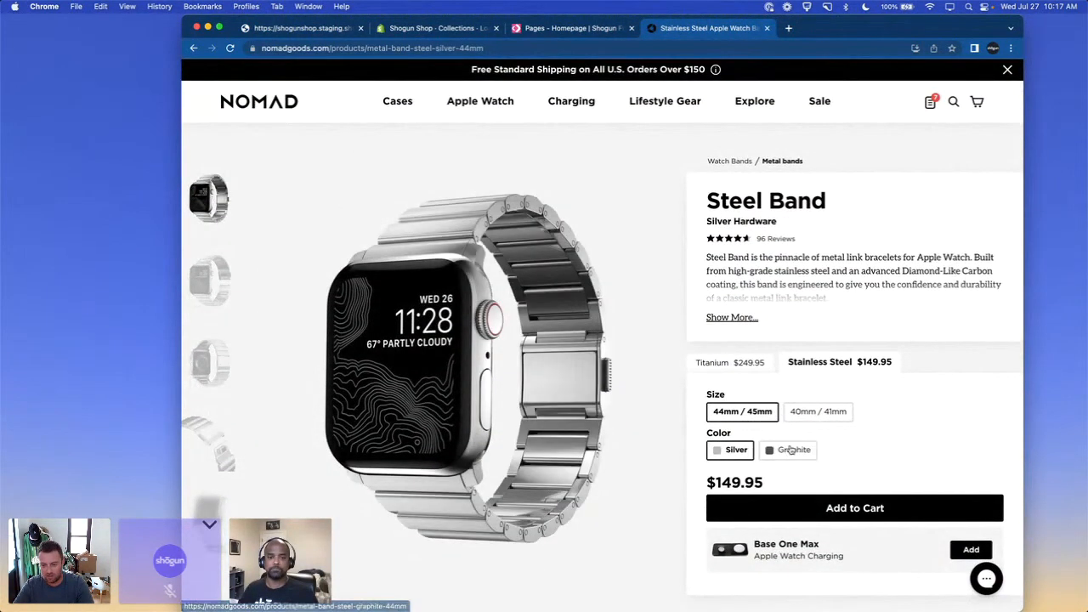
Step: Open the iPhone Cases collection and open the brown, non-Horween Modern Leather Case for the iPhone 13 Series
{"action": "mouse_move", "coordinate": [457, 100]}
{"action": "mouse_move", "coordinate": [400, 102]}
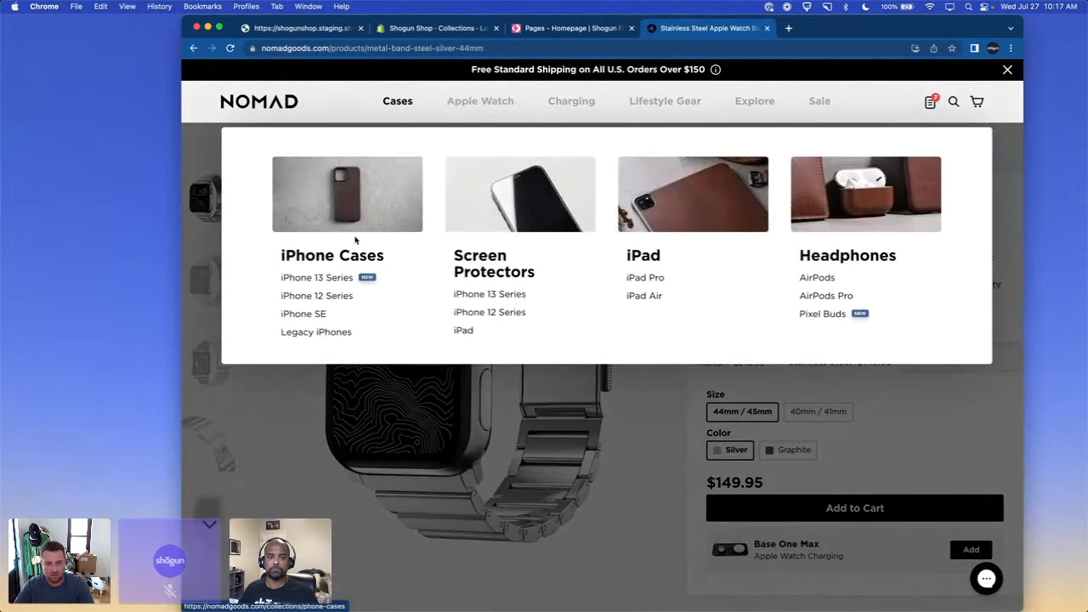
{"action": "left_click", "coordinate": [359, 225]}
{"action": "scroll", "coordinate": [755, 387], "scroll_direction": "down", "scroll_amount": 3}
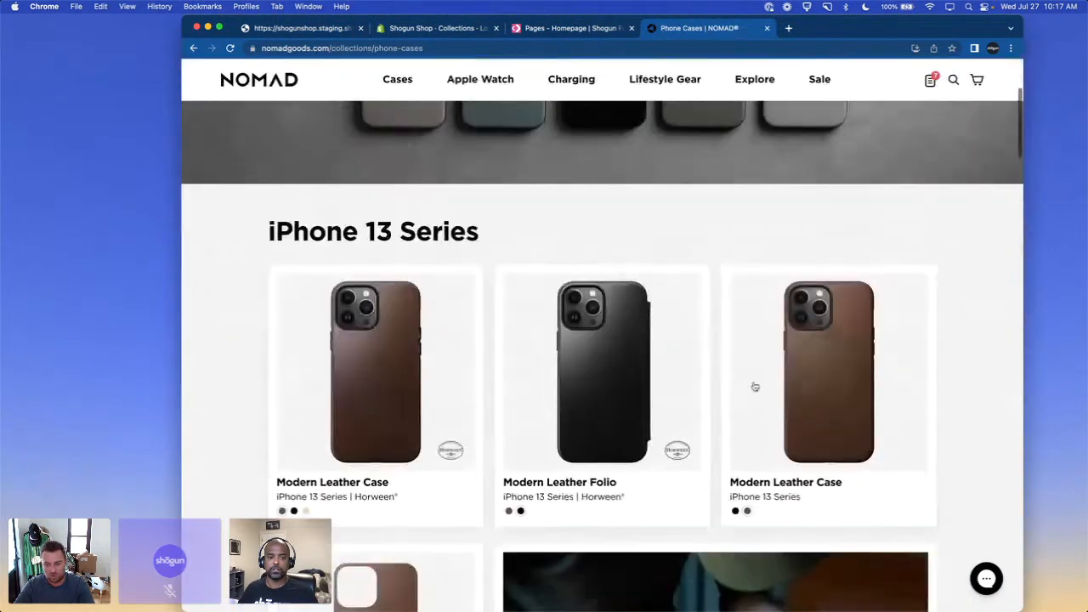
{"action": "left_click", "coordinate": [818, 394]}
Step: Skim the Modern Leather Case product page and switch the case's color to Black
{"action": "scroll", "coordinate": [818, 399], "scroll_direction": "down", "scroll_amount": 10}
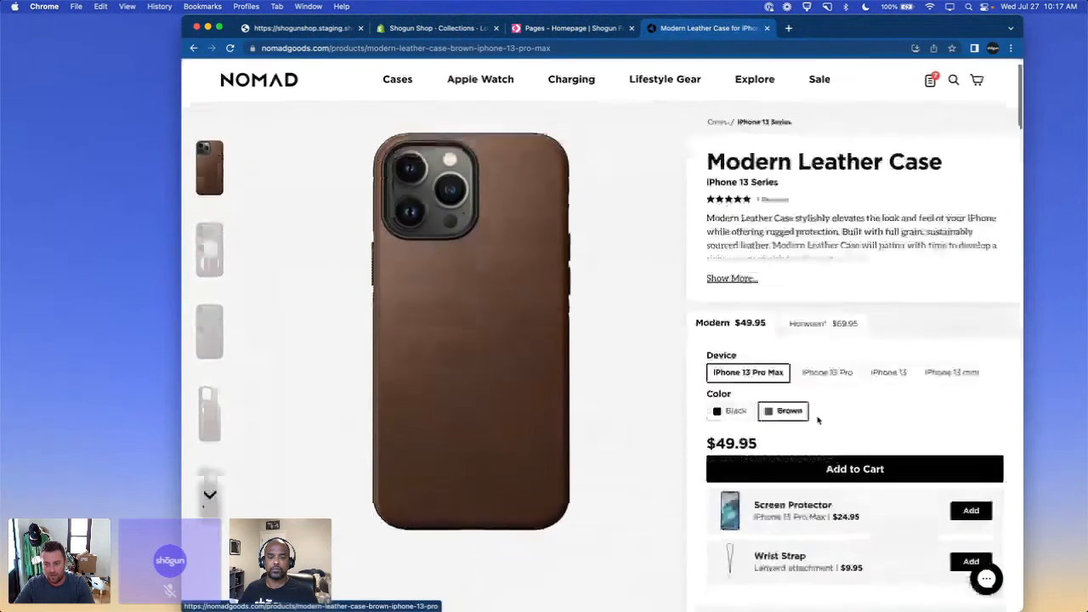
{"action": "scroll", "coordinate": [818, 420], "scroll_direction": "up", "scroll_amount": 10}
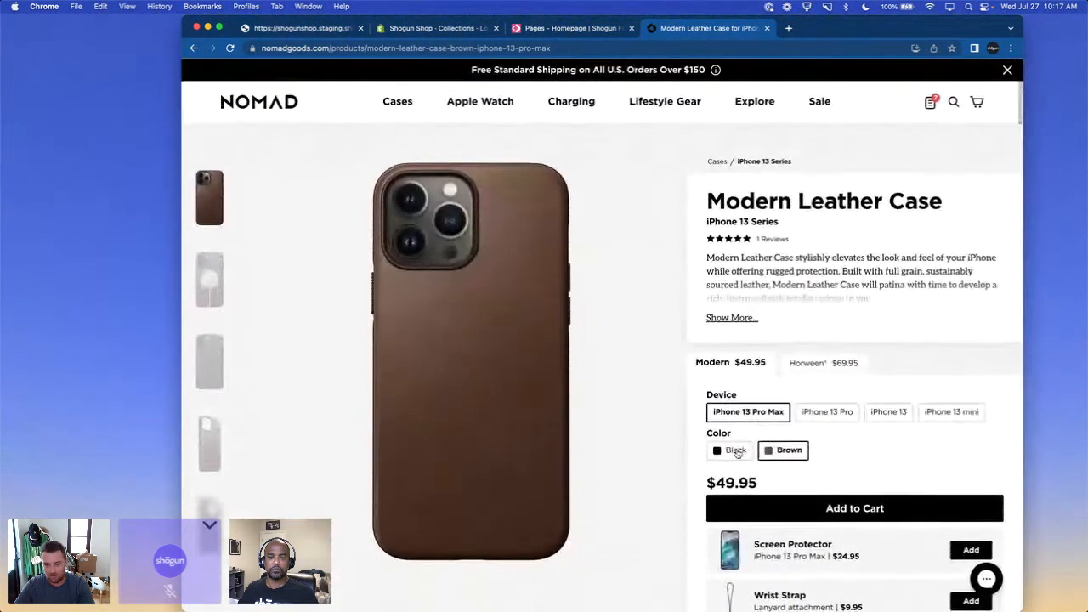
{"action": "left_click", "coordinate": [736, 451]}
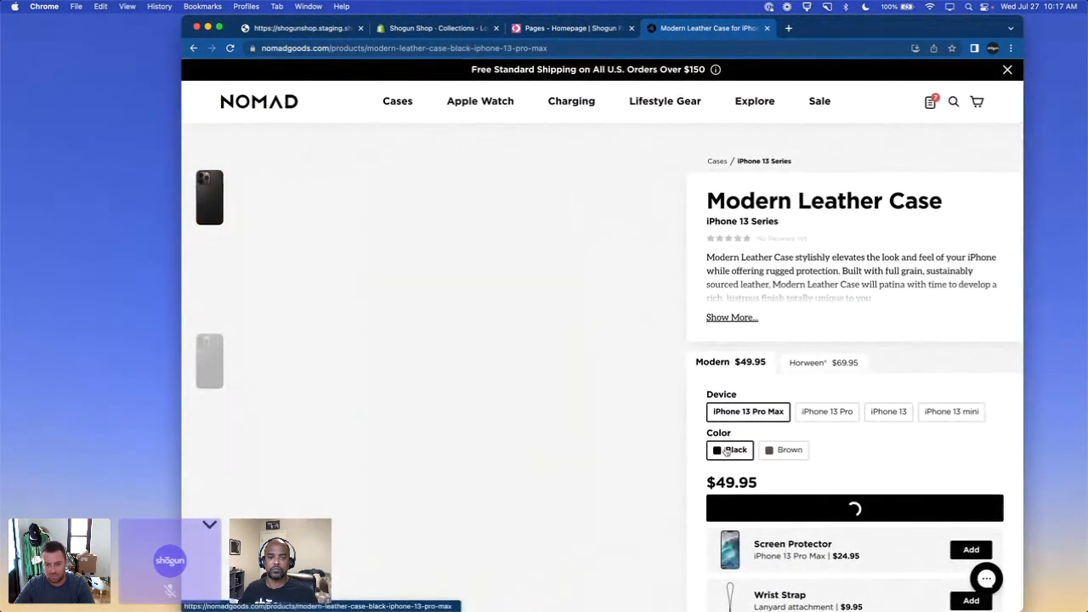
Step: Shift the Day 1 / Day 100 comparison divider in the Premium Leather section slightly toward Day 1
{"action": "scroll", "coordinate": [623, 417], "scroll_direction": "down", "scroll_amount": 8}
{"action": "scroll", "coordinate": [623, 421], "scroll_direction": "down", "scroll_amount": 3}
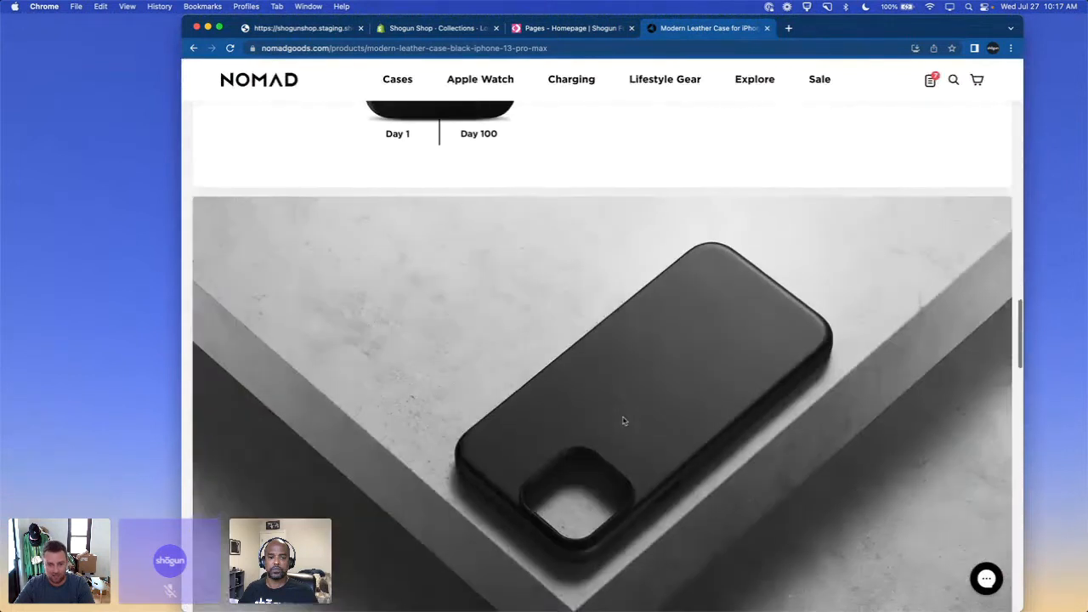
{"action": "scroll", "coordinate": [623, 421], "scroll_direction": "up", "scroll_amount": 4}
{"action": "mouse_move", "coordinate": [438, 281]}
{"action": "left_mouse_down"}
{"action": "mouse_move", "coordinate": [516, 280]}
{"action": "mouse_move", "coordinate": [328, 301]}
{"action": "mouse_move", "coordinate": [576, 294]}
{"action": "mouse_move", "coordinate": [428, 281]}
{"action": "left_mouse_up"}
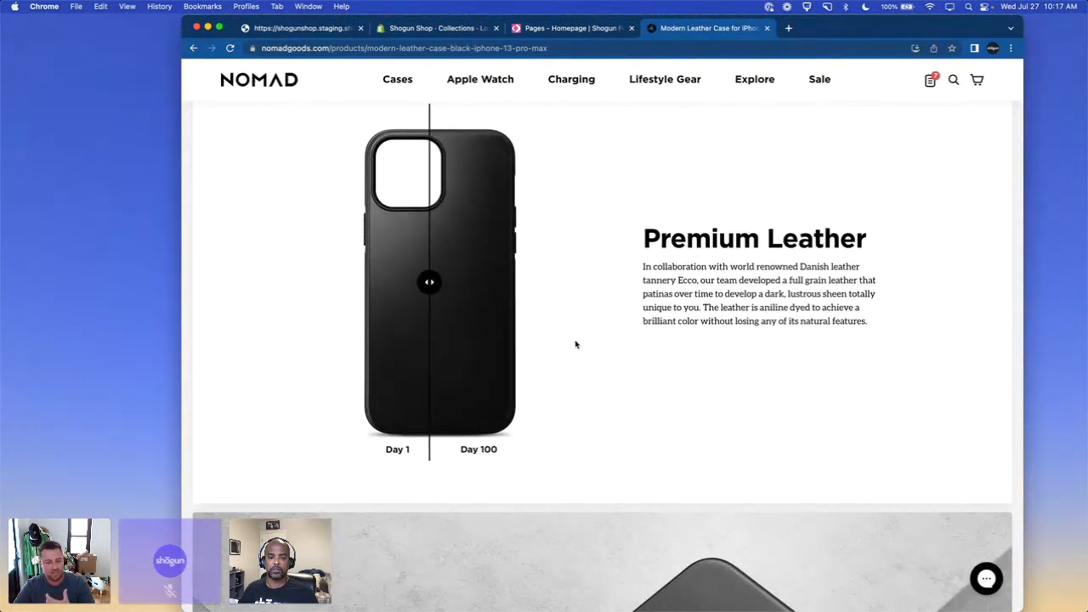
Step: Examine the black Modern Leather Case page from Premium Leather through Drop Protection to Share with a Tap and back to its start
{"action": "scroll", "coordinate": [576, 345], "scroll_direction": "down", "scroll_amount": 3}
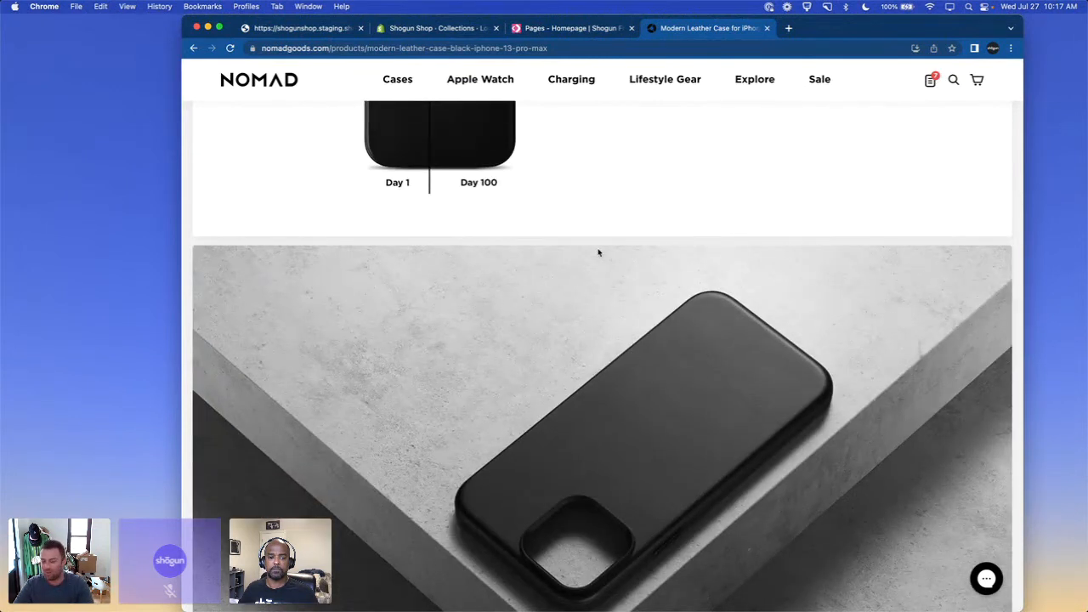
{"action": "scroll", "coordinate": [597, 252], "scroll_direction": "down", "scroll_amount": 6}
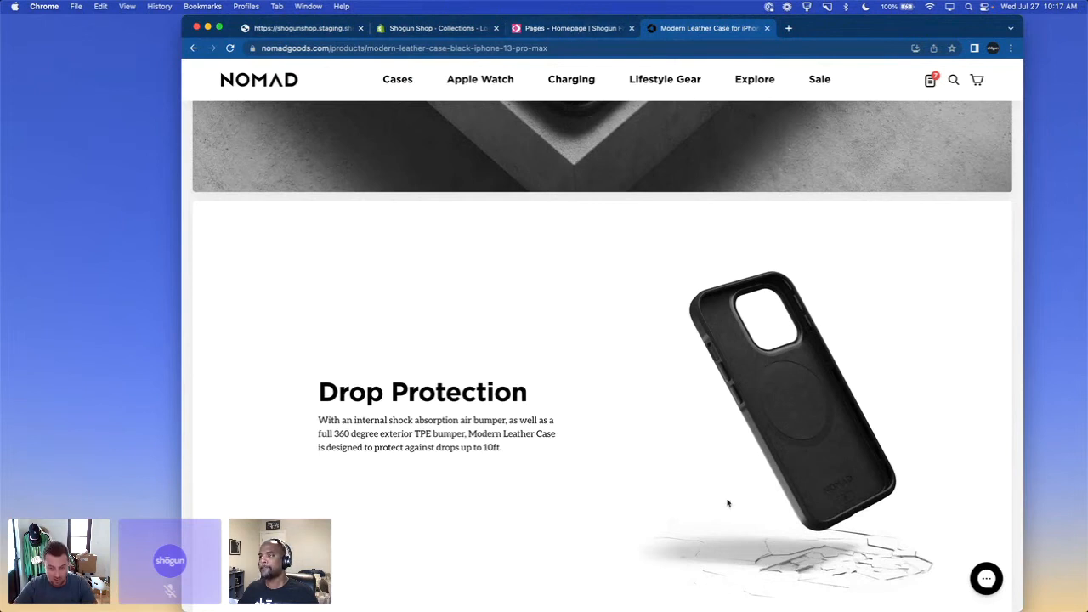
{"action": "scroll", "coordinate": [729, 459], "scroll_direction": "down", "scroll_amount": 5}
{"action": "scroll", "coordinate": [728, 415], "scroll_direction": "down", "scroll_amount": 4}
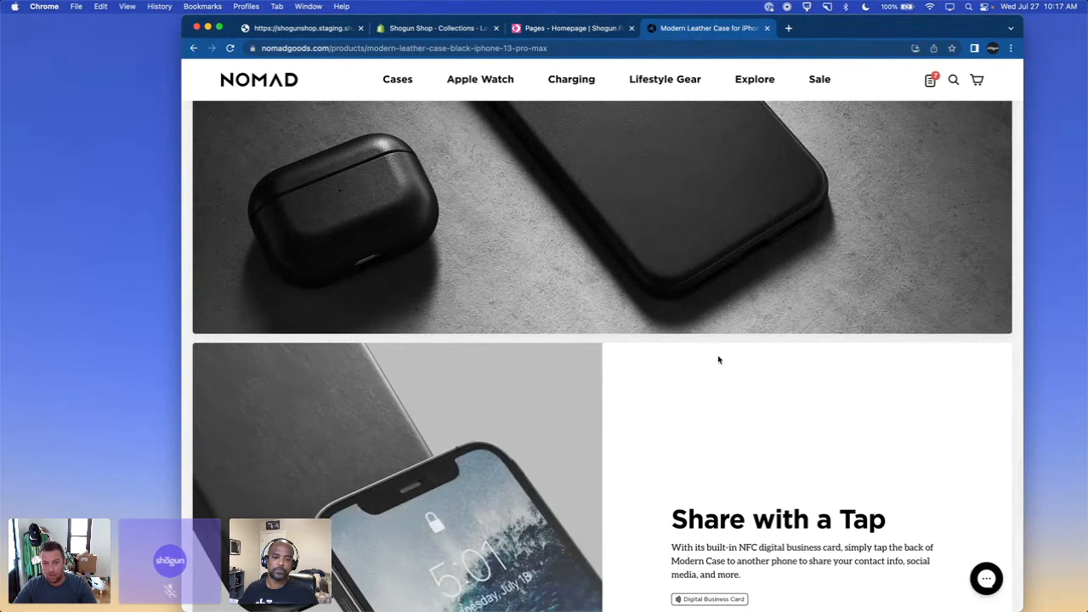
{"action": "scroll", "coordinate": [719, 360], "scroll_direction": "down", "scroll_amount": 1}
{"action": "scroll", "coordinate": [718, 360], "scroll_direction": "down", "scroll_amount": 3}
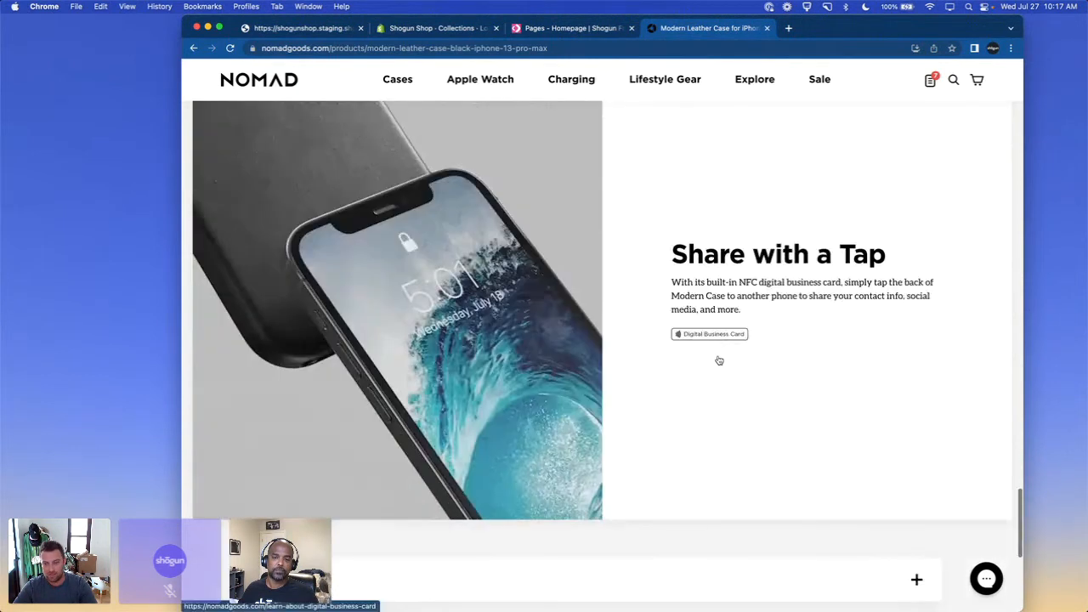
{"action": "scroll", "coordinate": [719, 361], "scroll_direction": "down", "scroll_amount": 5}
{"action": "scroll", "coordinate": [720, 361], "scroll_direction": "down", "scroll_amount": 15}
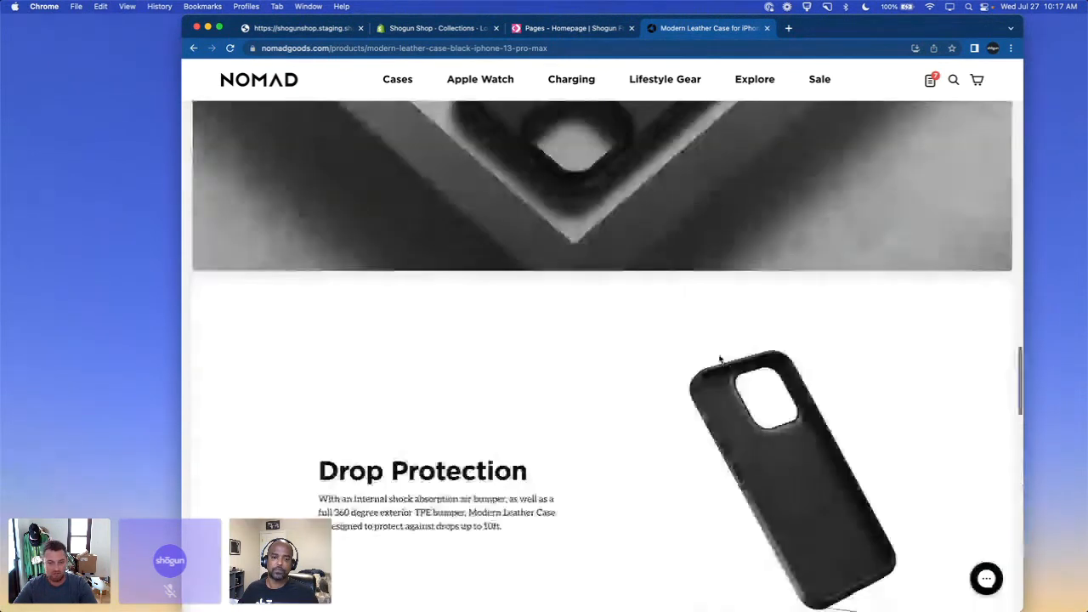
{"action": "scroll", "coordinate": [719, 358], "scroll_direction": "up", "scroll_amount": 15}
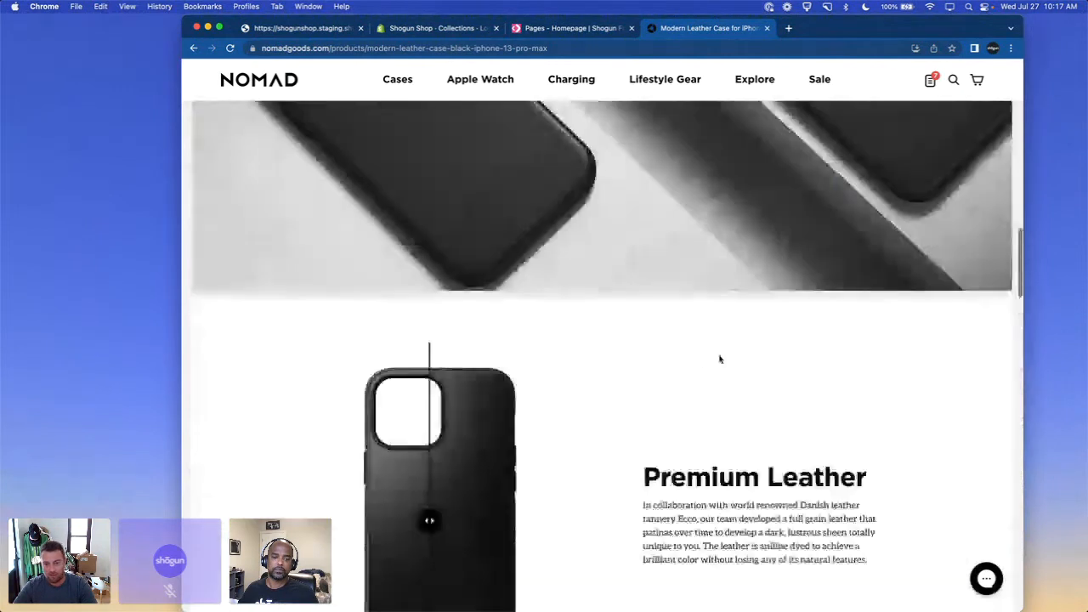
{"action": "scroll", "coordinate": [719, 359], "scroll_direction": "up", "scroll_amount": 10}
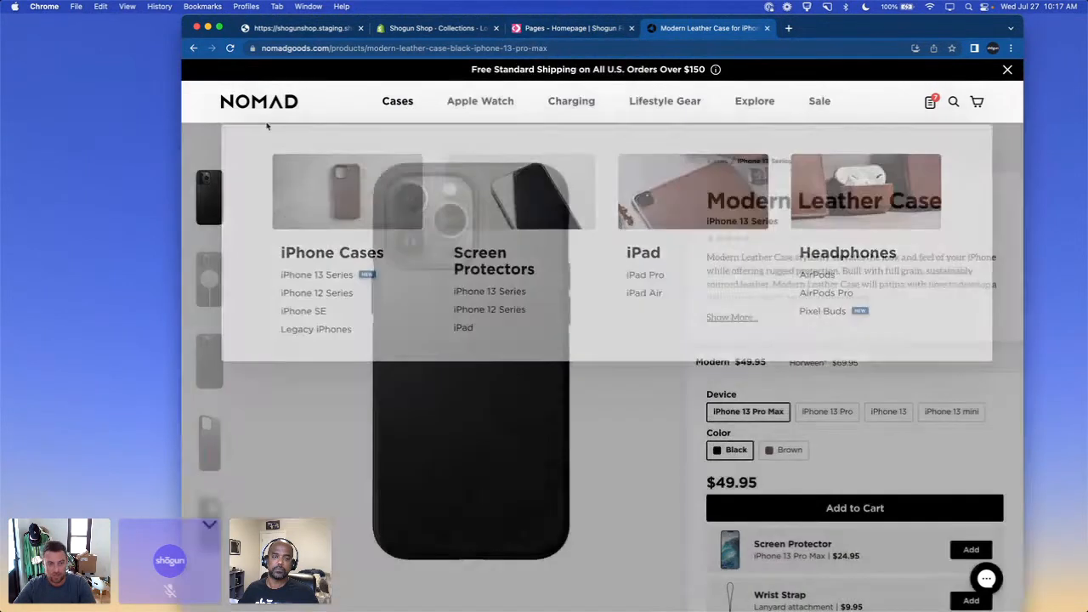
Step: Return to the Nomad home page and open the Leather Bands collection for Apple Watch
{"action": "left_click", "coordinate": [262, 103]}
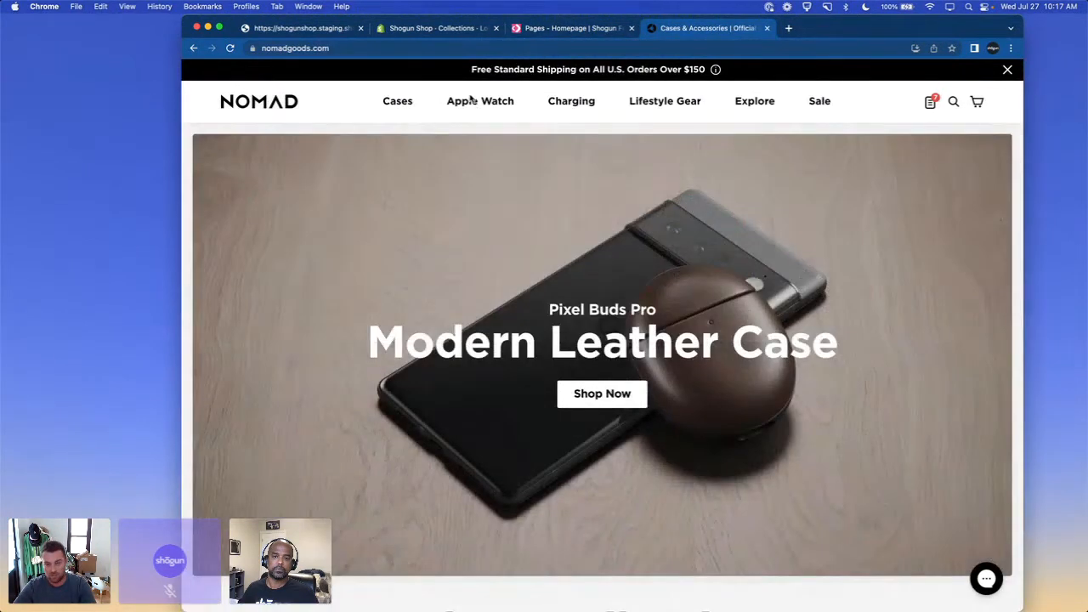
{"action": "mouse_move", "coordinate": [481, 101]}
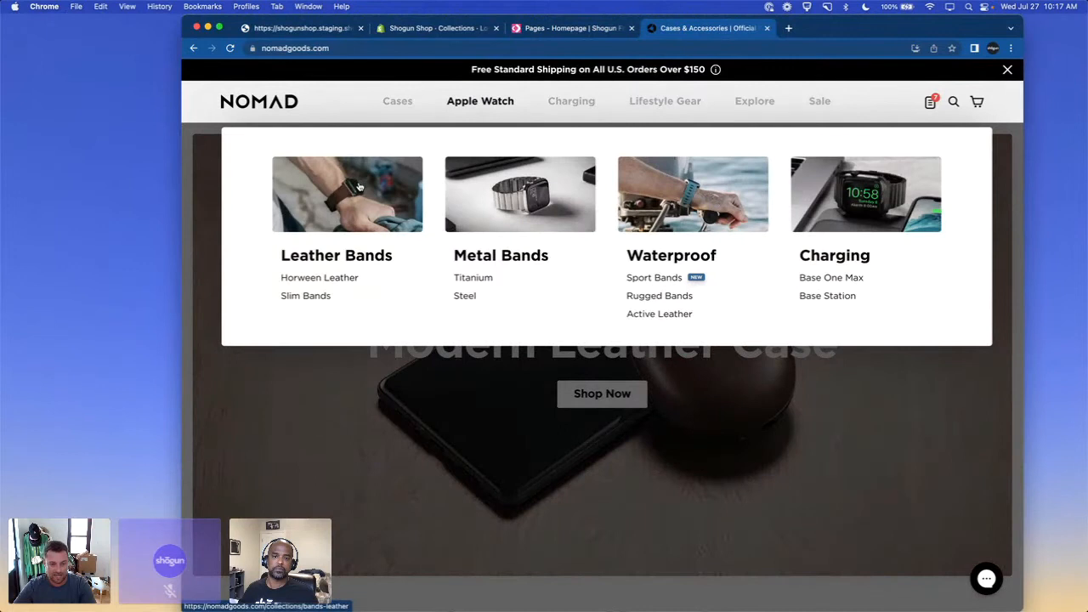
{"action": "left_click", "coordinate": [359, 186]}
Step: Examine the Leather Bands collection from Modern Bands through Traditional Bands to the Perfect Setup quiz banner and back to its heading
{"action": "scroll", "coordinate": [695, 357], "scroll_direction": "down", "scroll_amount": 6}
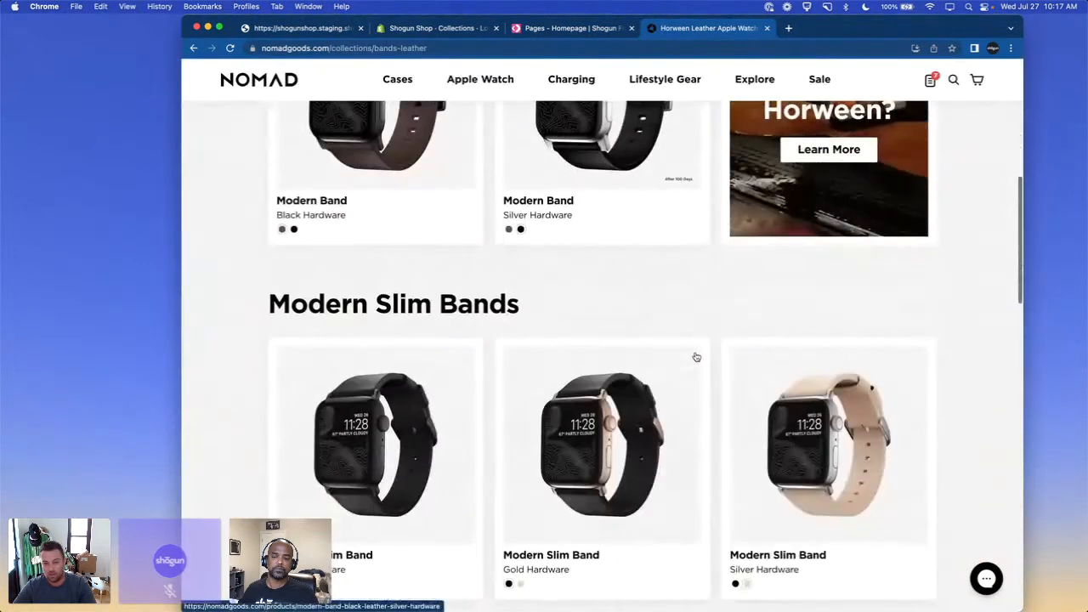
{"action": "scroll", "coordinate": [696, 357], "scroll_direction": "down", "scroll_amount": 10}
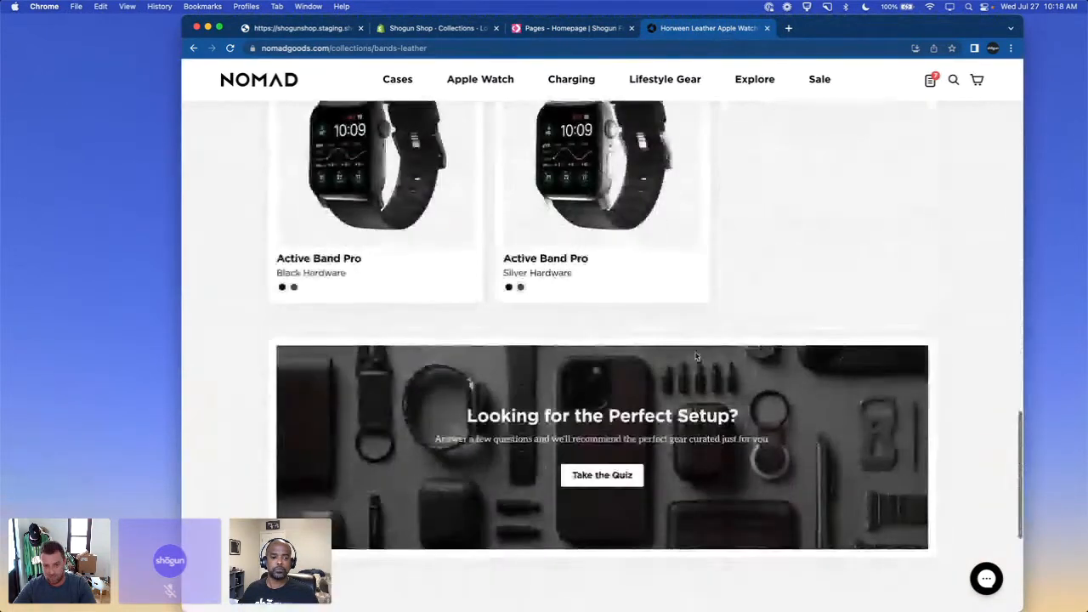
{"action": "scroll", "coordinate": [695, 357], "scroll_direction": "down", "scroll_amount": 2}
{"action": "scroll", "coordinate": [695, 357], "scroll_direction": "up", "scroll_amount": 10}
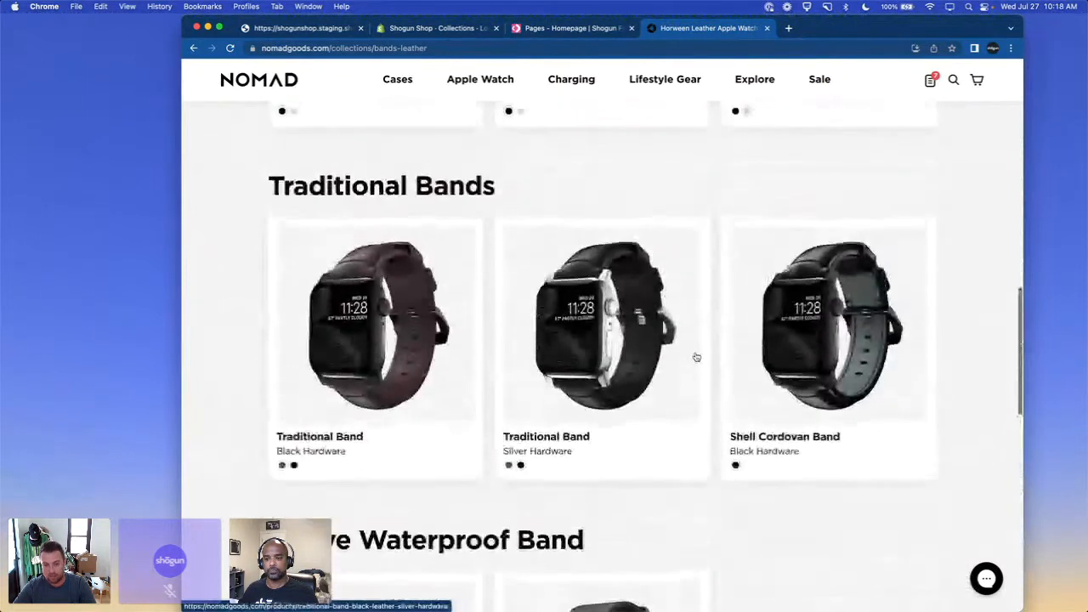
{"action": "scroll", "coordinate": [695, 358], "scroll_direction": "up", "scroll_amount": 7}
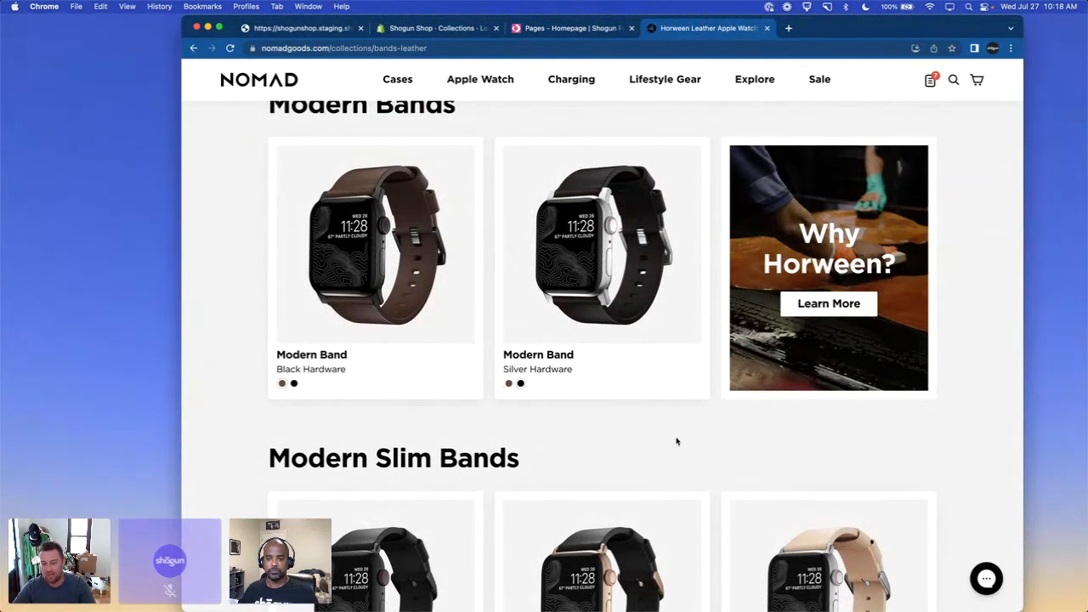
{"action": "scroll", "coordinate": [626, 255], "scroll_direction": "up", "scroll_amount": 5}
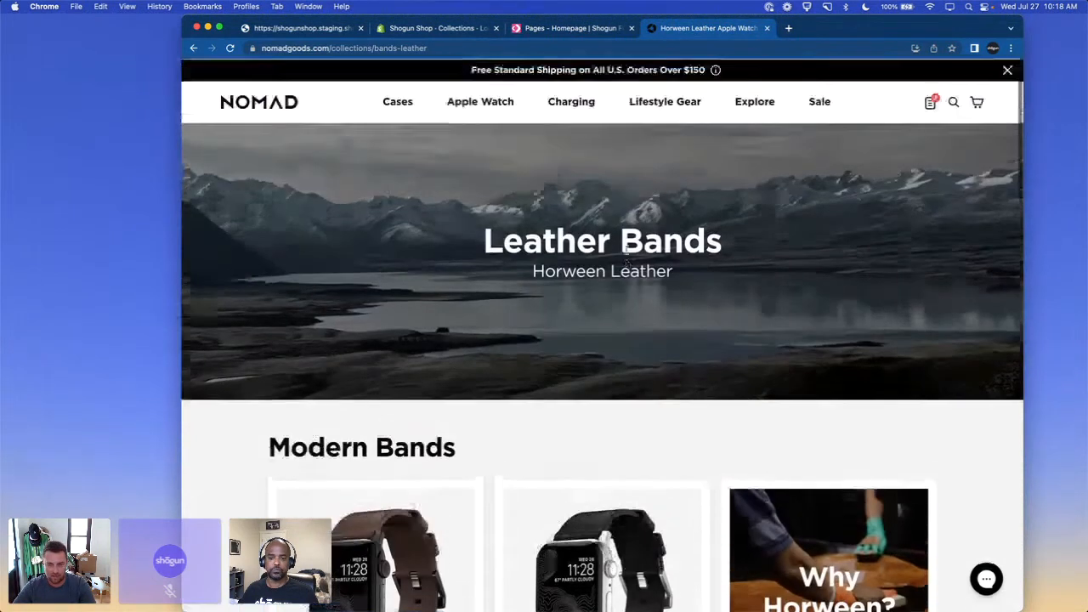
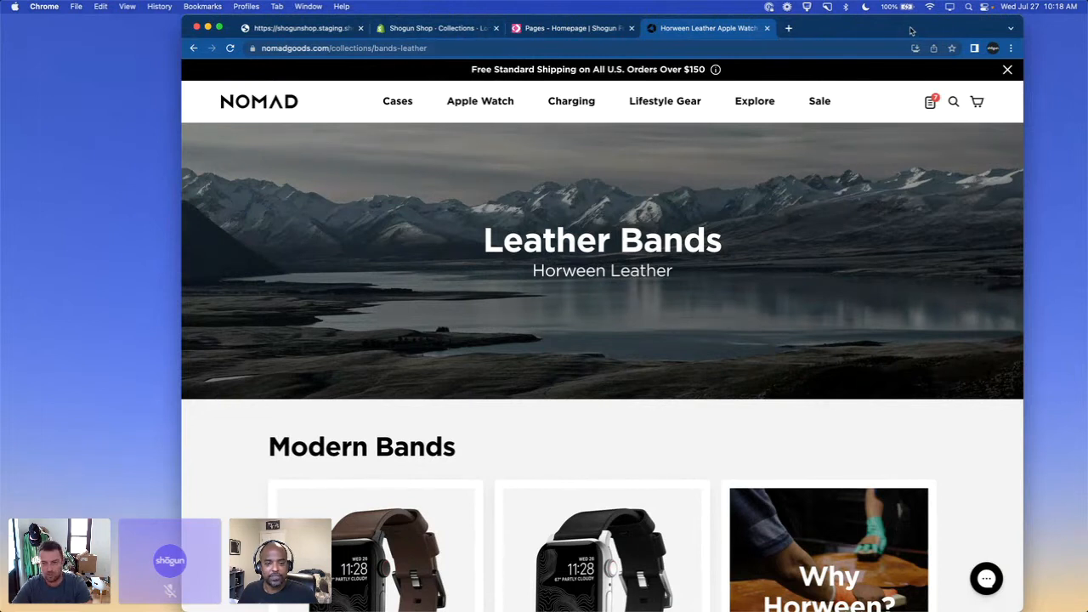
Step: Shift the browser window slightly sideways and go back through the visited pages to the Phone Cases collection
{"action": "left_click_drag", "start_coordinate": [910, 31], "coordinate": [885, 23]}
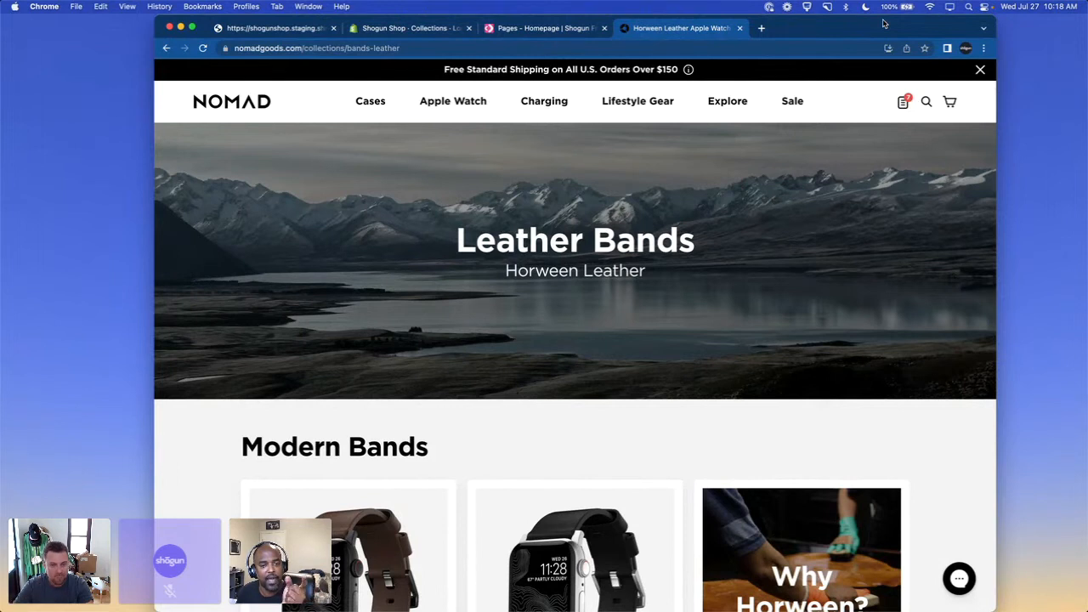
{"action": "scroll", "coordinate": [717, 139], "scroll_direction": "left", "scroll_amount": 3}
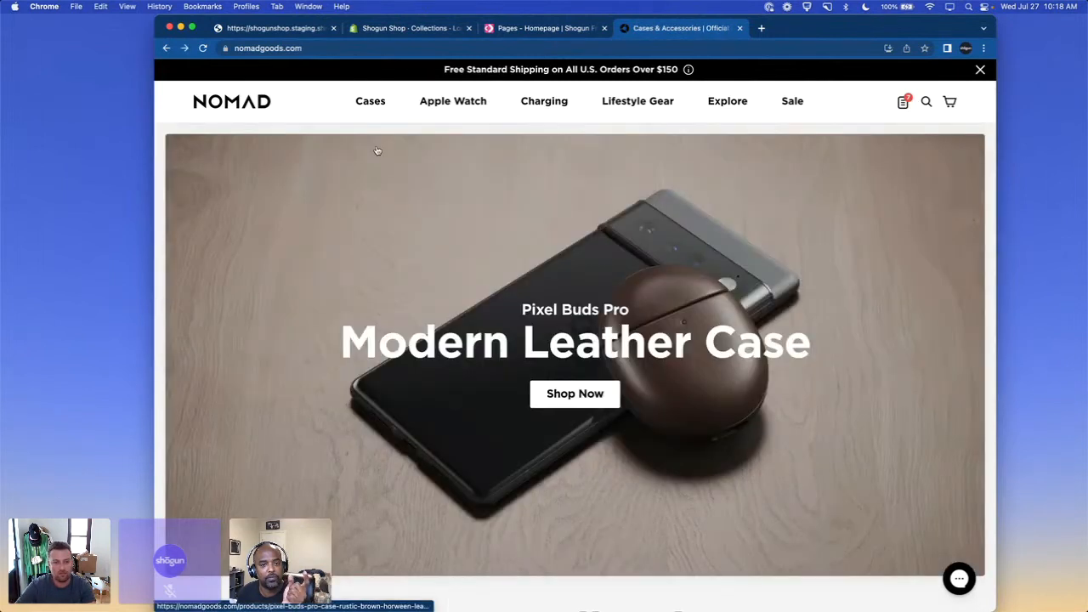
{"action": "scroll", "coordinate": [378, 150], "scroll_direction": "left", "scroll_amount": 3}
{"action": "mouse_move", "coordinate": [445, 103]}
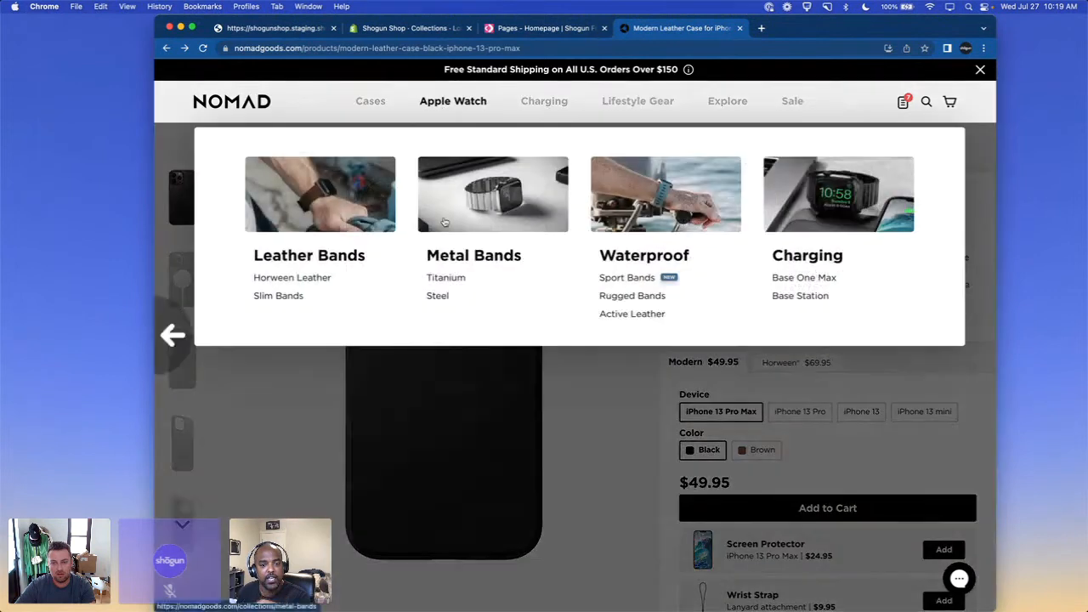
{"action": "scroll", "coordinate": [445, 222], "scroll_direction": "left", "scroll_amount": 3}
Step: Switch the Horween Modern Leather Case tile in the iPhone 13 Series to black and open its product page
{"action": "scroll", "coordinate": [501, 261], "scroll_direction": "down", "scroll_amount": 1}
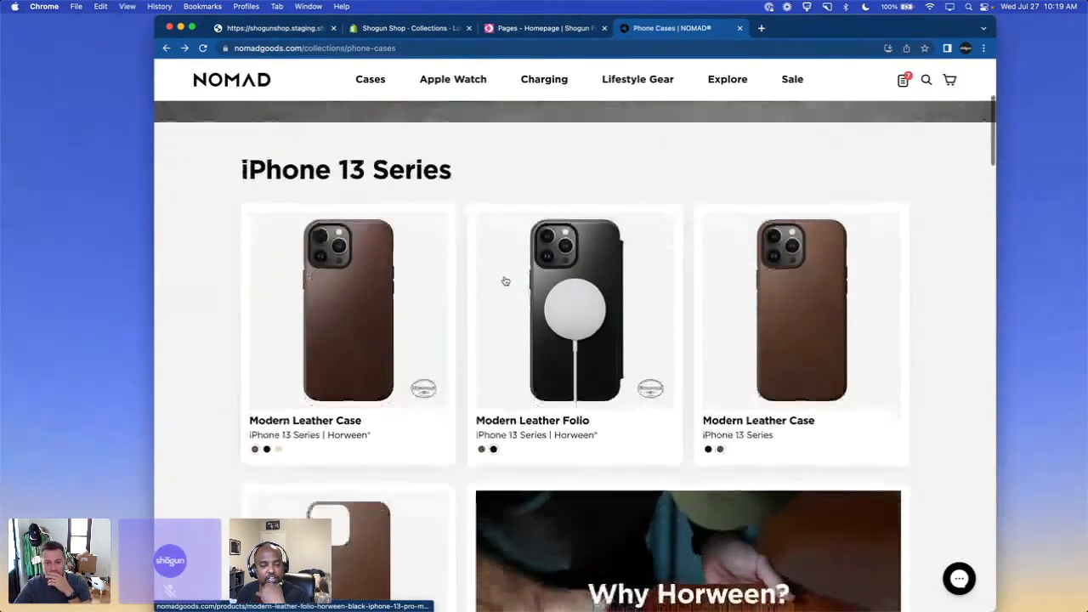
{"action": "scroll", "coordinate": [958, 300], "scroll_direction": "down", "scroll_amount": 2}
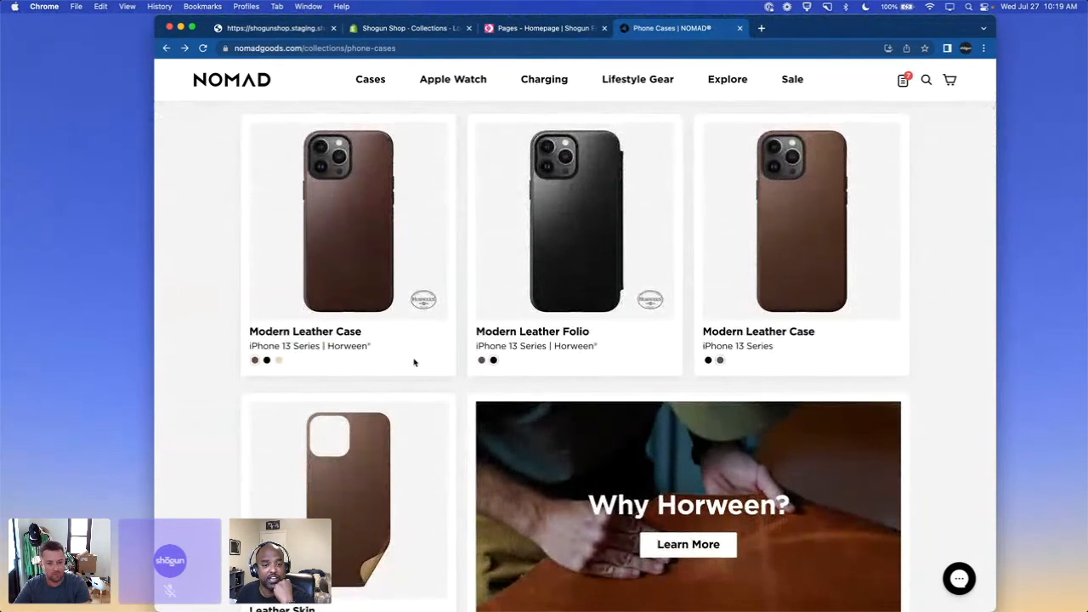
{"action": "left_click", "coordinate": [266, 360]}
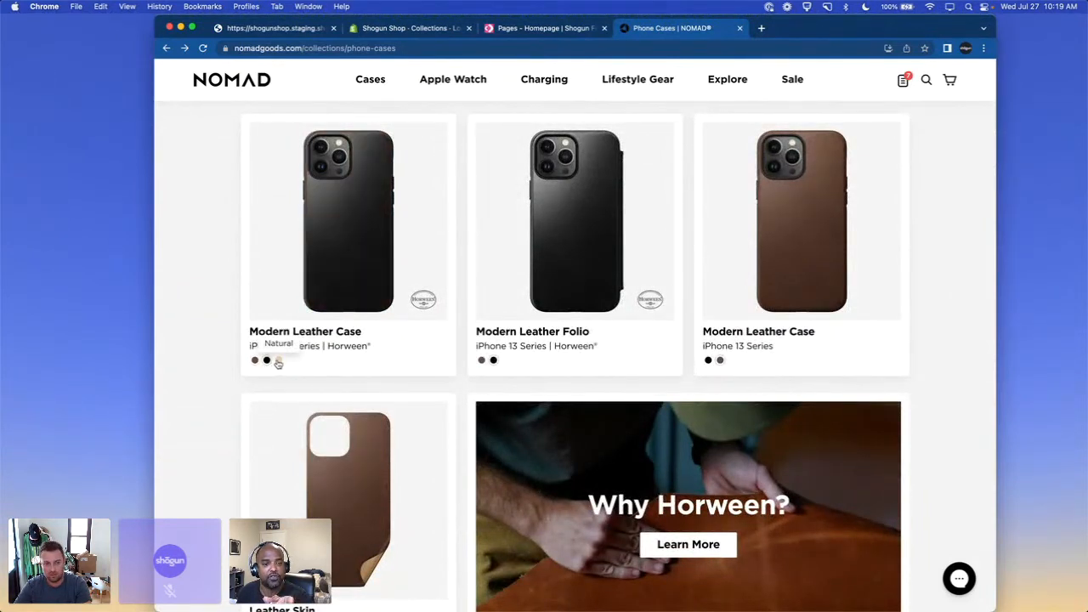
{"action": "left_click", "coordinate": [333, 270]}
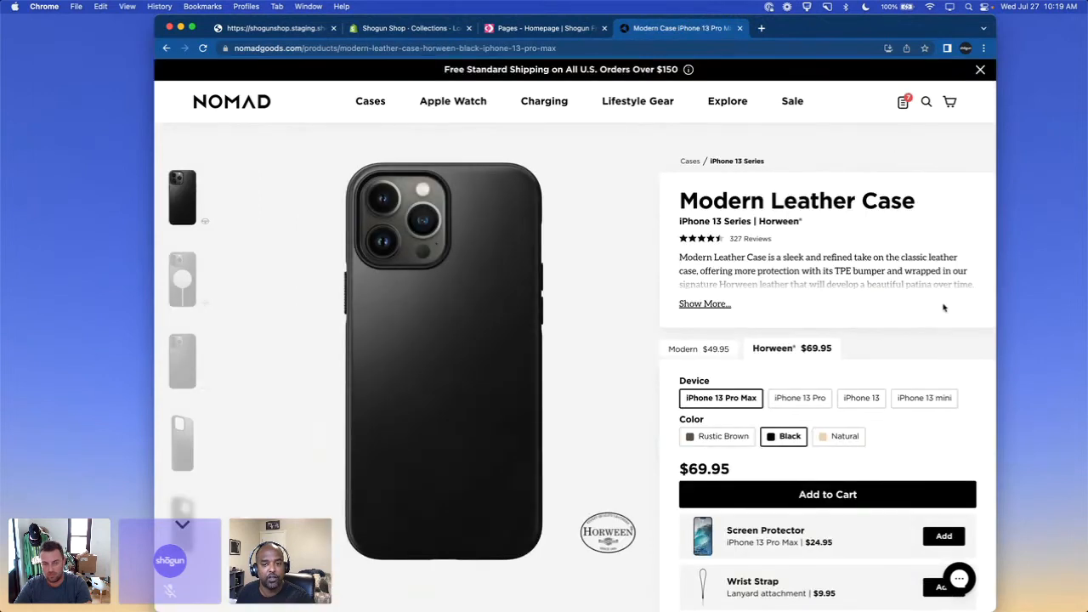
Step: Compare the Horween case's color variants by switching to Rustic Brown, Natural, Black, Rustic Brown again, and back to Black
{"action": "left_click", "coordinate": [728, 438]}
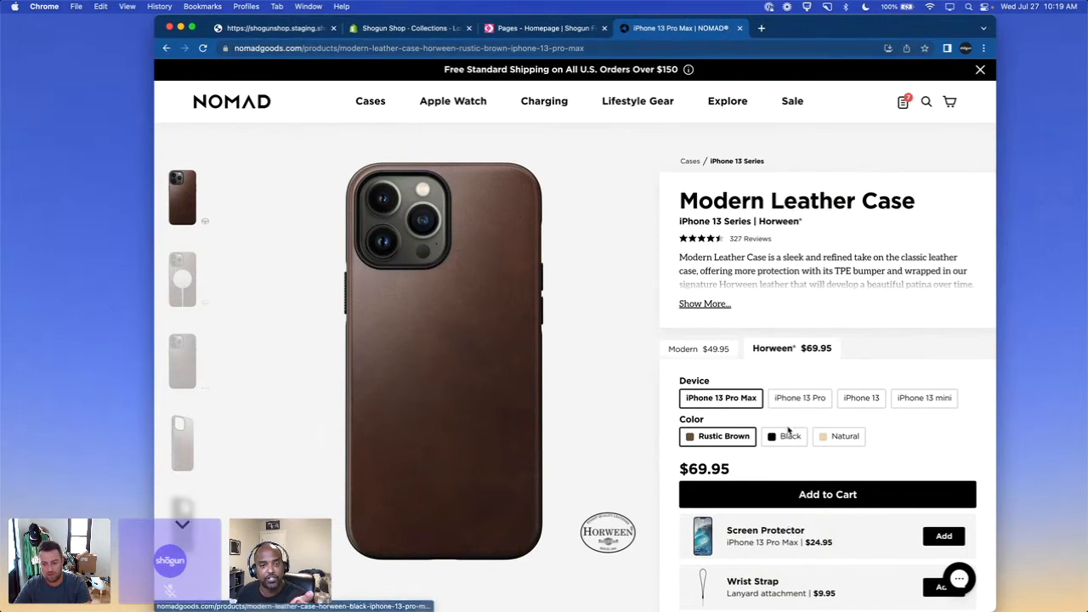
{"action": "left_click", "coordinate": [834, 436]}
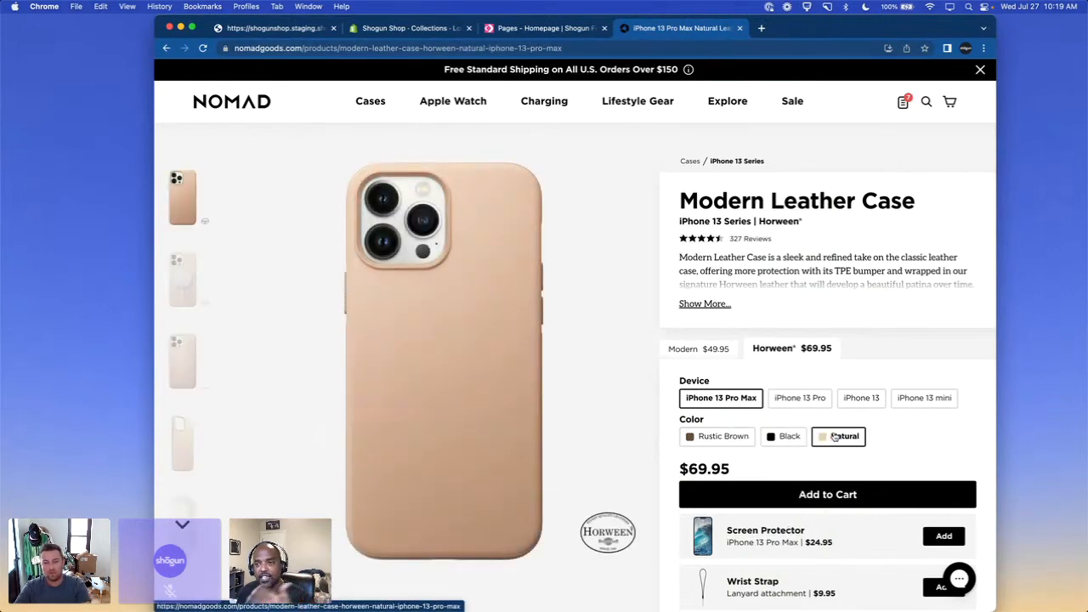
{"action": "left_click", "coordinate": [786, 438]}
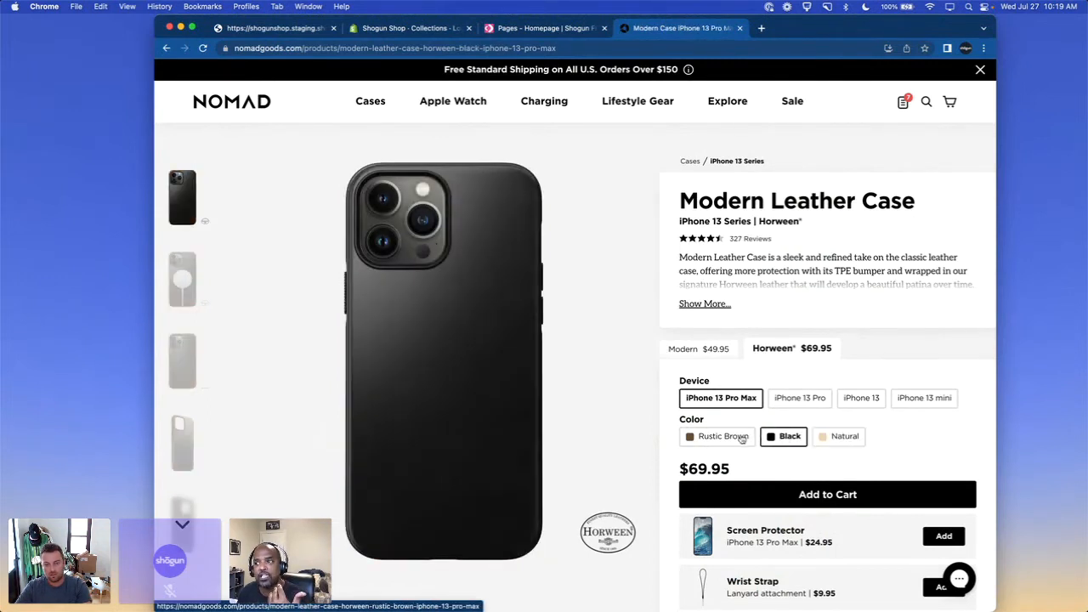
{"action": "left_click", "coordinate": [733, 437]}
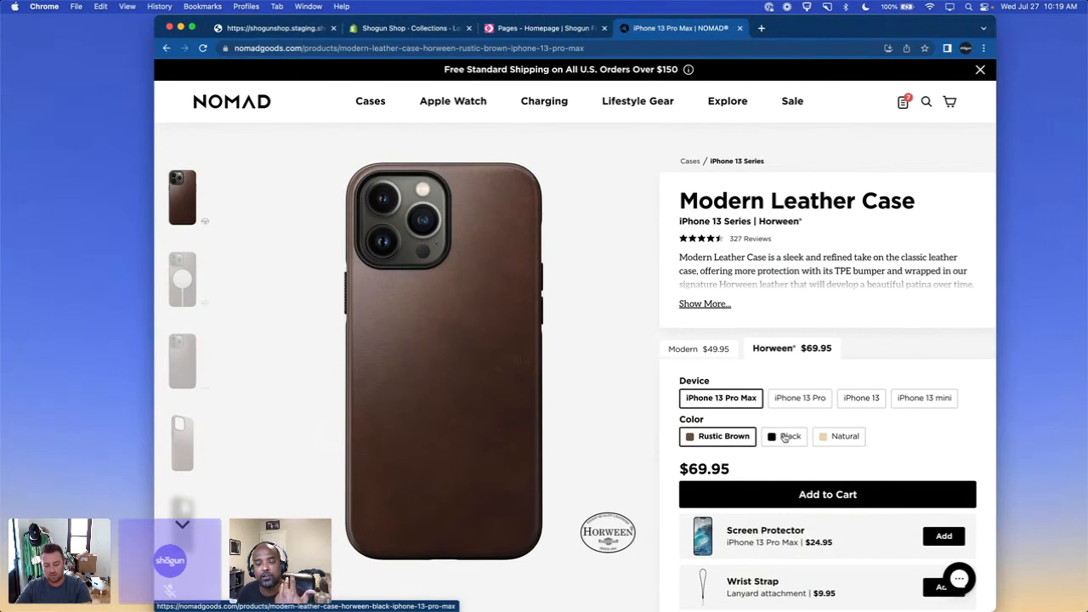
{"action": "left_click", "coordinate": [786, 438]}
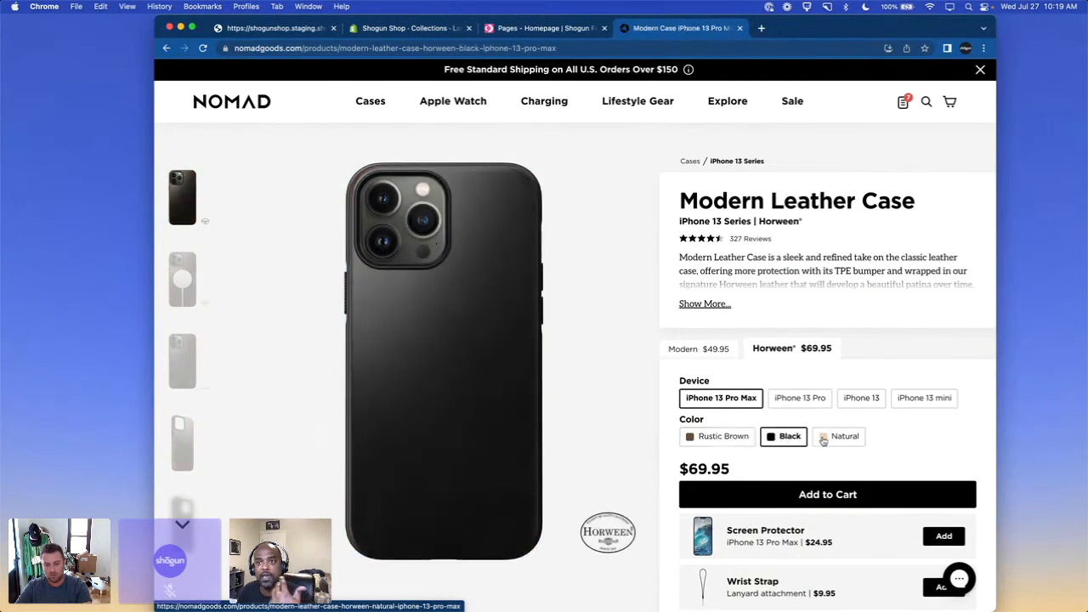
Step: View the Horween Modern Leather Case in Natural for the iPhone 13 Pro, iPhone 13 and iPhone 13 mini
{"action": "left_click", "coordinate": [838, 446]}
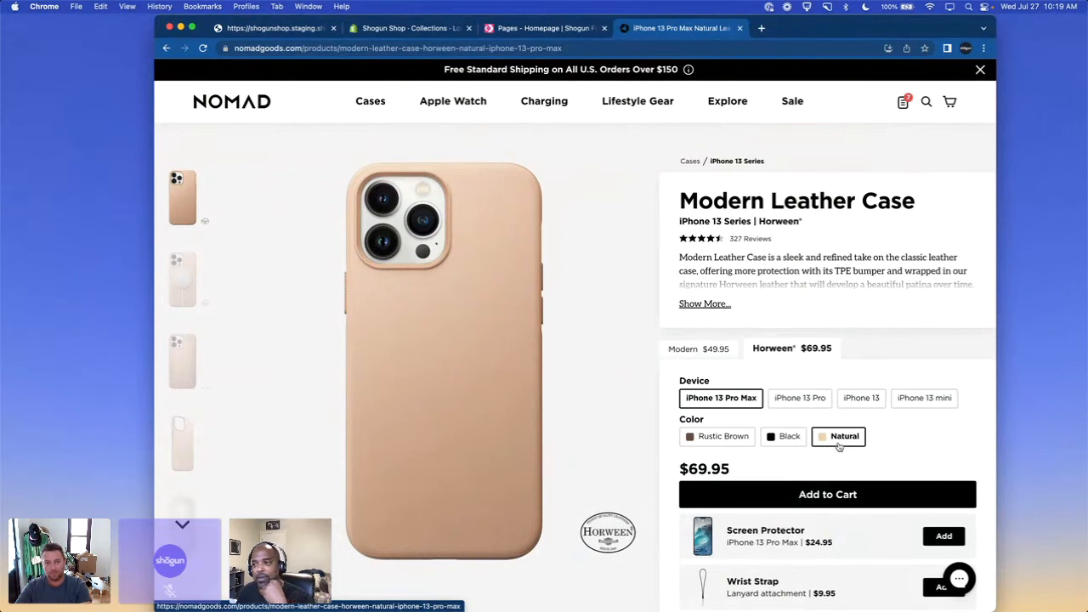
{"action": "scroll", "coordinate": [774, 323], "scroll_direction": "down", "scroll_amount": 2}
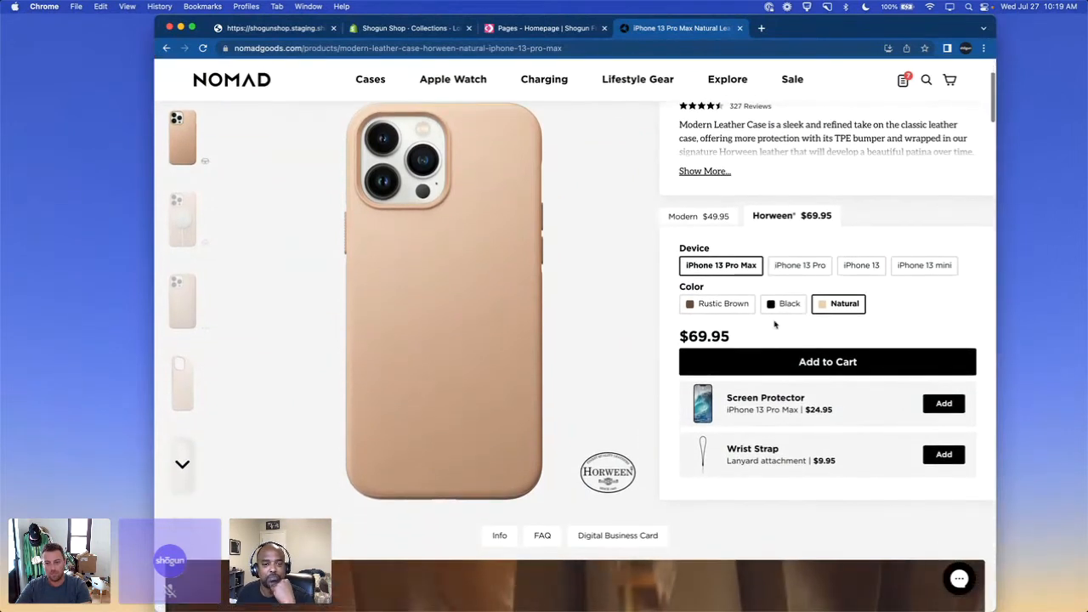
{"action": "left_click", "coordinate": [818, 266]}
{"action": "left_click", "coordinate": [856, 265]}
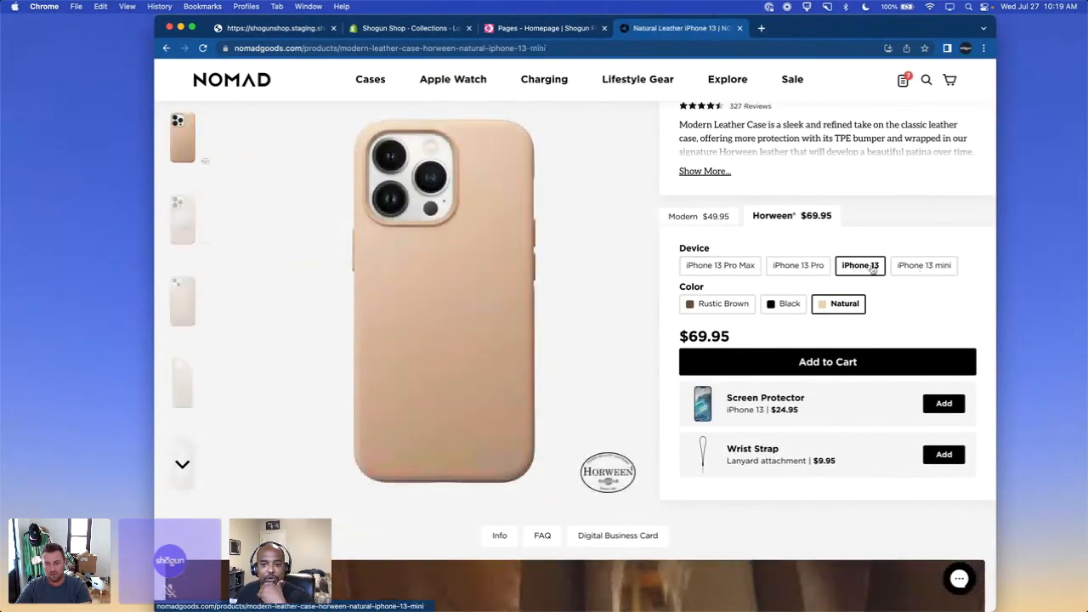
{"action": "left_click", "coordinate": [906, 267]}
{"action": "scroll", "coordinate": [797, 280], "scroll_direction": "down", "scroll_amount": 3}
{"action": "scroll", "coordinate": [796, 282], "scroll_direction": "up", "scroll_amount": 2}
{"action": "scroll", "coordinate": [797, 281], "scroll_direction": "up", "scroll_amount": 5}
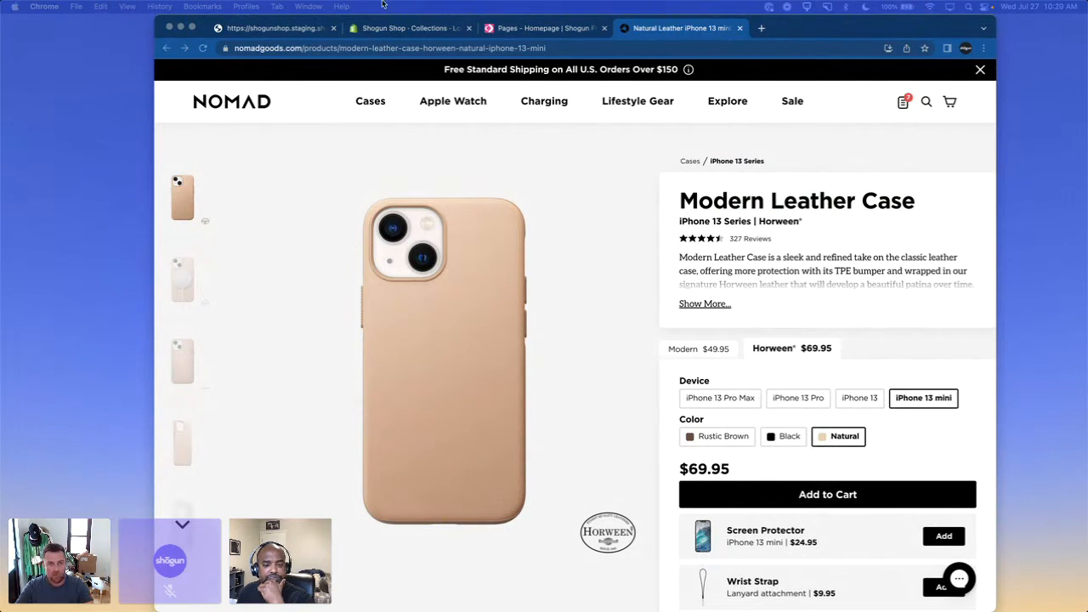
Step: Switch to Shogun Frontend, go to the site's list of pages and open the Demo 1 page for editing
{"action": "left_click", "coordinate": [529, 28]}
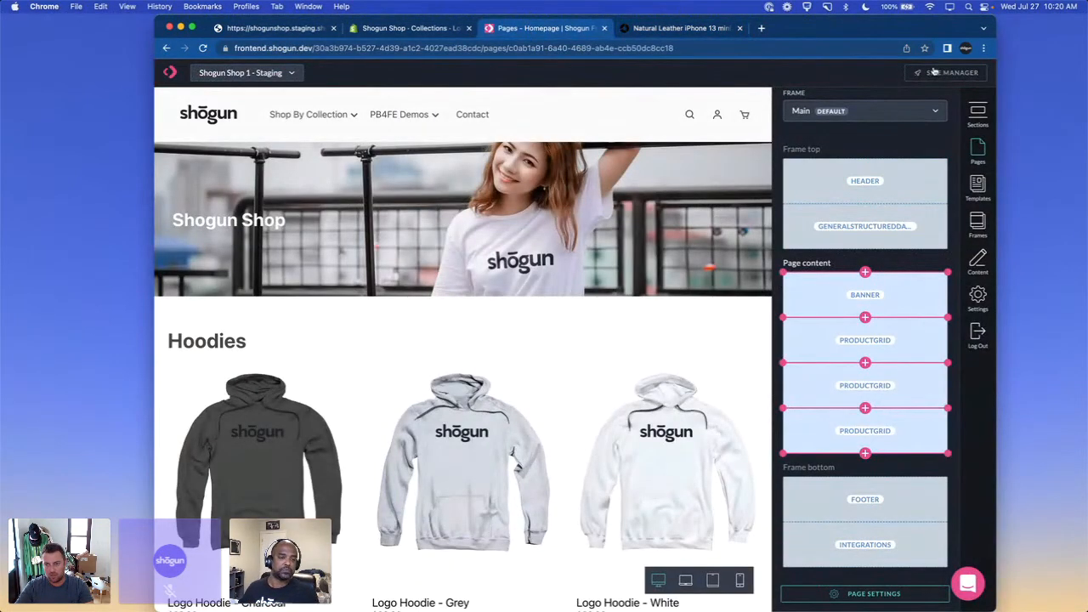
{"action": "left_click", "coordinate": [978, 152]}
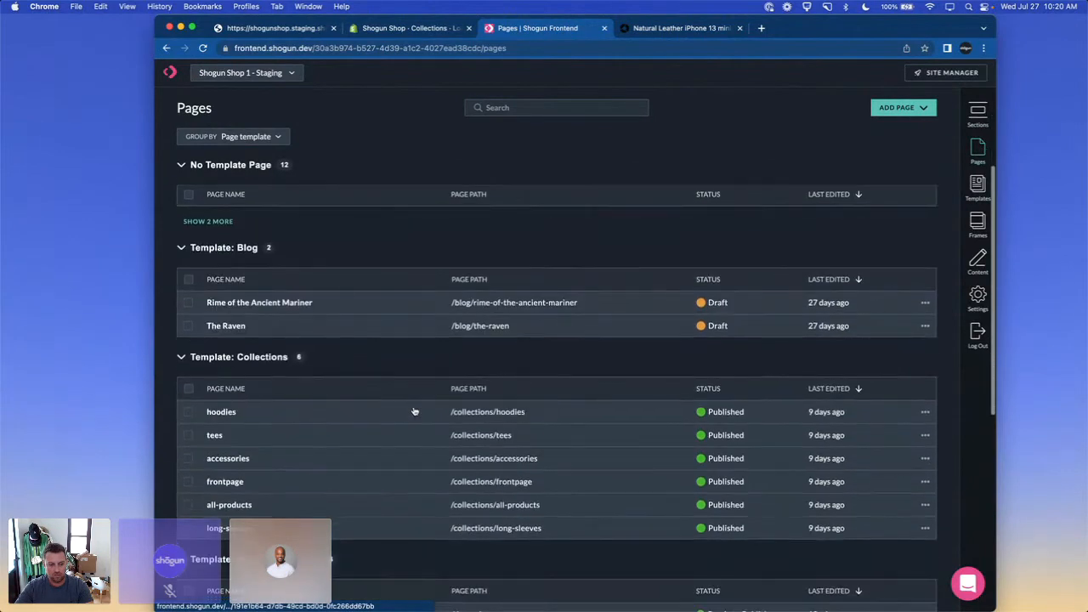
{"action": "scroll", "coordinate": [374, 468], "scroll_direction": "down", "scroll_amount": 3}
{"action": "left_click", "coordinate": [327, 517]}
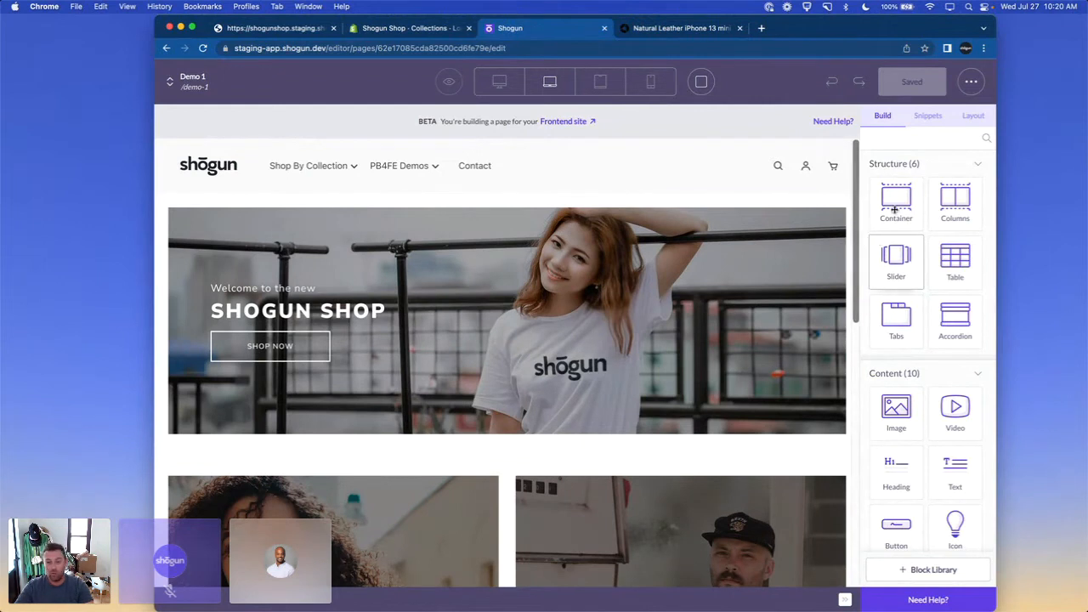
Step: Examine the Structure, Content, Frontend and Forms element groups by collapsing and expanding them
{"action": "left_click", "coordinate": [978, 159]}
{"action": "left_click", "coordinate": [978, 191]}
{"action": "left_click", "coordinate": [978, 220]}
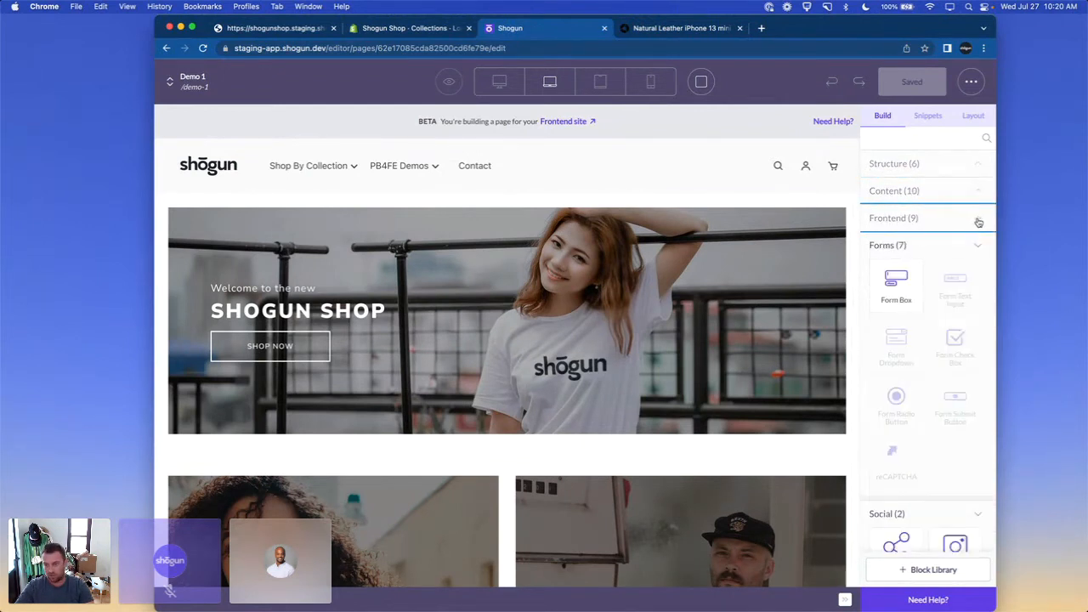
{"action": "left_click", "coordinate": [918, 220]}
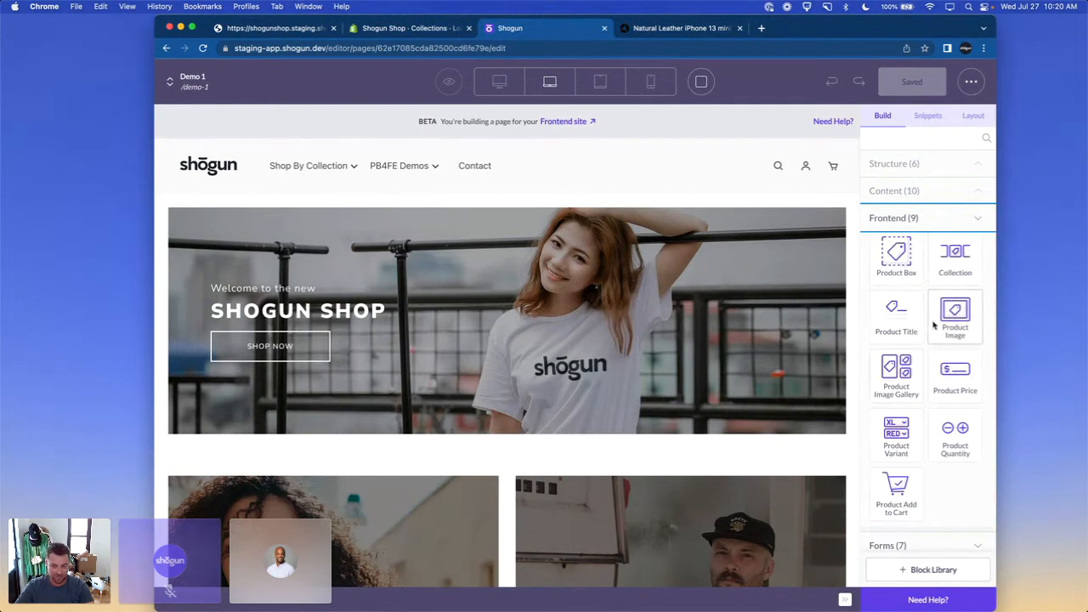
{"action": "left_click", "coordinate": [977, 224]}
{"action": "scroll", "coordinate": [958, 320], "scroll_direction": "down", "scroll_amount": 1}
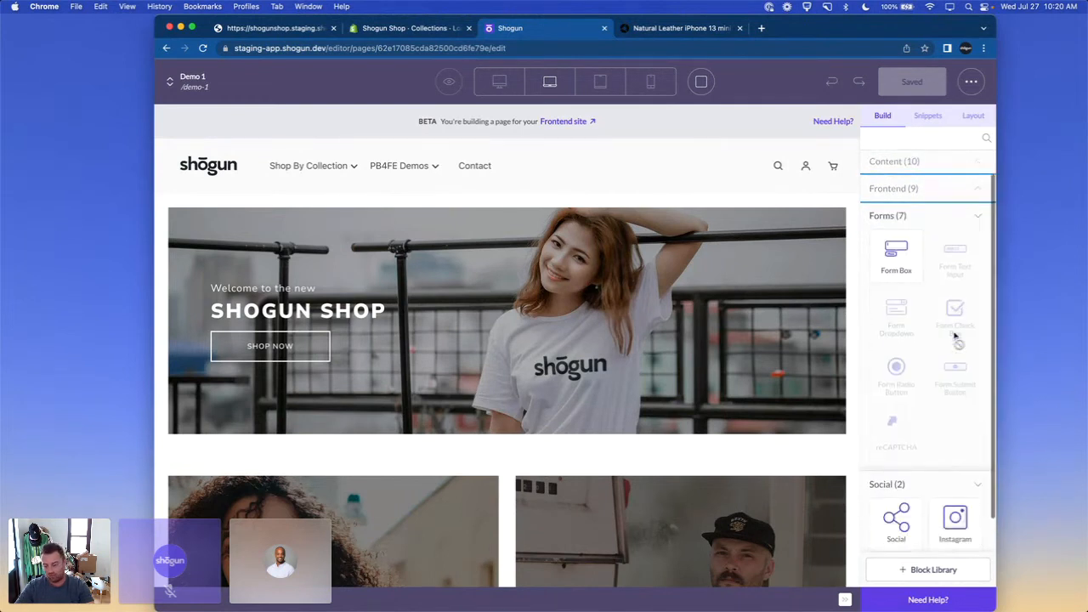
{"action": "scroll", "coordinate": [956, 339], "scroll_direction": "up", "scroll_amount": 1}
{"action": "left_click", "coordinate": [977, 223]}
{"action": "left_click", "coordinate": [978, 191]}
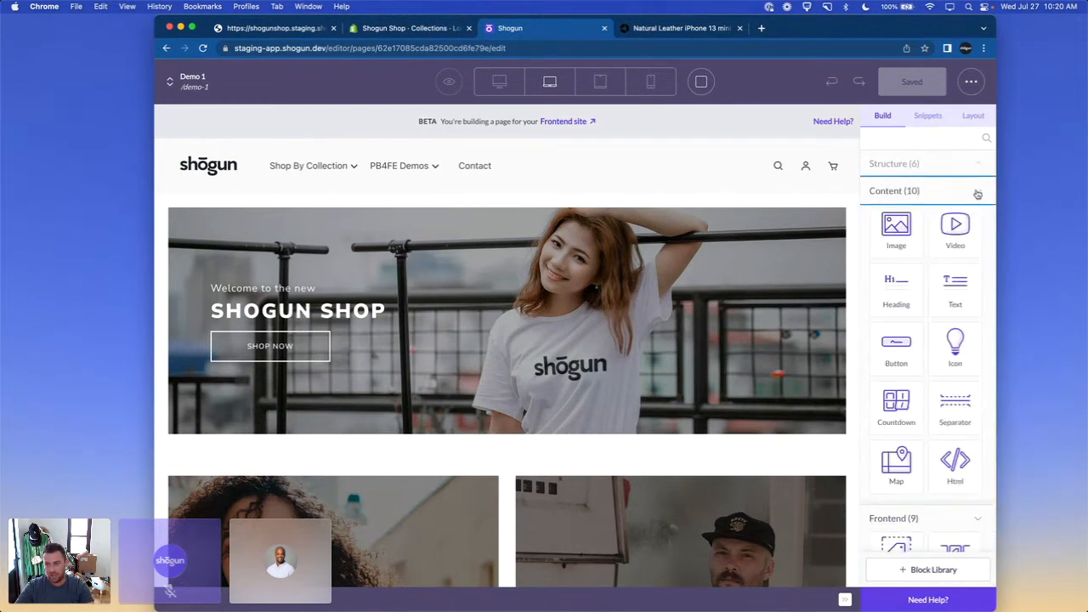
{"action": "left_click", "coordinate": [978, 164]}
Step: Add a Columns element beneath the long-sleeve products and set its number of columns to 4
{"action": "scroll", "coordinate": [741, 335], "scroll_direction": "down", "scroll_amount": 10}
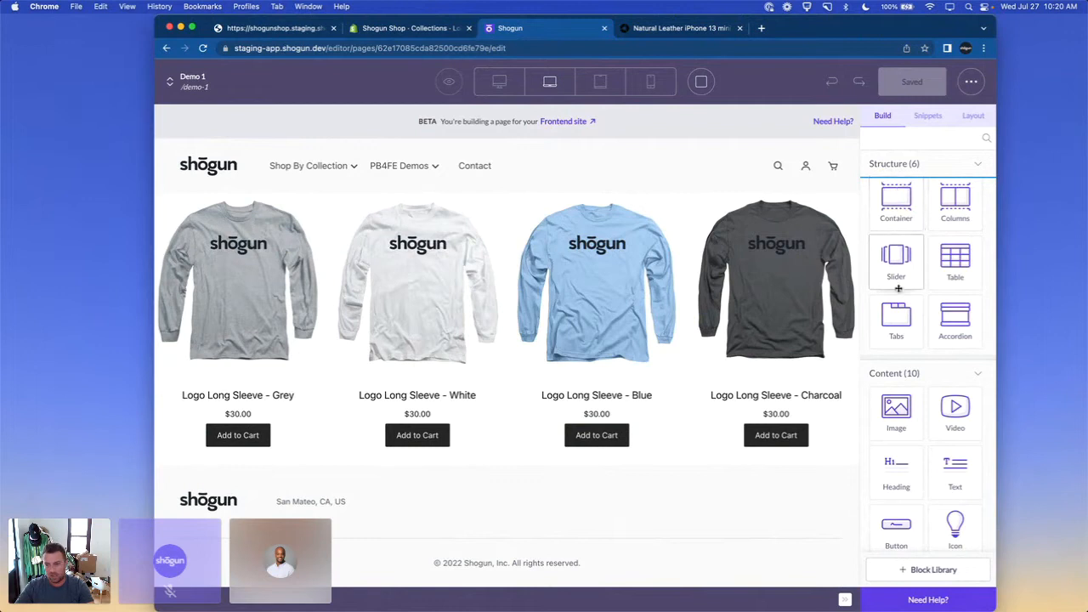
{"action": "left_click_drag", "start_coordinate": [954, 198], "coordinate": [548, 426]}
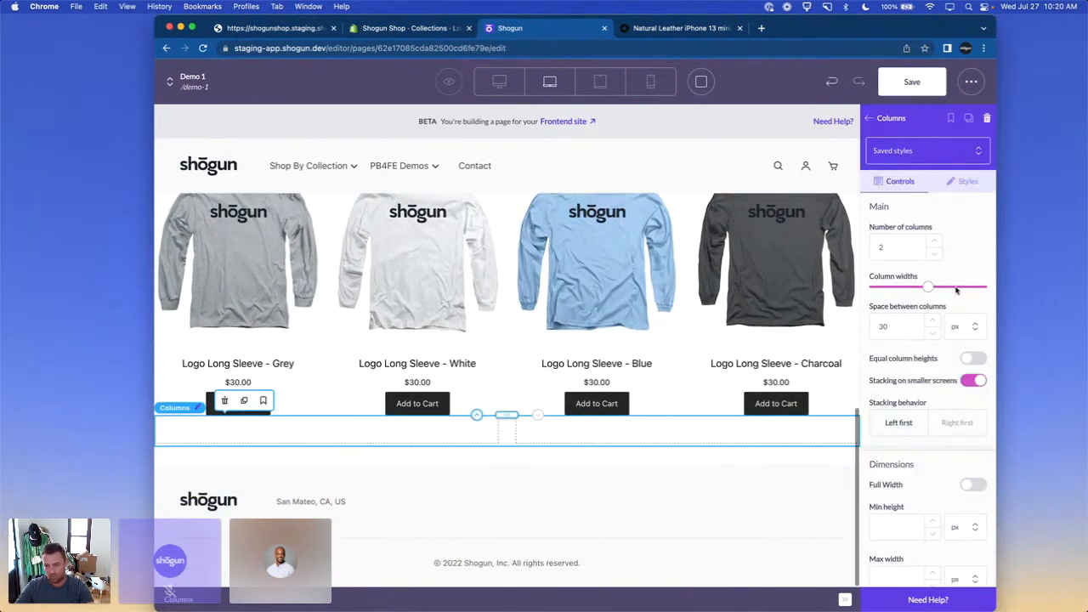
{"action": "left_click", "coordinate": [935, 241]}
{"action": "left_click", "coordinate": [935, 241]}
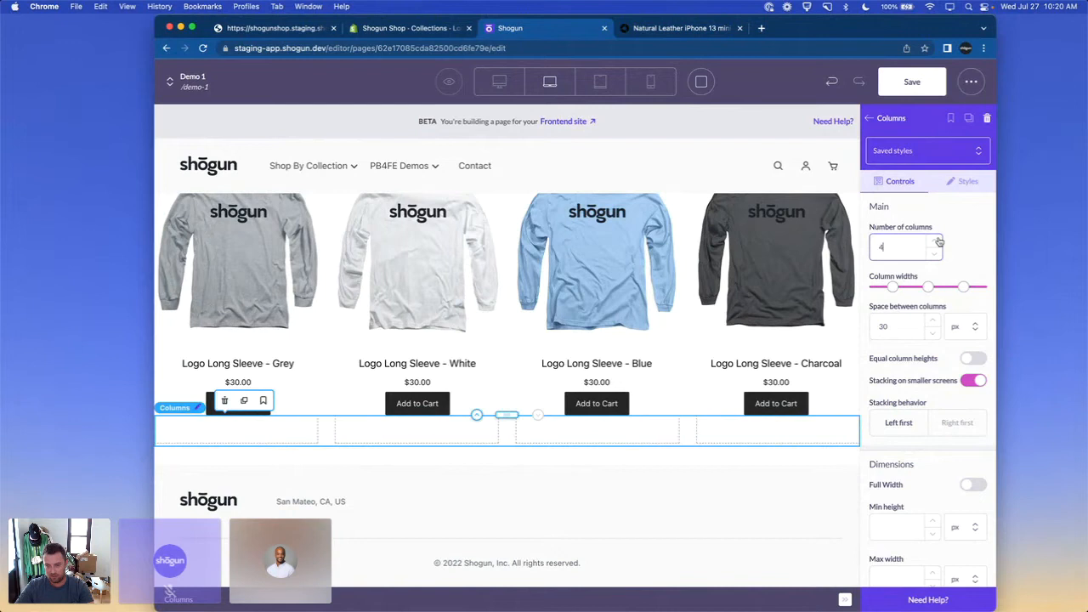
Step: Place a Heading element in each of the first two columns of the new row
{"action": "left_click", "coordinate": [869, 119]}
{"action": "scroll", "coordinate": [910, 340], "scroll_direction": "down", "scroll_amount": 2}
{"action": "left_click_drag", "start_coordinate": [902, 372], "coordinate": [274, 436]}
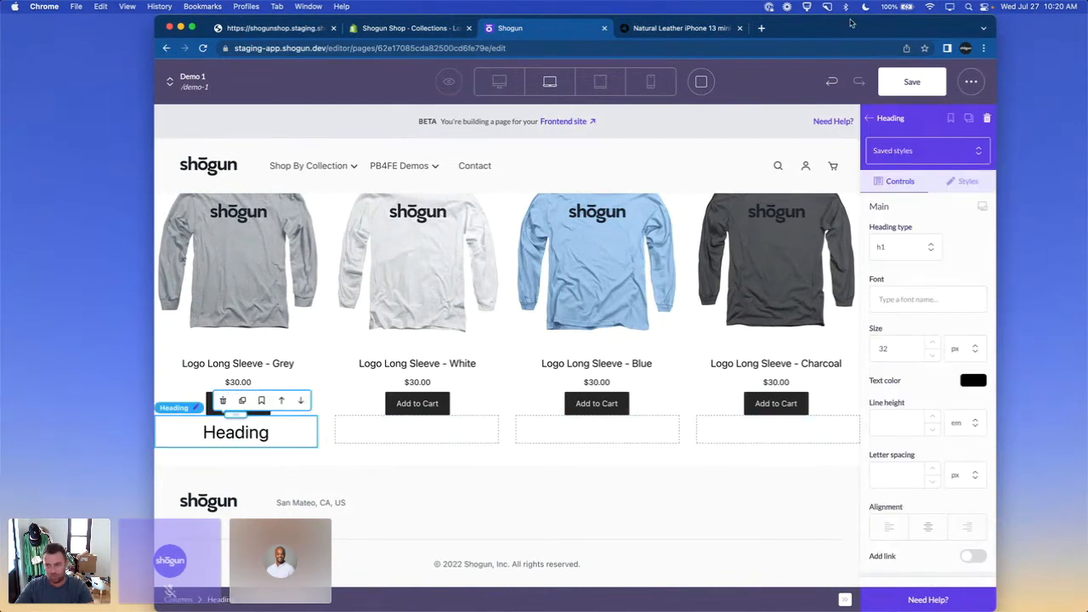
{"action": "left_click", "coordinate": [868, 122]}
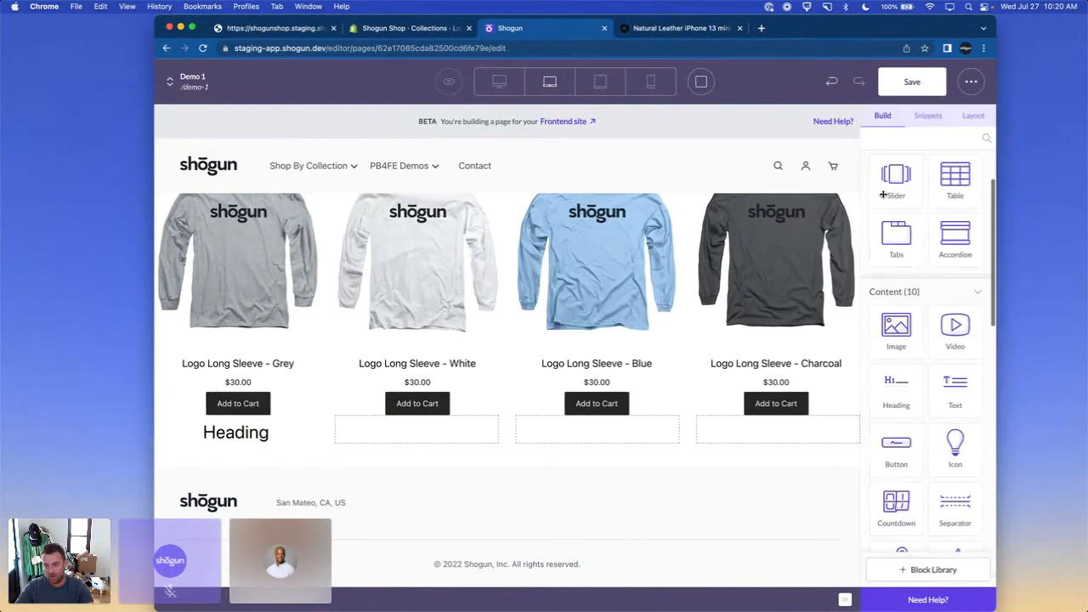
{"action": "left_click_drag", "start_coordinate": [896, 387], "coordinate": [459, 431]}
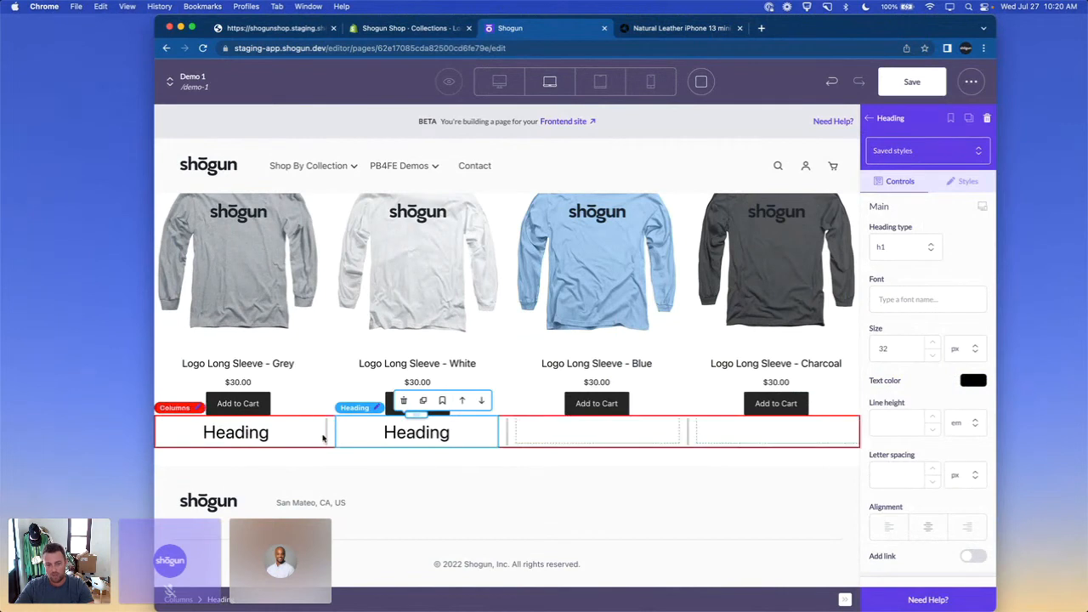
{"action": "left_click", "coordinate": [869, 121]}
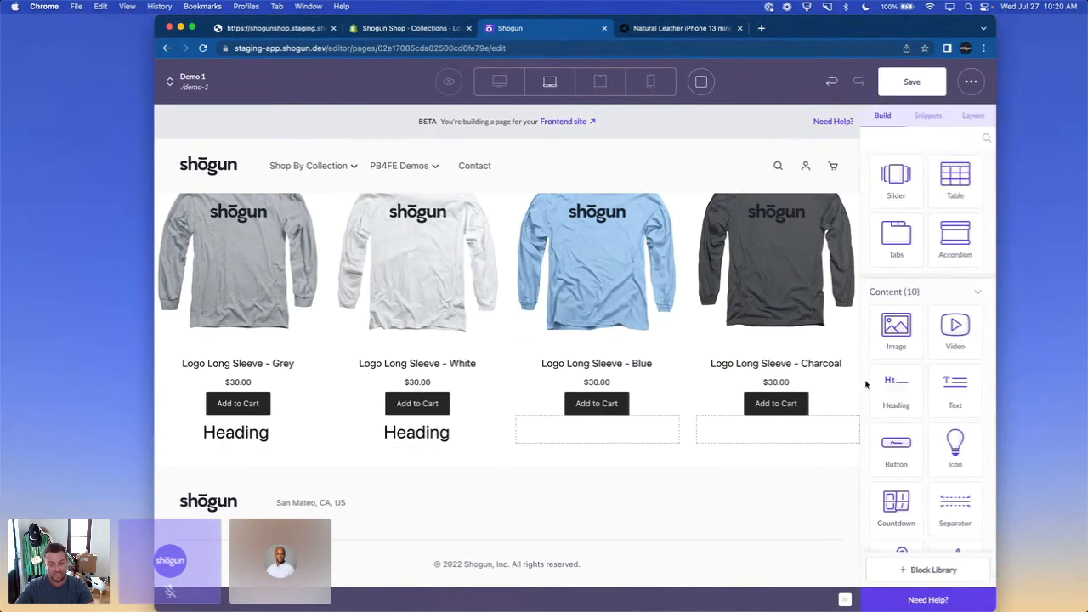
Step: Insert the Hero Banner 2 snippet beneath the four-column row
{"action": "left_click", "coordinate": [927, 117]}
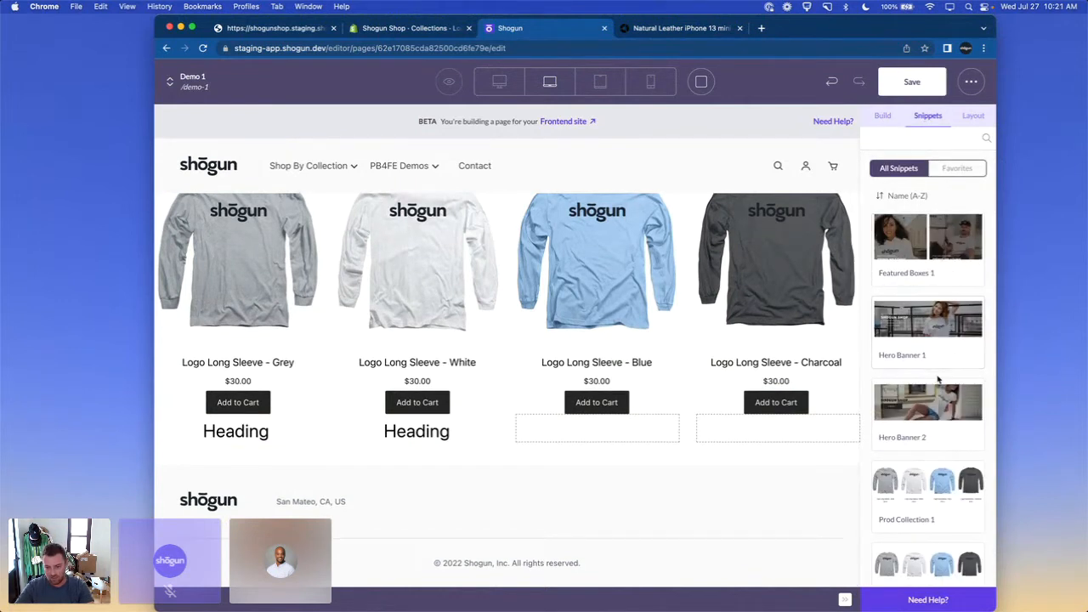
{"action": "left_click_drag", "start_coordinate": [928, 399], "coordinate": [620, 457]}
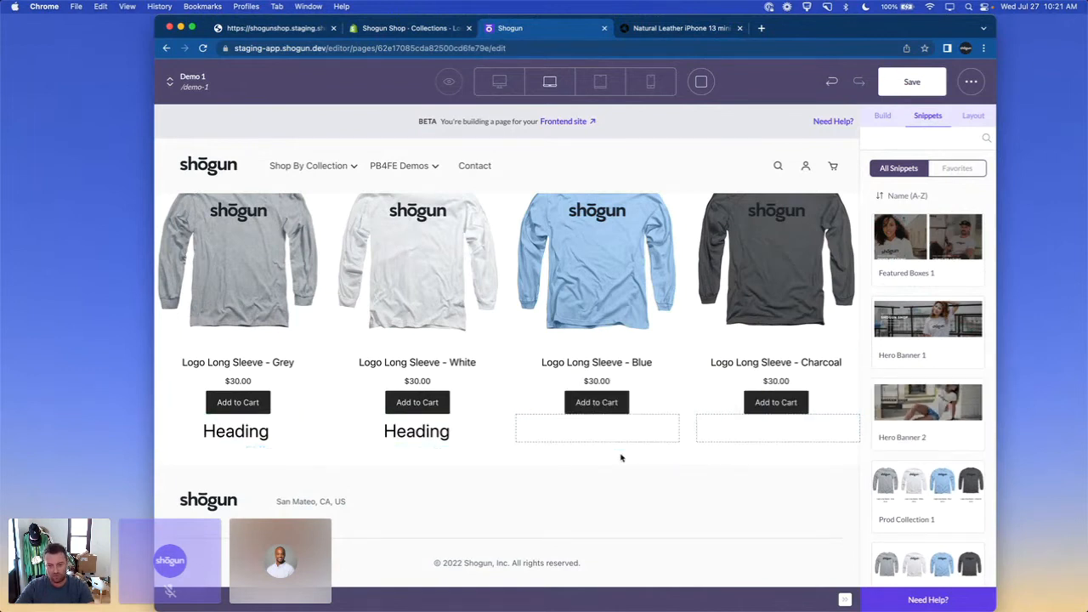
{"action": "scroll", "coordinate": [476, 396], "scroll_direction": "down", "scroll_amount": 3}
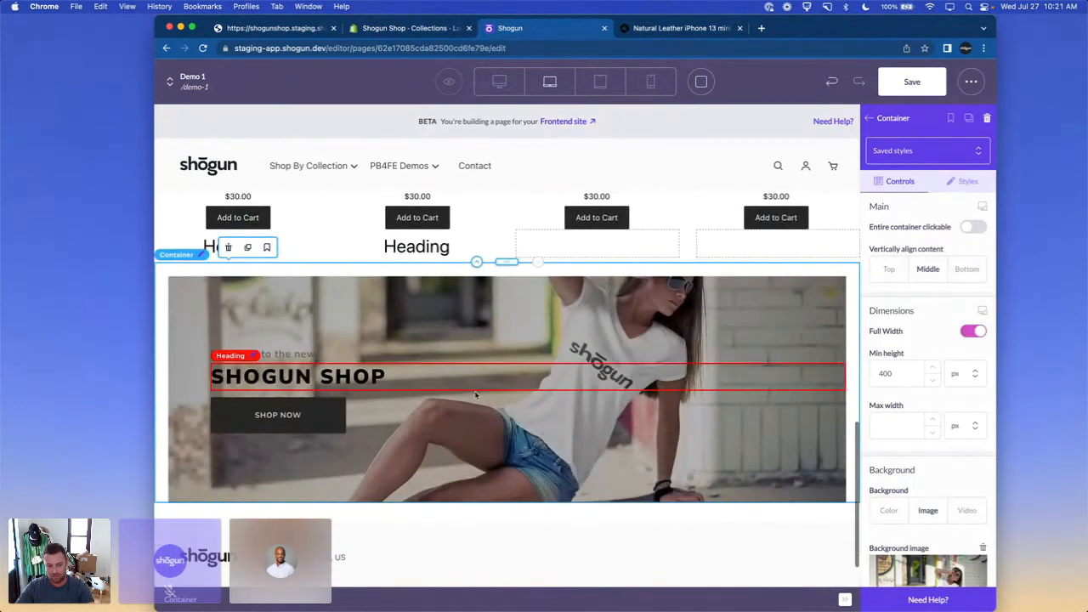
Step: Inspect the settings of the new banner's button, SHOGUN SHOP heading and welcome text
{"action": "left_click", "coordinate": [311, 426]}
{"action": "triple_click", "coordinate": [346, 380]}
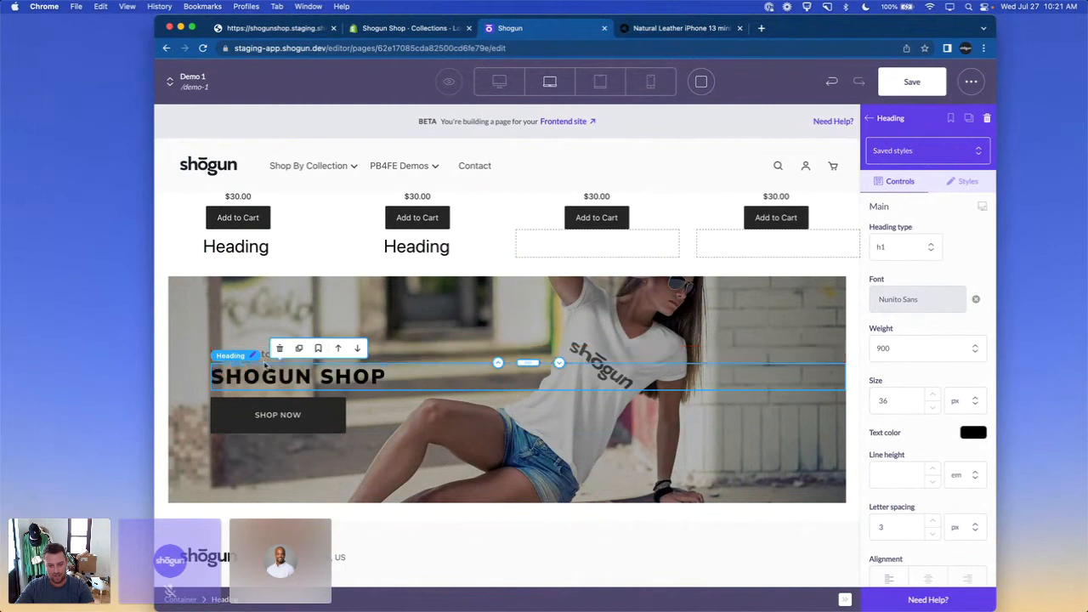
{"action": "left_click", "coordinate": [255, 353]}
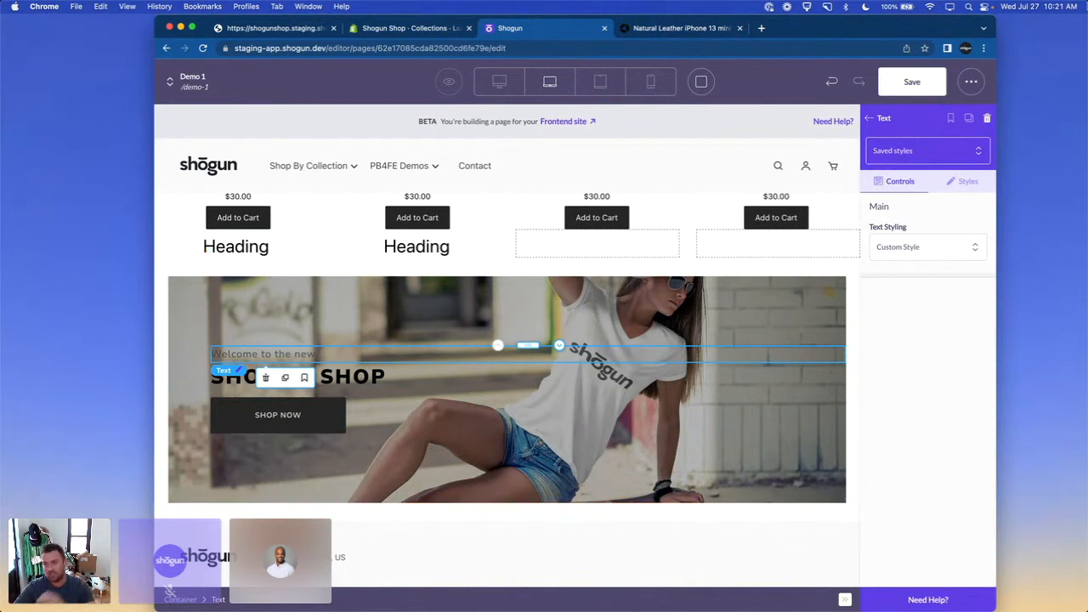
Step: Browse the Block Library through all blocks and the Heroes and Highlights categories, then close it
{"action": "left_click", "coordinate": [872, 118]}
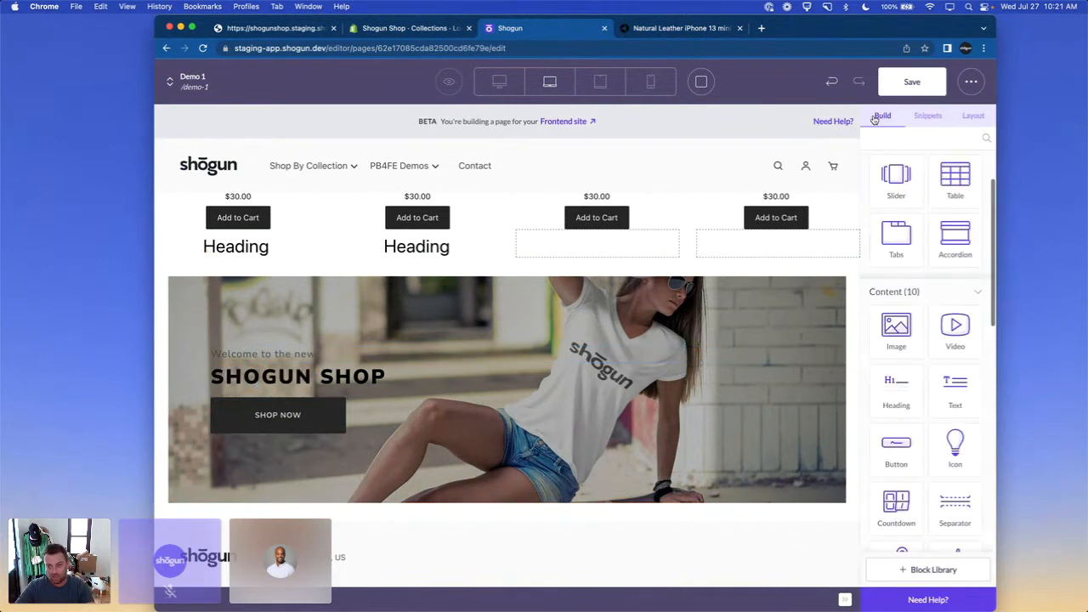
{"action": "left_click", "coordinate": [933, 570]}
{"action": "scroll", "coordinate": [862, 343], "scroll_direction": "down", "scroll_amount": 5}
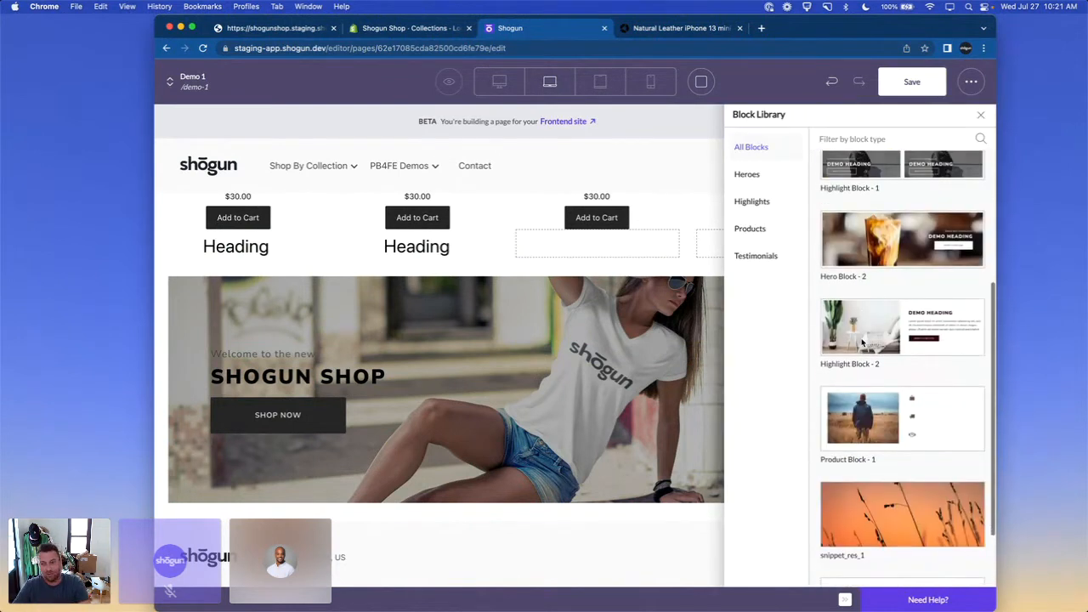
{"action": "scroll", "coordinate": [850, 255], "scroll_direction": "up", "scroll_amount": 5}
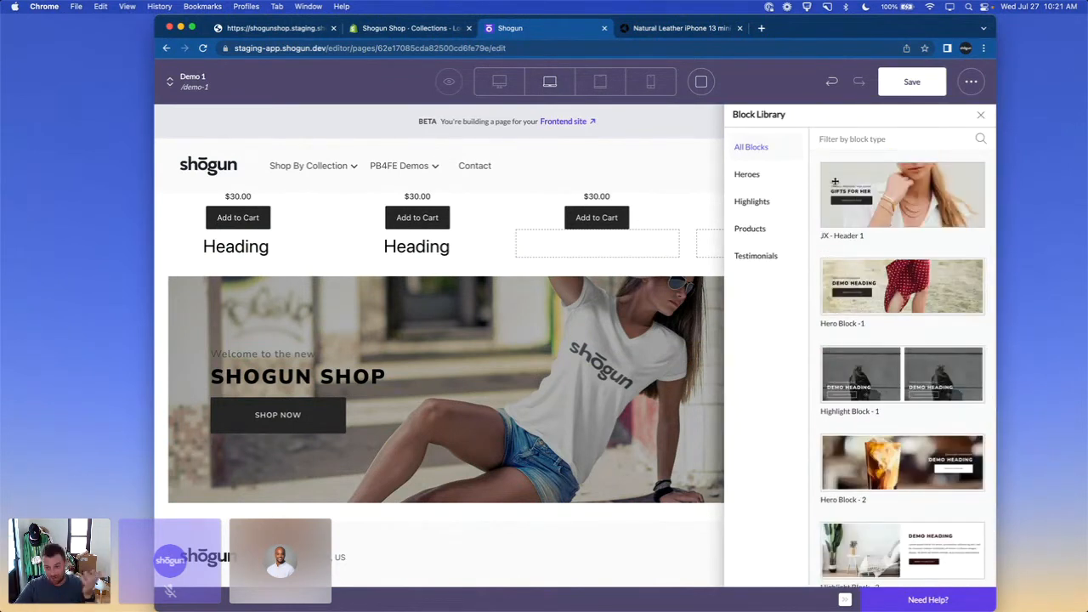
{"action": "left_click", "coordinate": [758, 179]}
{"action": "left_click", "coordinate": [756, 201]}
{"action": "left_click", "coordinate": [758, 176]}
{"action": "left_click", "coordinate": [758, 149]}
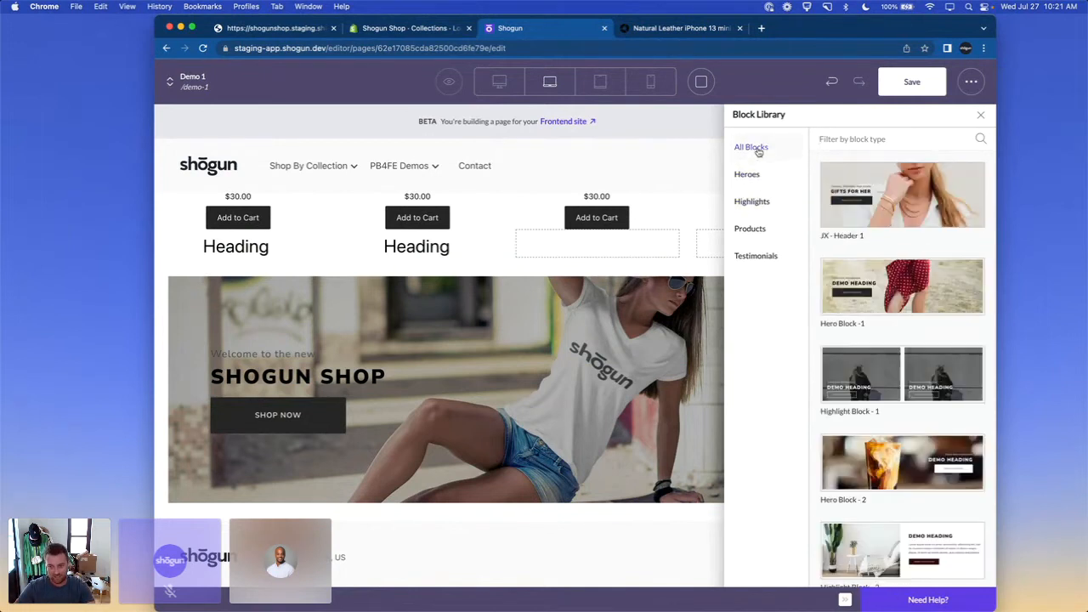
{"action": "left_click", "coordinate": [980, 114]}
Step: Review the saved snippets and look over the columns and banner added to the page
{"action": "left_click", "coordinate": [928, 117]}
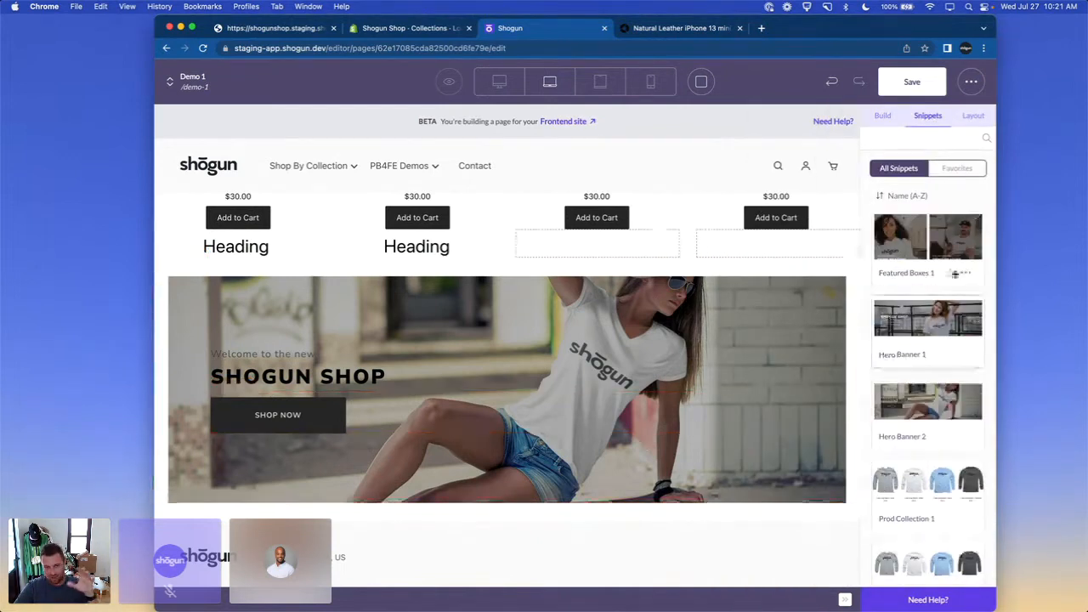
{"action": "scroll", "coordinate": [930, 413], "scroll_direction": "down", "scroll_amount": 3}
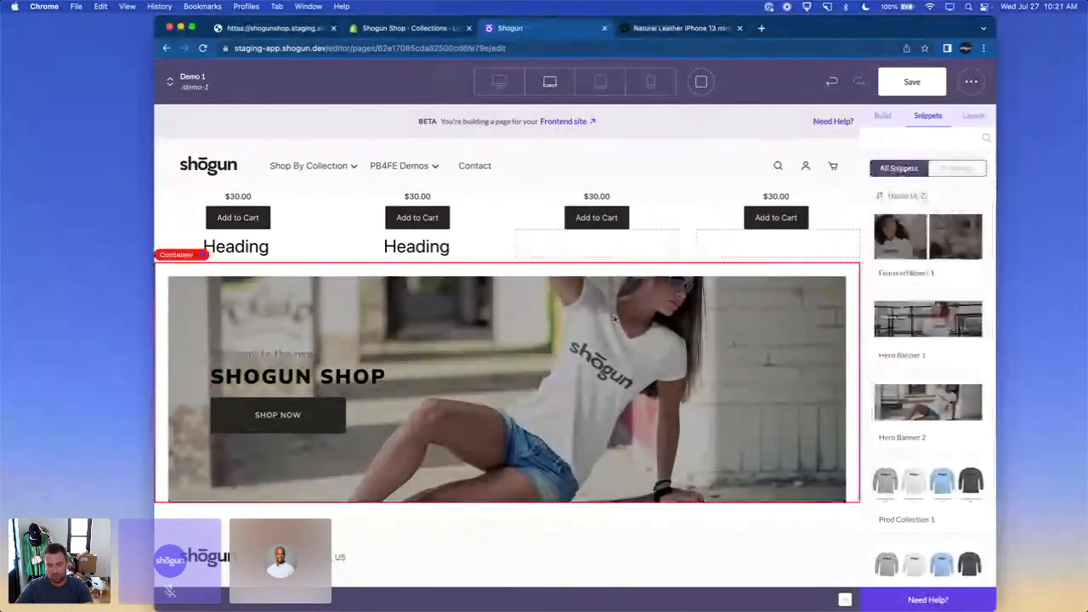
{"action": "scroll", "coordinate": [658, 338], "scroll_direction": "up", "scroll_amount": 2}
{"action": "scroll", "coordinate": [658, 337], "scroll_direction": "up", "scroll_amount": 1}
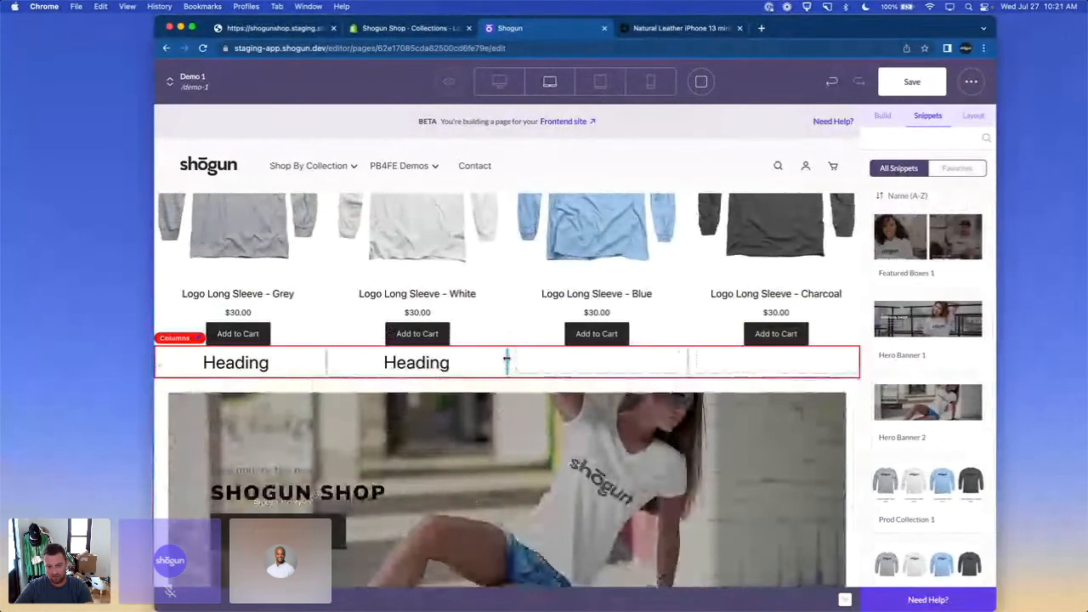
Step: Select the four-column row and look through the Structure, Content and Frontend elements available for its empty columns
{"action": "left_click", "coordinate": [508, 360]}
{"action": "left_click", "coordinate": [869, 118]}
{"action": "scroll", "coordinate": [944, 352], "scroll_direction": "down", "scroll_amount": 2}
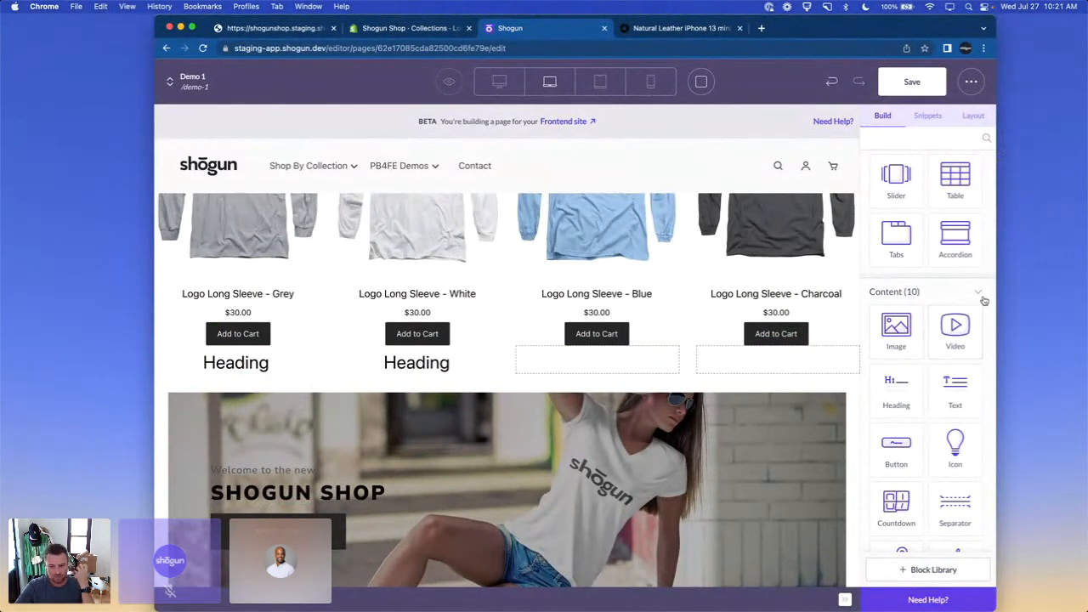
{"action": "scroll", "coordinate": [935, 340], "scroll_direction": "down", "scroll_amount": 10}
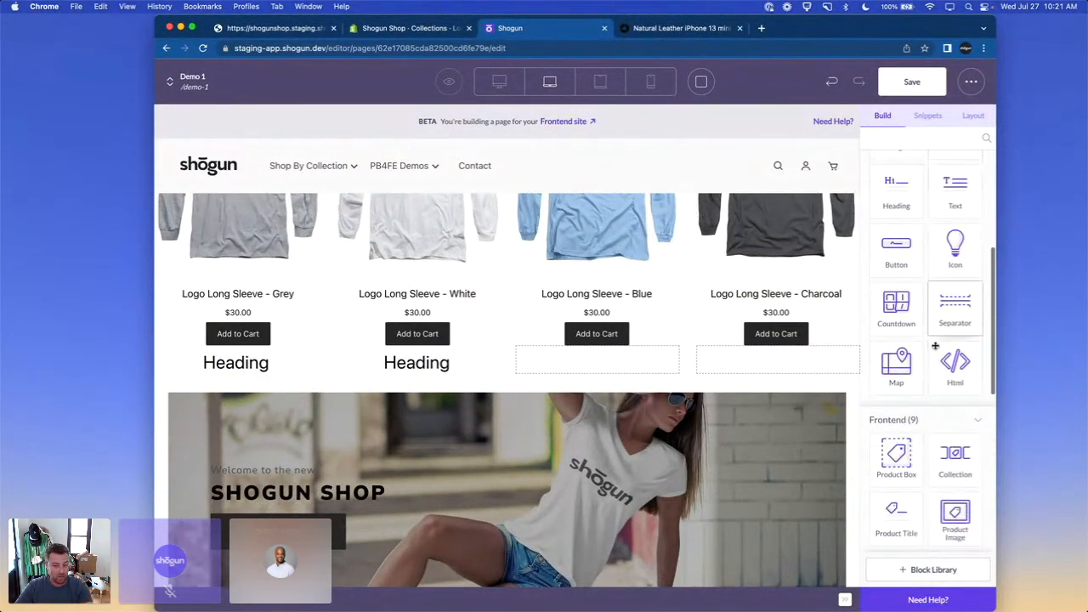
{"action": "scroll", "coordinate": [935, 346], "scroll_direction": "up", "scroll_amount": 10}
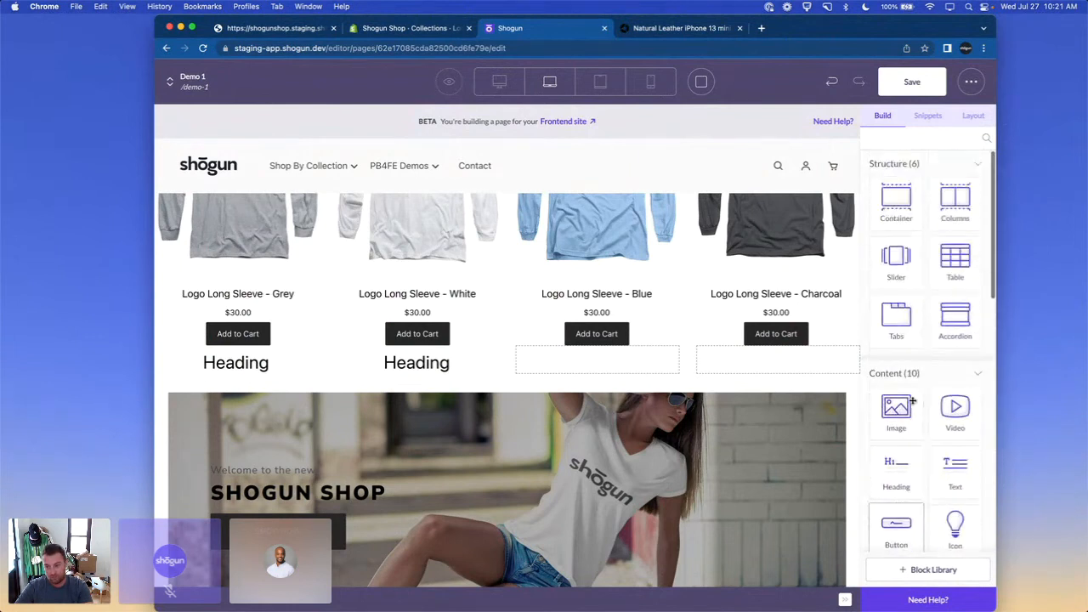
{"action": "scroll", "coordinate": [912, 401], "scroll_direction": "down", "scroll_amount": 5}
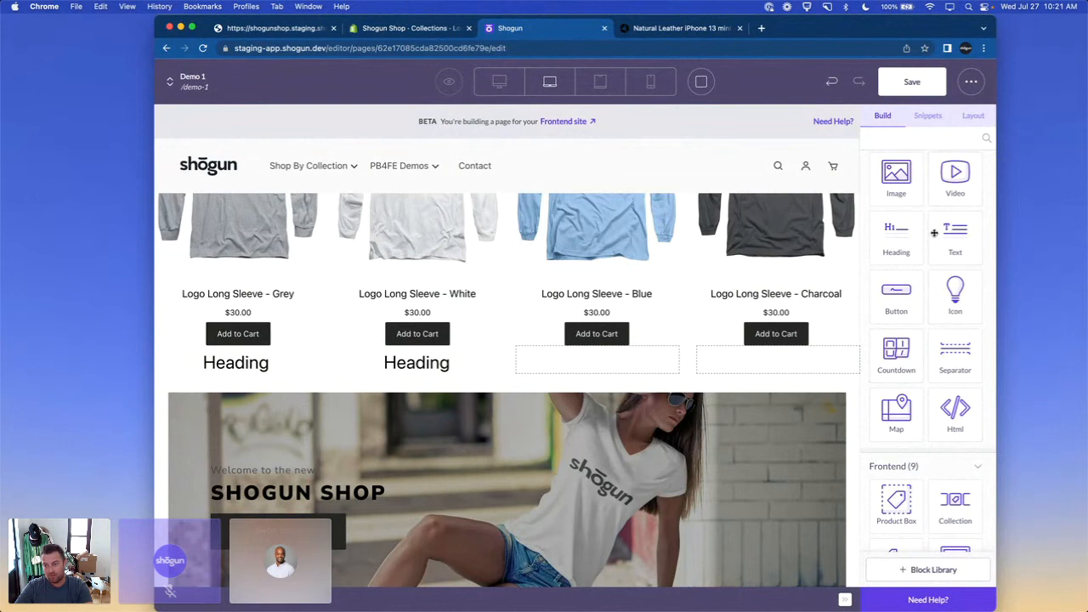
{"action": "mouse_move", "coordinate": [922, 236]}
{"action": "left_mouse_down"}
{"action": "mouse_move", "coordinate": [953, 406]}
{"action": "mouse_move", "coordinate": [589, 387]}
{"action": "mouse_move", "coordinate": [506, 359]}
{"action": "left_mouse_up"}
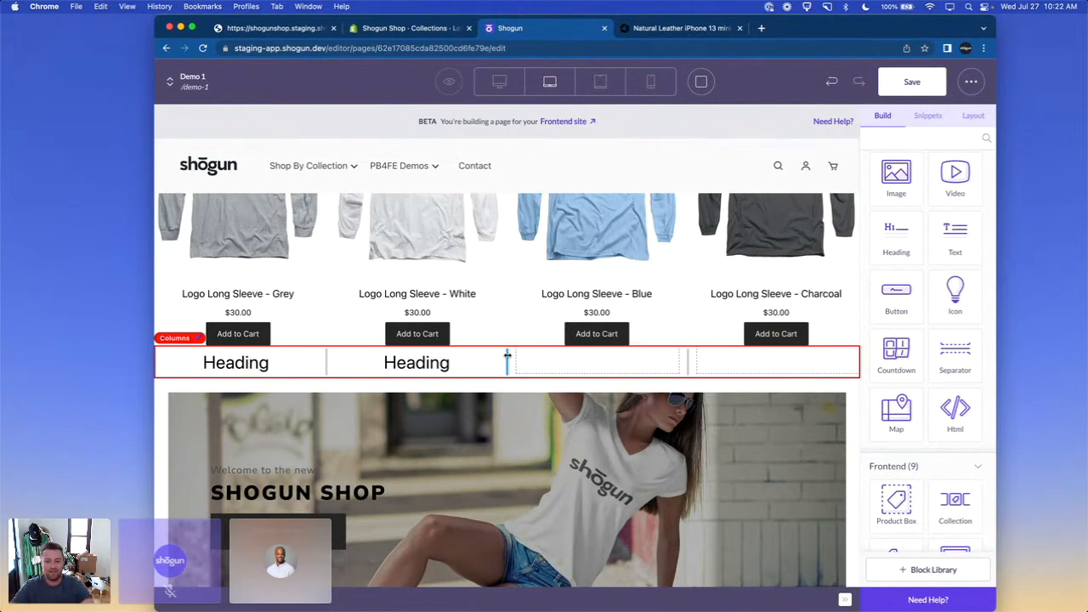
Step: Select the four-column row between the long-sleeve products and the banner to view its column settings
{"action": "scroll", "coordinate": [510, 360], "scroll_direction": "up", "scroll_amount": 5}
{"action": "scroll", "coordinate": [529, 364], "scroll_direction": "down", "scroll_amount": 5}
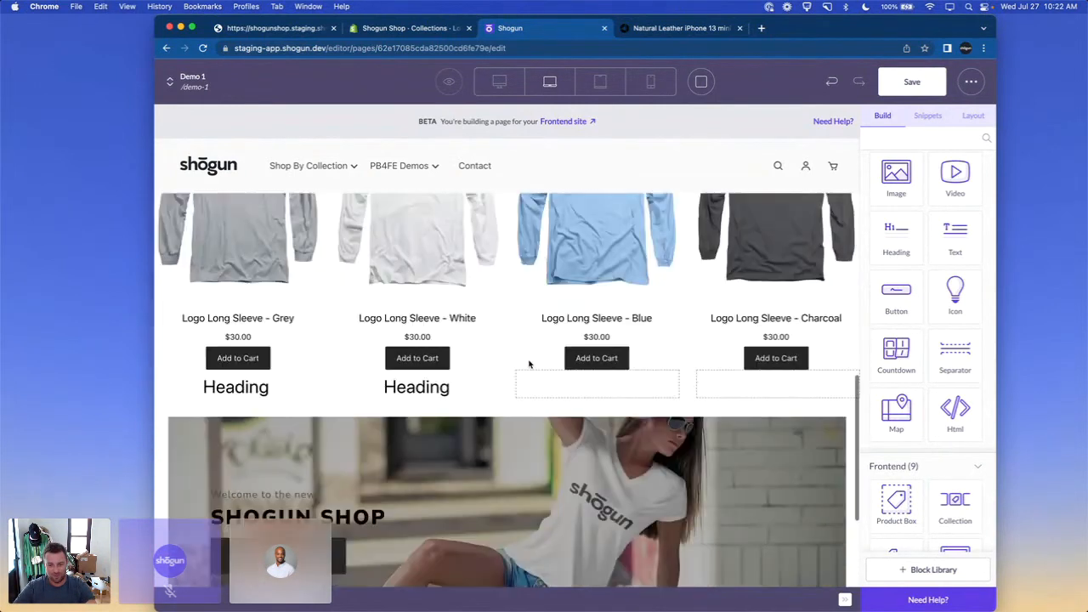
{"action": "scroll", "coordinate": [528, 364], "scroll_direction": "down", "scroll_amount": 1}
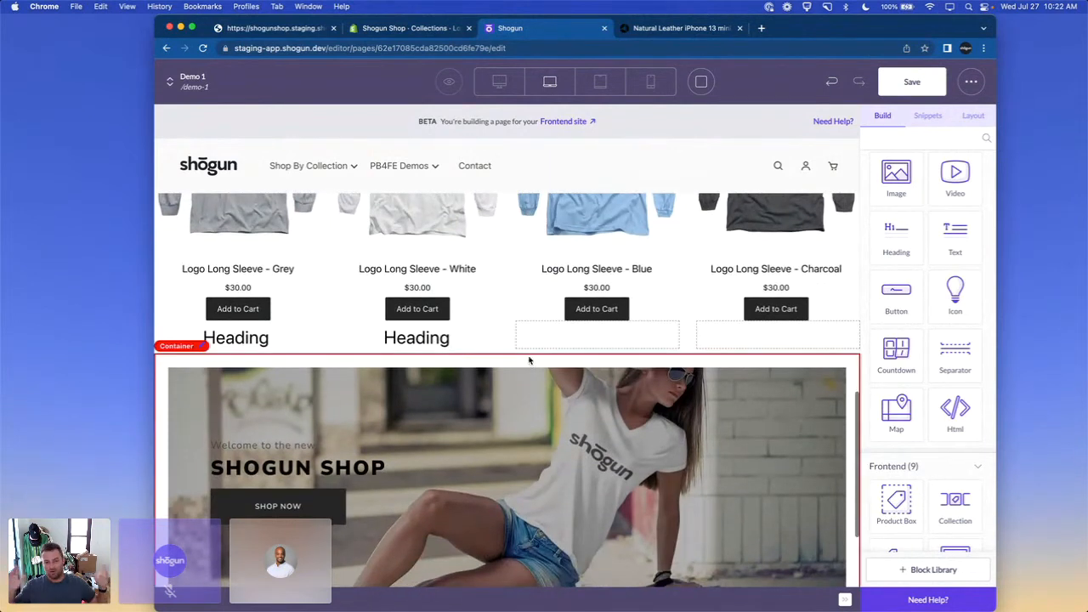
{"action": "left_click", "coordinate": [529, 360]}
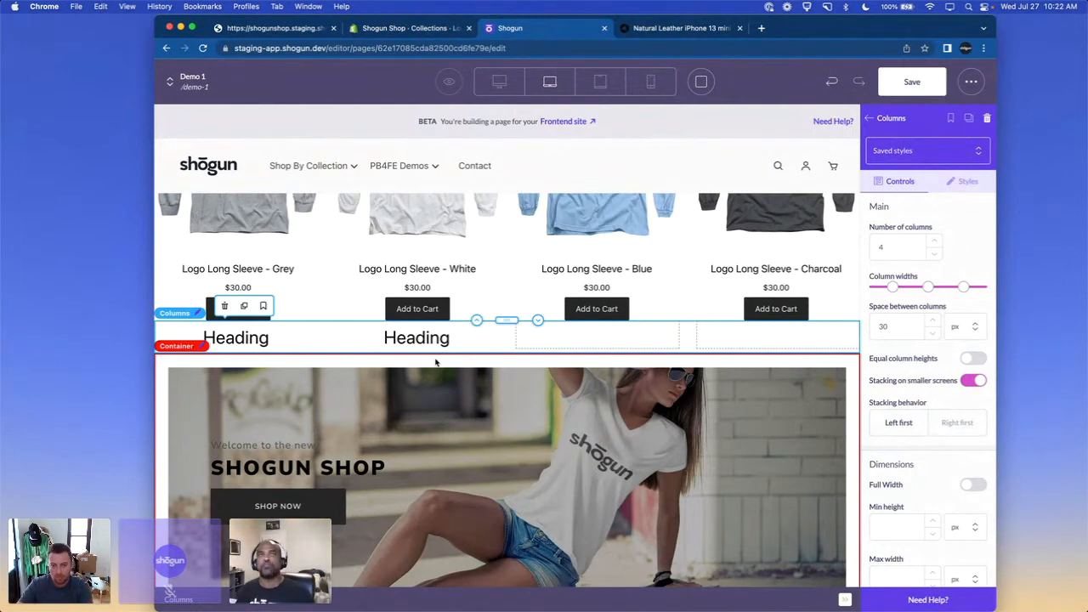
Step: Switch to the Nomad product page and preview the Modern Leather Case in Black, Rustic Brown, Black again and Natural
{"action": "left_click", "coordinate": [687, 28]}
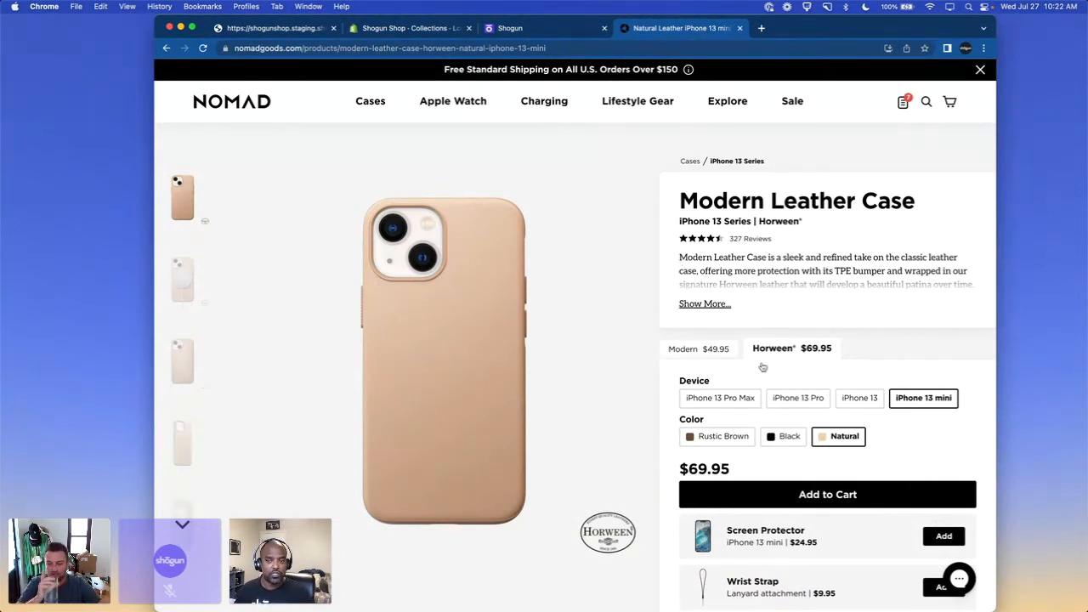
{"action": "left_click", "coordinate": [794, 438]}
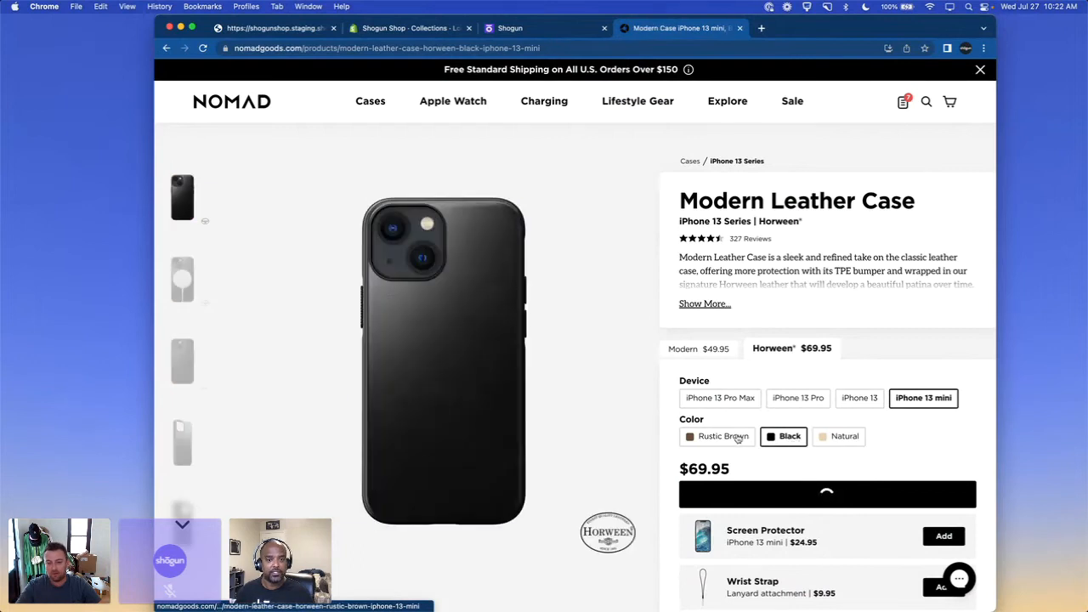
{"action": "left_click", "coordinate": [736, 437]}
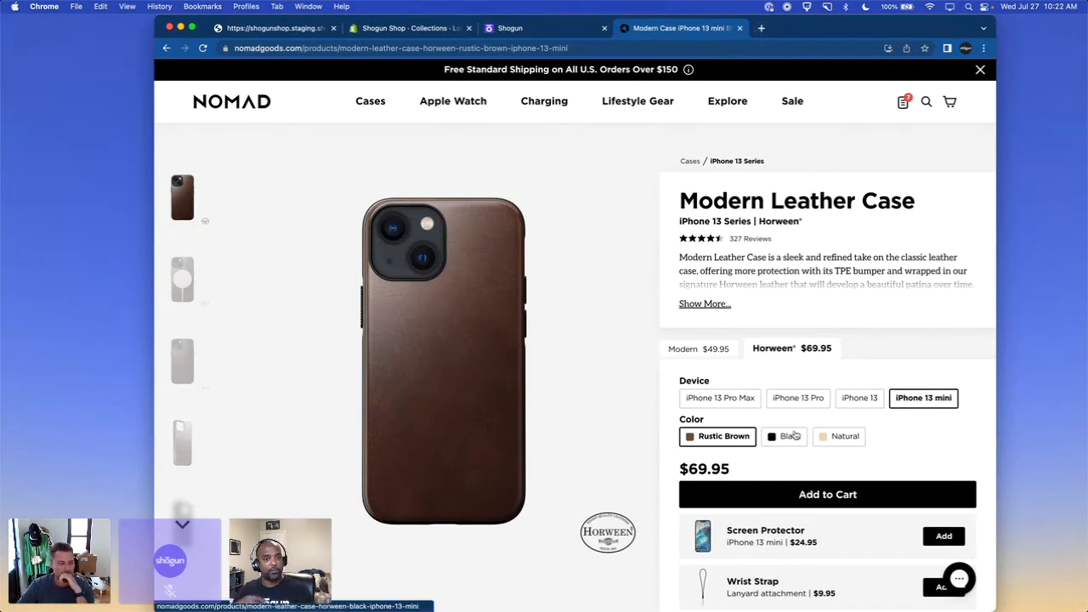
{"action": "scroll", "coordinate": [807, 429], "scroll_direction": "down", "scroll_amount": 1}
{"action": "scroll", "coordinate": [795, 434], "scroll_direction": "down", "scroll_amount": 1}
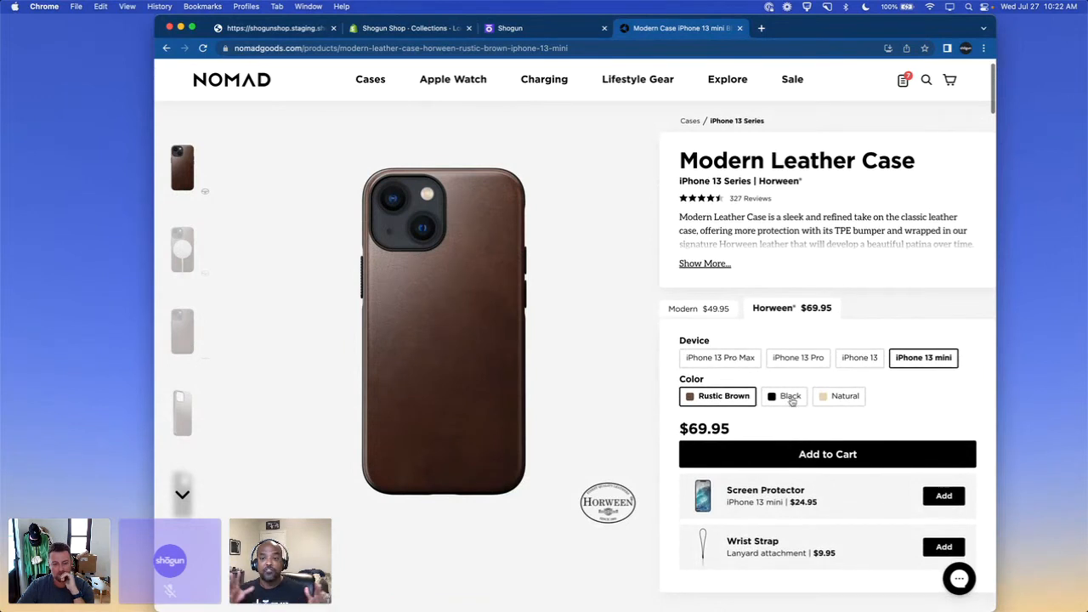
{"action": "left_click", "coordinate": [791, 398]}
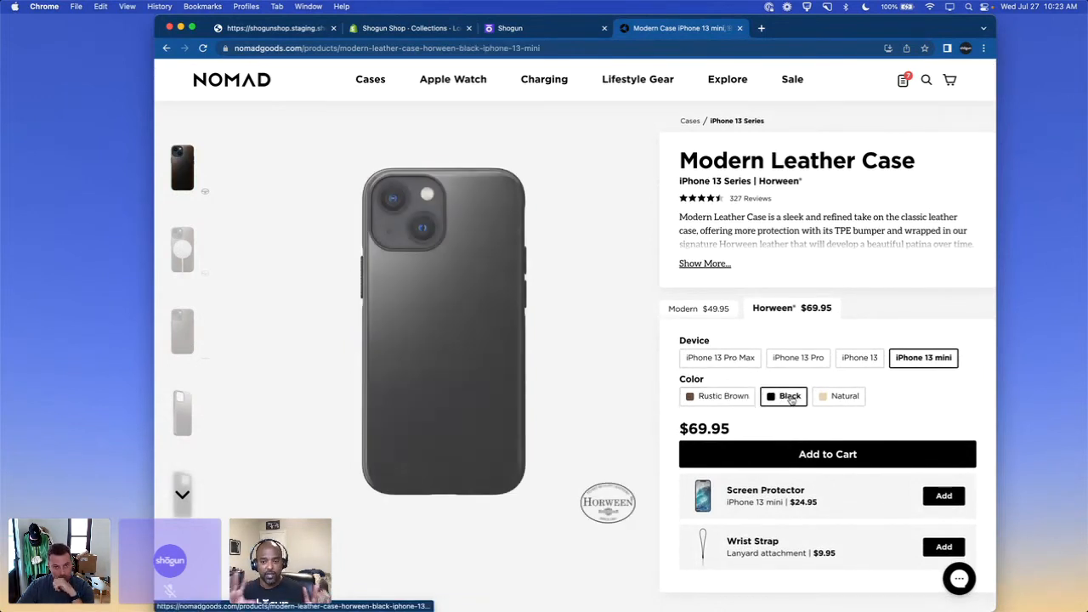
{"action": "left_click", "coordinate": [829, 399]}
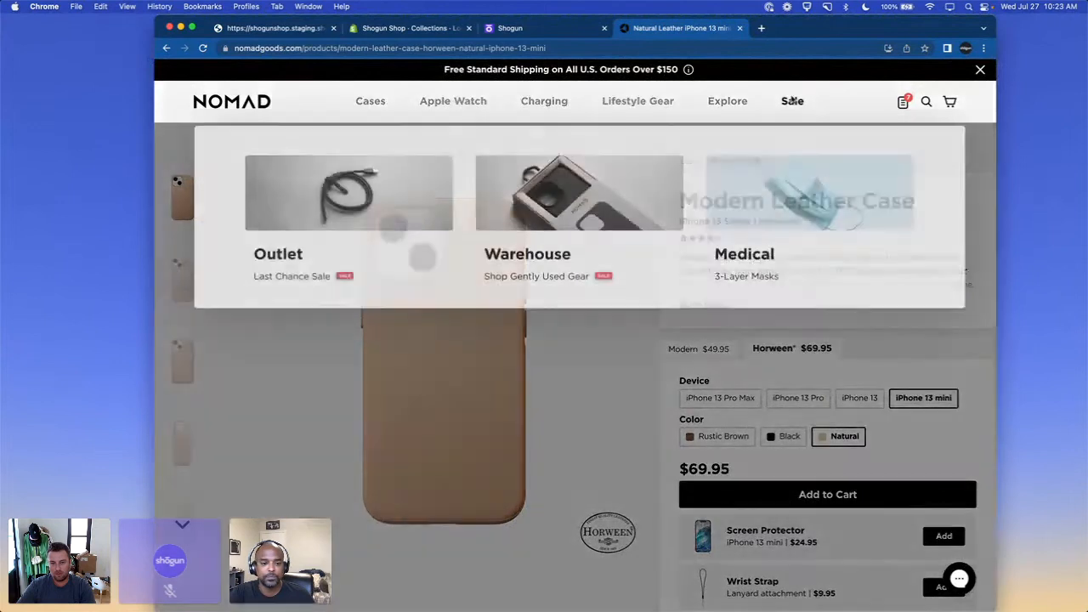
Step: Open Nomad's Outlet Sale collection and look over its AirTag product cards
{"action": "left_click", "coordinate": [792, 101]}
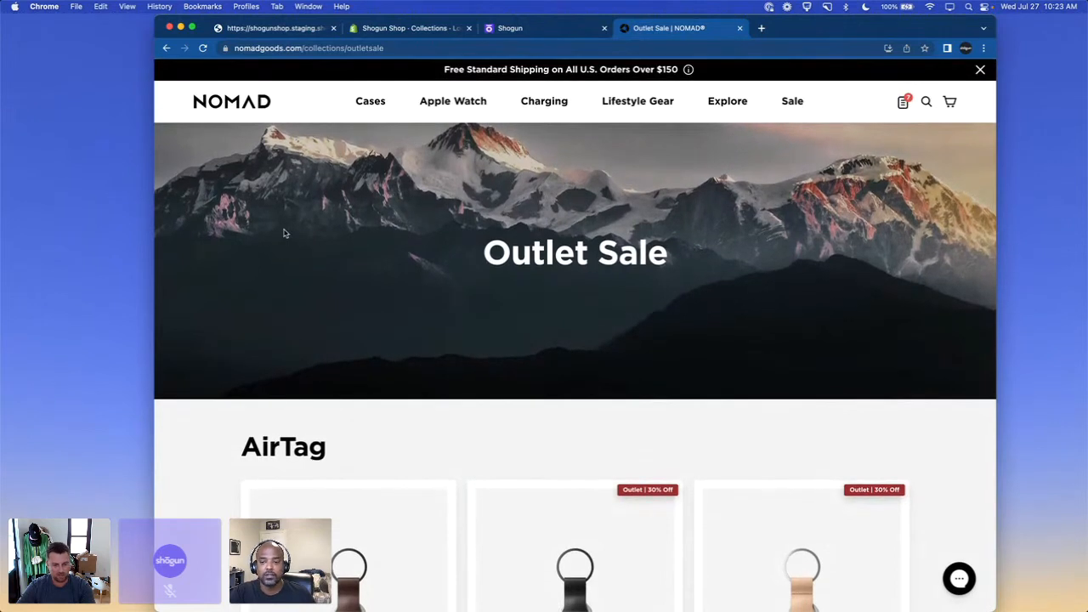
{"action": "scroll", "coordinate": [490, 422], "scroll_direction": "down", "scroll_amount": 3}
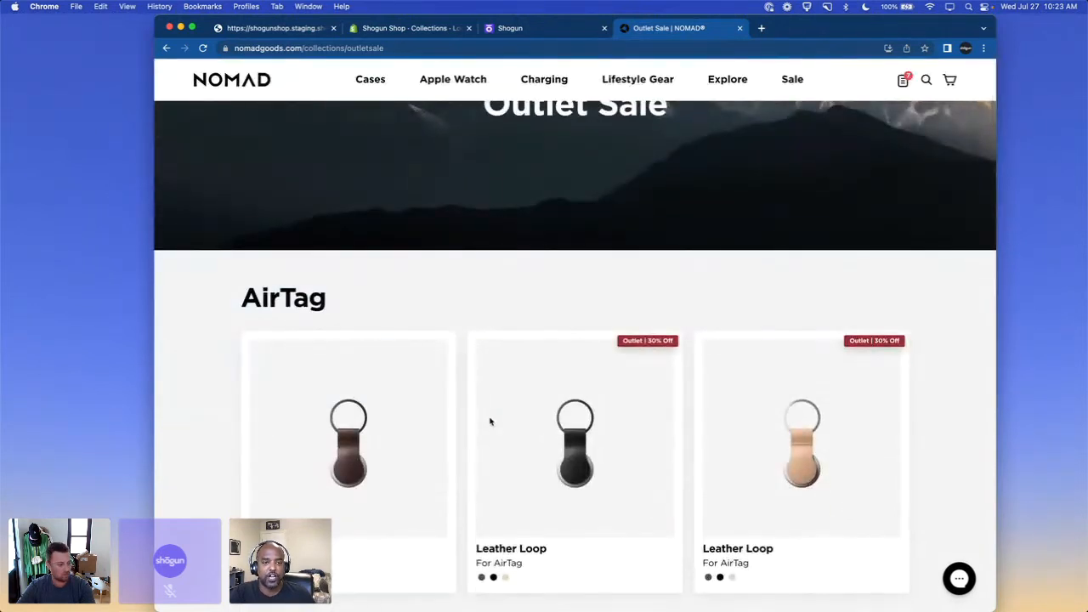
{"action": "scroll", "coordinate": [489, 421], "scroll_direction": "down", "scroll_amount": 1}
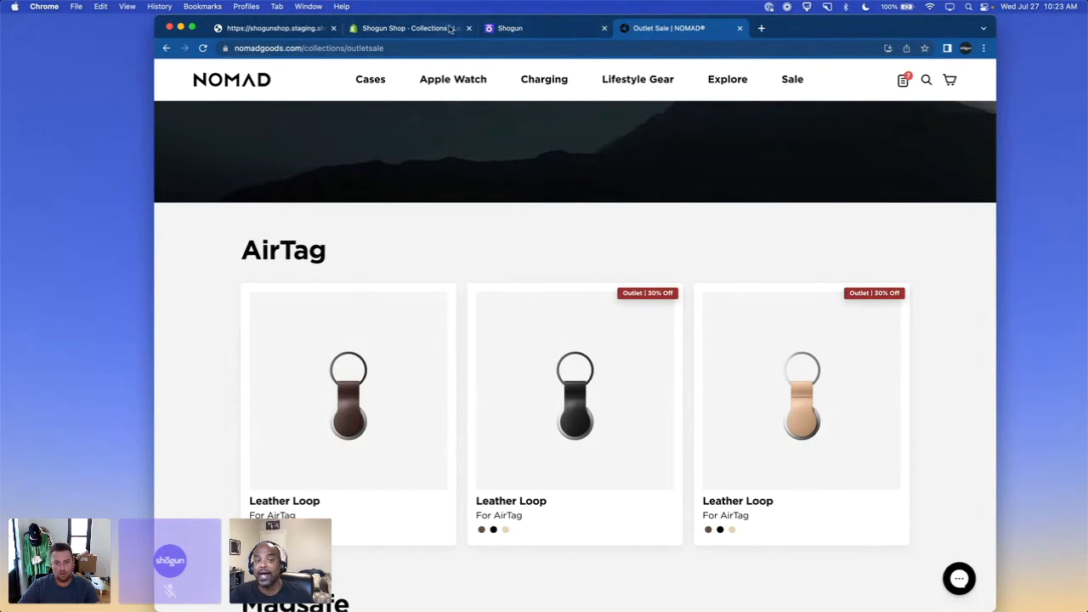
Step: Return to the Shogun page editor and open the Demo 1 page in the linked Frontend site
{"action": "left_click", "coordinate": [518, 32]}
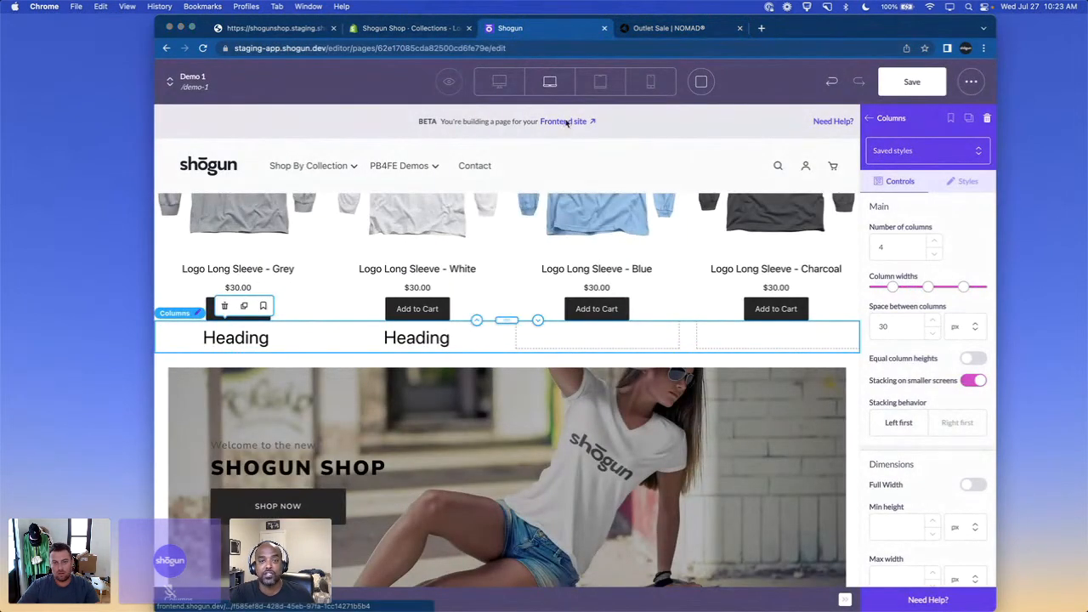
{"action": "left_click", "coordinate": [568, 122]}
{"action": "left_click", "coordinate": [585, 241]}
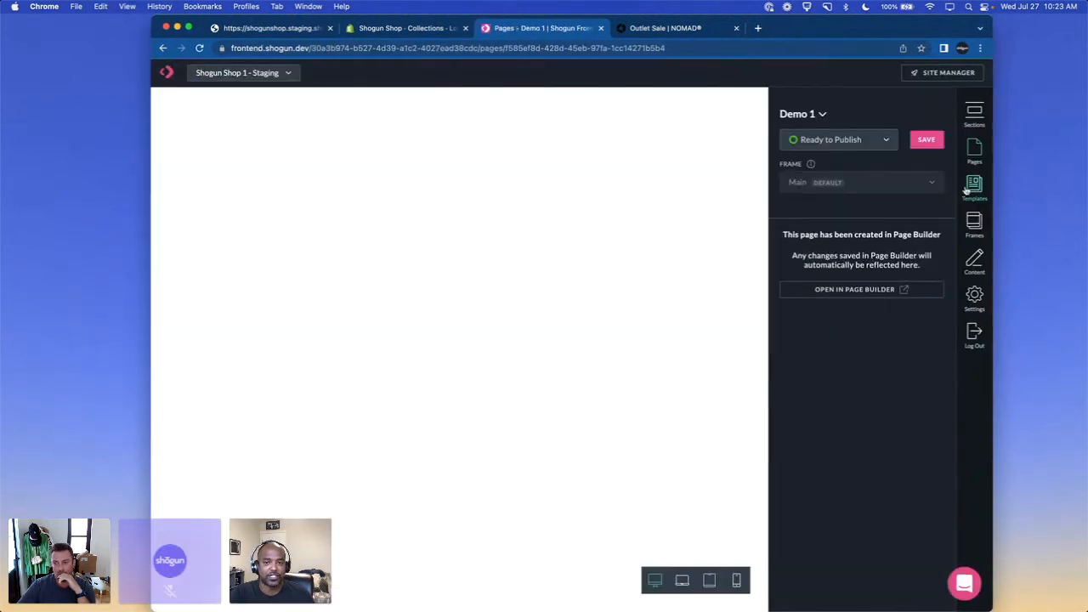
Step: Open the Products template and review its frame and page content sections
{"action": "left_click", "coordinate": [974, 185]}
{"action": "left_click", "coordinate": [252, 213]}
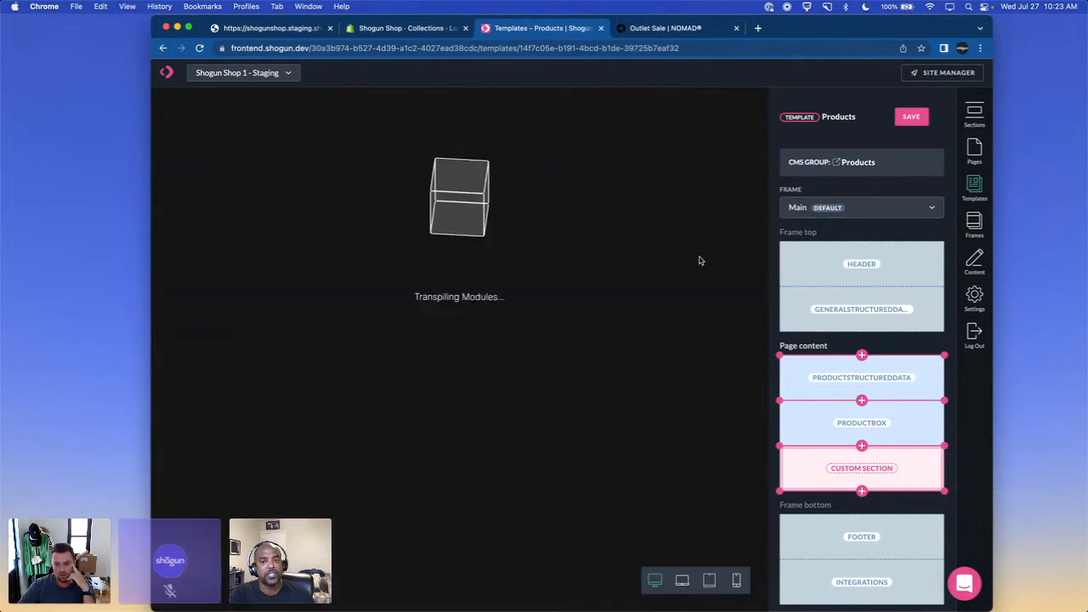
{"action": "scroll", "coordinate": [926, 391], "scroll_direction": "down", "scroll_amount": 1}
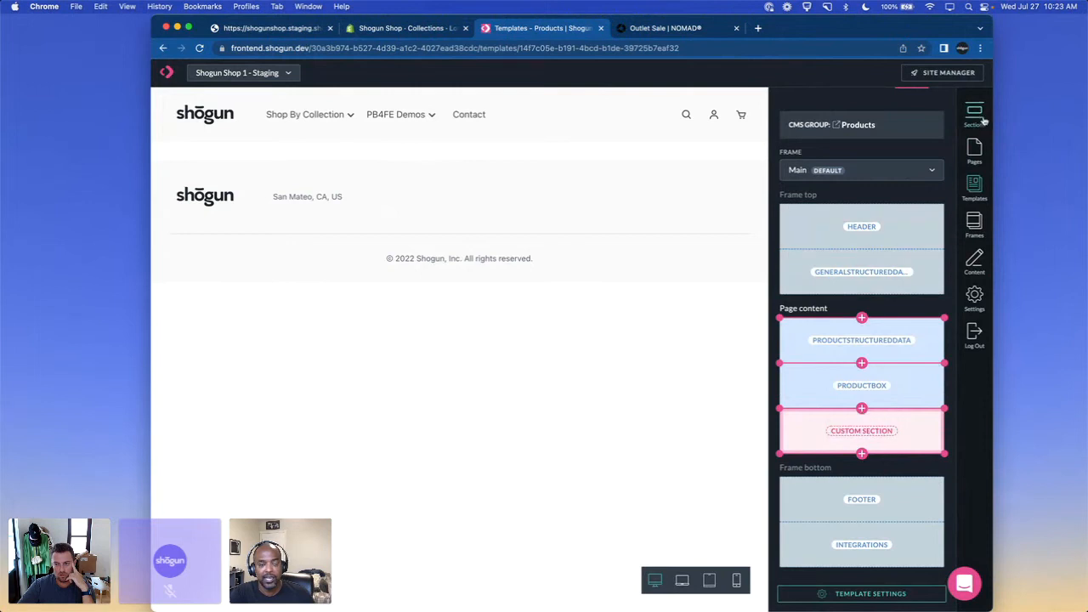
Step: Look through the site's pages grouped by template, then open the logo-hoodie-grey product page and review its sections
{"action": "left_click", "coordinate": [978, 148]}
{"action": "scroll", "coordinate": [306, 437], "scroll_direction": "down", "scroll_amount": 10}
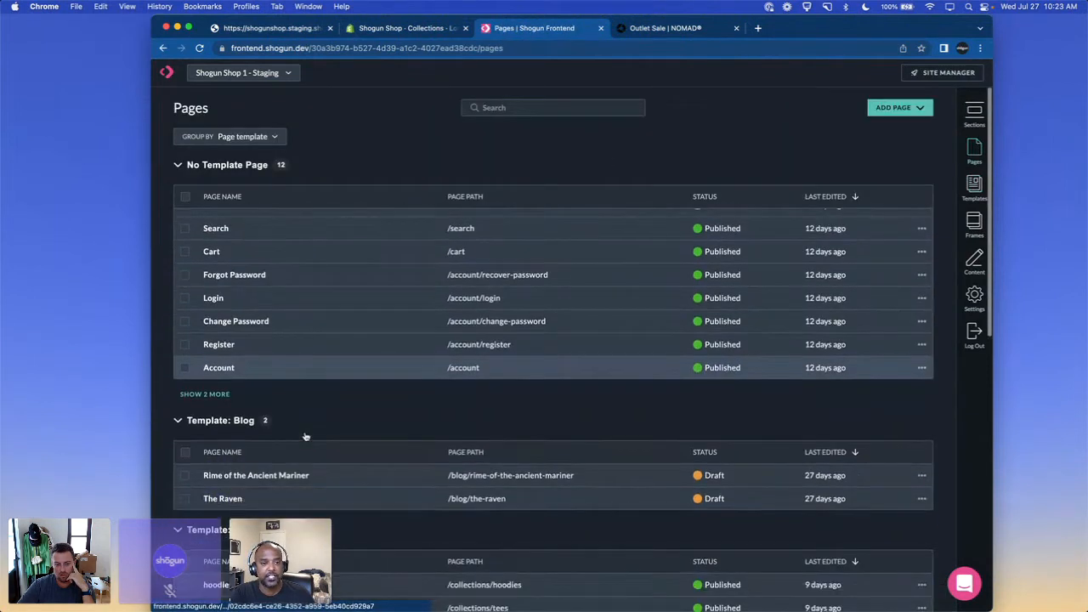
{"action": "scroll", "coordinate": [306, 436], "scroll_direction": "down", "scroll_amount": 3}
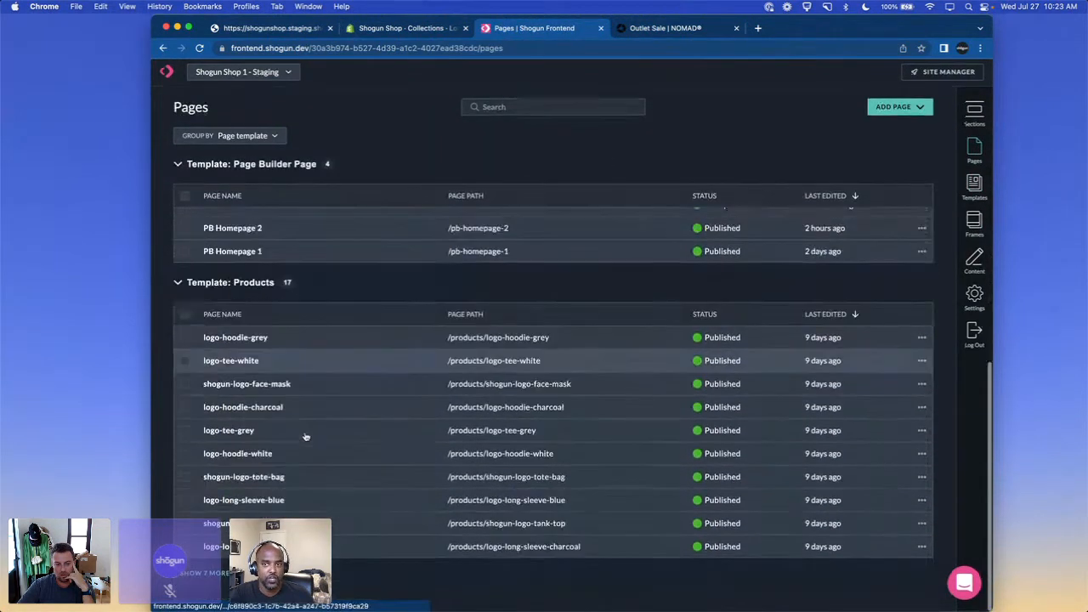
{"action": "left_click", "coordinate": [308, 341]}
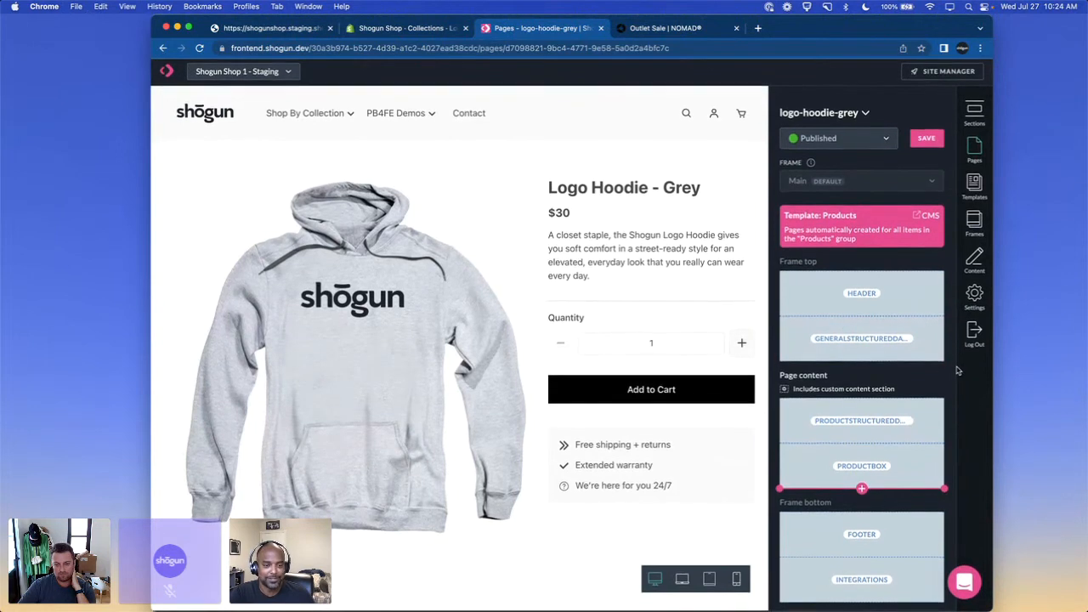
{"action": "scroll", "coordinate": [935, 366], "scroll_direction": "down", "scroll_amount": 2}
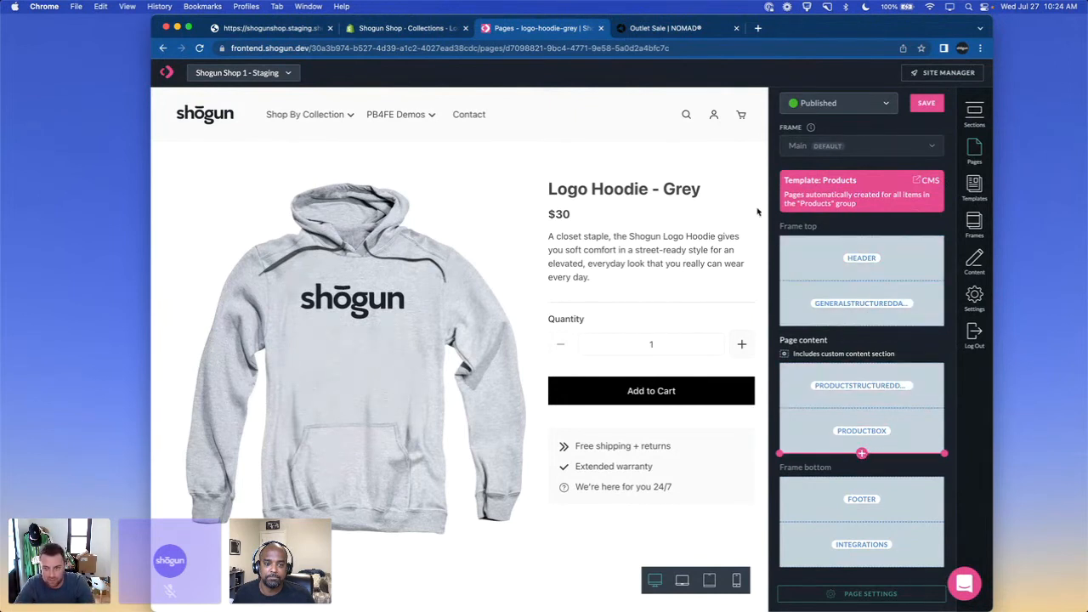
Step: Reopen the Products template, inspect which product data its ProductBox section uses, and return to the section overview
{"action": "left_click", "coordinate": [975, 185]}
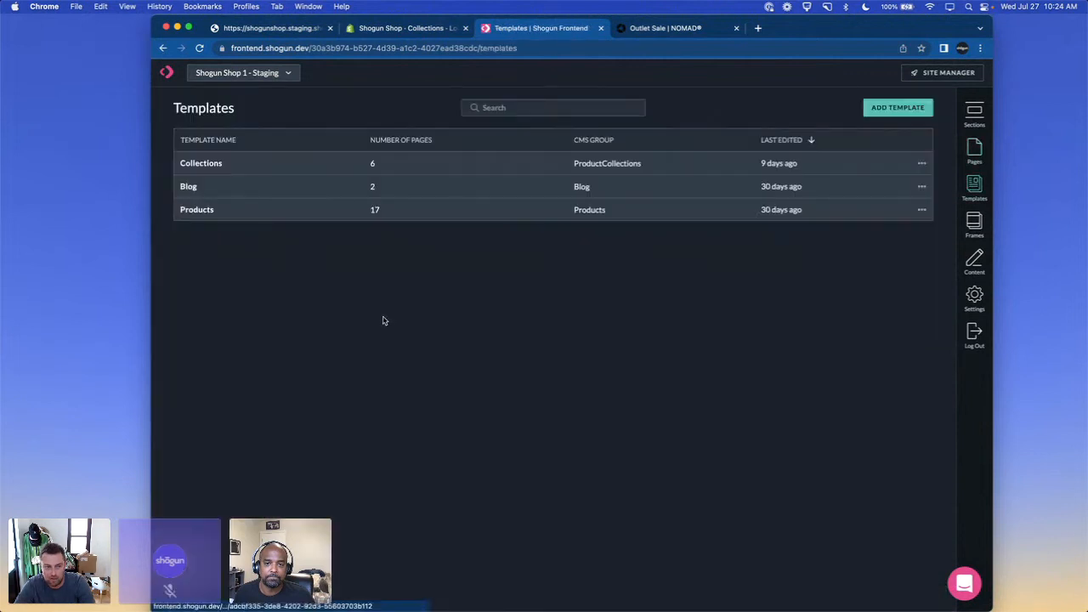
{"action": "left_click", "coordinate": [228, 217]}
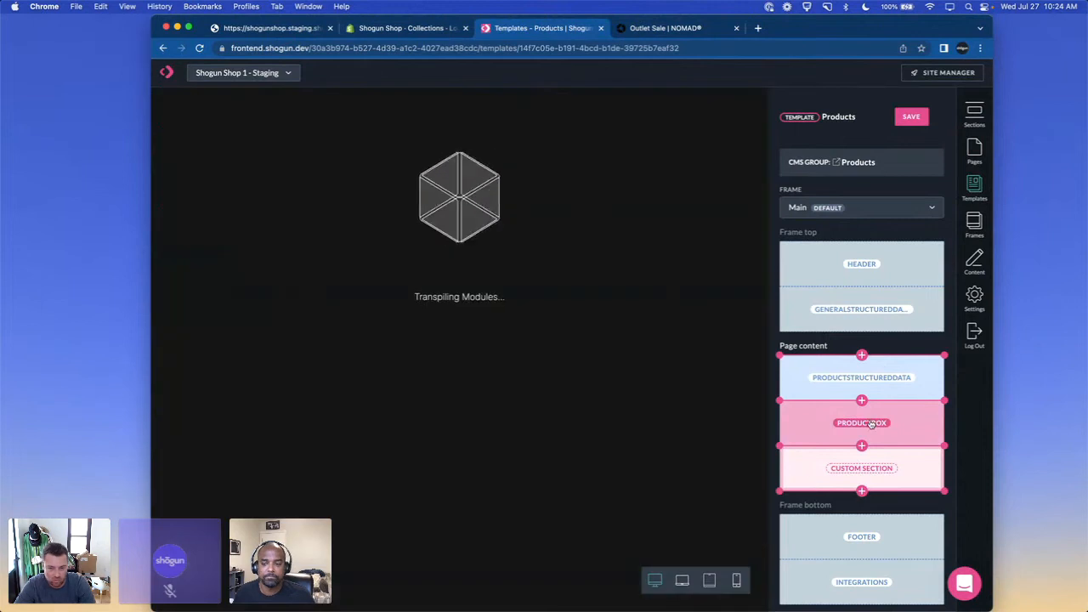
{"action": "left_click", "coordinate": [871, 423]}
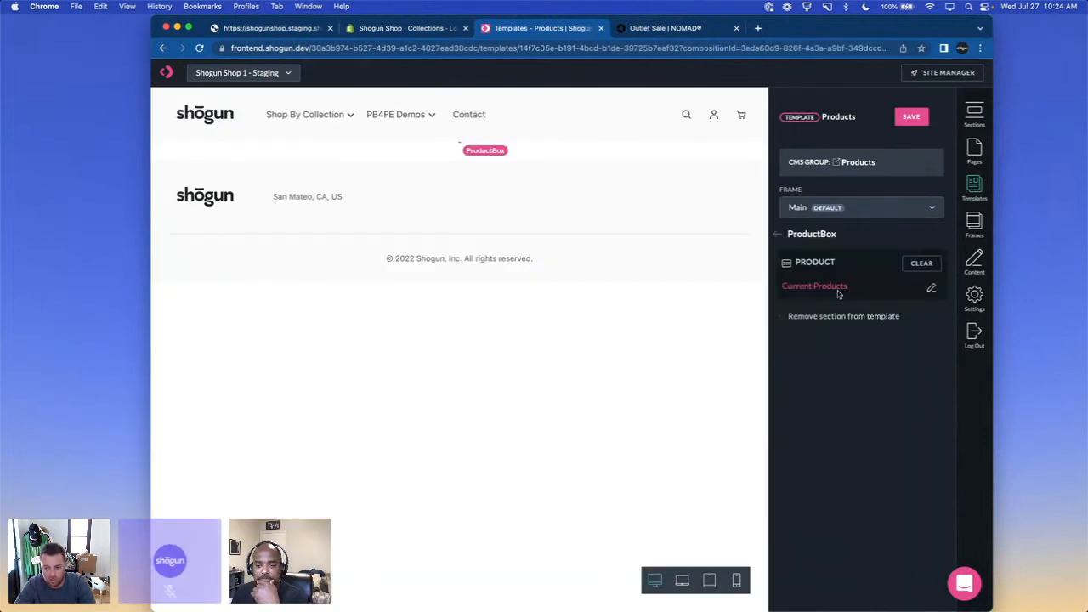
{"action": "left_click", "coordinate": [776, 235]}
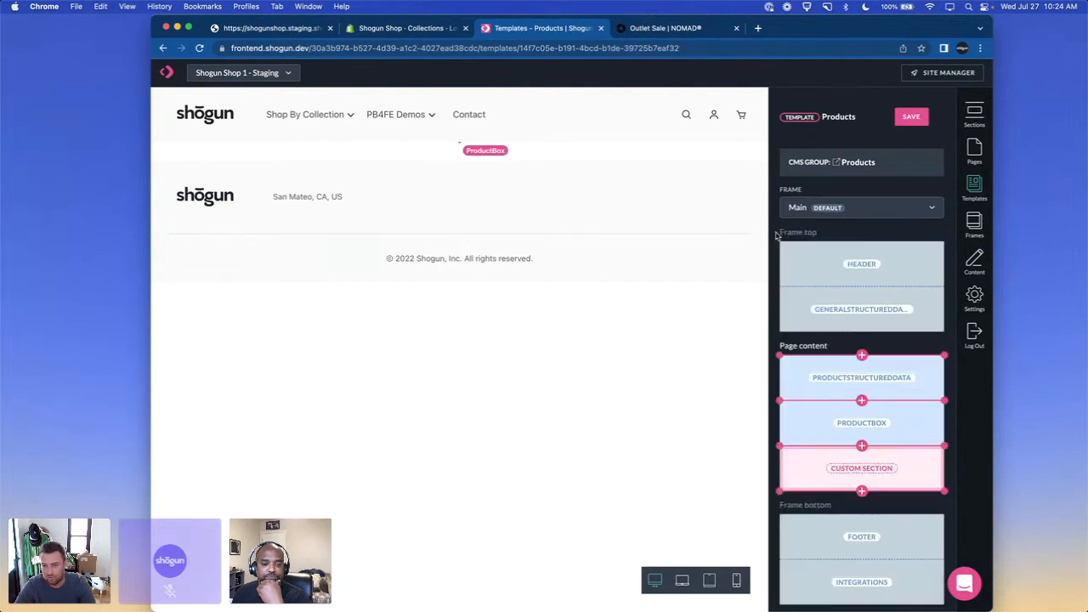
Step: Open the logo-tee-white product page from the pages list and look over its preview
{"action": "left_click", "coordinate": [976, 149]}
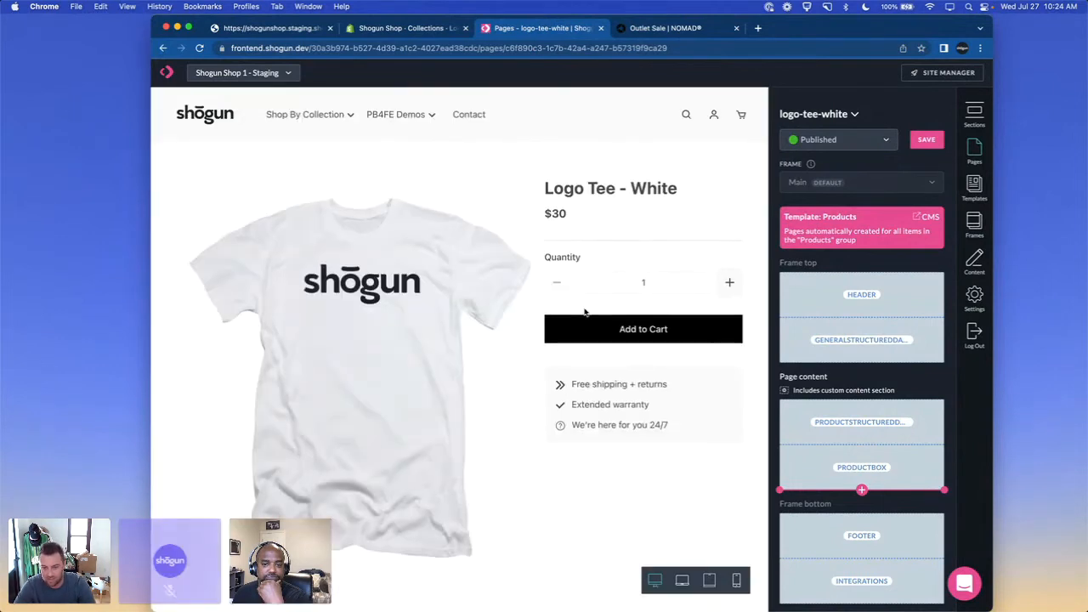
{"action": "scroll", "coordinate": [583, 308], "scroll_direction": "down", "scroll_amount": 5}
{"action": "scroll", "coordinate": [583, 310], "scroll_direction": "up", "scroll_amount": 5}
{"action": "scroll", "coordinate": [584, 311], "scroll_direction": "down", "scroll_amount": 1}
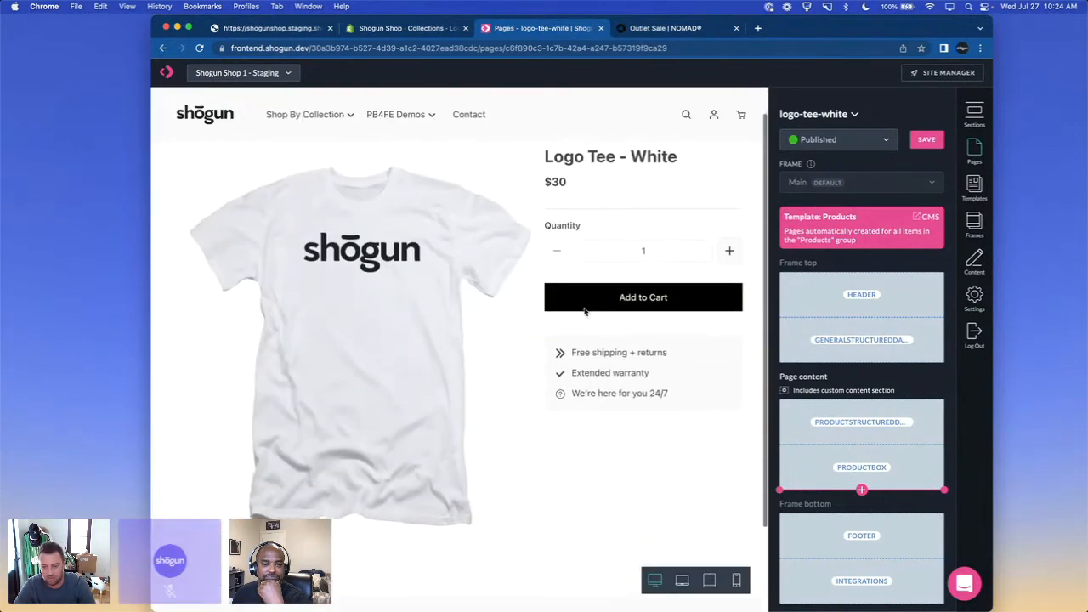
Step: Browse the sections that can be added below ProductBox on the logo-tee-white page, then close the list without adding one
{"action": "left_click", "coordinate": [862, 490]}
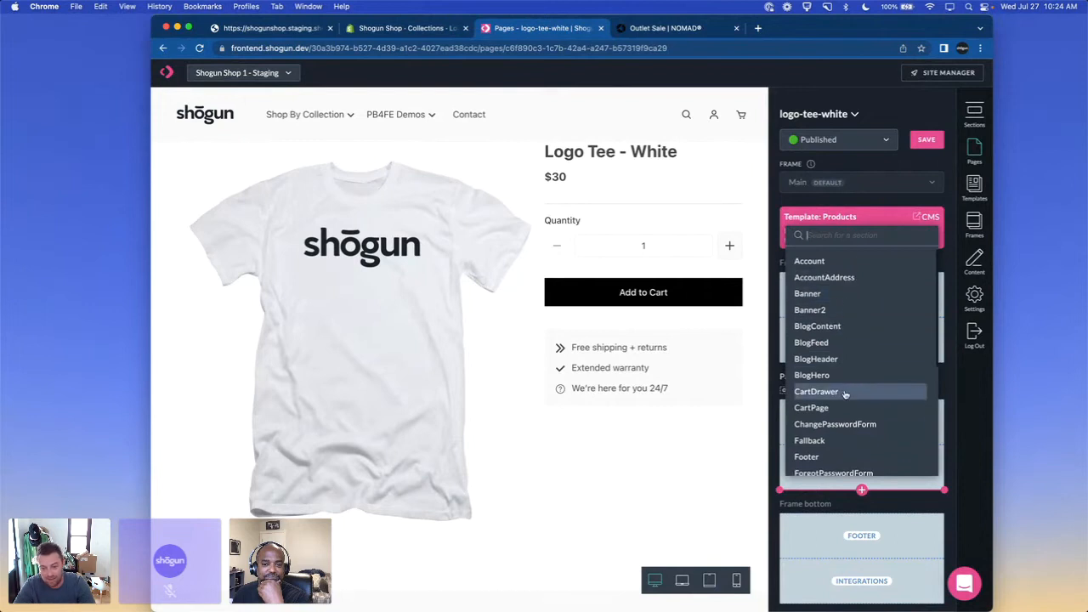
{"action": "scroll", "coordinate": [844, 394], "scroll_direction": "down", "scroll_amount": 1}
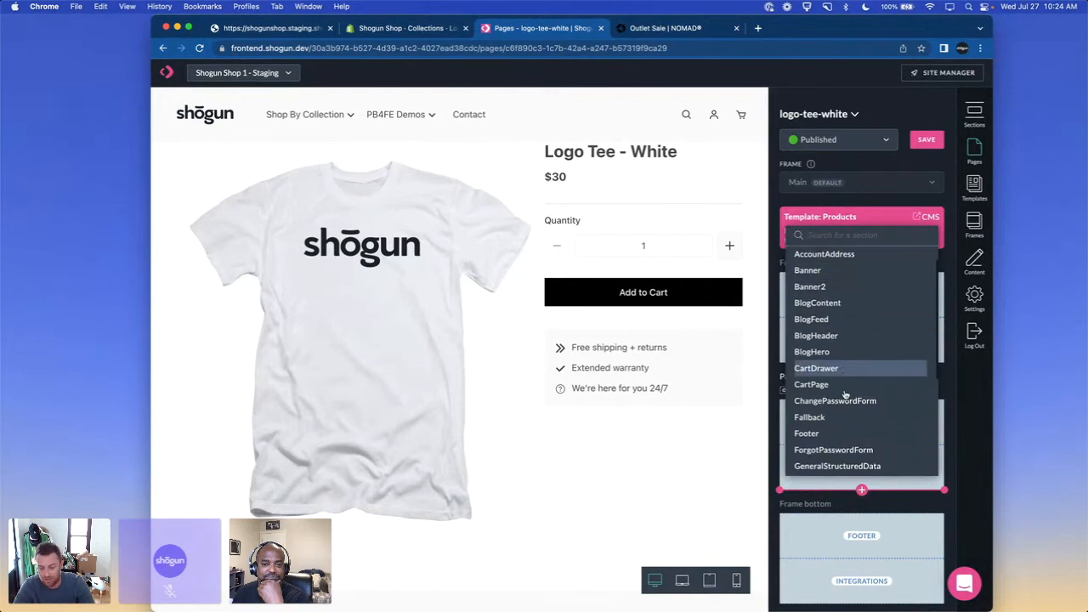
{"action": "left_click", "coordinate": [956, 461]}
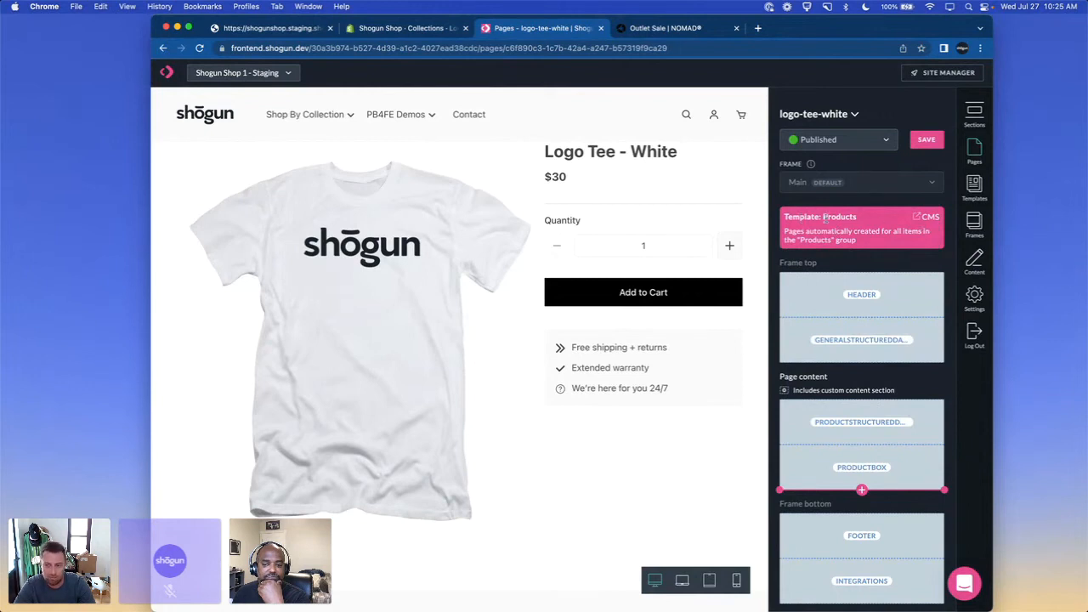
Step: Browse the ProductCollections and Products content groups and open the shogun-logo-baby-onesie item
{"action": "left_click", "coordinate": [975, 258]}
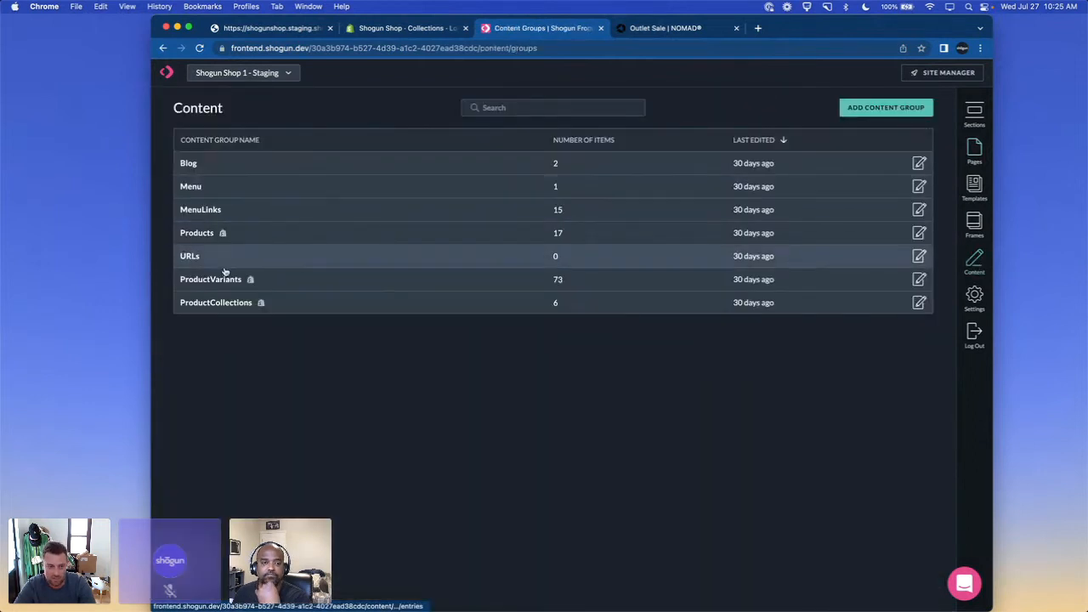
{"action": "left_click", "coordinate": [237, 306]}
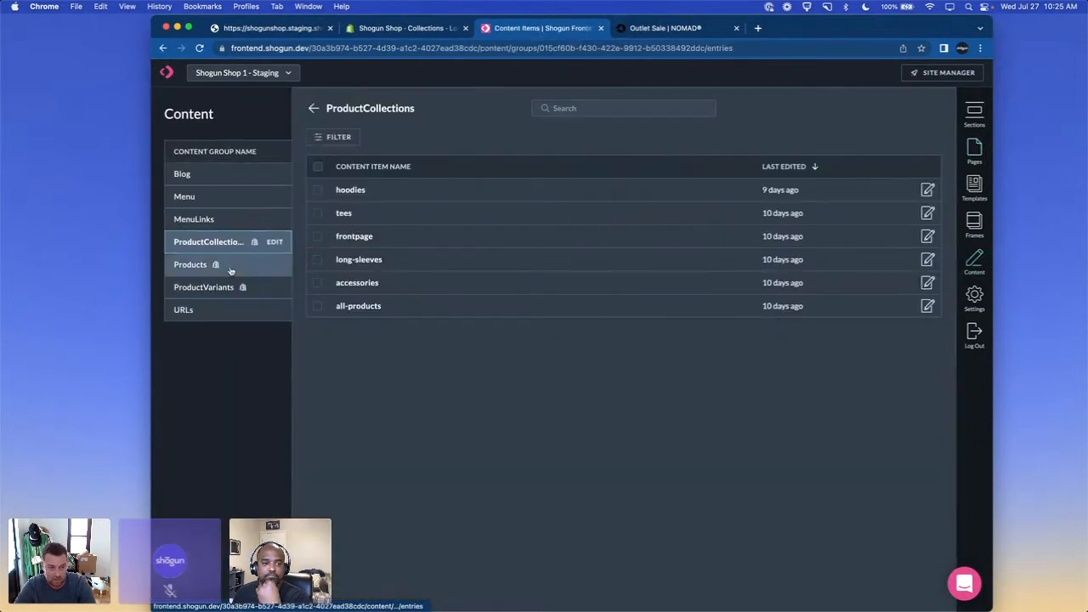
{"action": "left_click", "coordinate": [228, 266]}
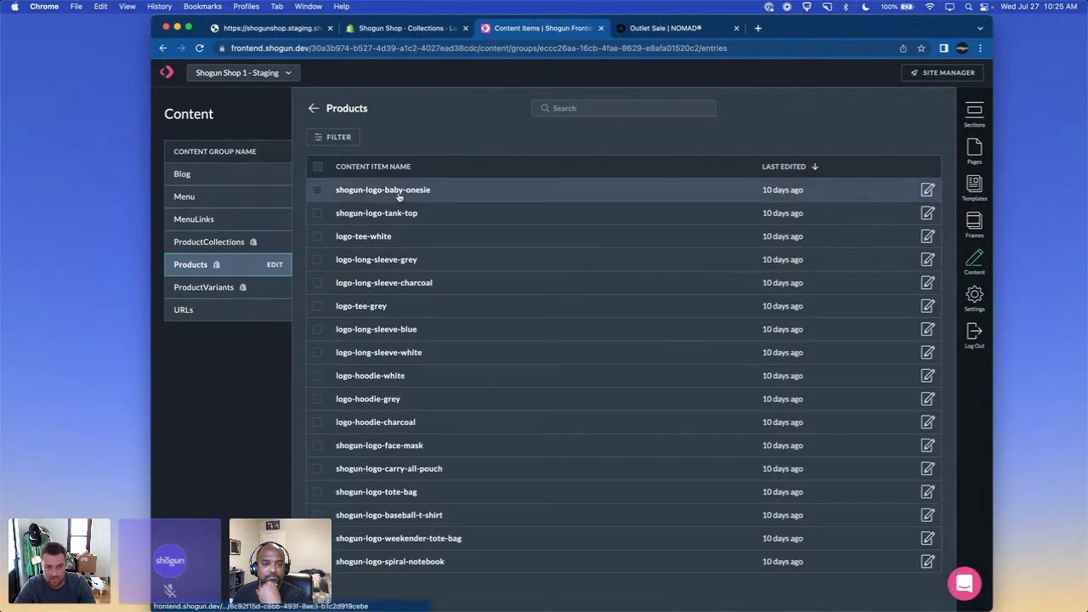
{"action": "left_click", "coordinate": [406, 194]}
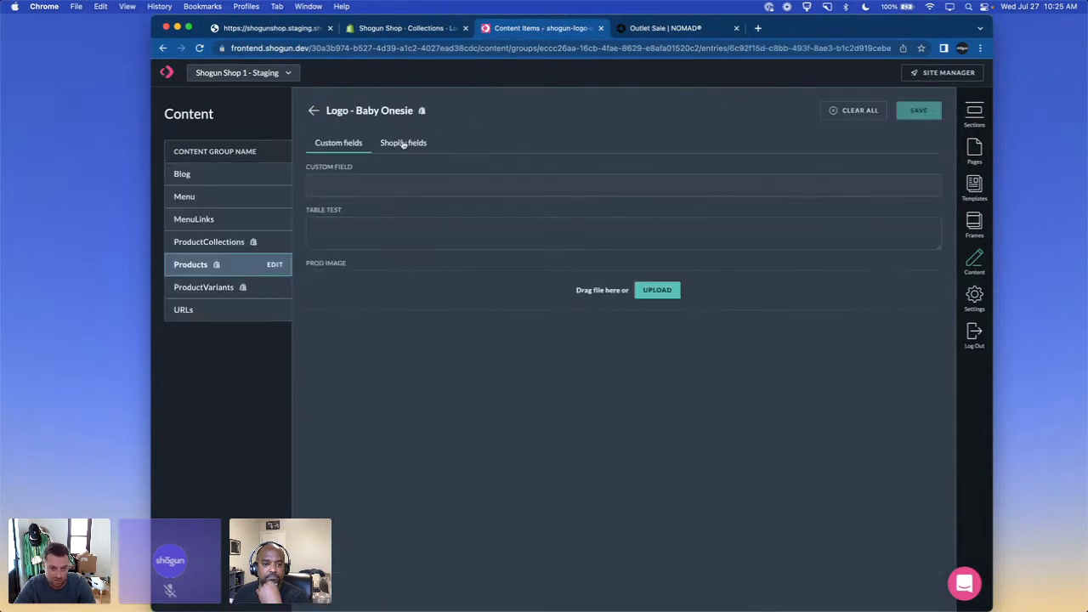
Step: Review the Shopify fields of the baby onesie item, including its description, vendor and variants
{"action": "left_click", "coordinate": [403, 143]}
{"action": "scroll", "coordinate": [464, 316], "scroll_direction": "down", "scroll_amount": 3}
{"action": "scroll", "coordinate": [463, 316], "scroll_direction": "down", "scroll_amount": 5}
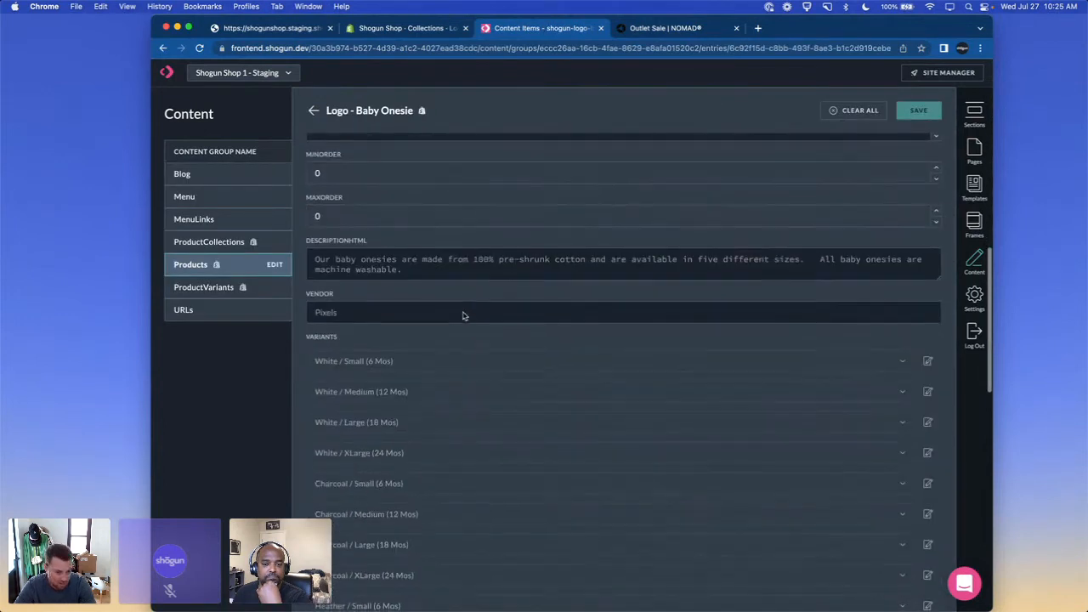
{"action": "scroll", "coordinate": [463, 316], "scroll_direction": "up", "scroll_amount": 10}
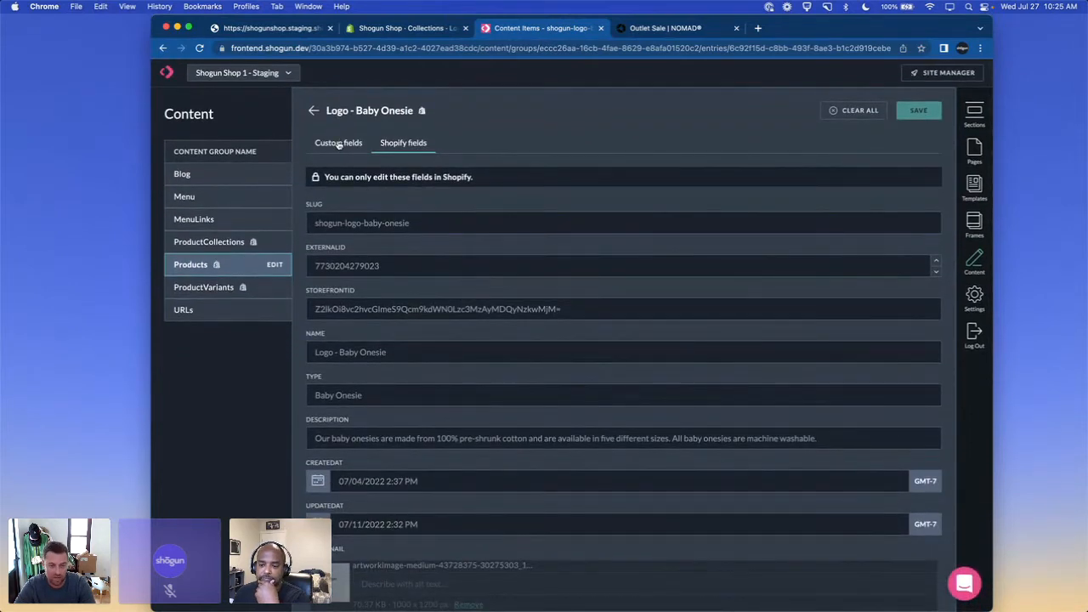
Step: Check the baby onesie item's custom fields, return to the Products list, and open the Shopify fields of logo-hoodie-white
{"action": "left_click", "coordinate": [338, 143]}
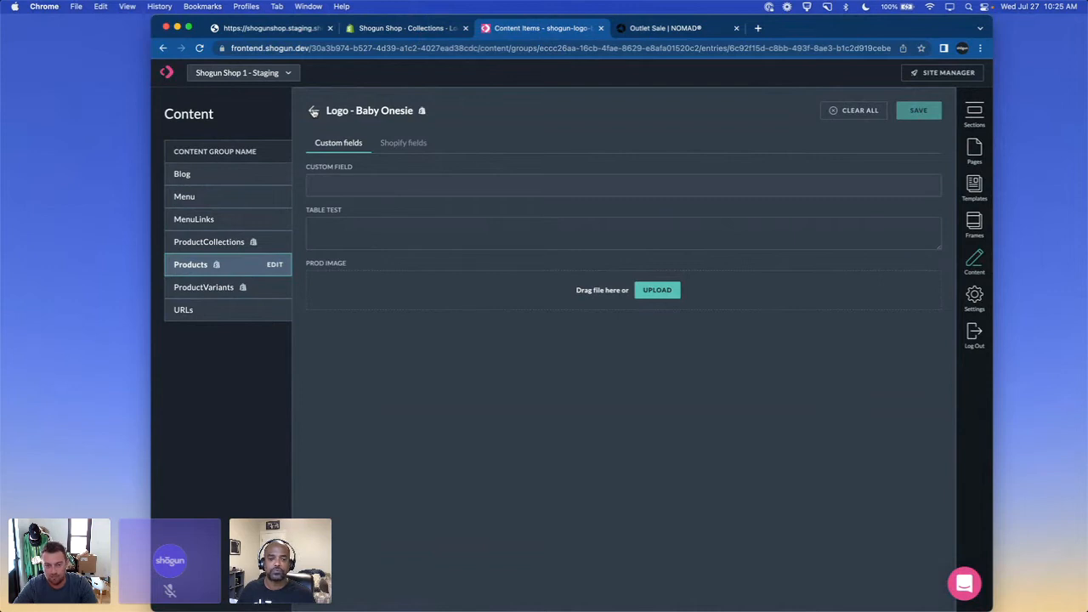
{"action": "left_click", "coordinate": [314, 111]}
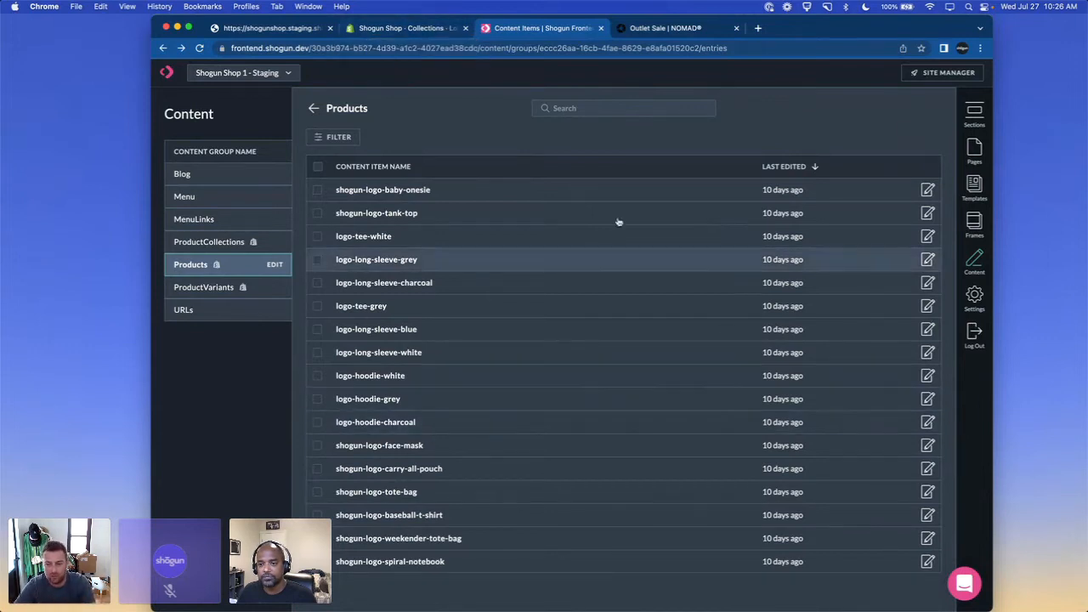
{"action": "left_click", "coordinate": [378, 376]}
{"action": "left_click", "coordinate": [405, 143]}
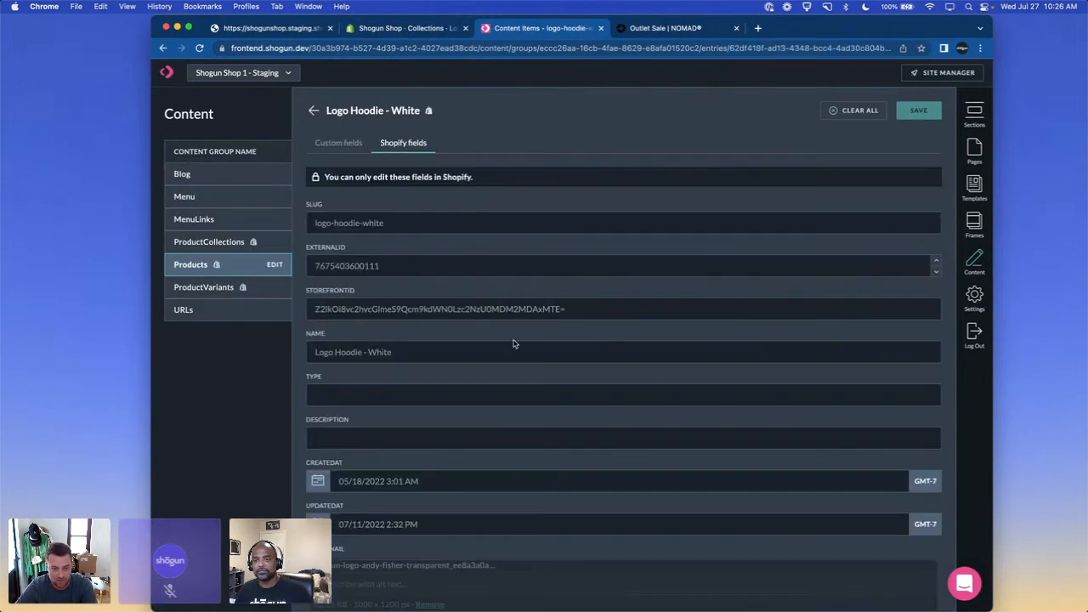
Step: Review the white hoodie's Shopify fields, including prices, vendor, variants and thumbnail, then return to the Products list
{"action": "scroll", "coordinate": [513, 343], "scroll_direction": "down", "scroll_amount": 10}
{"action": "scroll", "coordinate": [512, 342], "scroll_direction": "down", "scroll_amount": 3}
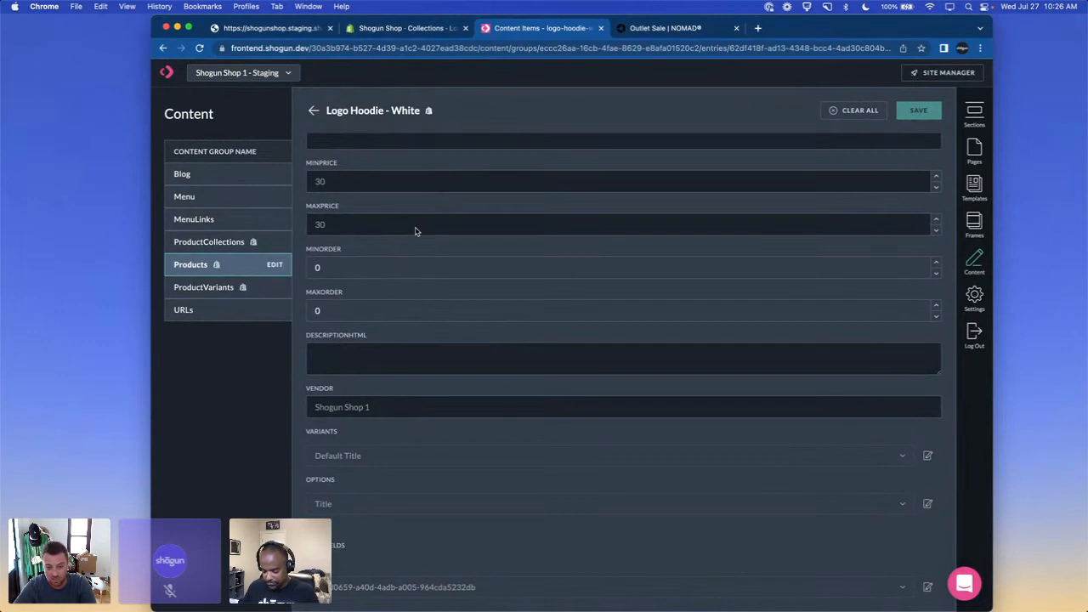
{"action": "scroll", "coordinate": [386, 212], "scroll_direction": "up", "scroll_amount": 13}
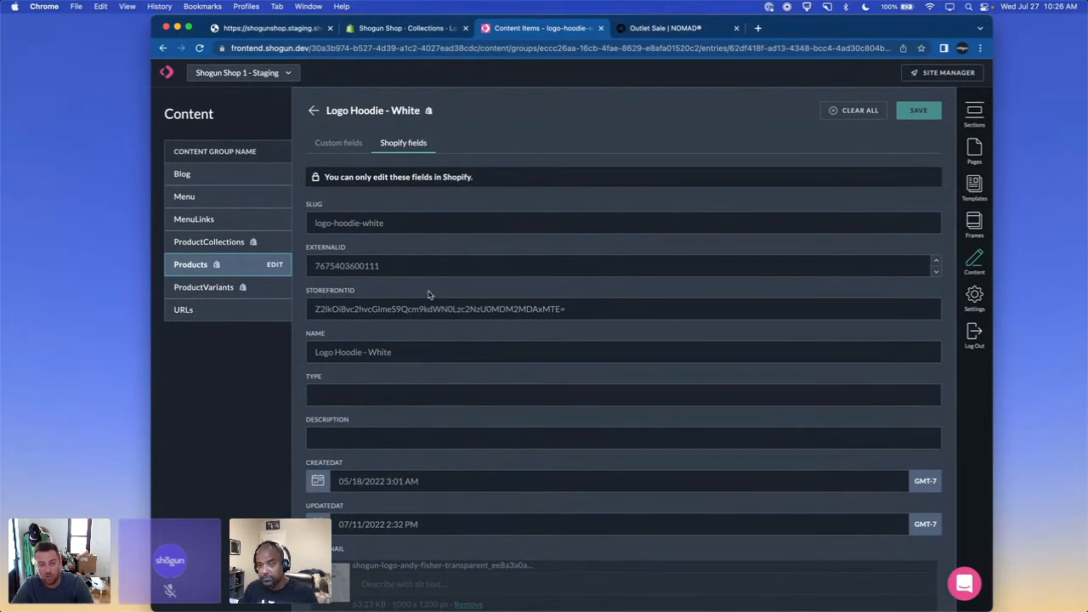
{"action": "scroll", "coordinate": [468, 347], "scroll_direction": "down", "scroll_amount": 3}
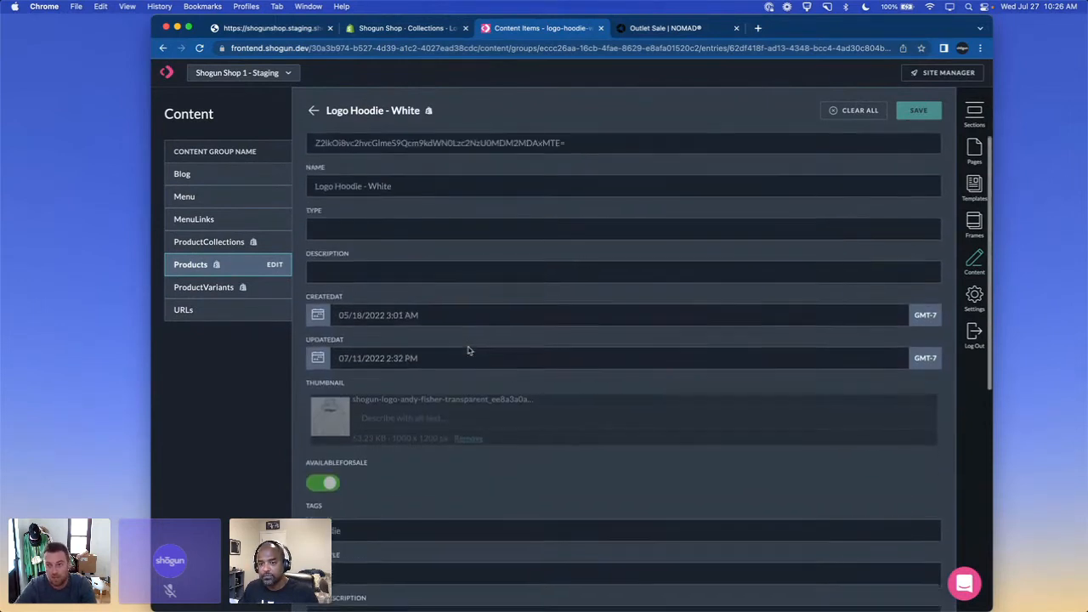
{"action": "scroll", "coordinate": [468, 348], "scroll_direction": "up", "scroll_amount": 5}
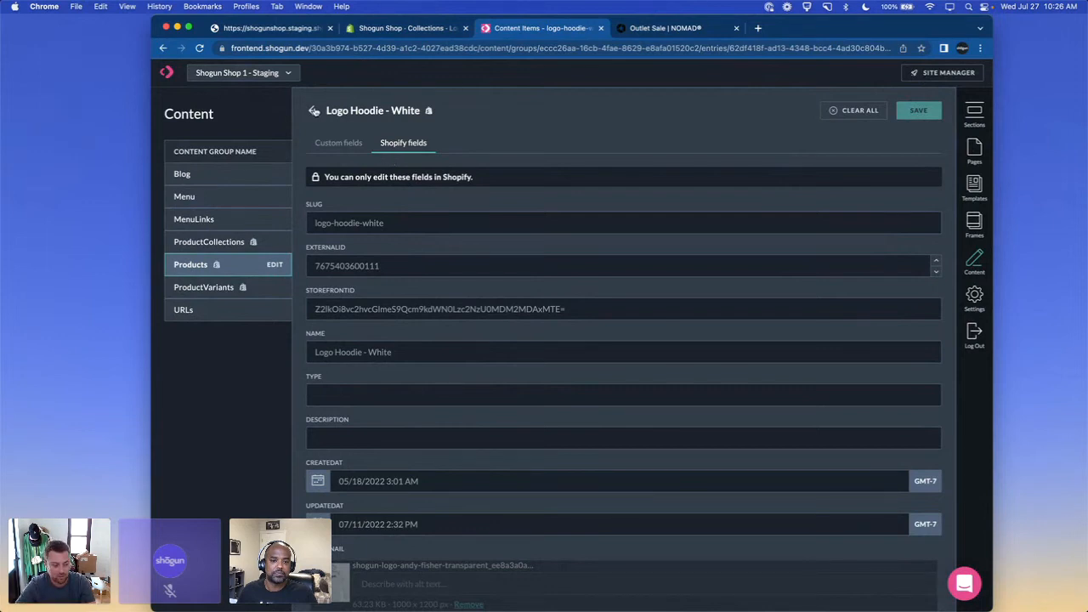
{"action": "left_click", "coordinate": [314, 111]}
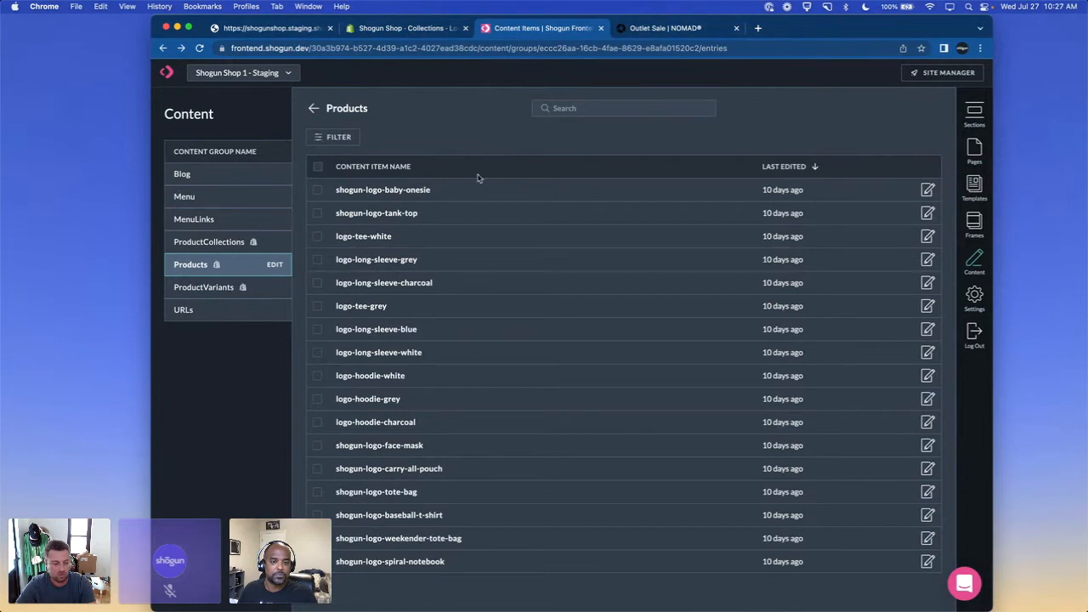
Step: Find the Demo 1 page under the Page Builder Page template in the pages list and open it in Page Builder
{"action": "left_click", "coordinate": [164, 50]}
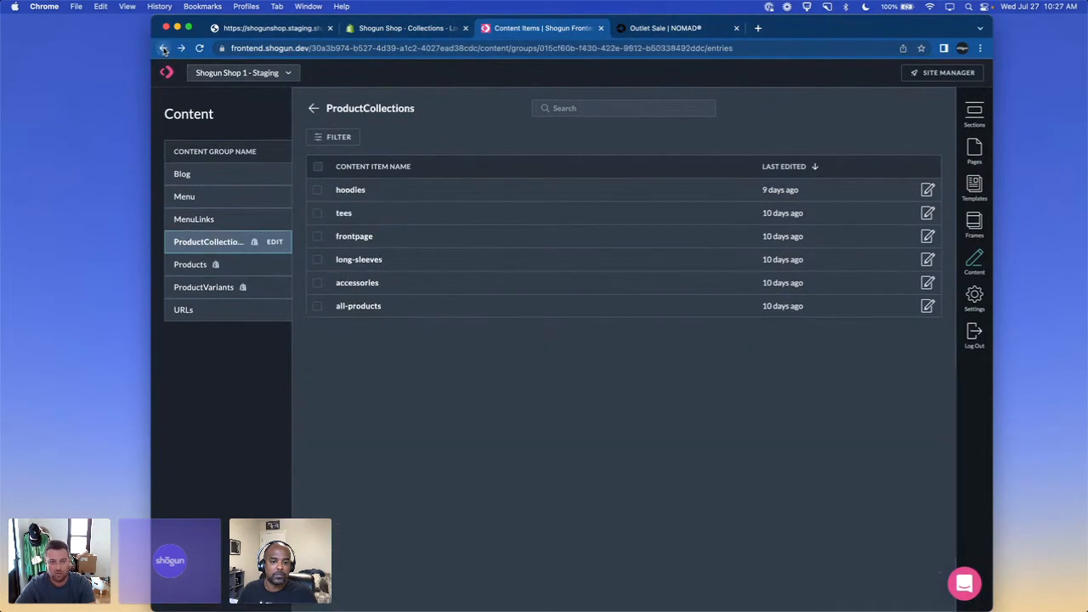
{"action": "left_click", "coordinate": [978, 149]}
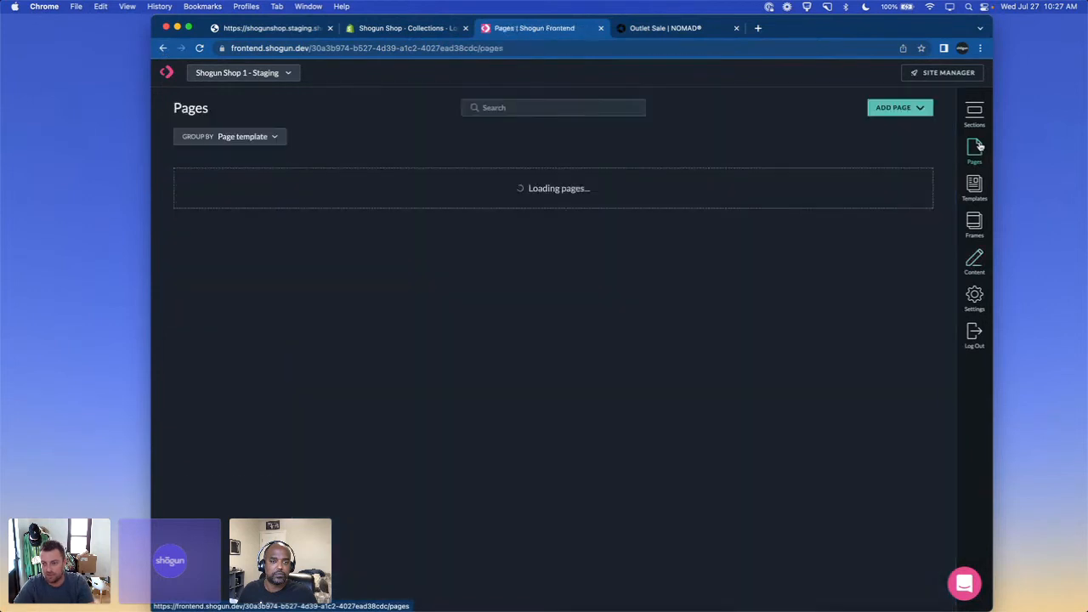
{"action": "scroll", "coordinate": [602, 401], "scroll_direction": "down", "scroll_amount": 5}
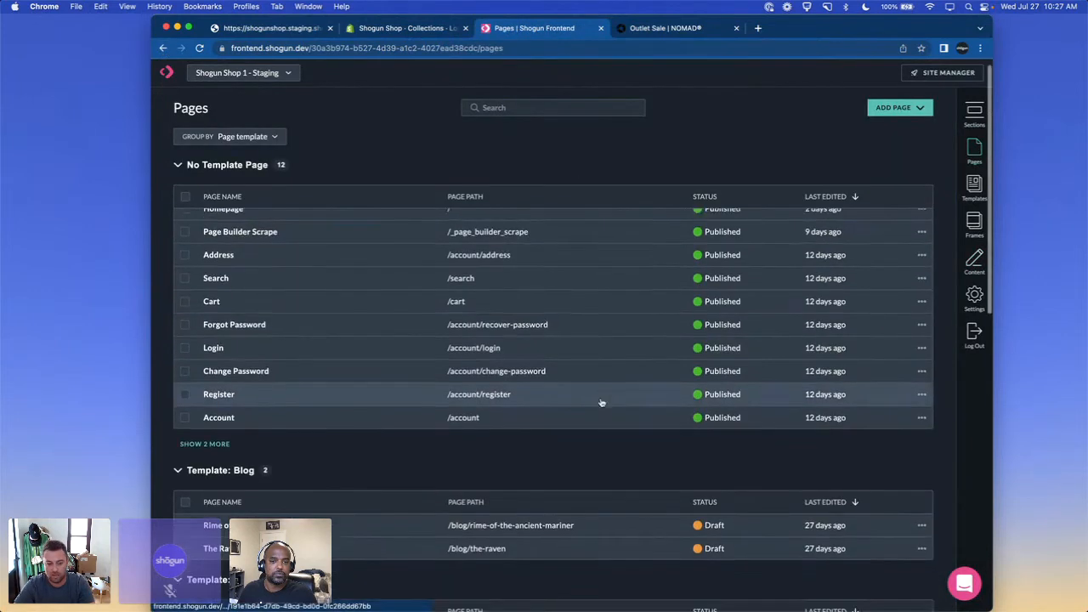
{"action": "scroll", "coordinate": [601, 401], "scroll_direction": "down", "scroll_amount": 2}
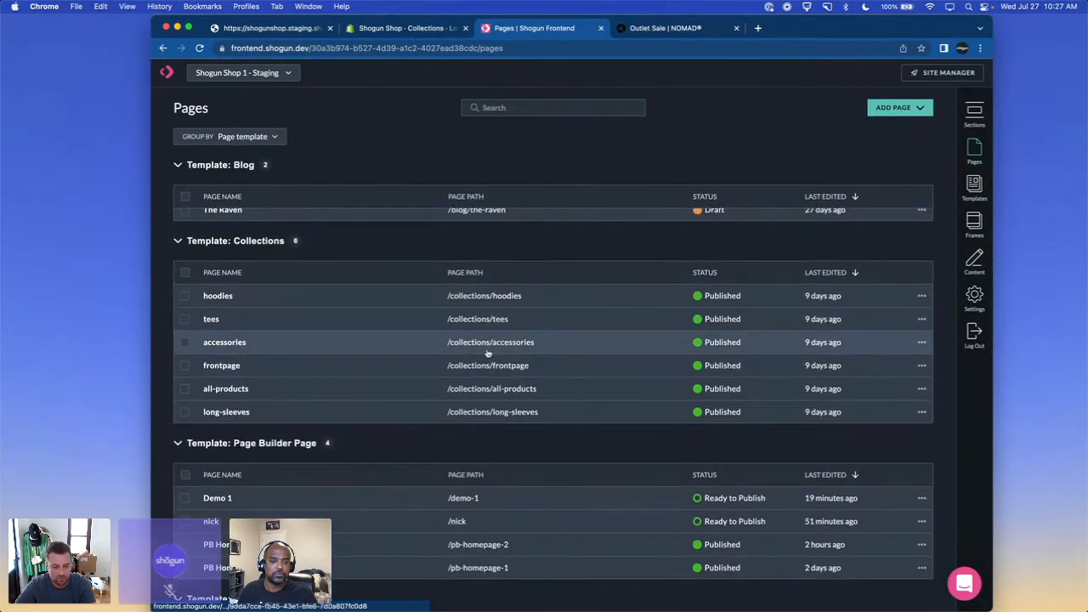
{"action": "left_click", "coordinate": [480, 499]}
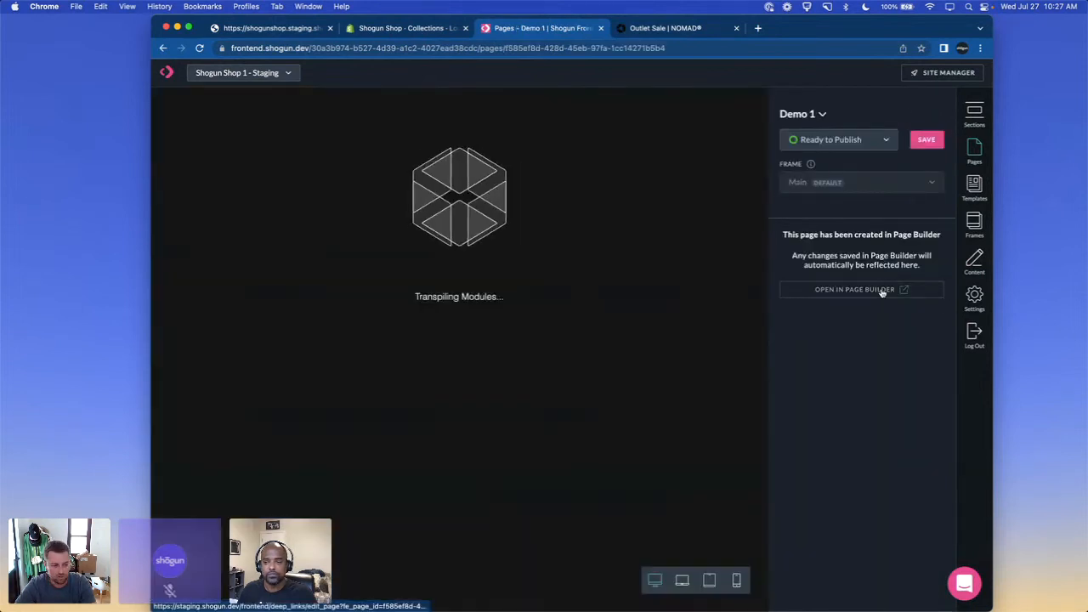
{"action": "left_click", "coordinate": [883, 290]}
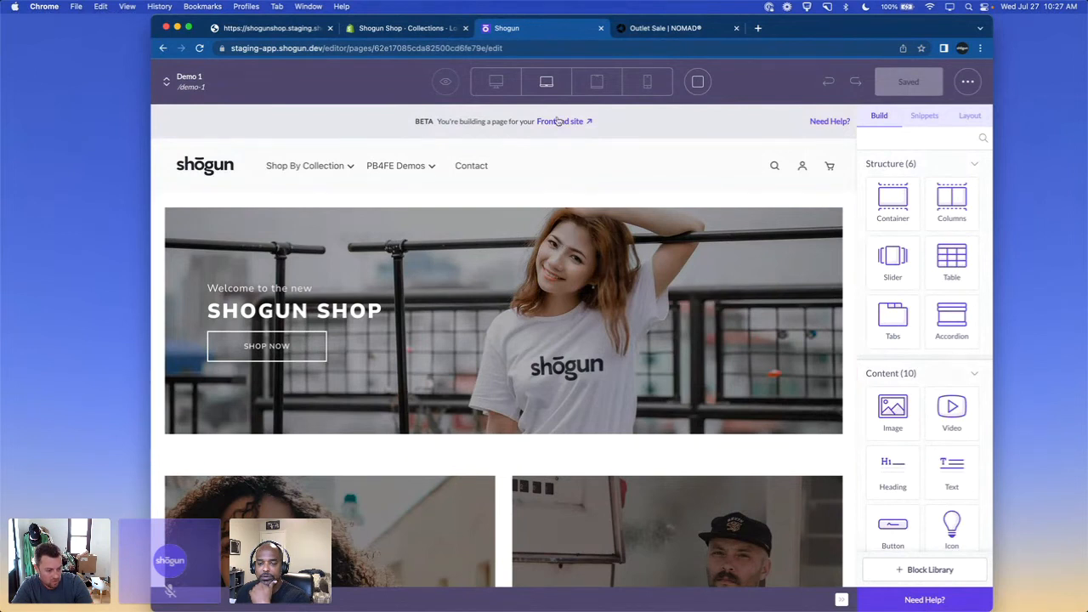
Step: Switch to the Nomad site, go to its home page, and open the Leather Bands product from the Apple Watch category
{"action": "left_click", "coordinate": [711, 30]}
{"action": "left_click", "coordinate": [363, 343]}
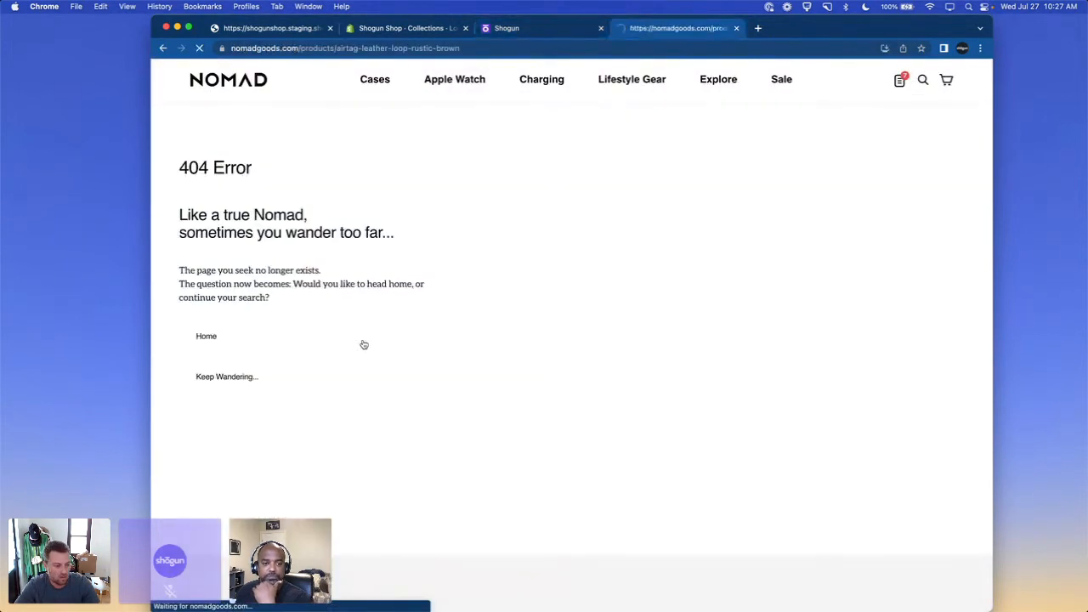
{"action": "left_click", "coordinate": [245, 108]}
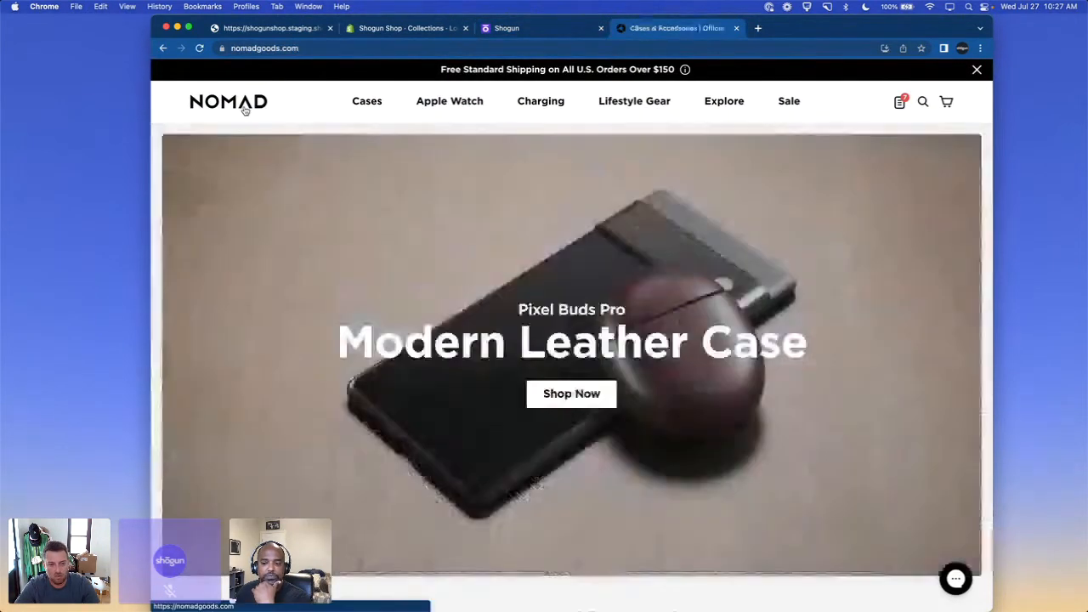
{"action": "mouse_move", "coordinate": [443, 103]}
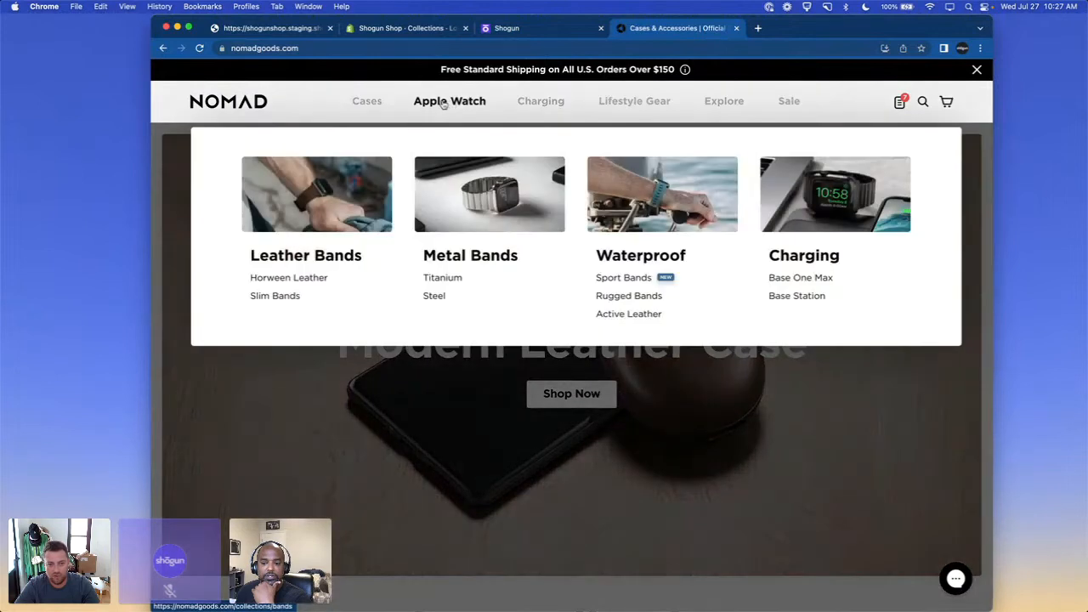
{"action": "left_click", "coordinate": [356, 204]}
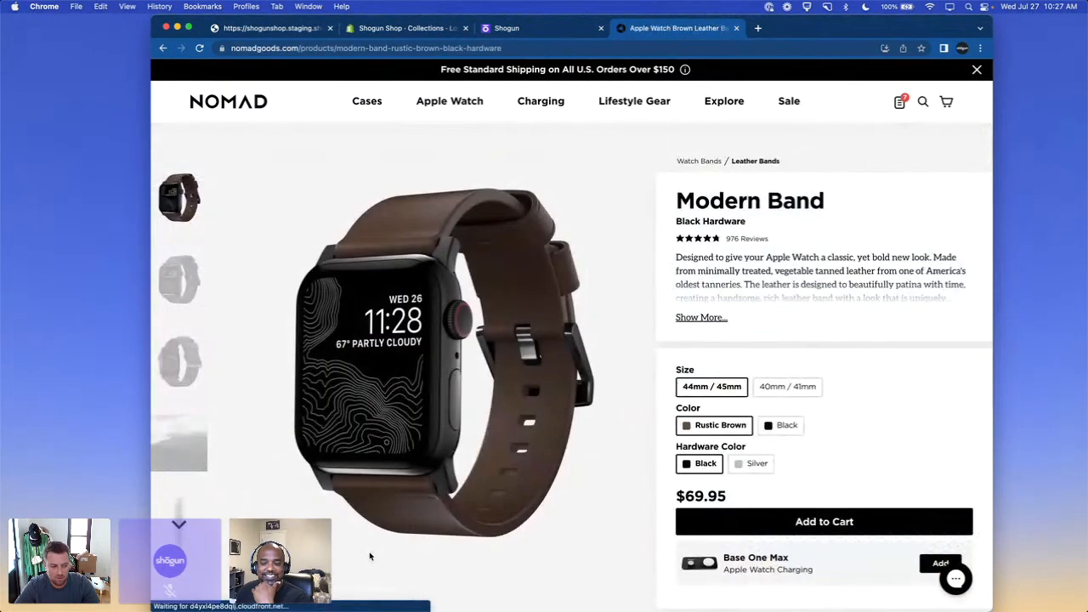
Step: Examine the Modern Band product page from its description and image sections down to the Reviews section
{"action": "scroll", "coordinate": [738, 289], "scroll_direction": "down", "scroll_amount": 5}
{"action": "scroll", "coordinate": [741, 291], "scroll_direction": "down", "scroll_amount": 5}
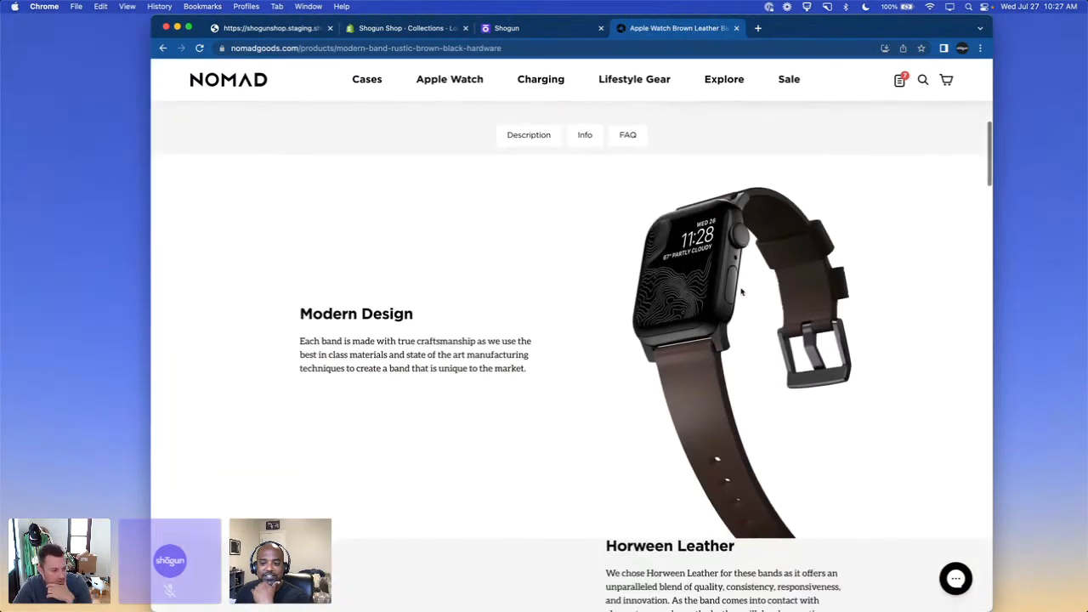
{"action": "scroll", "coordinate": [740, 289], "scroll_direction": "down", "scroll_amount": 3}
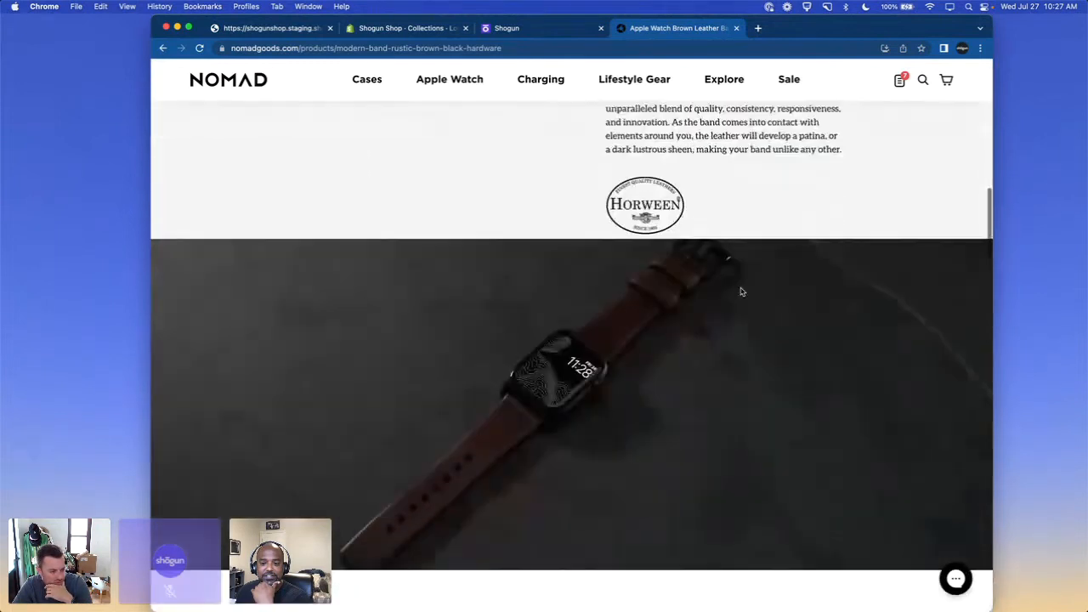
{"action": "scroll", "coordinate": [741, 292], "scroll_direction": "down", "scroll_amount": 10}
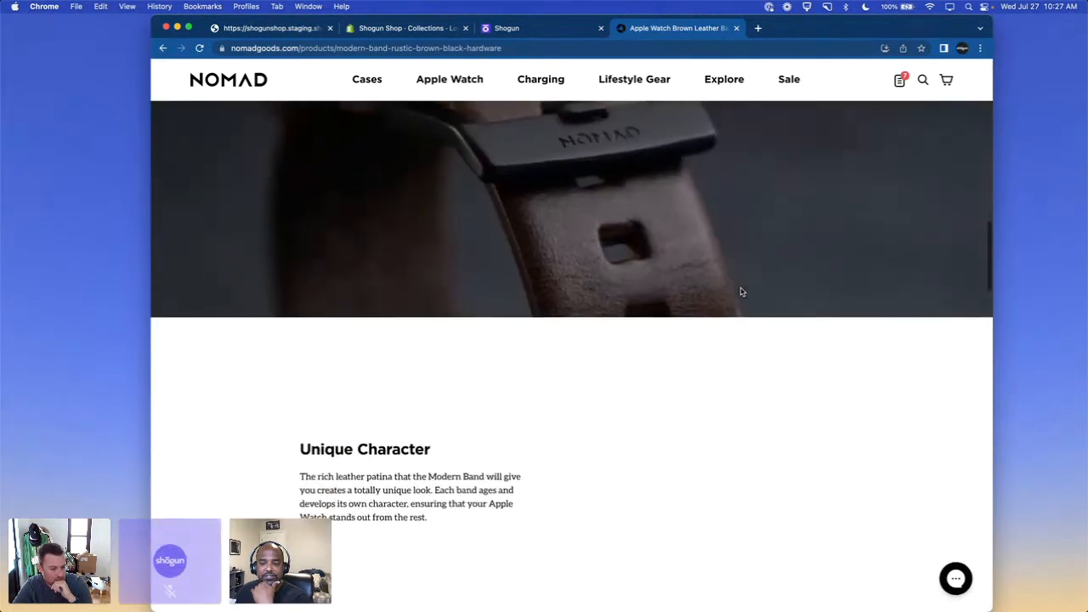
{"action": "scroll", "coordinate": [740, 292], "scroll_direction": "down", "scroll_amount": 15}
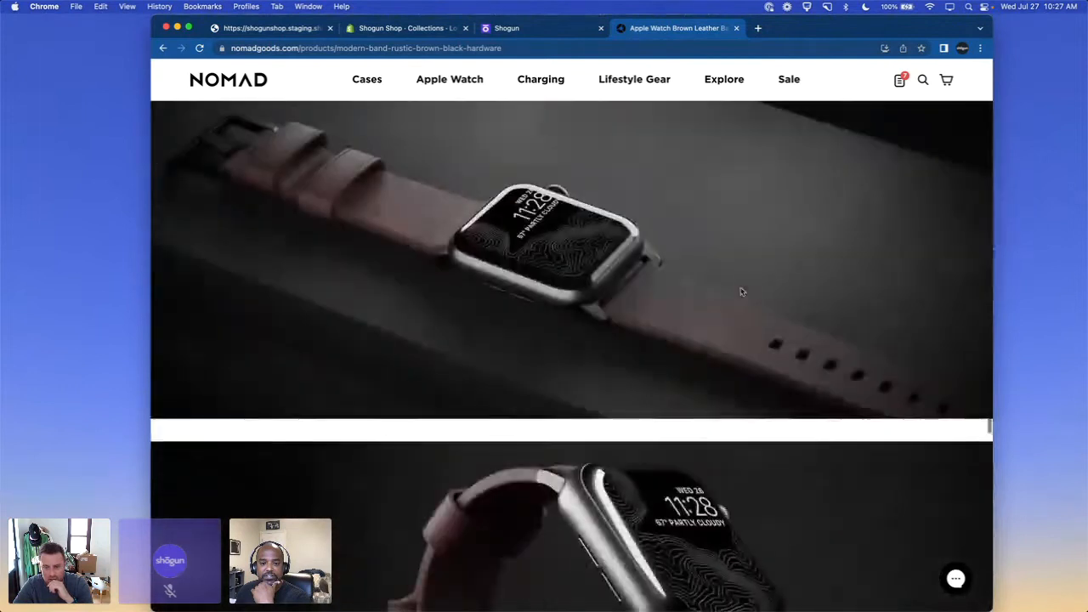
{"action": "scroll", "coordinate": [740, 292], "scroll_direction": "down", "scroll_amount": 1}
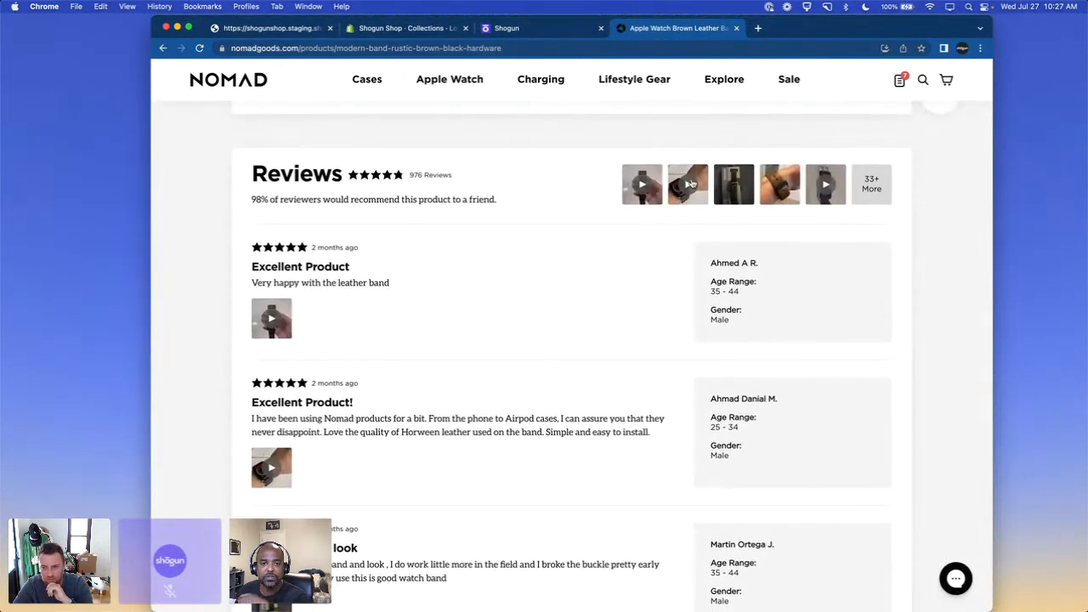
{"action": "left_click_drag", "start_coordinate": [255, 166], "coordinate": [541, 230]}
{"action": "left_click", "coordinate": [528, 206]}
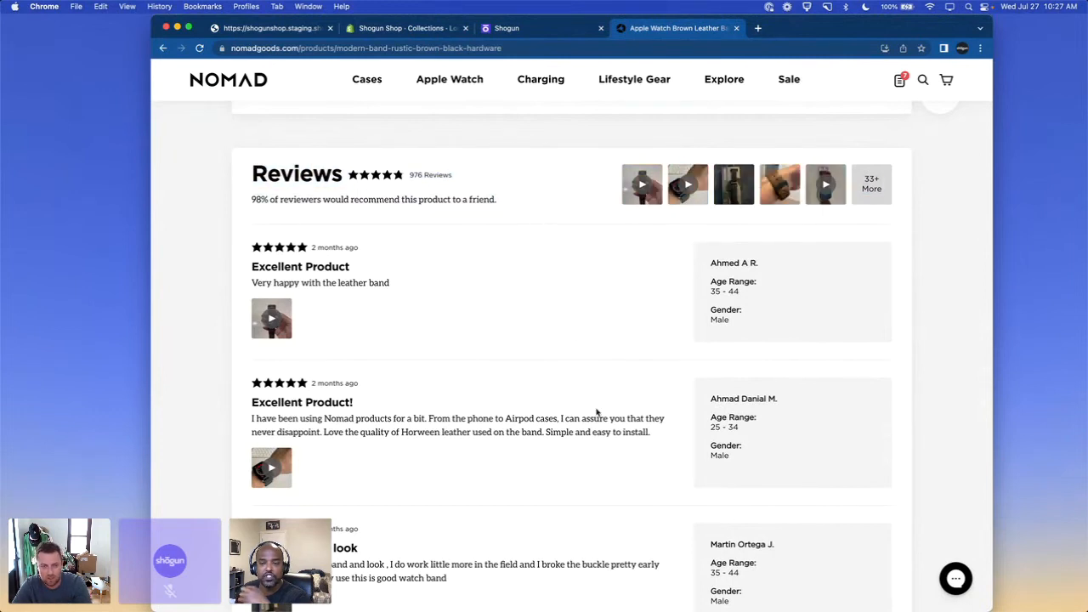
{"action": "scroll", "coordinate": [597, 413], "scroll_direction": "down", "scroll_amount": 2}
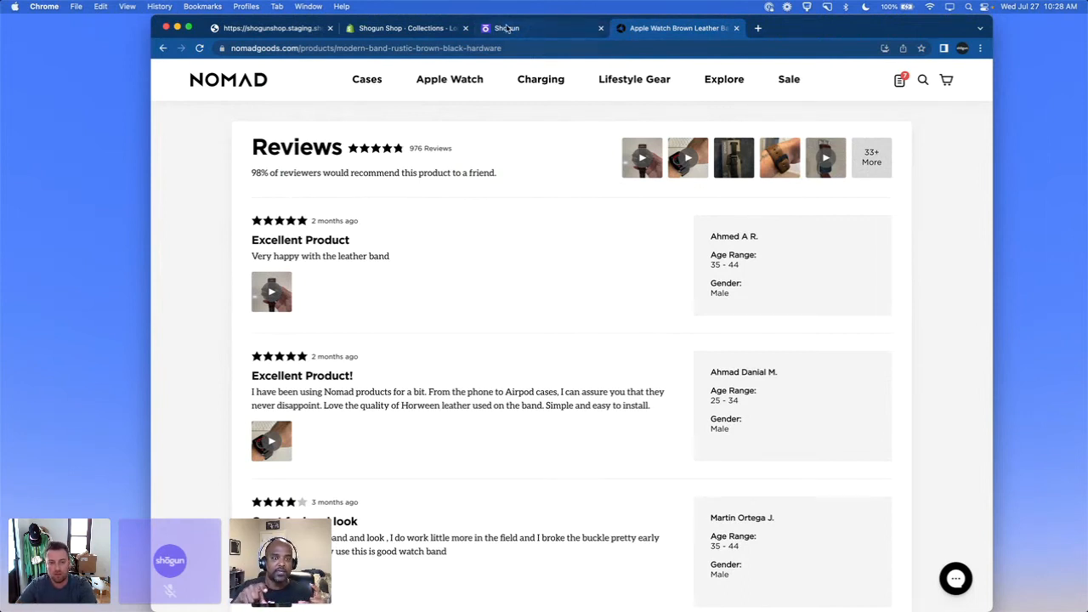
Step: Return to the Modern Band's product options and select the Black color
{"action": "scroll", "coordinate": [467, 277], "scroll_direction": "up", "scroll_amount": 15}
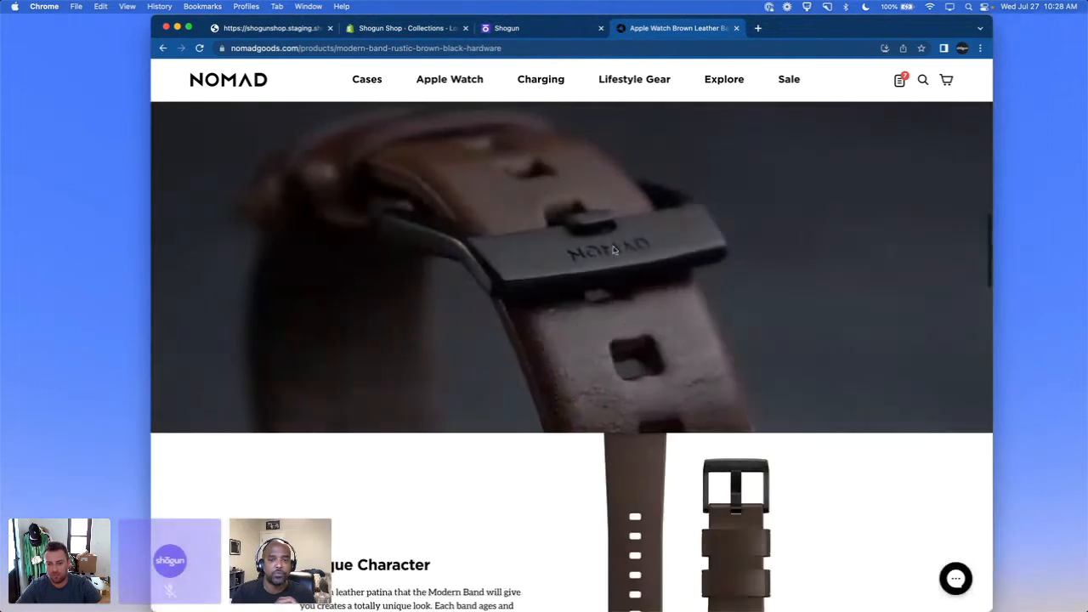
{"action": "scroll", "coordinate": [614, 249], "scroll_direction": "up", "scroll_amount": 10}
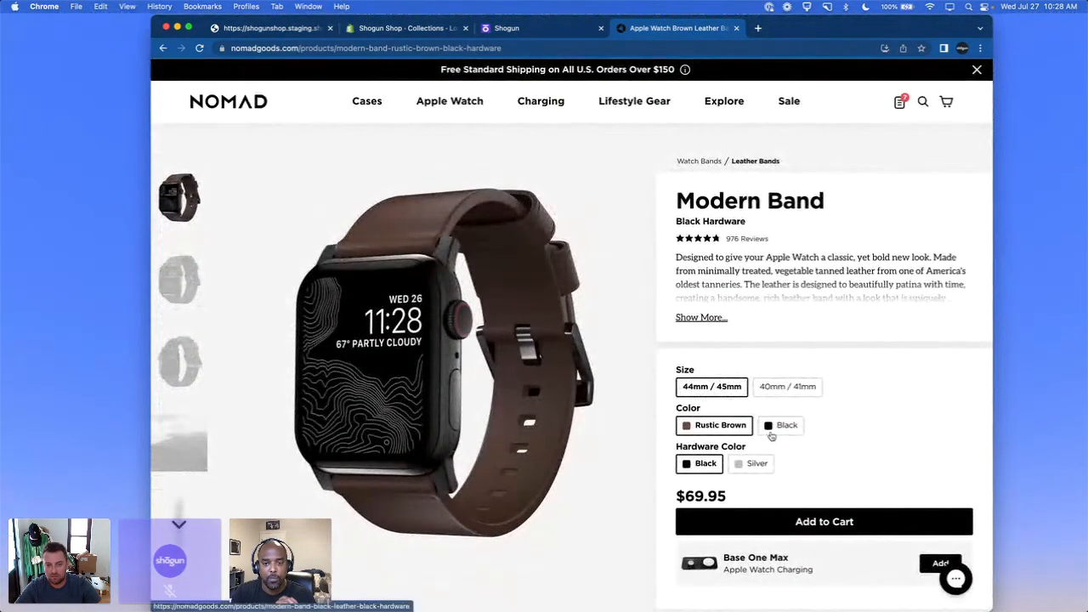
{"action": "left_click", "coordinate": [770, 429]}
{"action": "scroll", "coordinate": [657, 368], "scroll_direction": "down", "scroll_amount": 1}
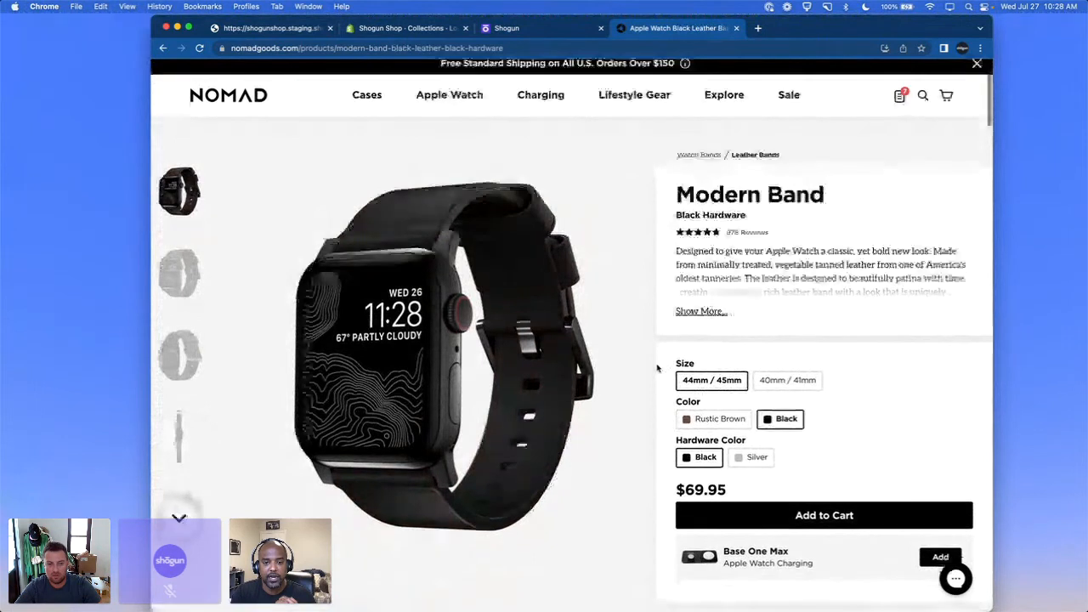
Step: Examine the Reviews section on the black Modern Band page, including its heading and individual reviews
{"action": "scroll", "coordinate": [657, 369], "scroll_direction": "down", "scroll_amount": 15}
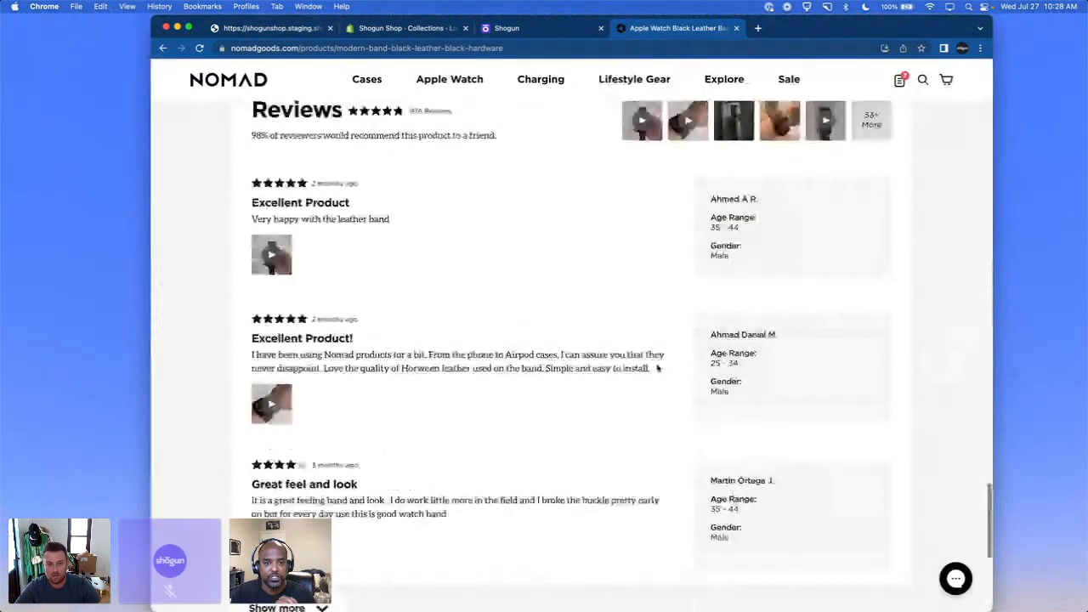
{"action": "scroll", "coordinate": [657, 368], "scroll_direction": "up", "scroll_amount": 1}
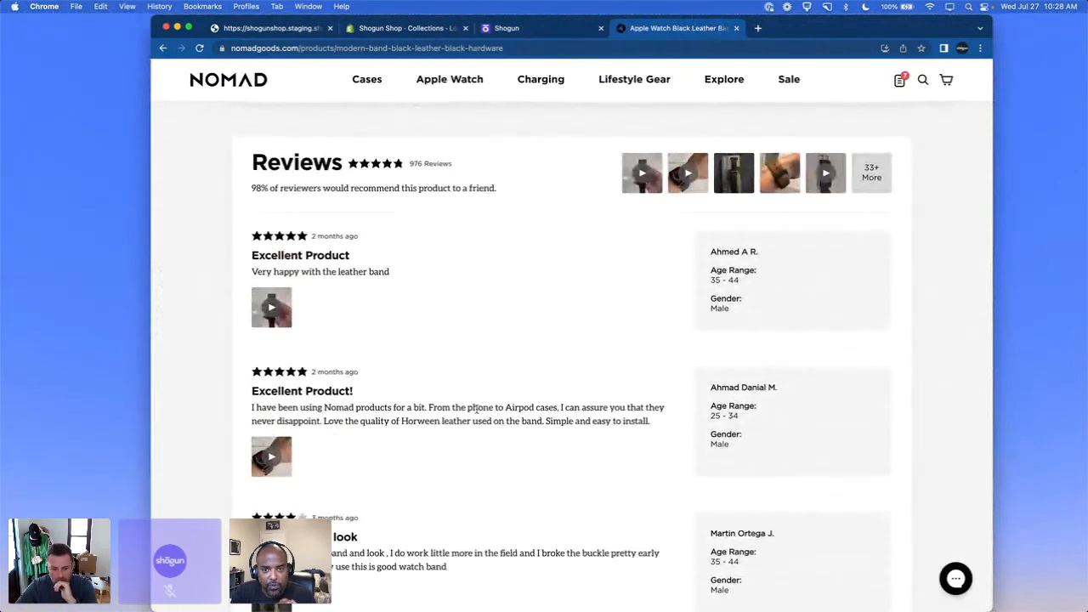
{"action": "scroll", "coordinate": [476, 413], "scroll_direction": "down", "scroll_amount": 3}
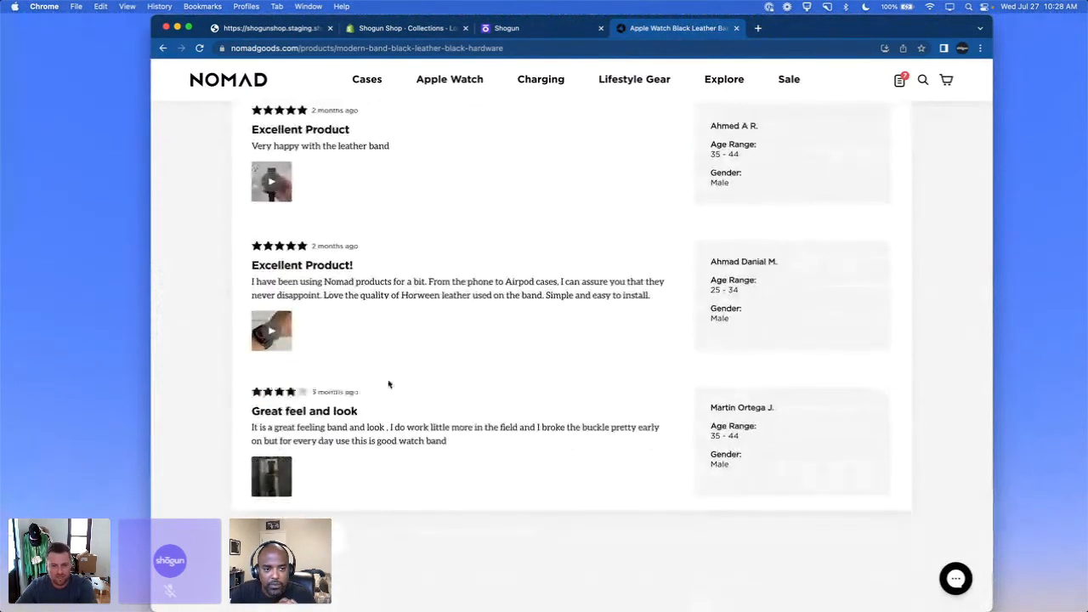
{"action": "scroll", "coordinate": [389, 384], "scroll_direction": "up", "scroll_amount": 3}
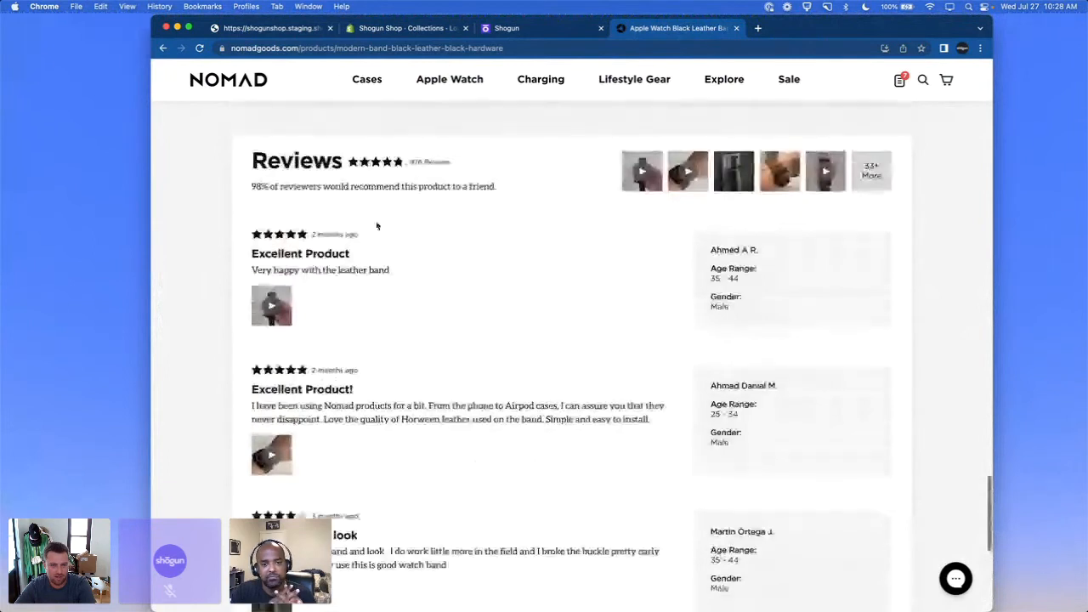
{"action": "left_click_drag", "start_coordinate": [253, 157], "coordinate": [522, 194]}
{"action": "left_click", "coordinate": [237, 158]}
{"action": "left_click", "coordinate": [522, 195]}
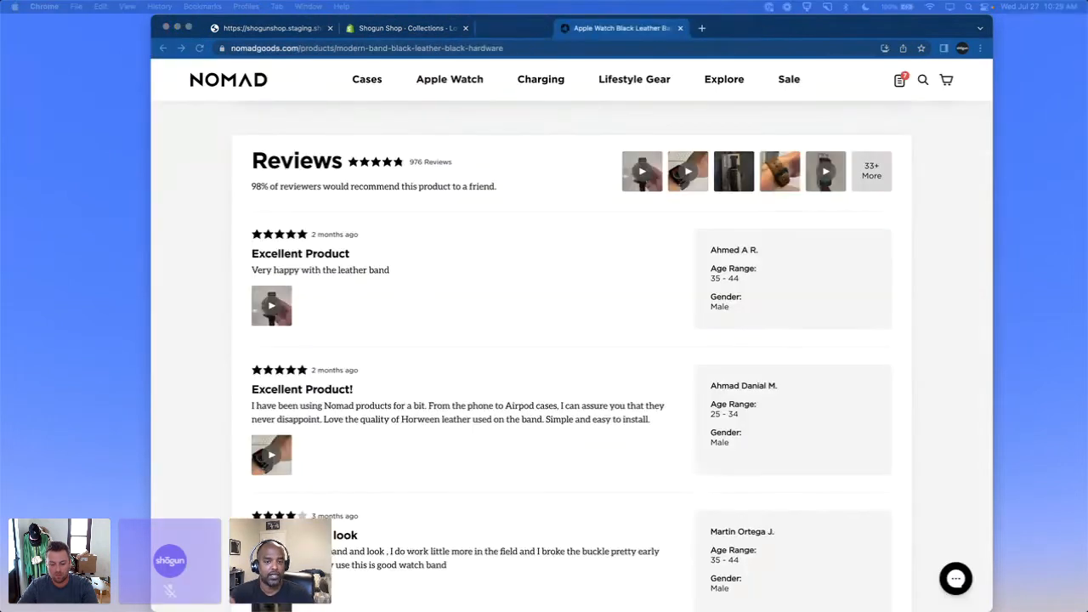
Step: Separate the Demo 1 editor into its own browser window and look over the page's hero and image blocks
{"action": "left_click", "coordinate": [601, 28]}
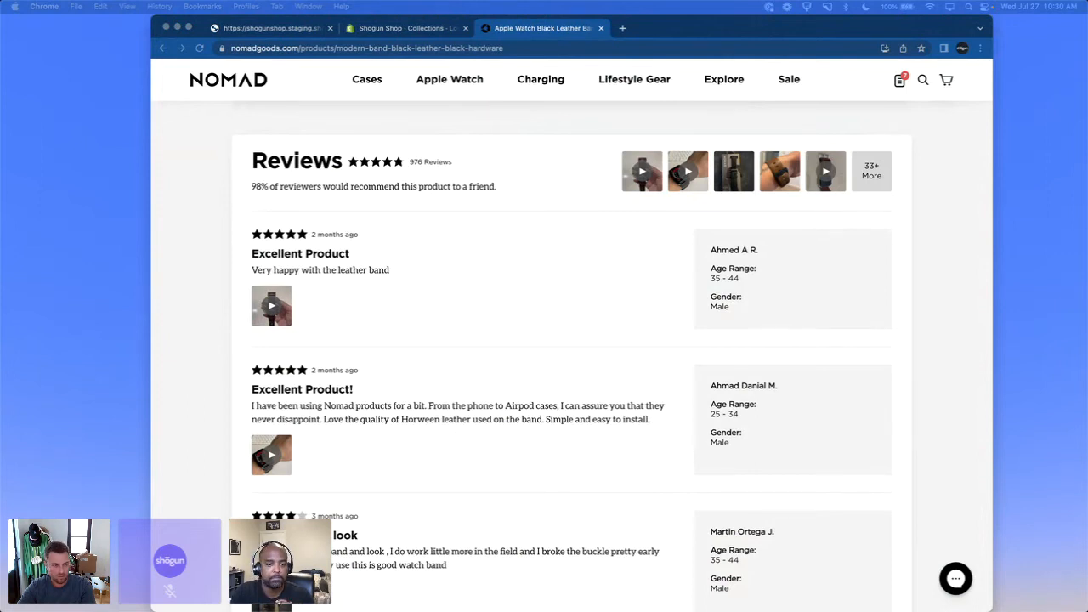
{"action": "left_click_drag", "start_coordinate": [678, 611], "coordinate": [696, 3]}
{"action": "scroll", "coordinate": [523, 265], "scroll_direction": "down", "scroll_amount": 3}
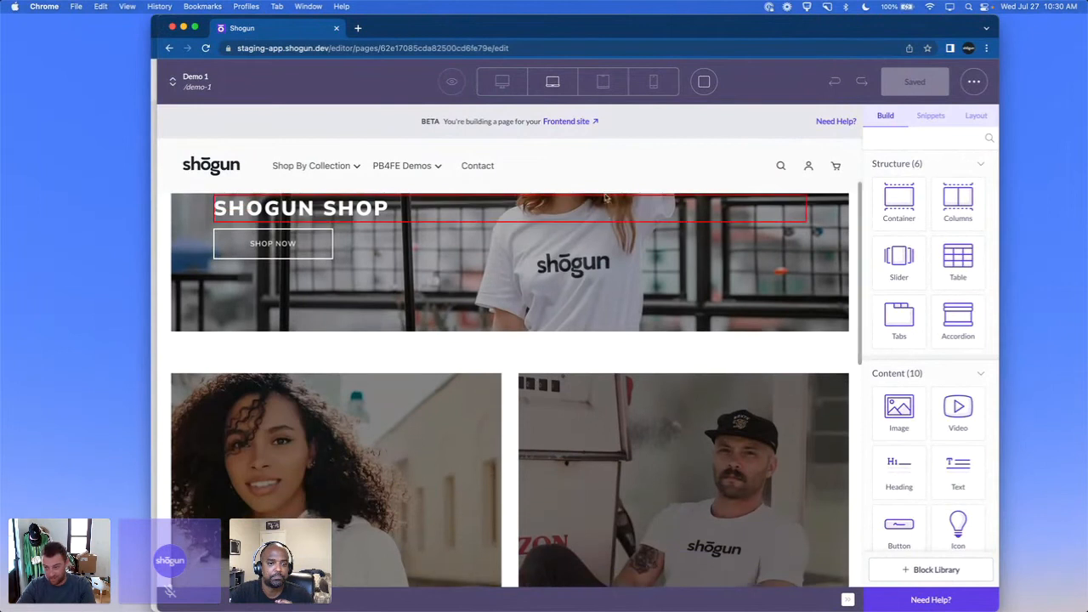
Step: Examine the Demo 1 page's hero banner and featured columns, and look at the saved snippets
{"action": "scroll", "coordinate": [523, 265], "scroll_direction": "up", "scroll_amount": 1}
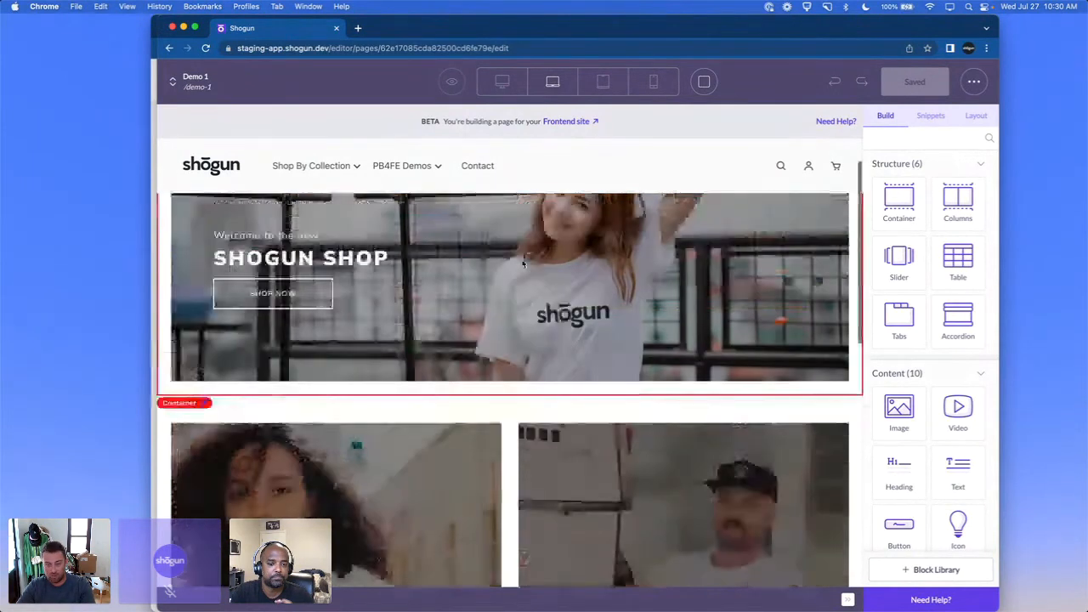
{"action": "scroll", "coordinate": [524, 265], "scroll_direction": "up", "scroll_amount": 1}
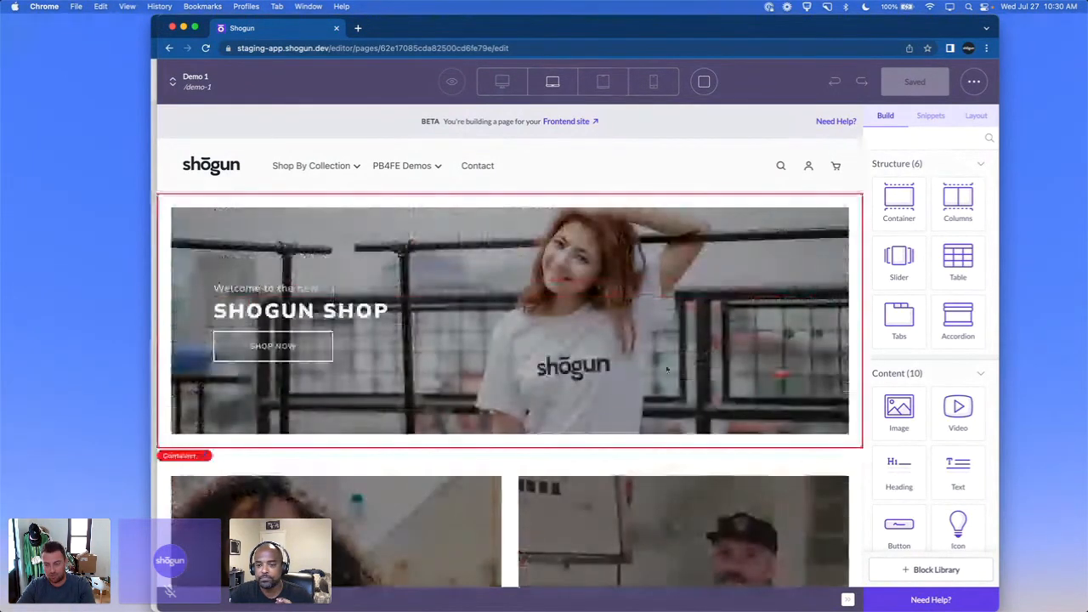
{"action": "scroll", "coordinate": [668, 369], "scroll_direction": "down", "scroll_amount": 1}
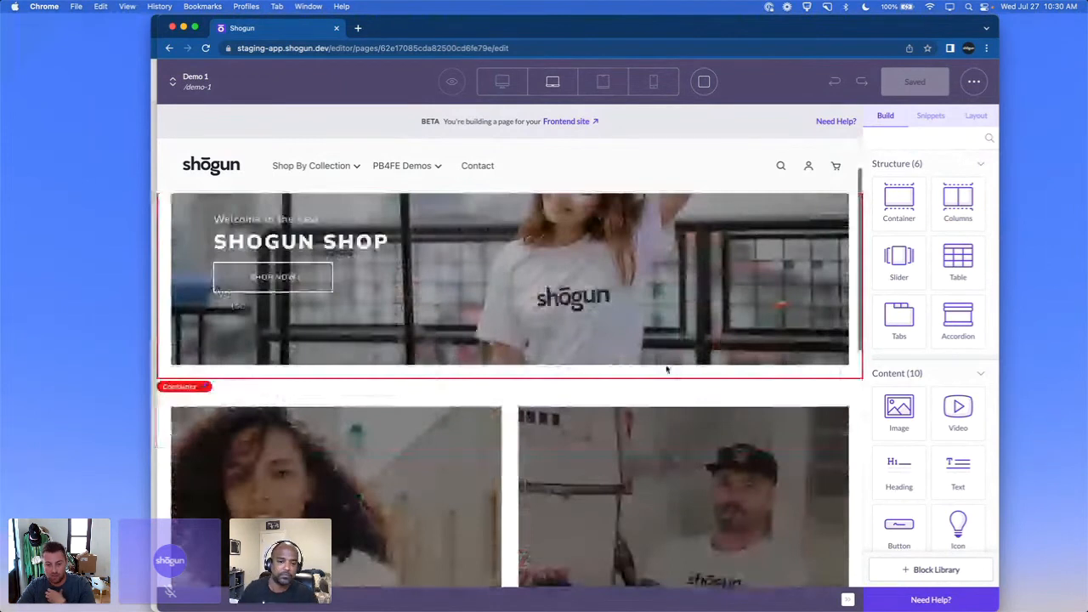
{"action": "scroll", "coordinate": [668, 369], "scroll_direction": "down", "scroll_amount": 2}
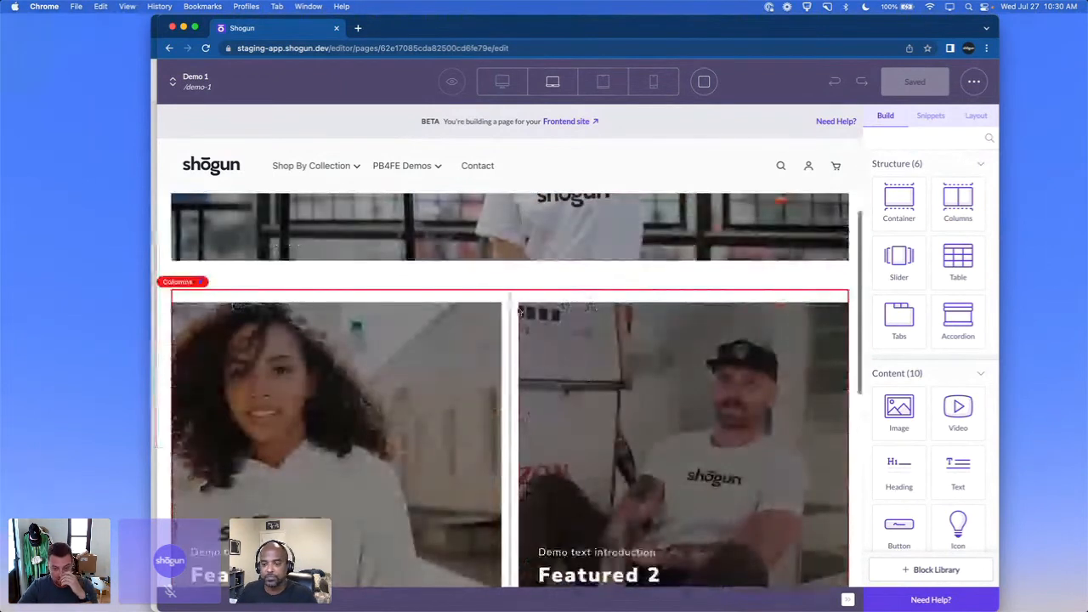
{"action": "scroll", "coordinate": [510, 306], "scroll_direction": "down", "scroll_amount": 1}
{"action": "scroll", "coordinate": [502, 301], "scroll_direction": "down", "scroll_amount": 1}
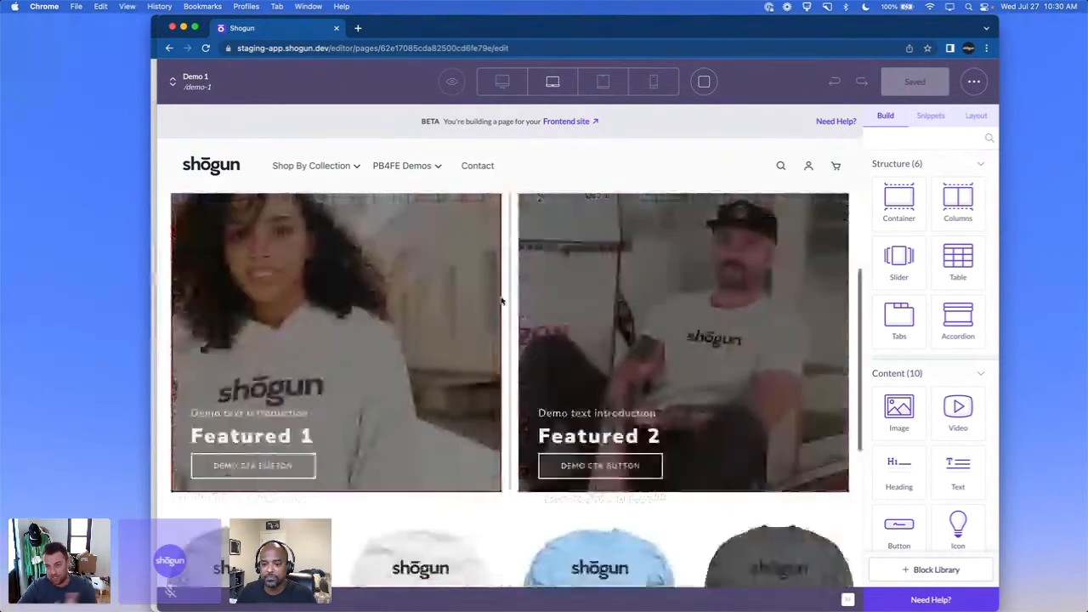
{"action": "left_click", "coordinate": [930, 116]}
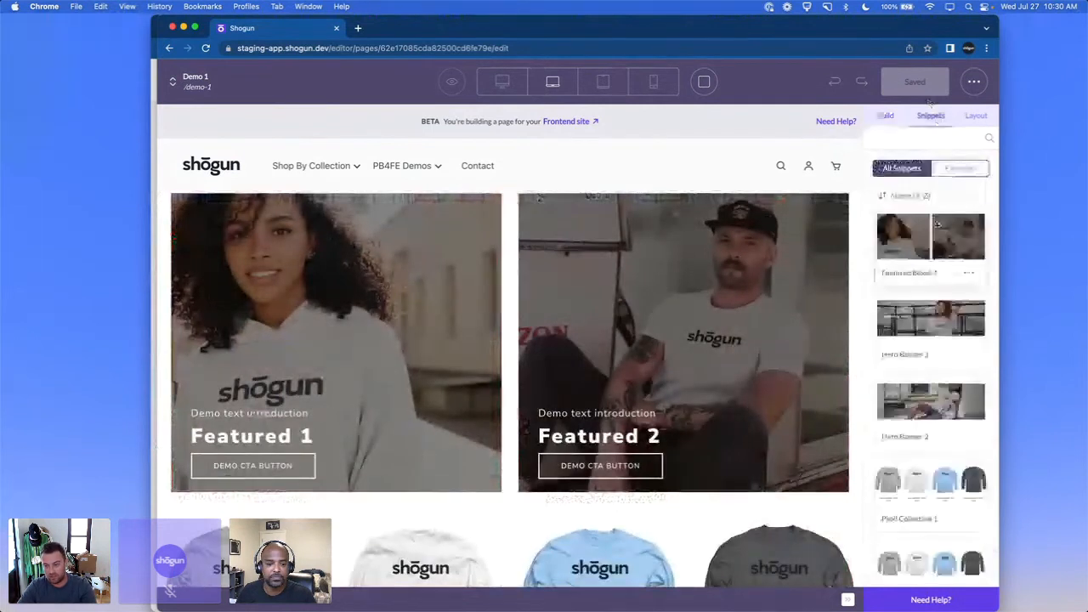
{"action": "left_click", "coordinate": [885, 116]}
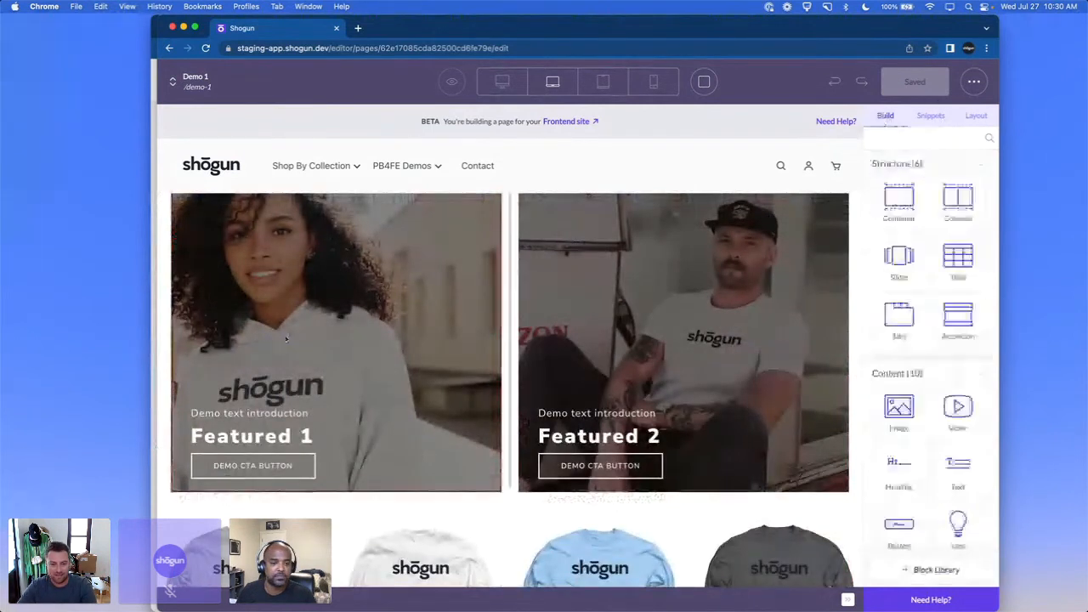
{"action": "scroll", "coordinate": [287, 338], "scroll_direction": "up", "scroll_amount": 1}
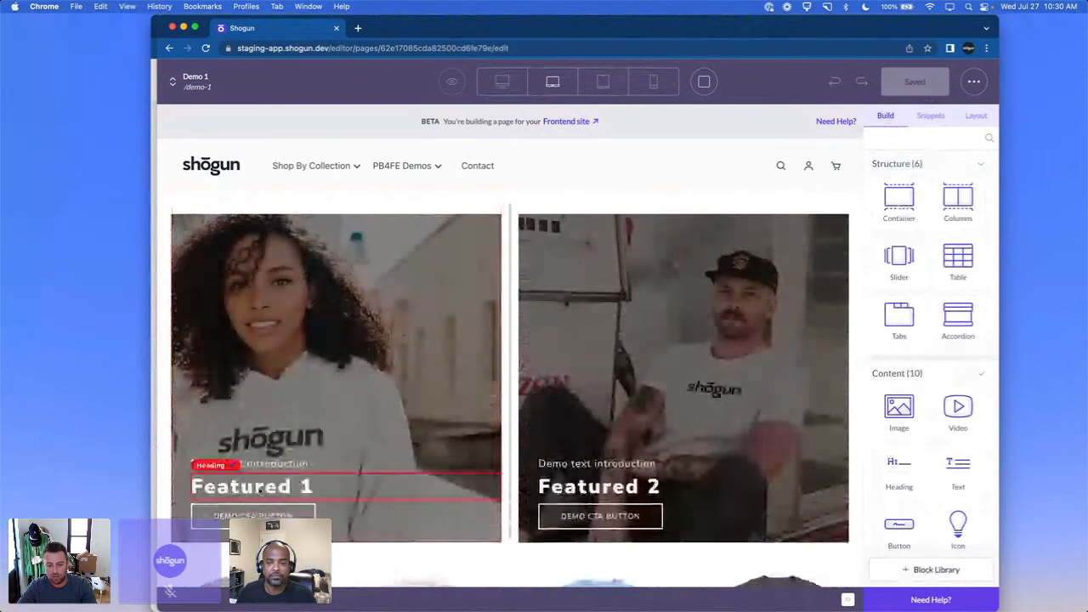
{"action": "scroll", "coordinate": [394, 360], "scroll_direction": "up", "scroll_amount": 1}
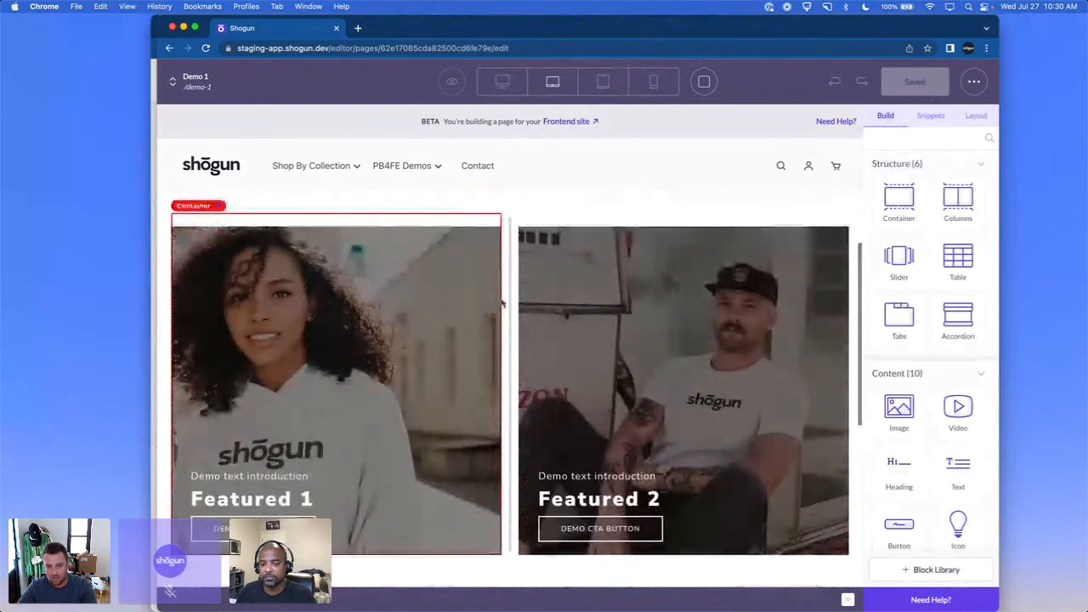
Step: Inspect the settings of the hero container and of its intro text, heading and SHOP NOW button
{"action": "scroll", "coordinate": [502, 304], "scroll_direction": "up", "scroll_amount": 4}
{"action": "left_click", "coordinate": [543, 238]}
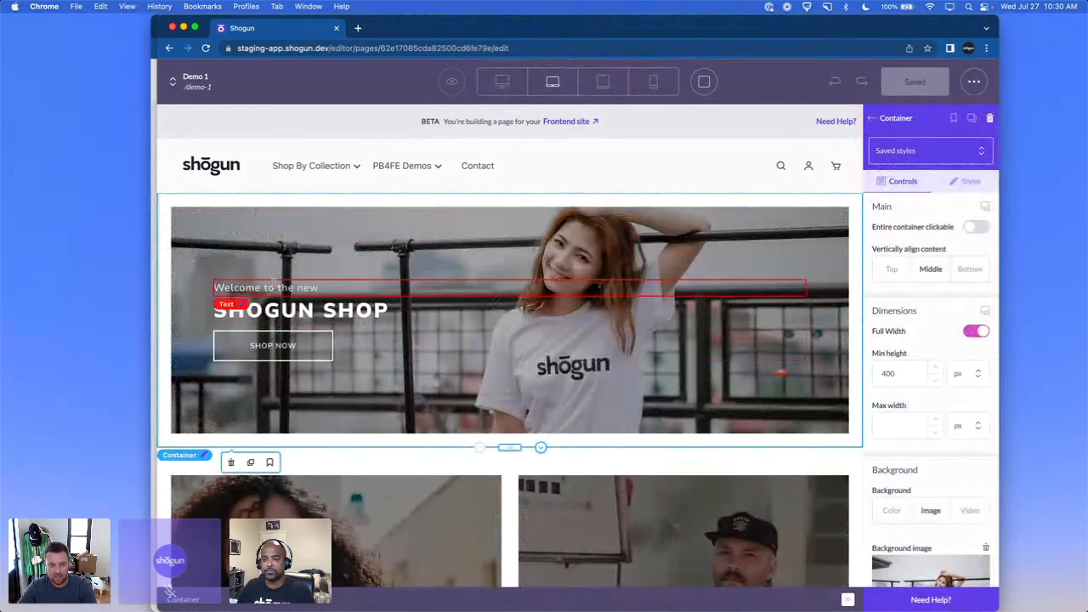
{"action": "left_click", "coordinate": [266, 287]}
{"action": "left_click", "coordinate": [298, 311]}
{"action": "left_click", "coordinate": [306, 345]}
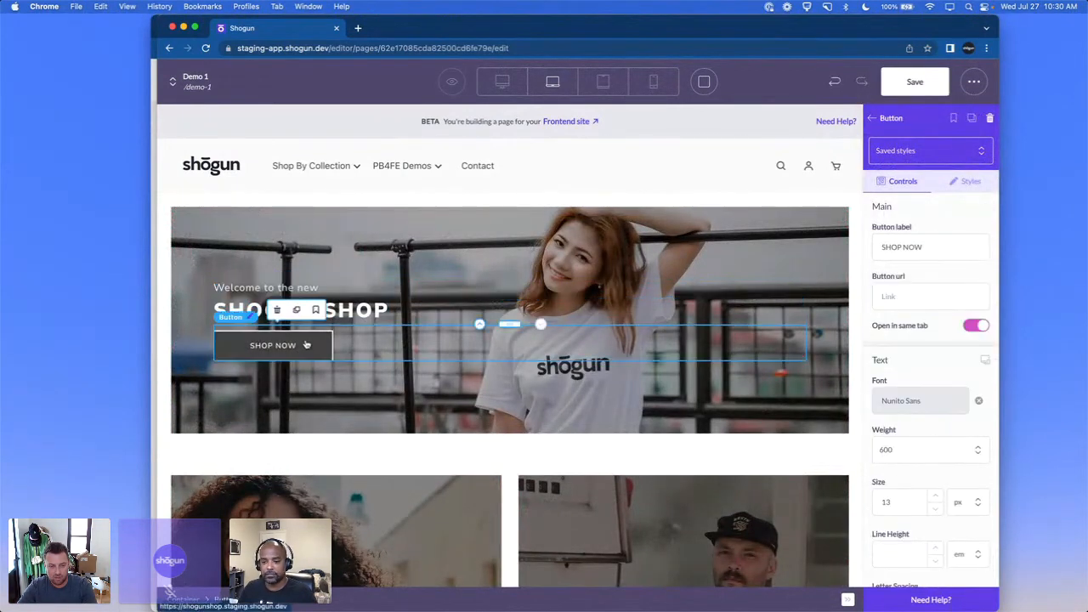
Step: Replace the hero container's background image with an Unsplash photo of a woman sitting on rocks by the sea
{"action": "left_click", "coordinate": [468, 244]}
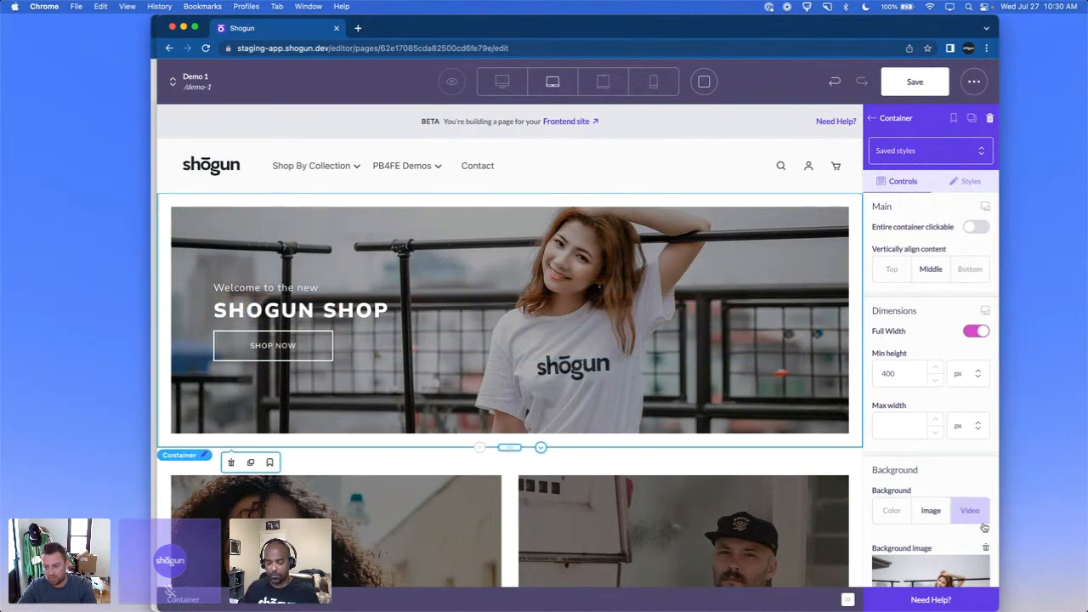
{"action": "scroll", "coordinate": [931, 505], "scroll_direction": "down", "scroll_amount": 3}
{"action": "left_click", "coordinate": [930, 493]}
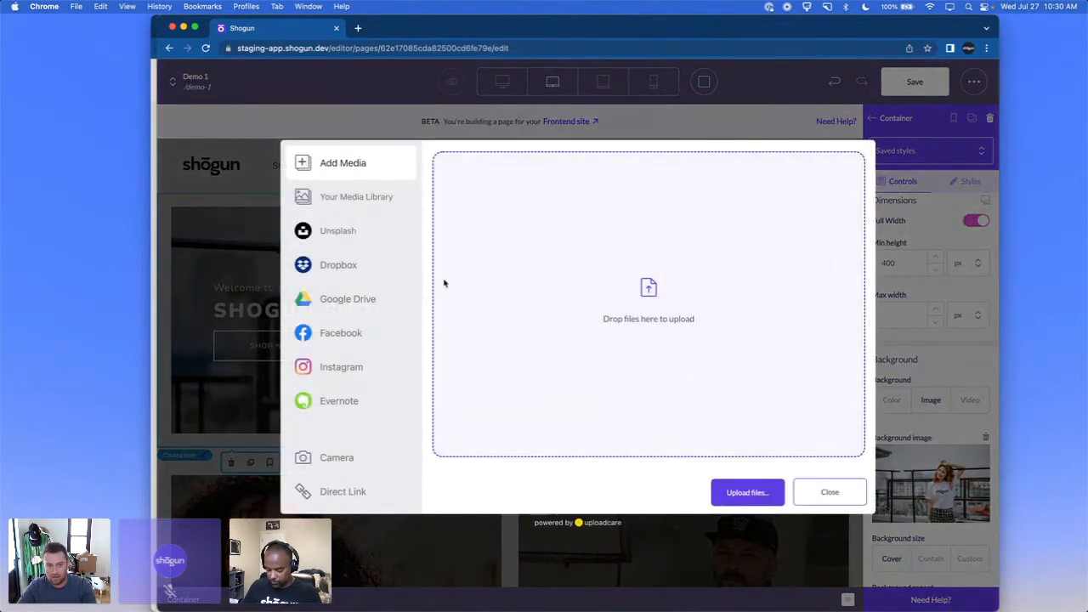
{"action": "left_click", "coordinate": [352, 231]}
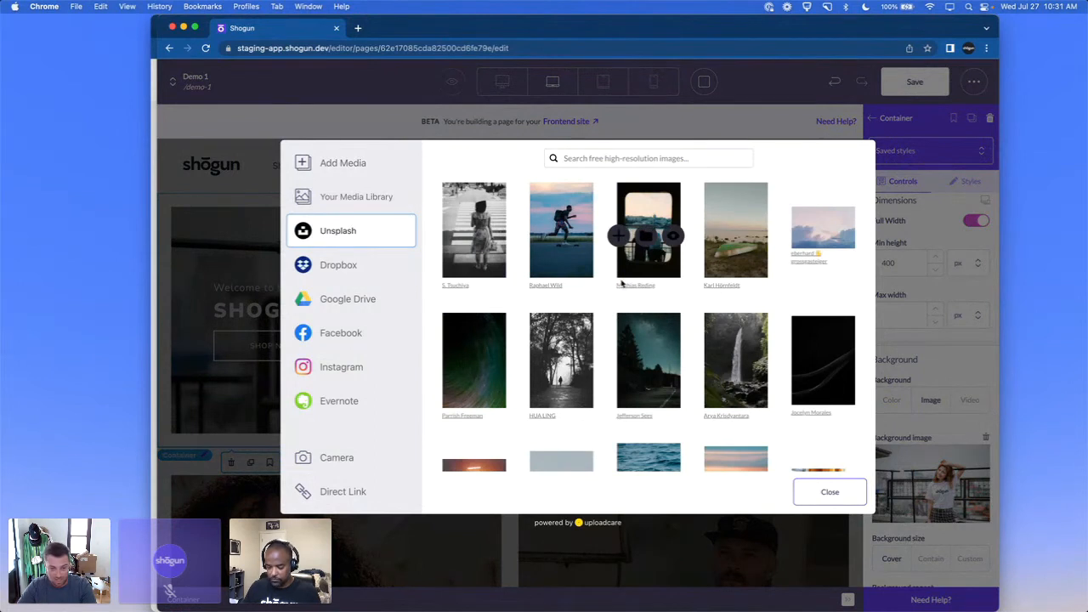
{"action": "scroll", "coordinate": [620, 277], "scroll_direction": "down", "scroll_amount": 5}
{"action": "scroll", "coordinate": [621, 284], "scroll_direction": "down", "scroll_amount": 3}
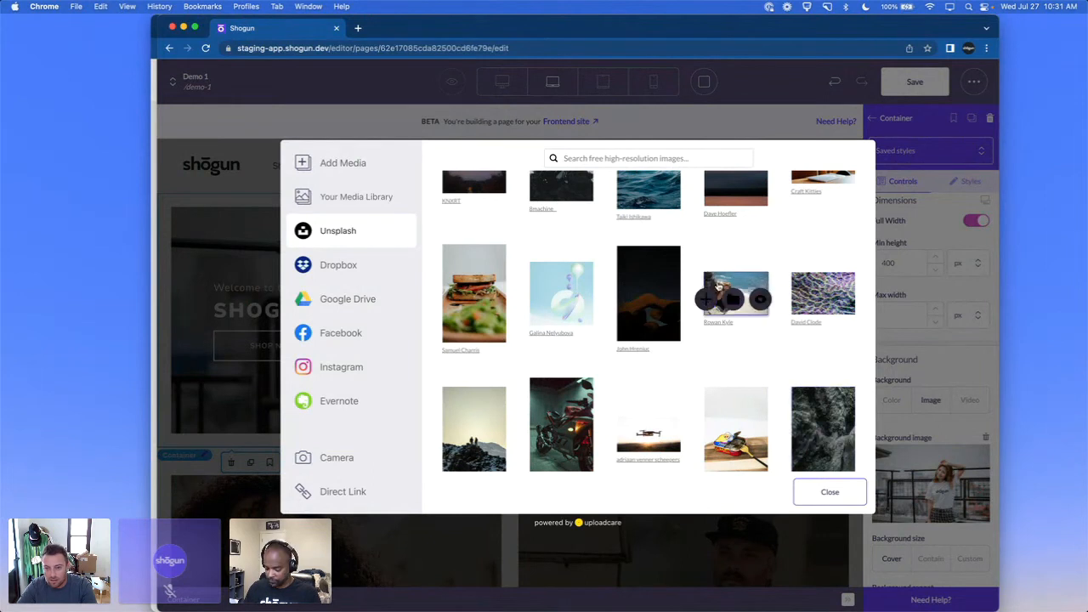
{"action": "left_click", "coordinate": [704, 298]}
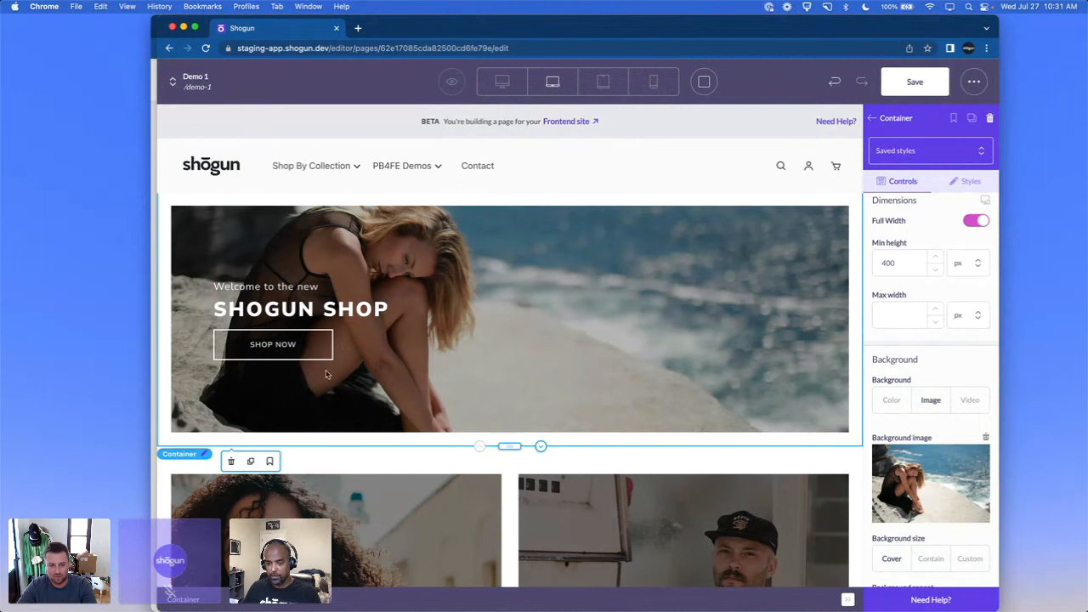
Step: Right-align the hero's "Welcome to the new" text and the SHOGUN SHOP heading
{"action": "left_click", "coordinate": [278, 284]}
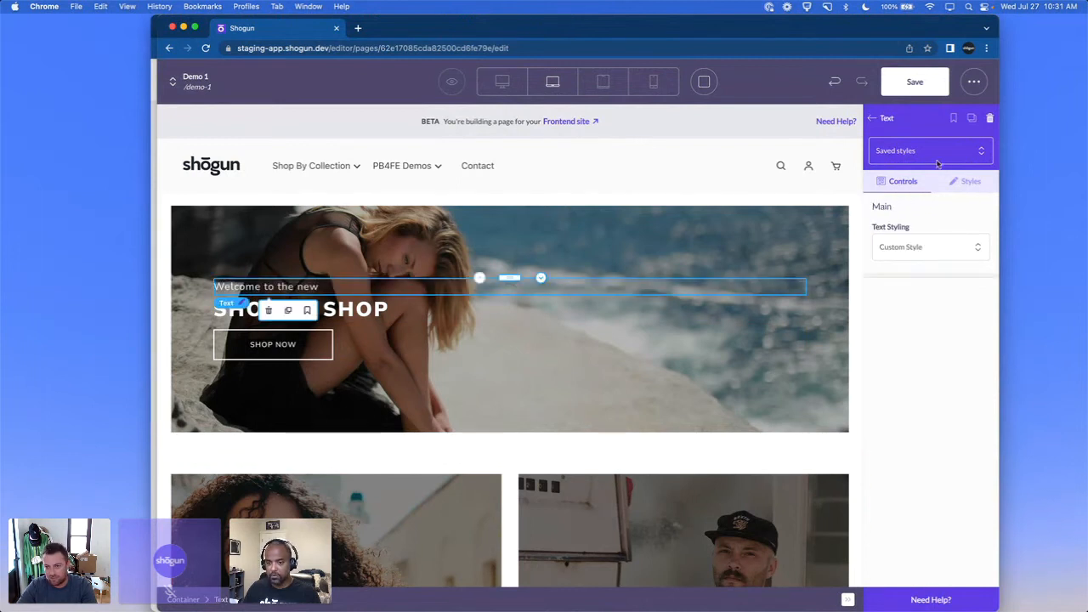
{"action": "double_click", "coordinate": [280, 284]}
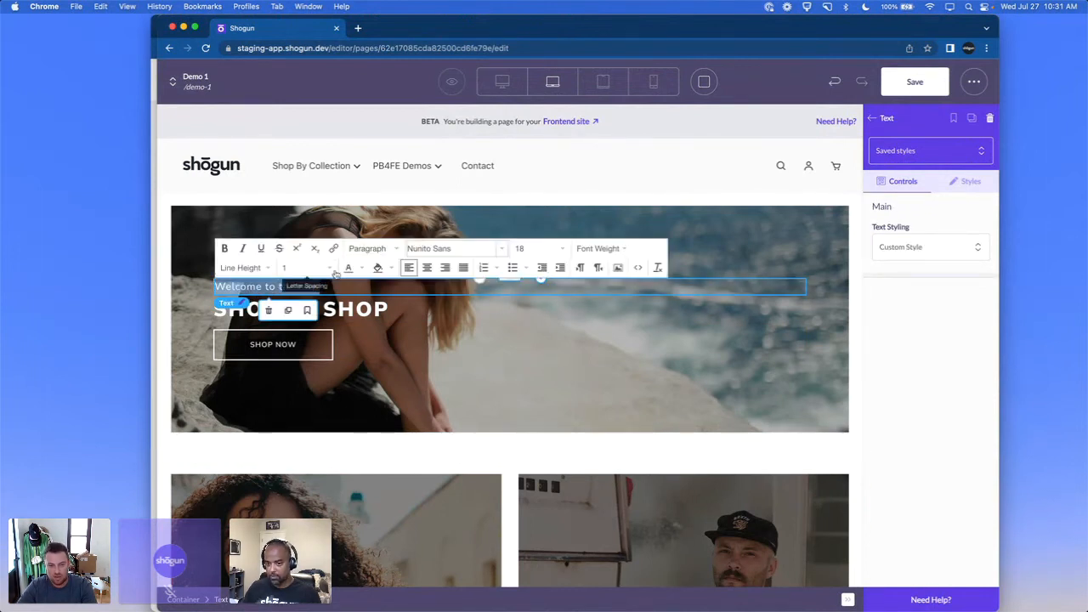
{"action": "left_click", "coordinate": [447, 268]}
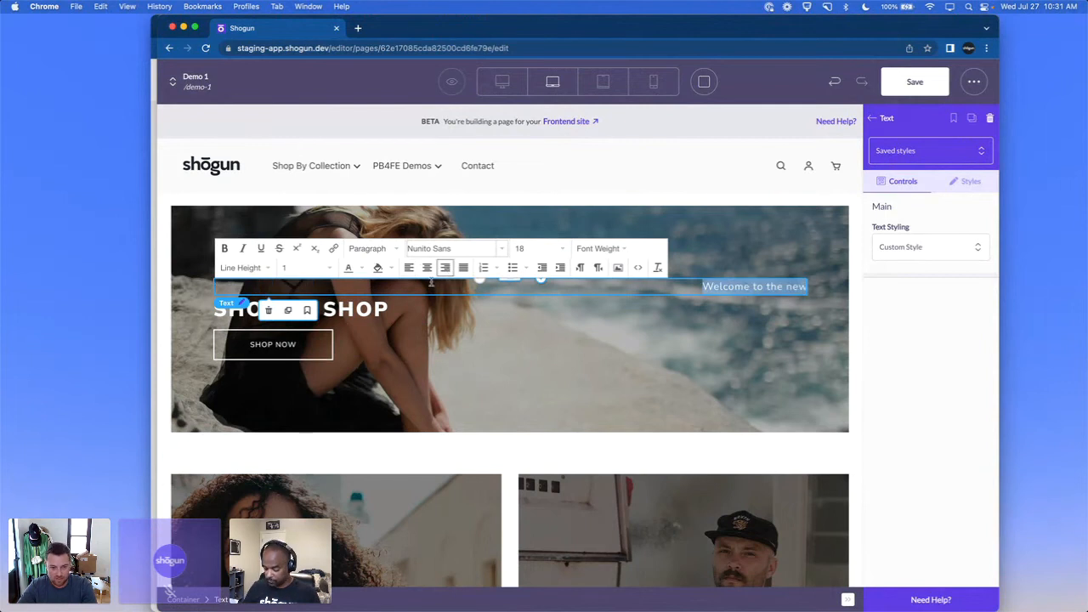
{"action": "double_click", "coordinate": [359, 308]}
{"action": "triple_click", "coordinate": [359, 308]}
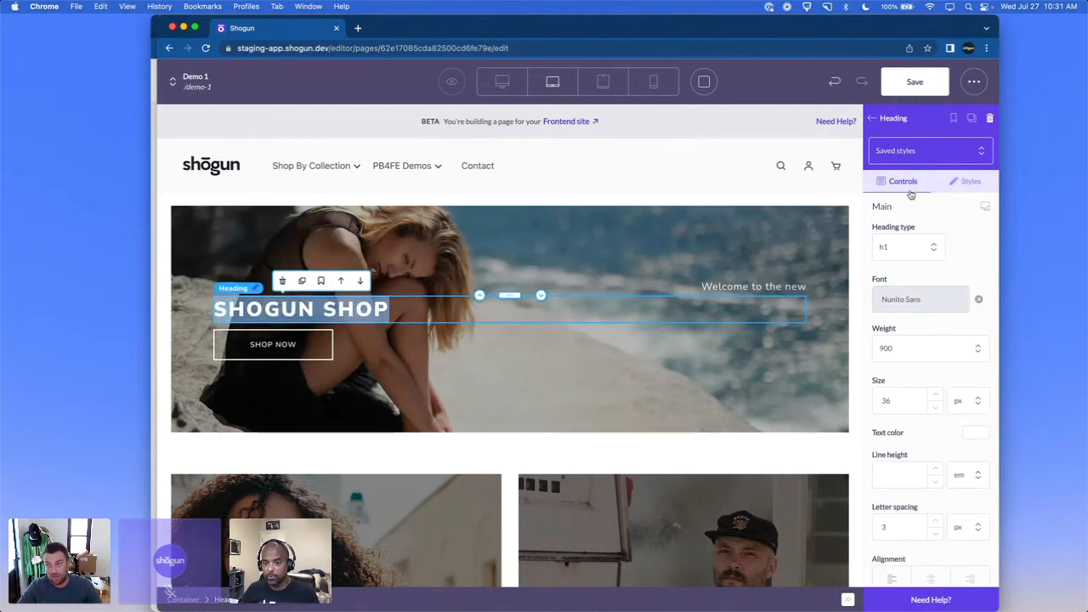
{"action": "scroll", "coordinate": [949, 514], "scroll_direction": "down", "scroll_amount": 1}
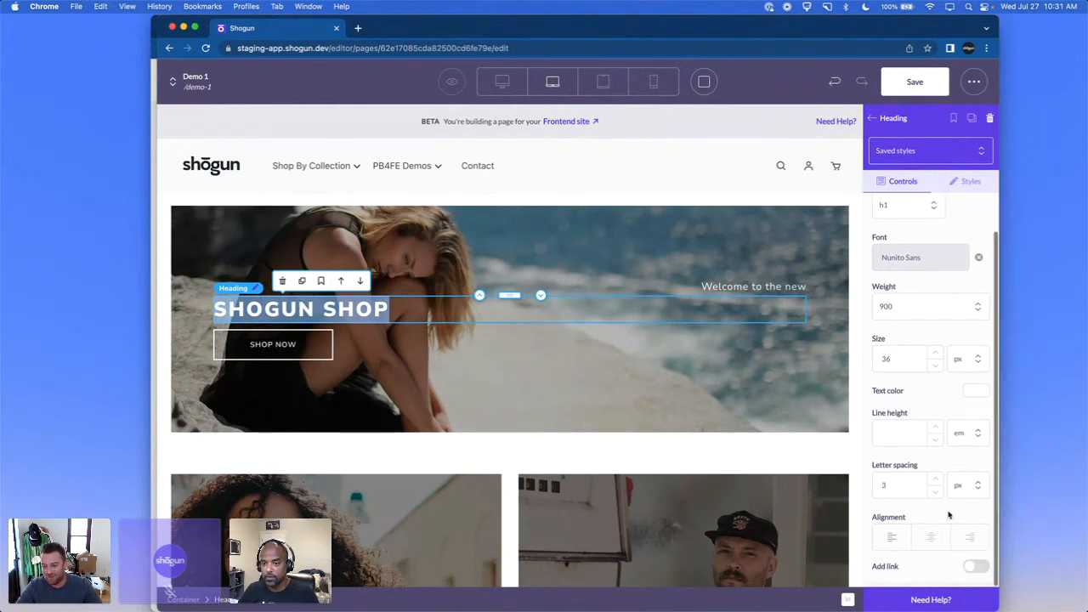
{"action": "left_click", "coordinate": [970, 536]}
Step: Set the SHOP NOW button's alignment to right within the hero, and deselect it
{"action": "left_click", "coordinate": [281, 345]}
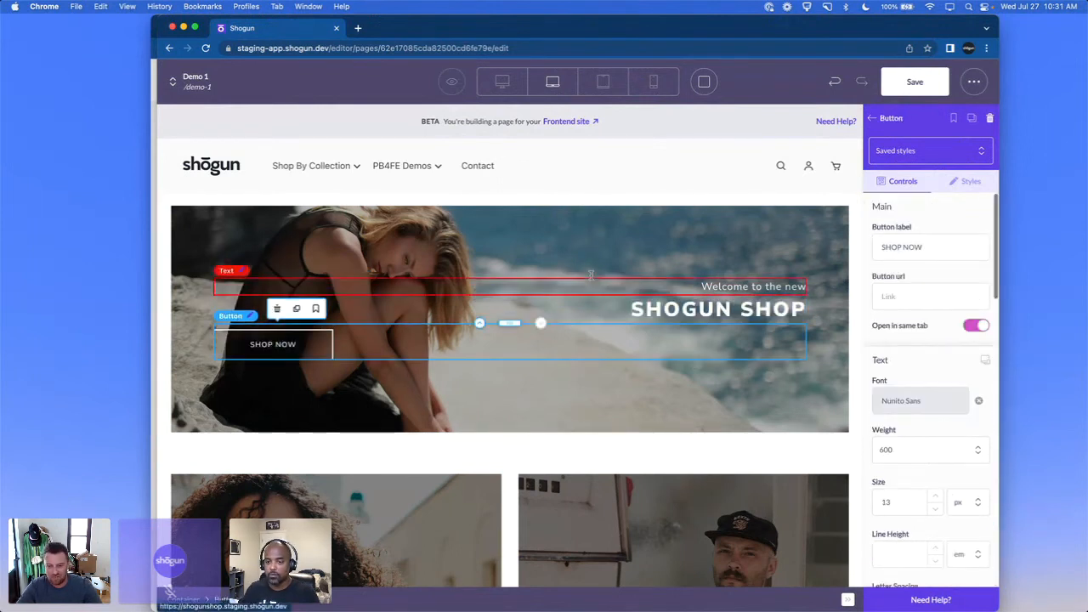
{"action": "left_click", "coordinate": [966, 181]}
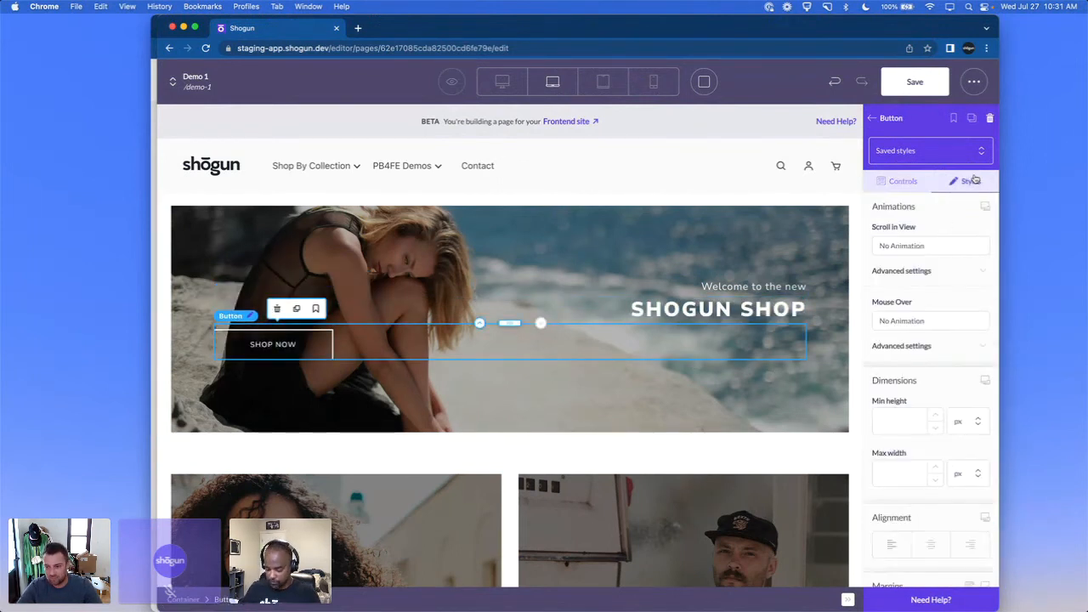
{"action": "left_click", "coordinate": [970, 538]}
{"action": "left_click", "coordinate": [706, 448]}
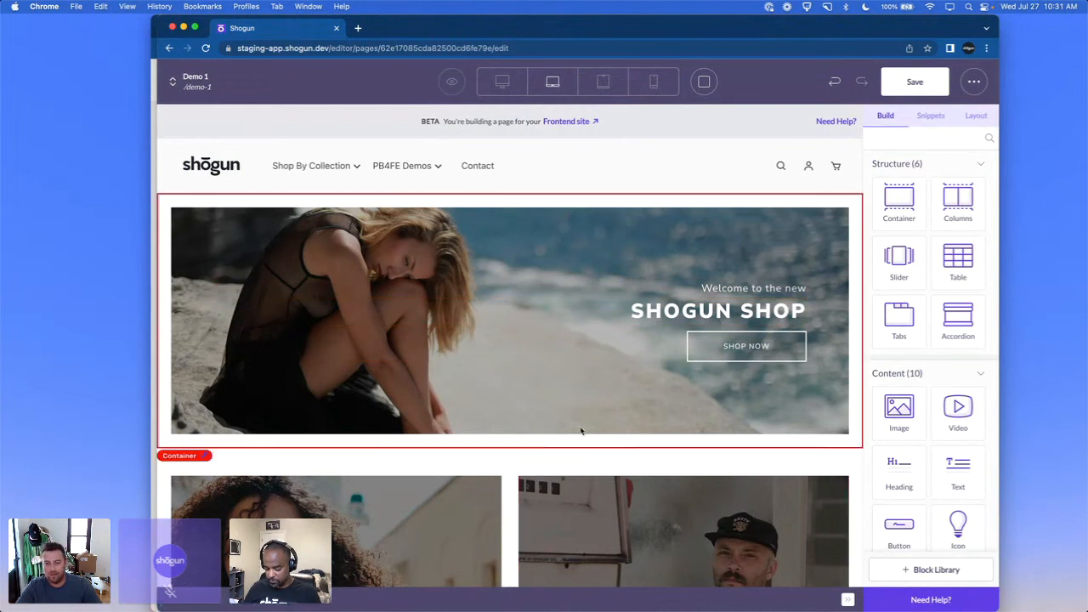
Step: Set the SHOP NOW button's default solid background color to black (000000) at 100 opacity
{"action": "scroll", "coordinate": [581, 431], "scroll_direction": "down", "scroll_amount": 3}
{"action": "scroll", "coordinate": [564, 382], "scroll_direction": "up", "scroll_amount": 3}
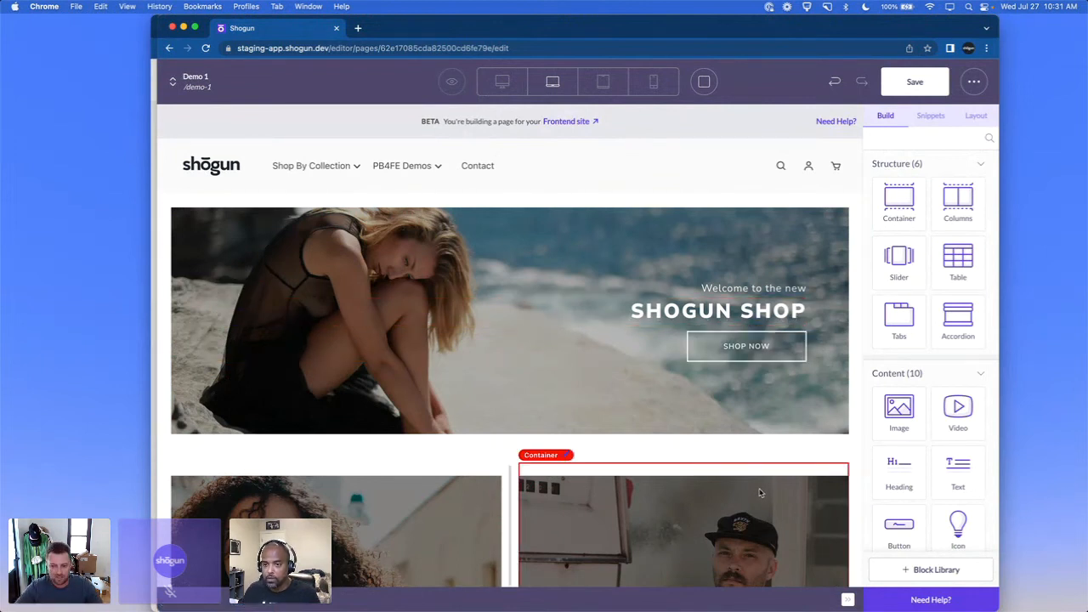
{"action": "left_click", "coordinate": [799, 350]}
{"action": "scroll", "coordinate": [923, 391], "scroll_direction": "down", "scroll_amount": 5}
{"action": "scroll", "coordinate": [923, 398], "scroll_direction": "down", "scroll_amount": 5}
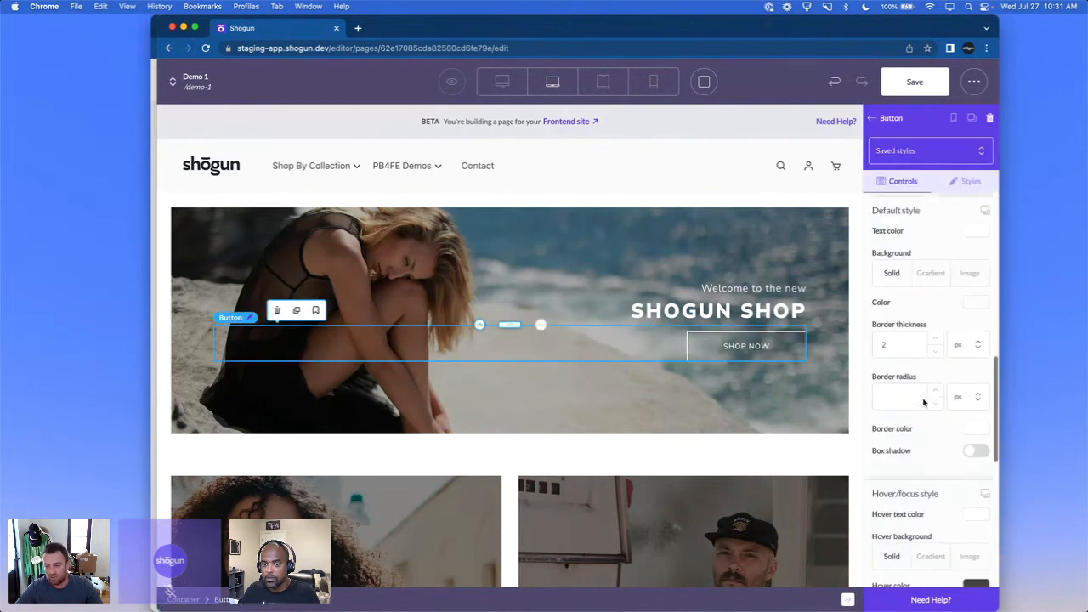
{"action": "left_click", "coordinate": [975, 282]}
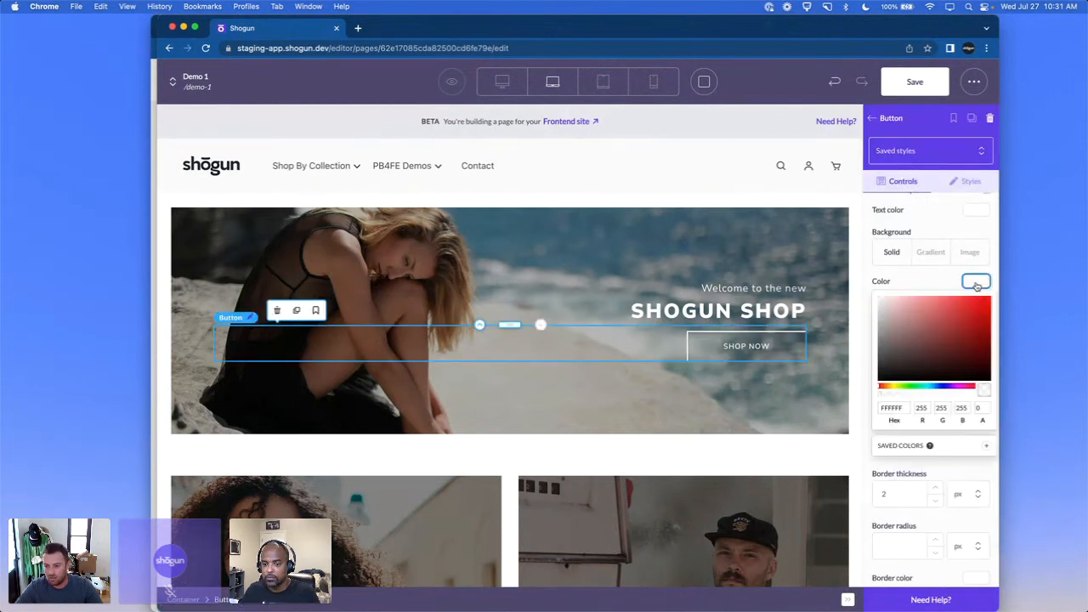
{"action": "left_click", "coordinate": [947, 368]}
{"action": "left_click", "coordinate": [986, 387]}
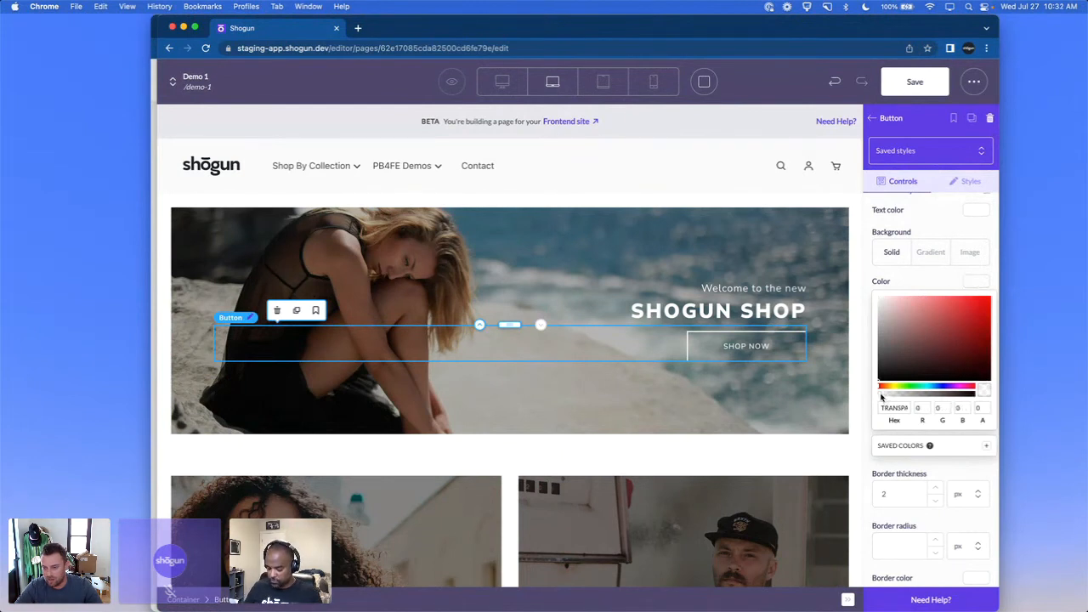
{"action": "left_click", "coordinate": [976, 395]}
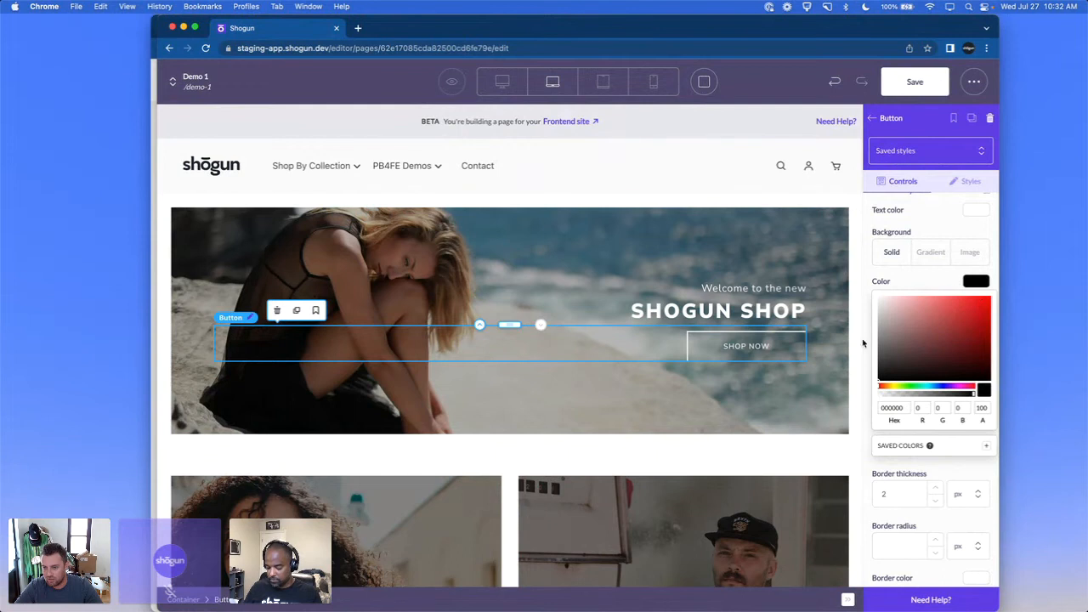
{"action": "left_click", "coordinate": [811, 400]}
Step: Set the SHOP NOW button's default border color to black (000000)
{"action": "left_click", "coordinate": [796, 359]}
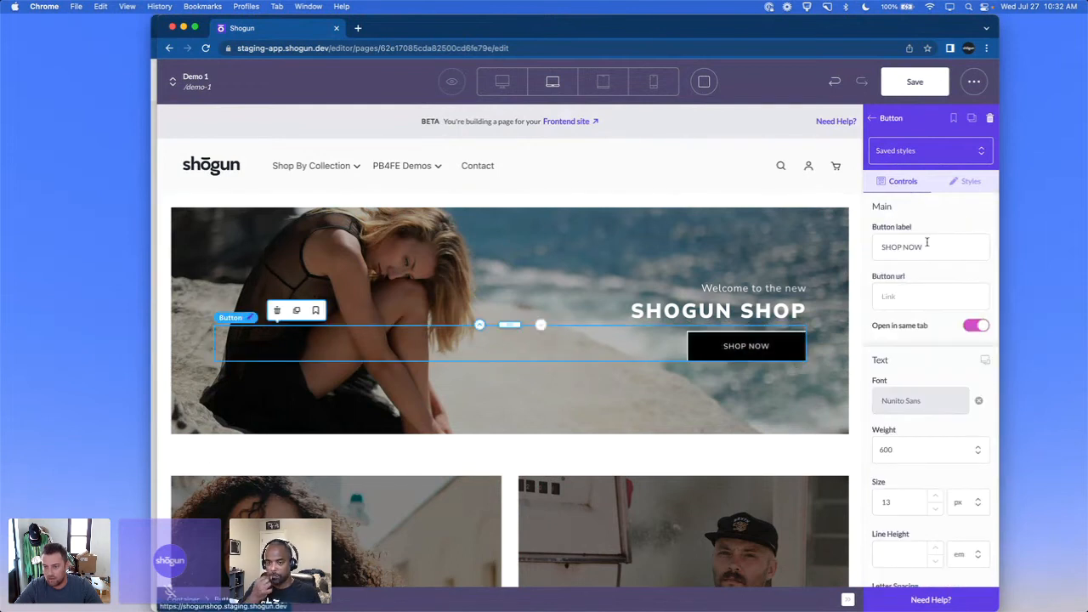
{"action": "left_click", "coordinate": [968, 181]}
{"action": "scroll", "coordinate": [969, 418], "scroll_direction": "down", "scroll_amount": 3}
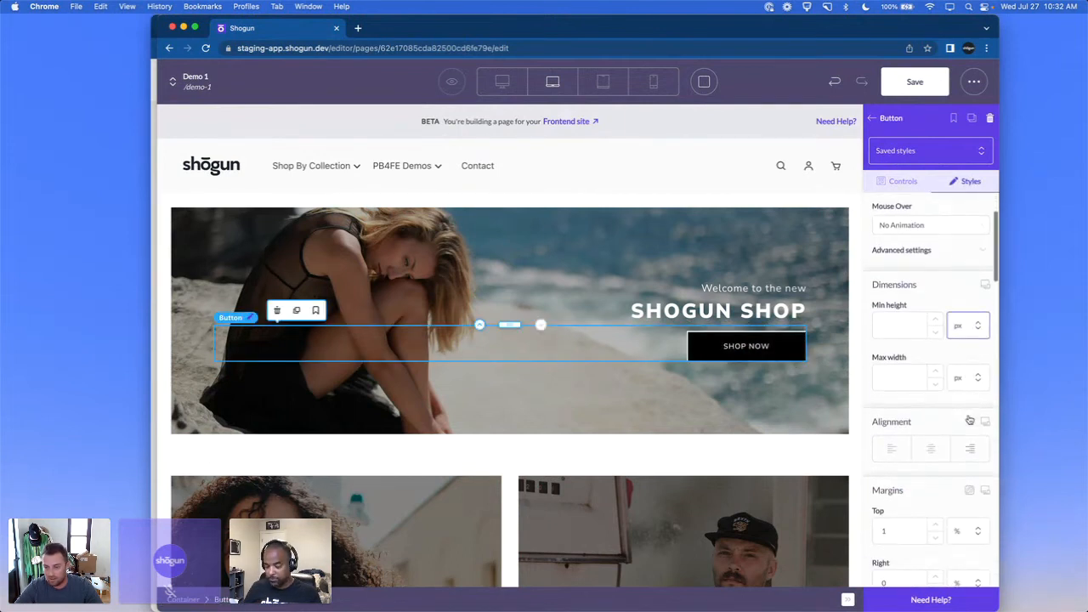
{"action": "scroll", "coordinate": [970, 420], "scroll_direction": "down", "scroll_amount": 3}
{"action": "scroll", "coordinate": [967, 417], "scroll_direction": "up", "scroll_amount": 5}
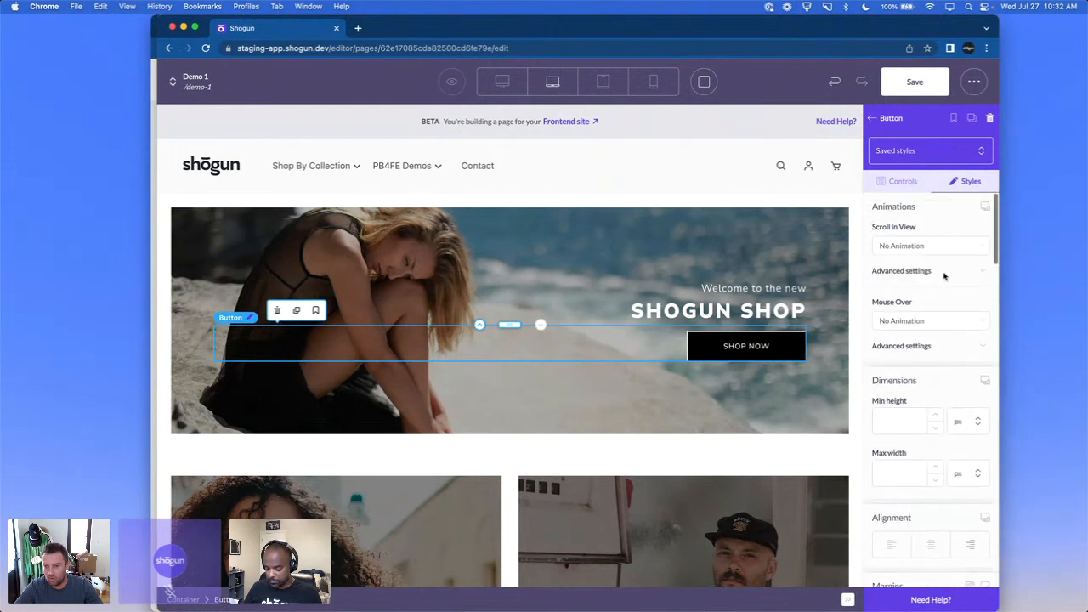
{"action": "left_click", "coordinate": [911, 183]}
{"action": "scroll", "coordinate": [935, 365], "scroll_direction": "down", "scroll_amount": 8}
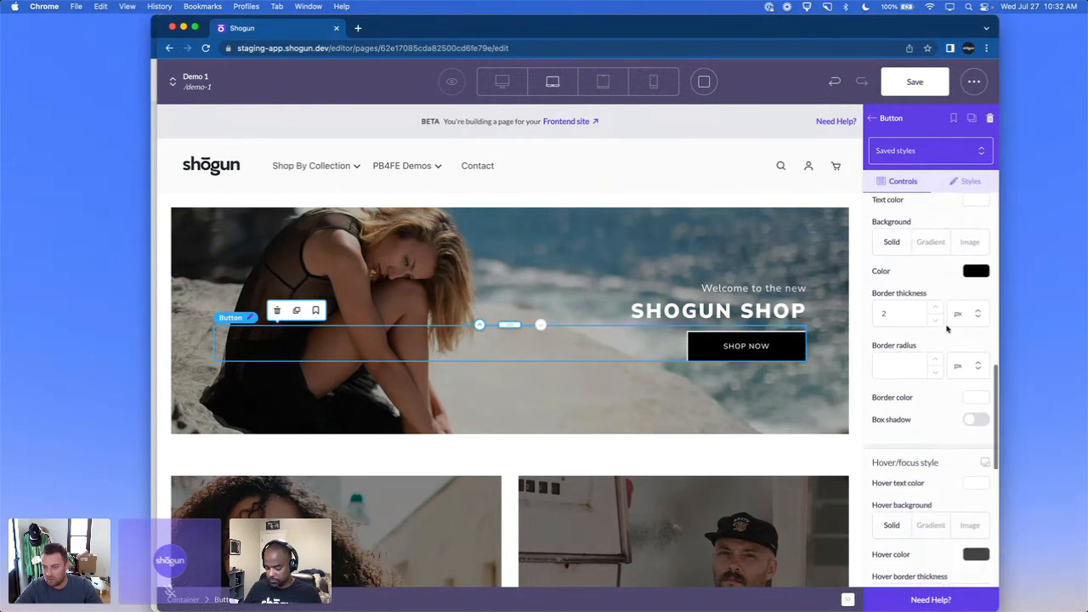
{"action": "left_click", "coordinate": [982, 403]}
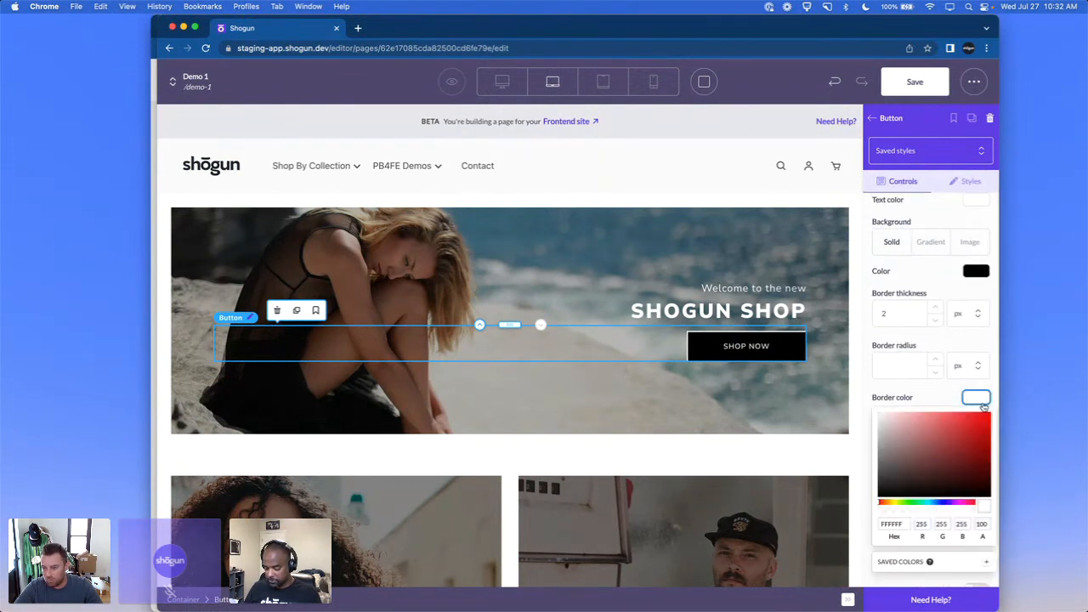
{"action": "left_click_drag", "start_coordinate": [940, 477], "coordinate": [992, 496]}
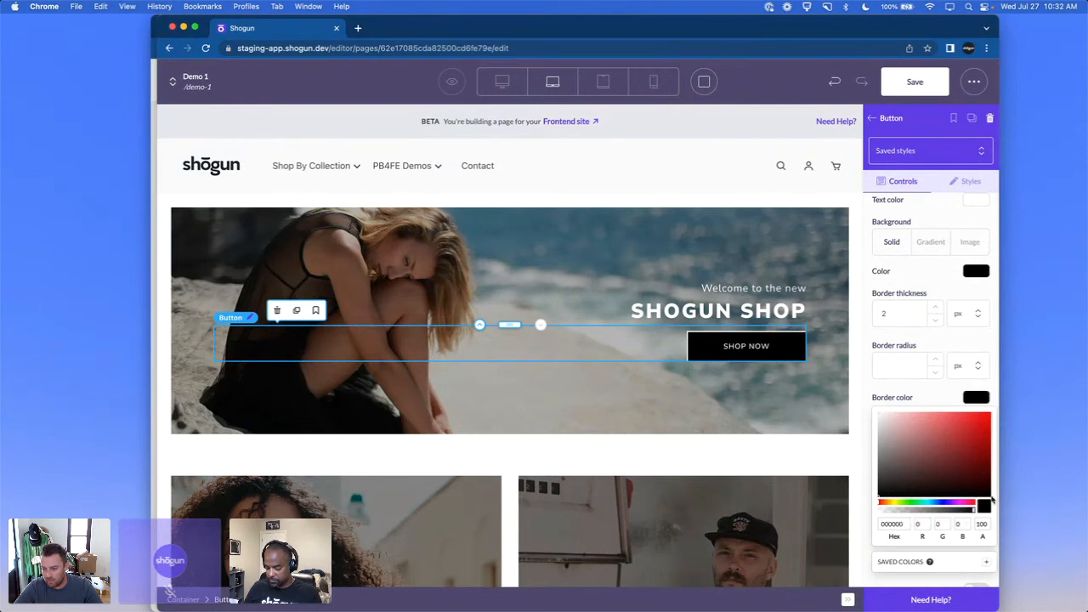
Step: Review the SHOP NOW button's scroll-in-view animations without applying one, and set its mouse-over animation to Pulse
{"action": "left_click", "coordinate": [748, 415]}
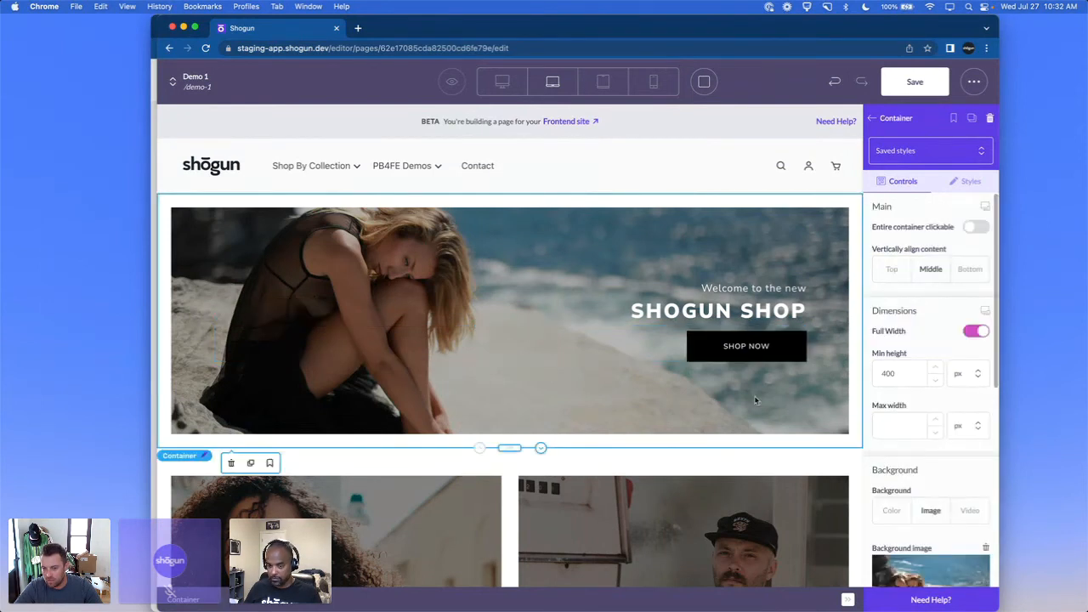
{"action": "left_click", "coordinate": [798, 350]}
{"action": "left_click", "coordinate": [972, 181]}
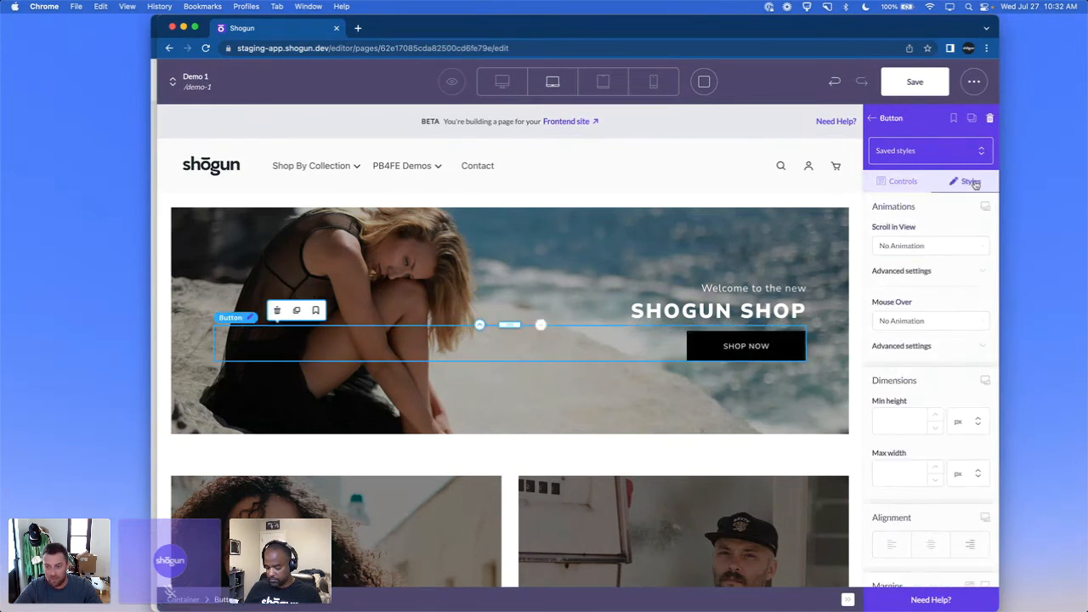
{"action": "left_click", "coordinate": [924, 246]}
{"action": "scroll", "coordinate": [926, 381], "scroll_direction": "down", "scroll_amount": 5}
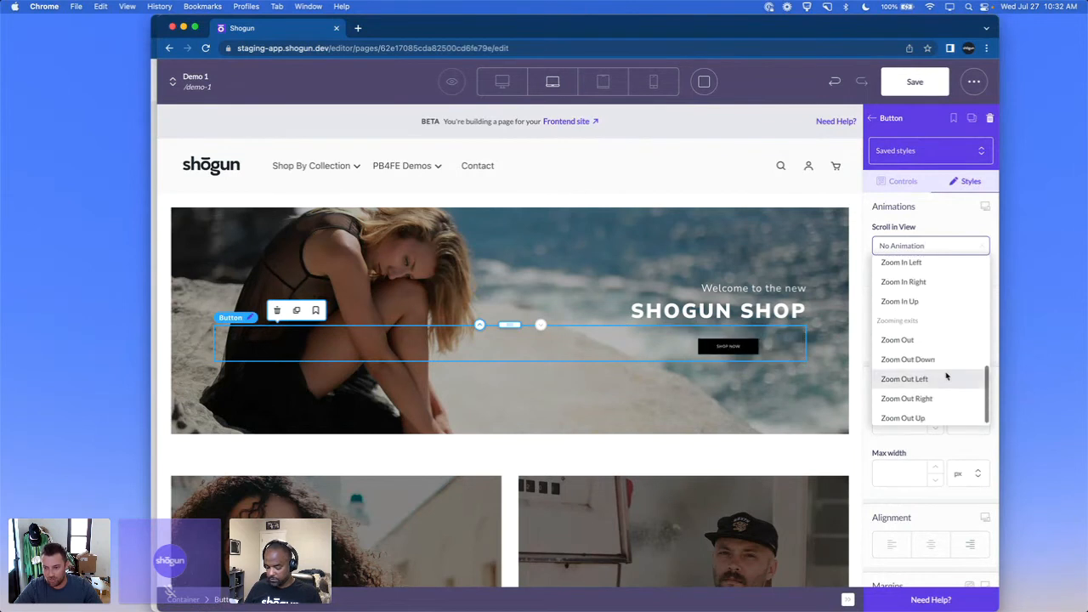
{"action": "scroll", "coordinate": [923, 374], "scroll_direction": "down", "scroll_amount": 3}
{"action": "left_click", "coordinate": [936, 230]}
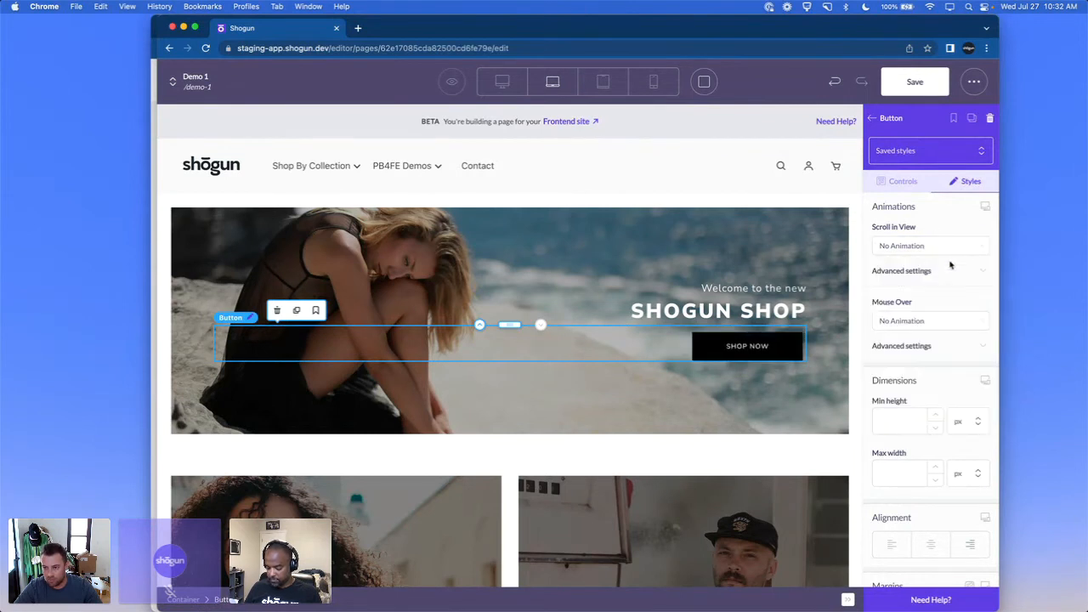
{"action": "left_click", "coordinate": [940, 320]}
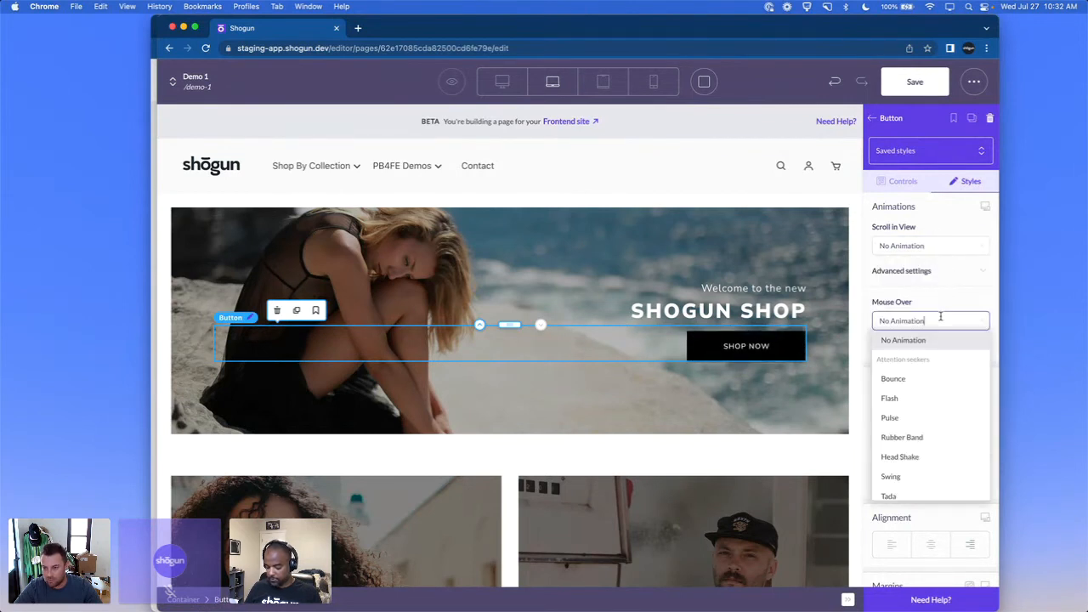
{"action": "left_click", "coordinate": [934, 418]}
{"action": "left_click", "coordinate": [743, 369]}
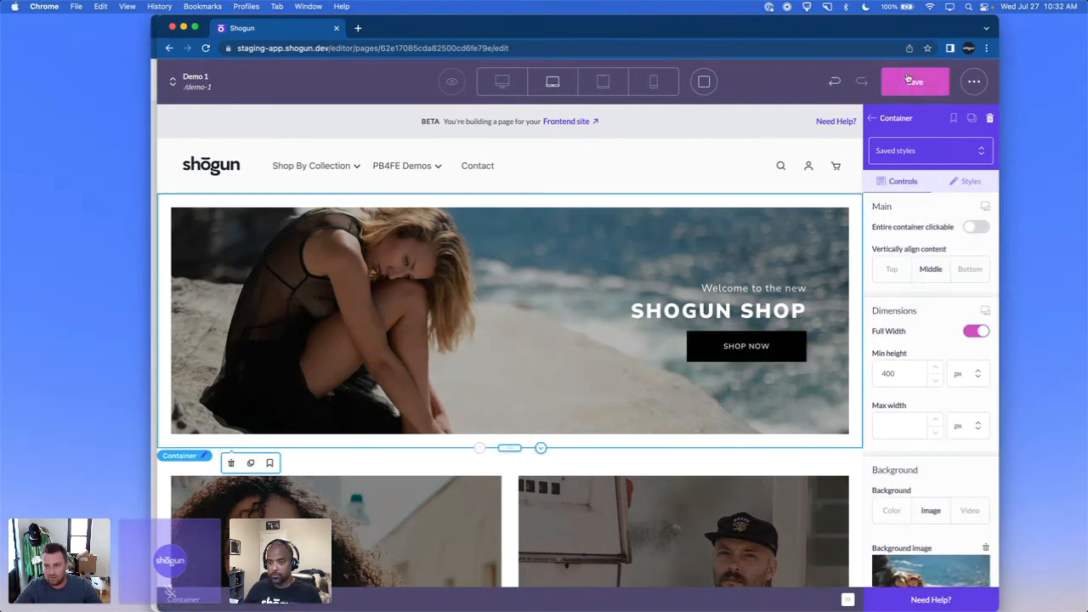
Step: Examine the SHOP NOW button's other mouse-over animation options, its hover effect on the canvas, and the sections below the hero
{"action": "left_click", "coordinate": [749, 346]}
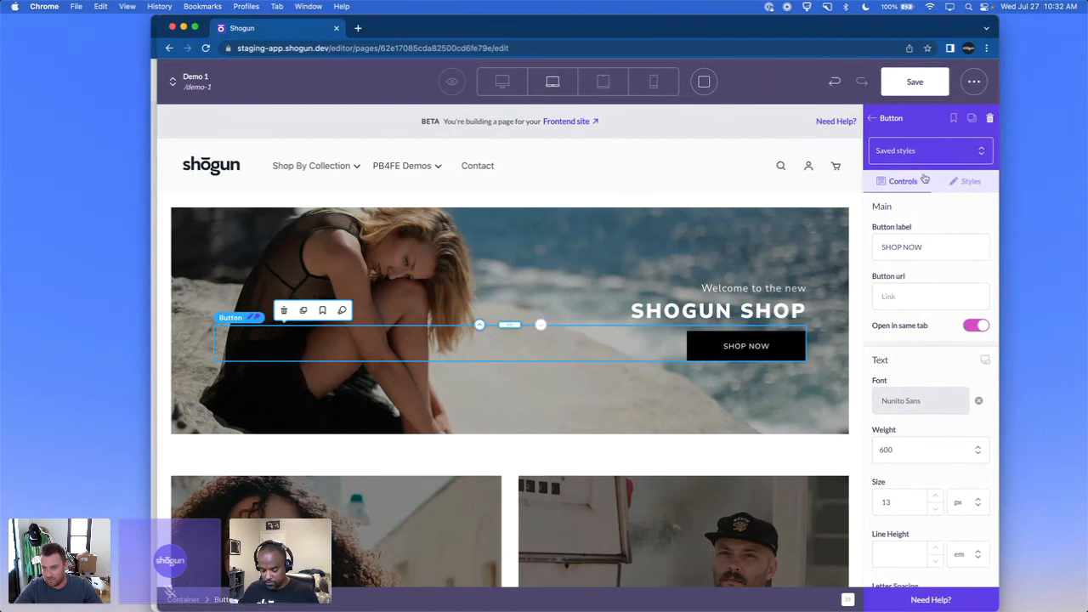
{"action": "left_click", "coordinate": [970, 183]}
{"action": "left_click", "coordinate": [917, 319]}
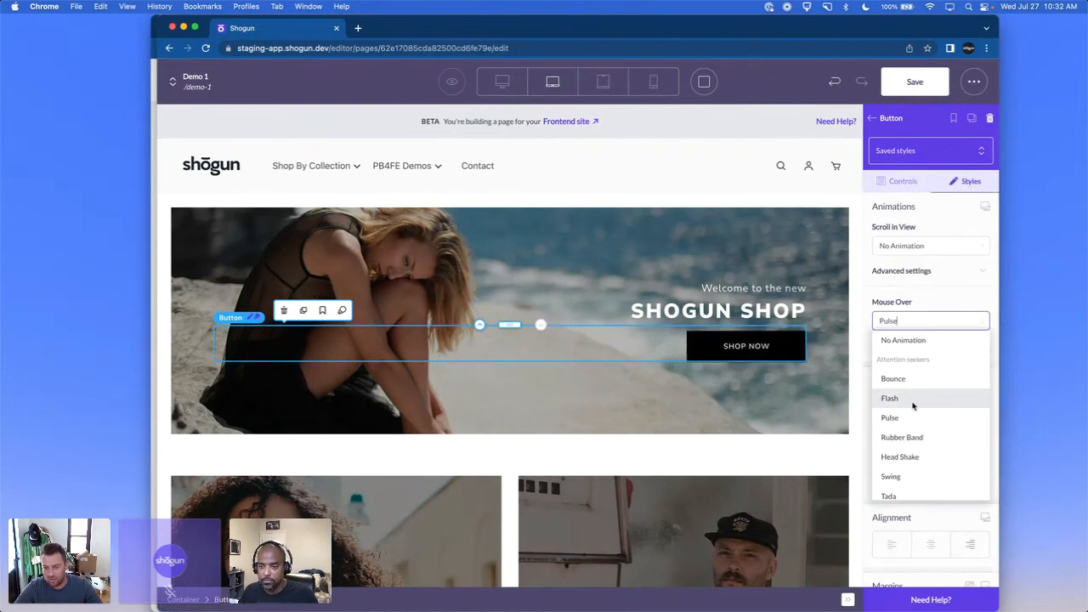
{"action": "left_click", "coordinate": [802, 397]}
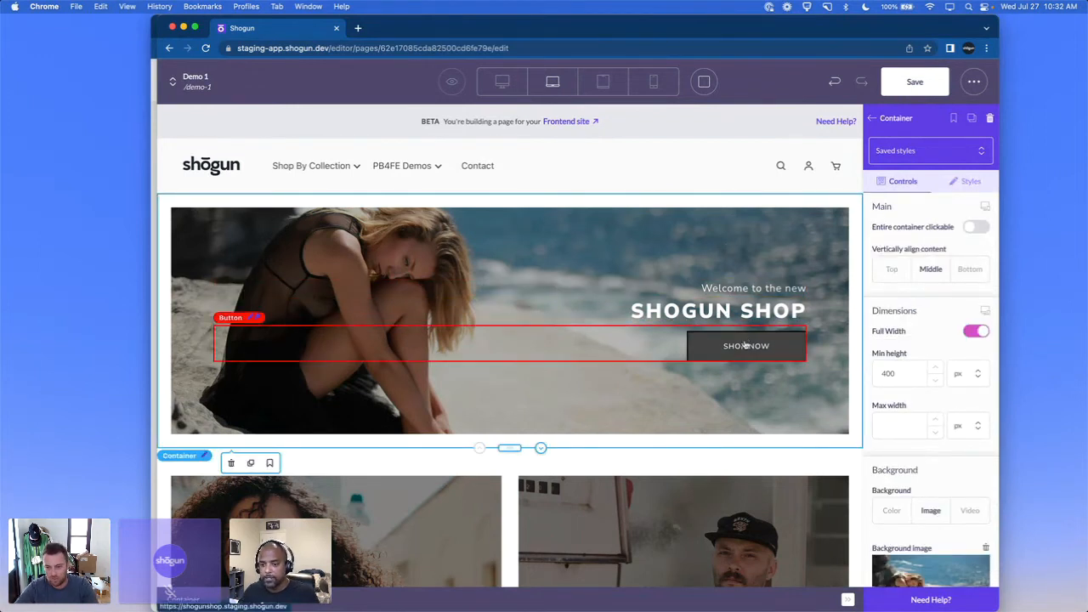
{"action": "scroll", "coordinate": [761, 403], "scroll_direction": "down", "scroll_amount": 3}
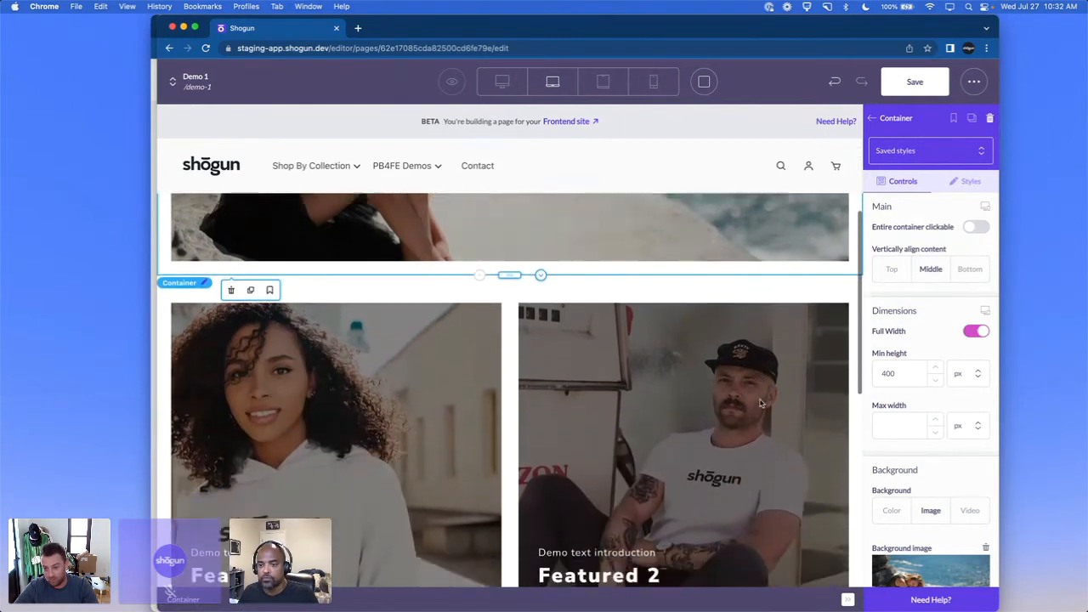
{"action": "scroll", "coordinate": [751, 355], "scroll_direction": "up", "scroll_amount": 3}
{"action": "scroll", "coordinate": [751, 354], "scroll_direction": "down", "scroll_amount": 7}
{"action": "scroll", "coordinate": [751, 354], "scroll_direction": "up", "scroll_amount": 7}
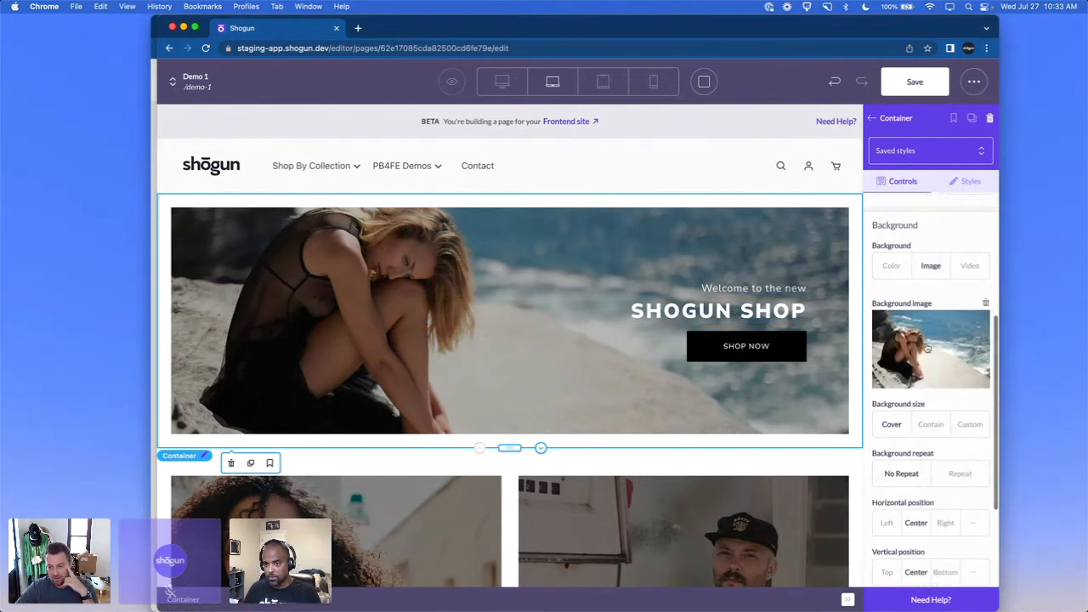
Step: Lower the hero container's background overlay opacity to 0.0
{"action": "scroll", "coordinate": [956, 440], "scroll_direction": "down", "scroll_amount": 3}
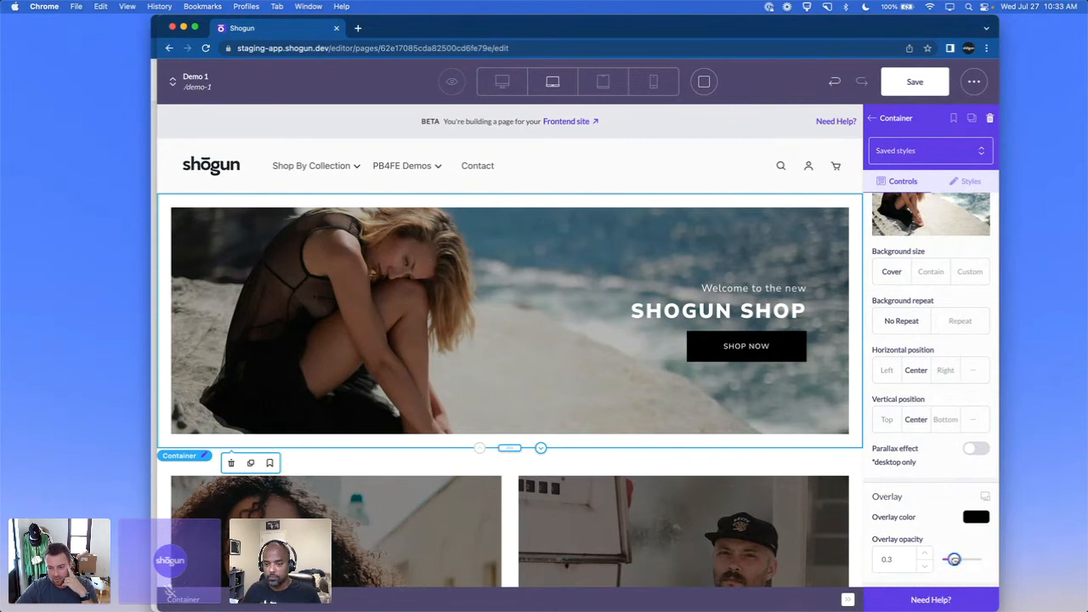
{"action": "left_click_drag", "start_coordinate": [954, 559], "coordinate": [935, 565]}
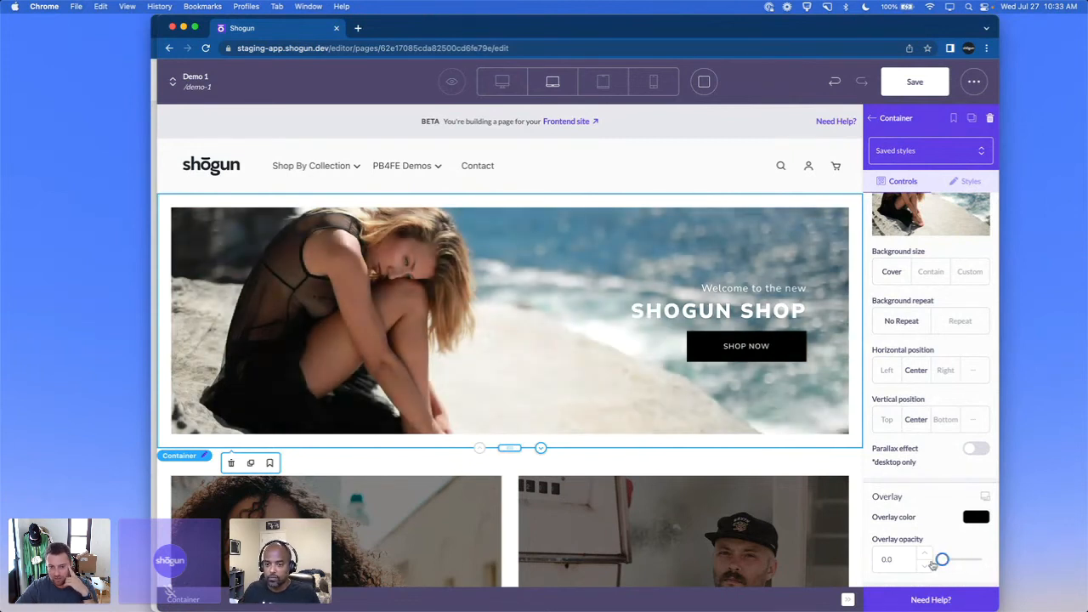
{"action": "mouse_move", "coordinate": [942, 560]}
{"action": "left_mouse_down"}
{"action": "mouse_move", "coordinate": [974, 559]}
{"action": "mouse_move", "coordinate": [942, 560]}
{"action": "left_mouse_up"}
Step: Change the hero container's overlay color to a dark red
{"action": "left_click", "coordinate": [972, 520]}
{"action": "left_click", "coordinate": [975, 556]}
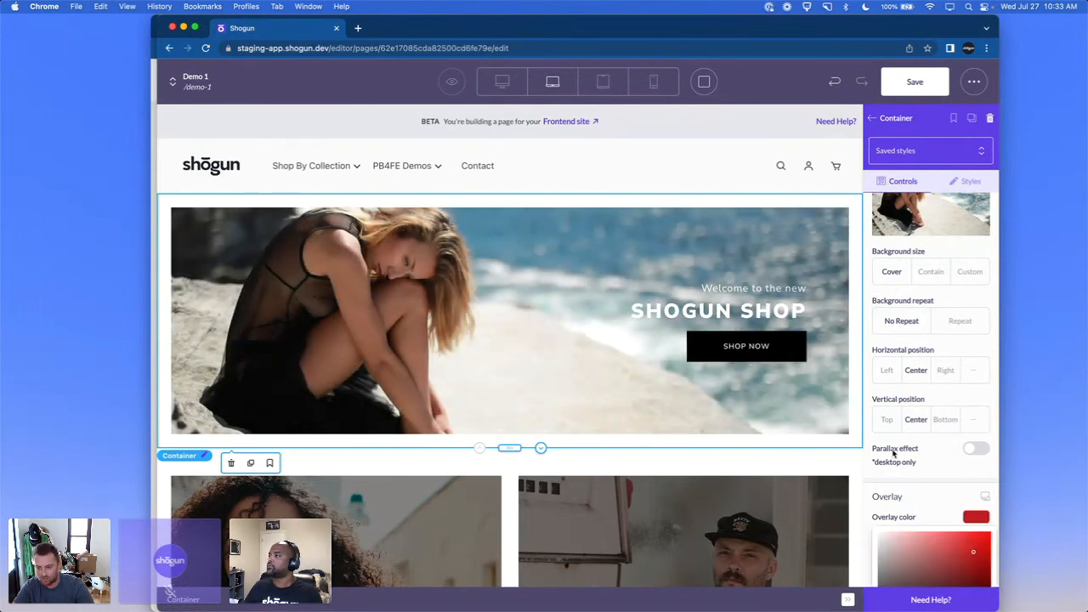
{"action": "left_click", "coordinate": [950, 515]}
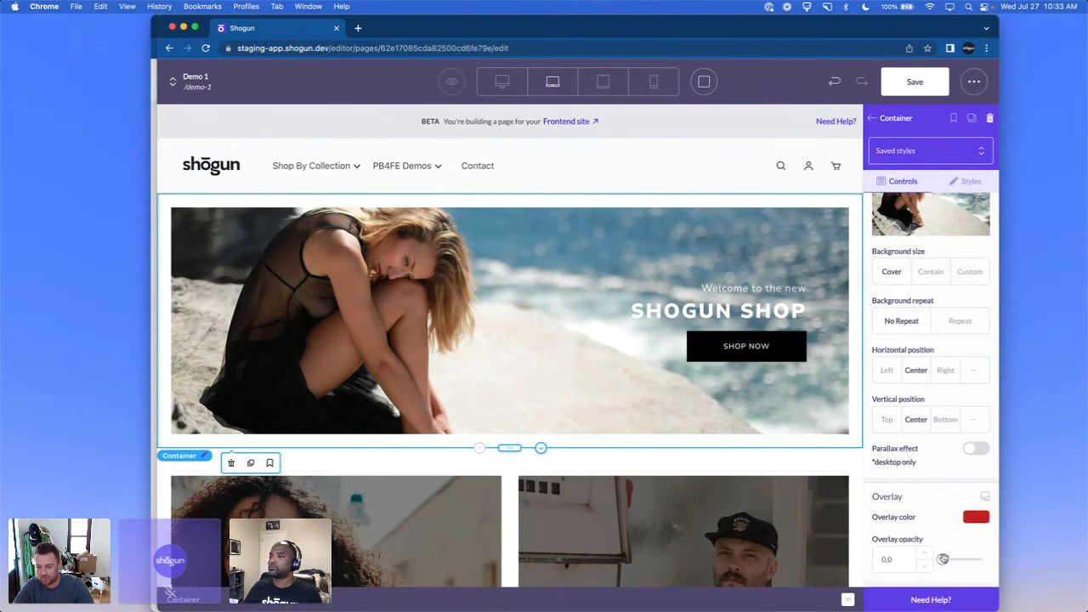
Step: Try the hero's red overlay at 0.2 and 0.5 opacity, and return the opacity to 0.0
{"action": "left_click_drag", "start_coordinate": [943, 559], "coordinate": [950, 560]}
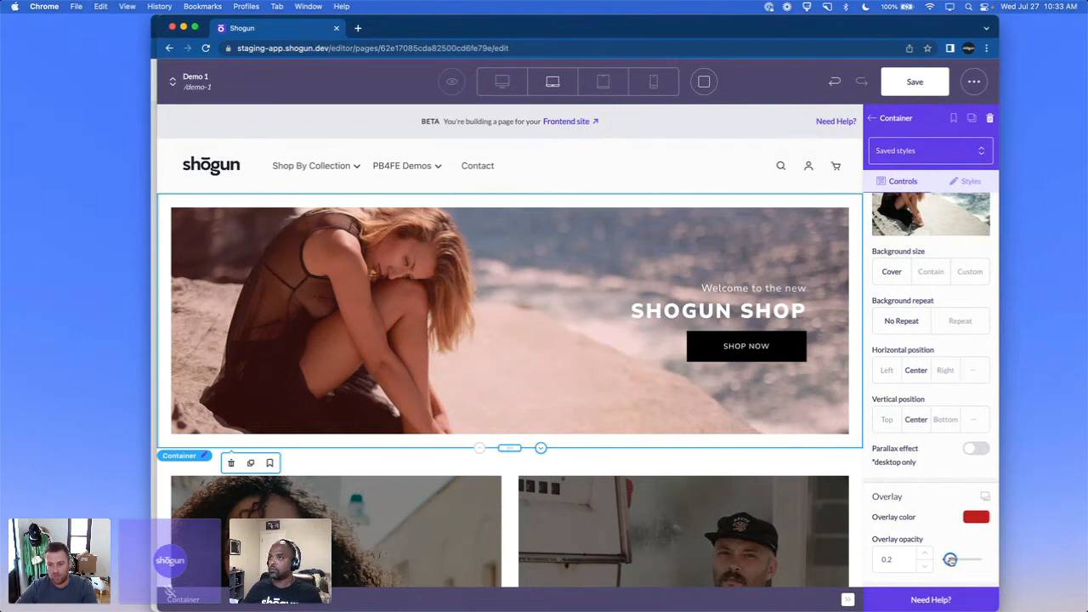
{"action": "left_click_drag", "start_coordinate": [949, 559], "coordinate": [958, 560]}
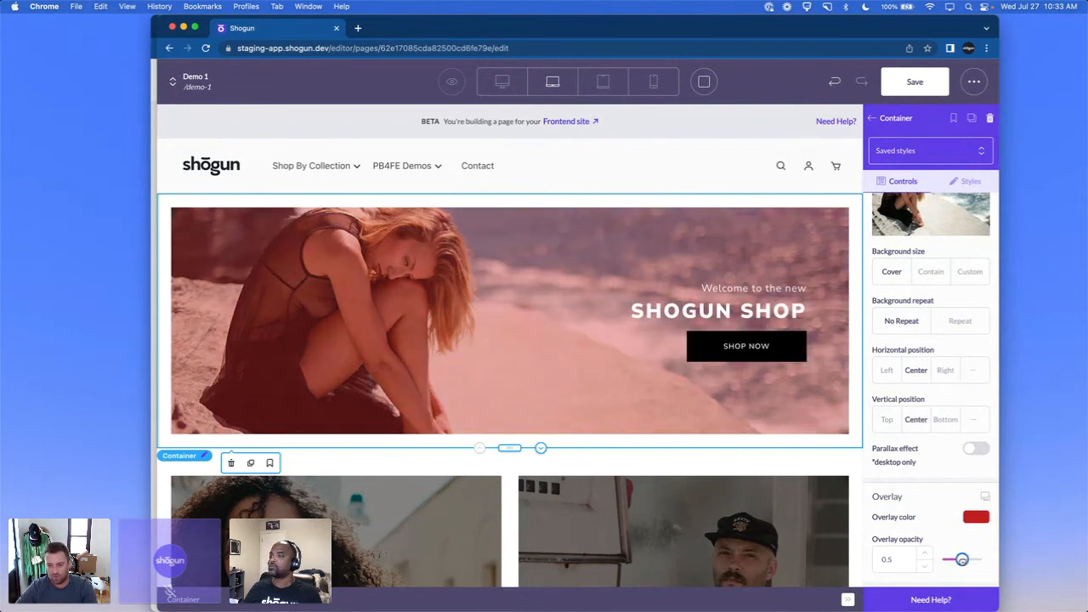
{"action": "left_click_drag", "start_coordinate": [962, 559], "coordinate": [942, 559]}
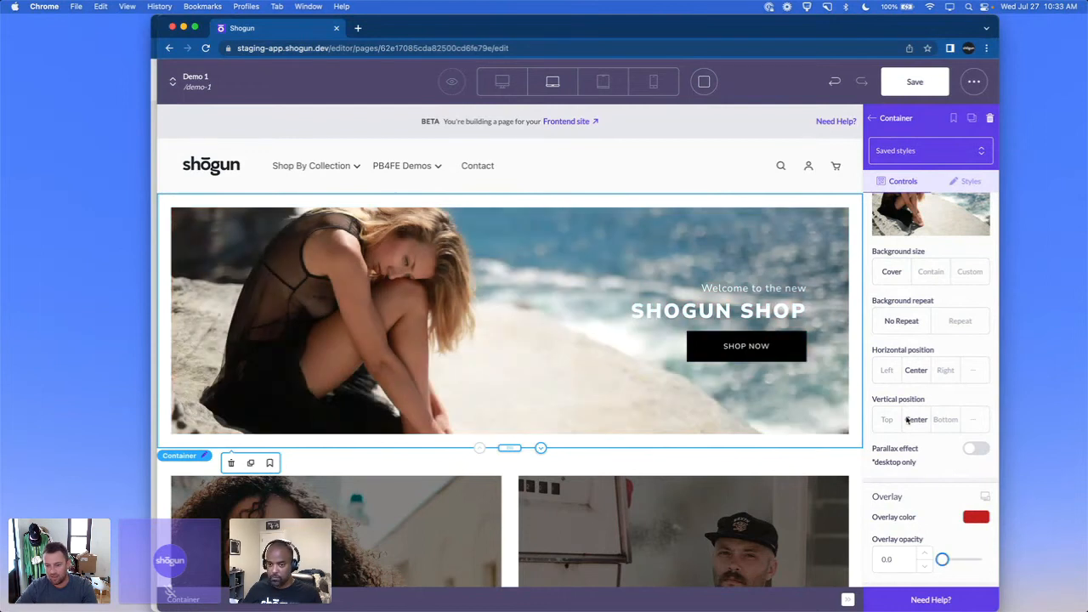
{"action": "scroll", "coordinate": [910, 419], "scroll_direction": "up", "scroll_amount": 5}
{"action": "scroll", "coordinate": [906, 420], "scroll_direction": "up", "scroll_amount": 3}
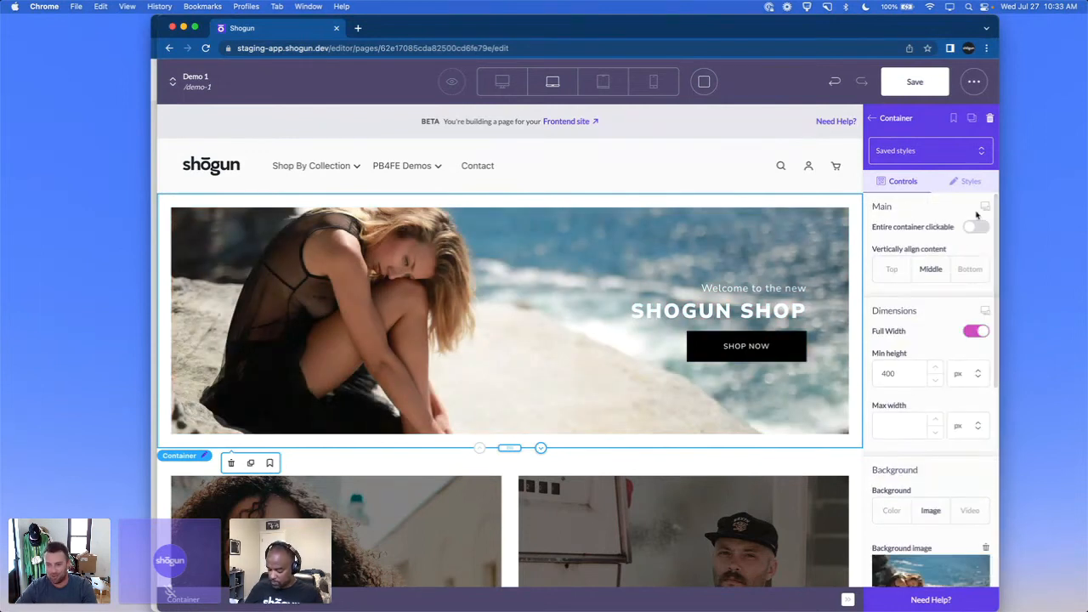
{"action": "left_click", "coordinate": [974, 184]}
{"action": "scroll", "coordinate": [954, 320], "scroll_direction": "down", "scroll_amount": 8}
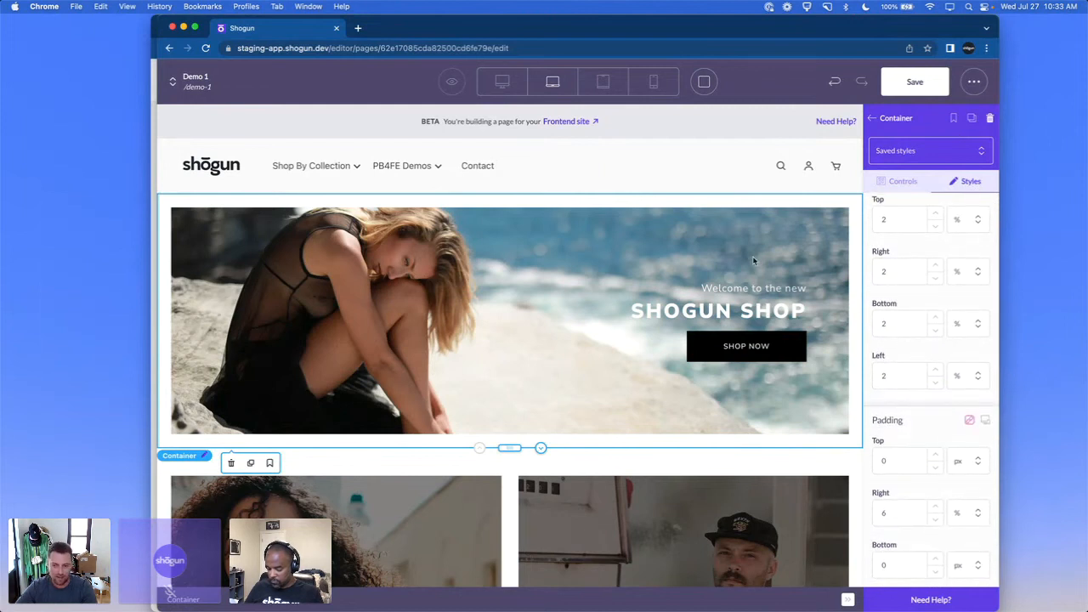
Step: Set the SHOP NOW button's default border radius to 30 px, and deselect the button
{"action": "left_click", "coordinate": [791, 351]}
{"action": "scroll", "coordinate": [957, 315], "scroll_direction": "down", "scroll_amount": 5}
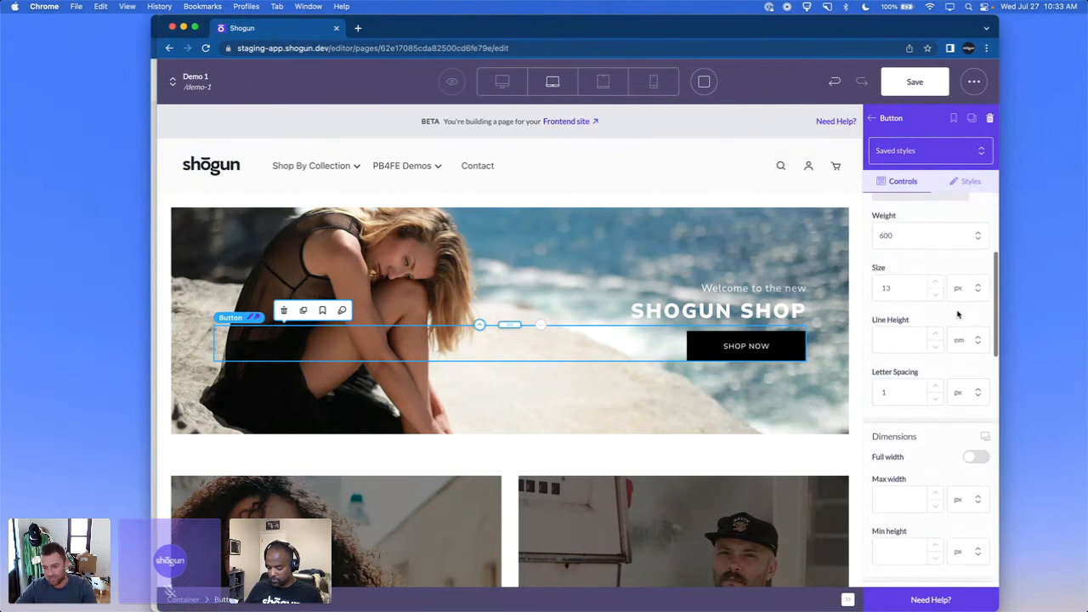
{"action": "scroll", "coordinate": [958, 312], "scroll_direction": "down", "scroll_amount": 10}
{"action": "scroll", "coordinate": [958, 312], "scroll_direction": "up", "scroll_amount": 3}
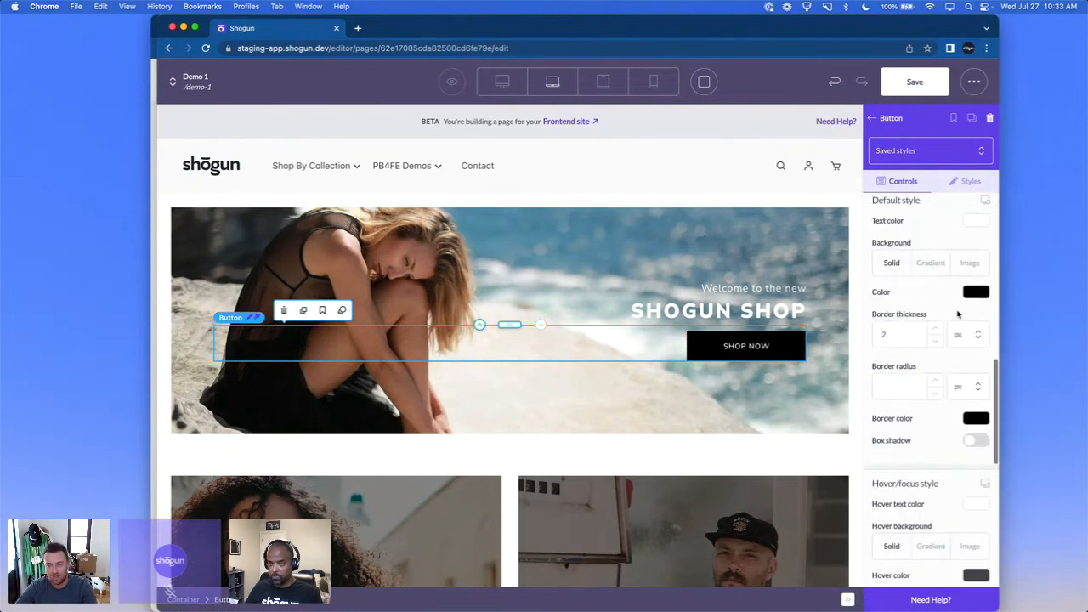
{"action": "left_click", "coordinate": [900, 390]}
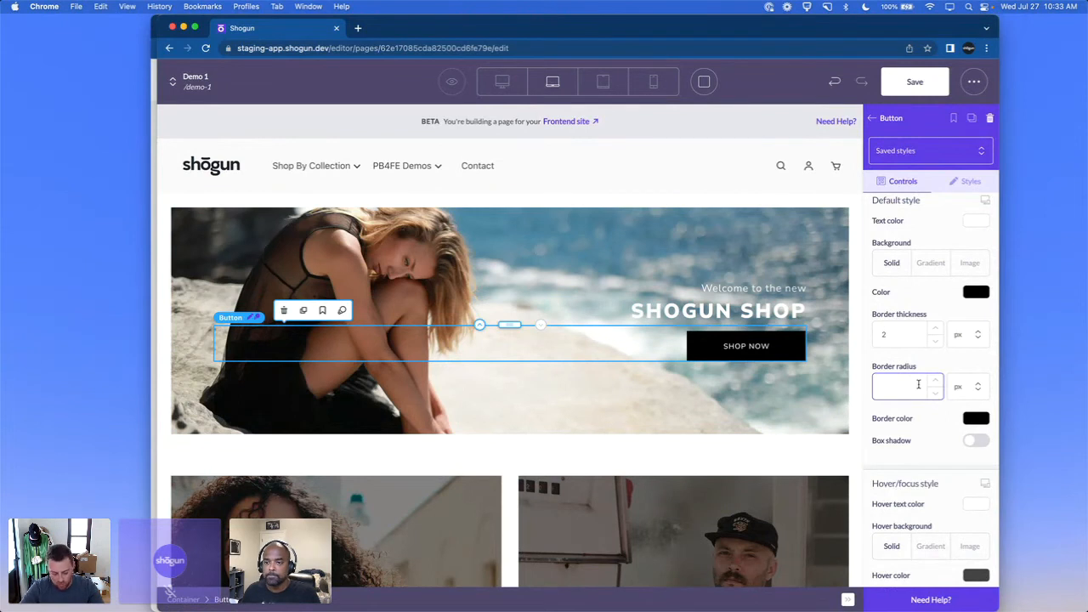
{"action": "type", "text": "30"}
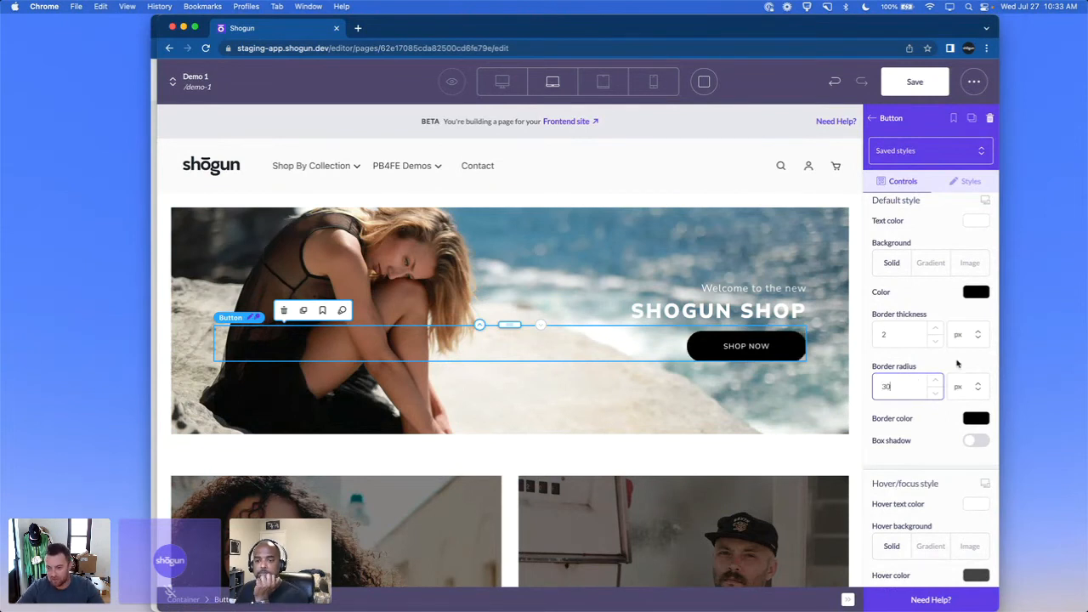
{"action": "left_click", "coordinate": [771, 427]}
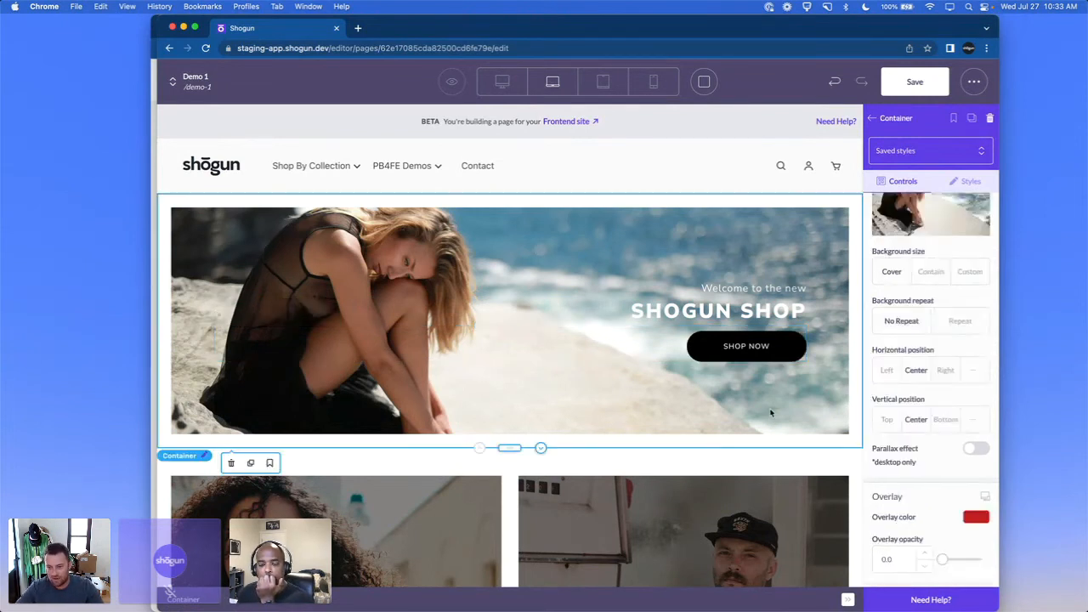
Step: Open the SHOP NOW button's animation settings, and duplicate the button within the hero
{"action": "left_click", "coordinate": [801, 357]}
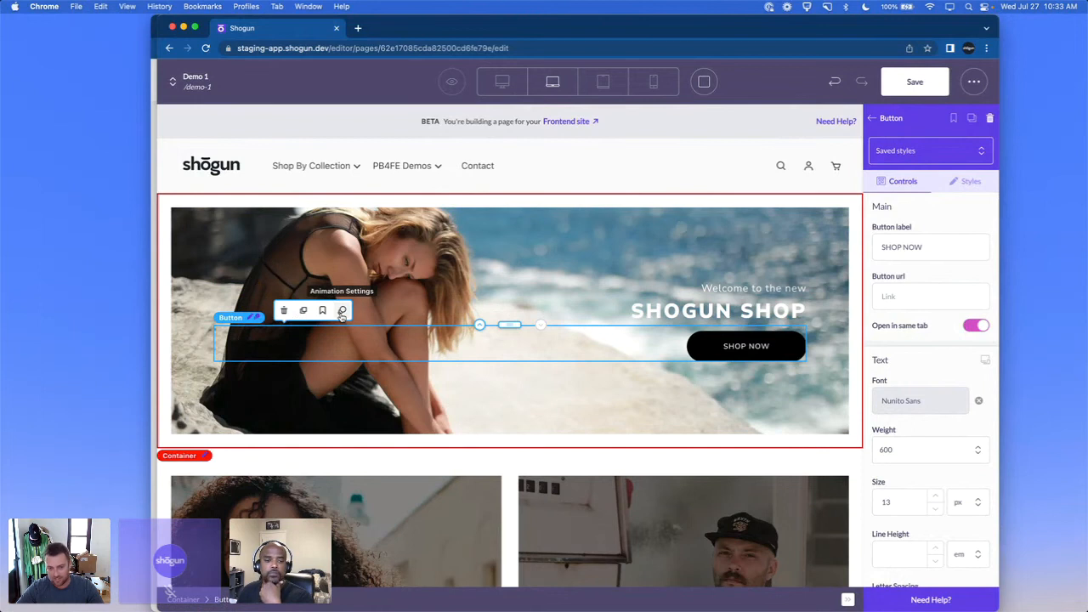
{"action": "left_click", "coordinate": [342, 312]}
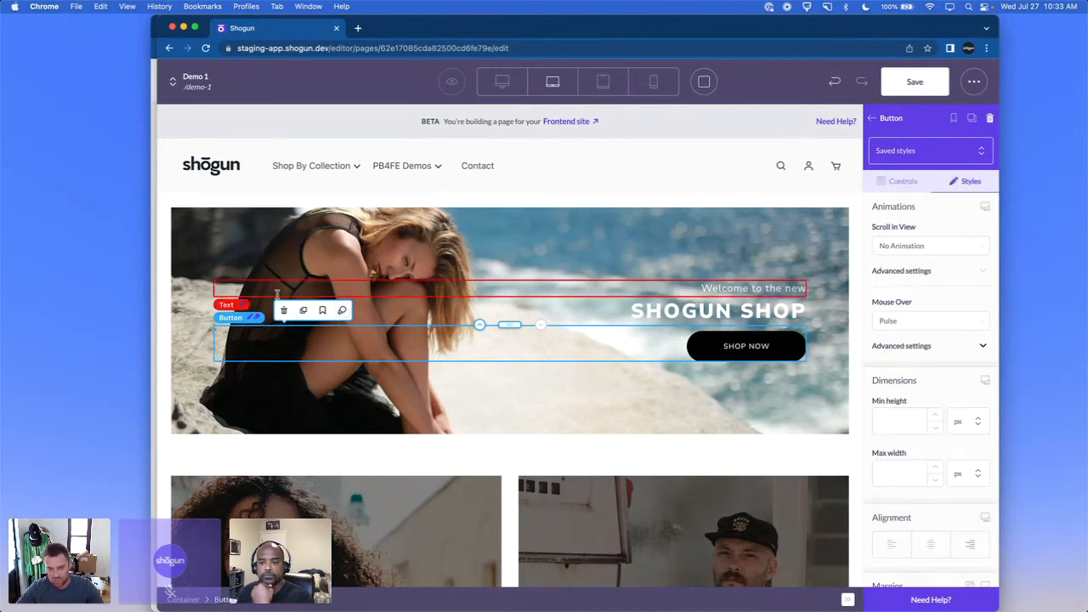
{"action": "left_click", "coordinate": [304, 310]}
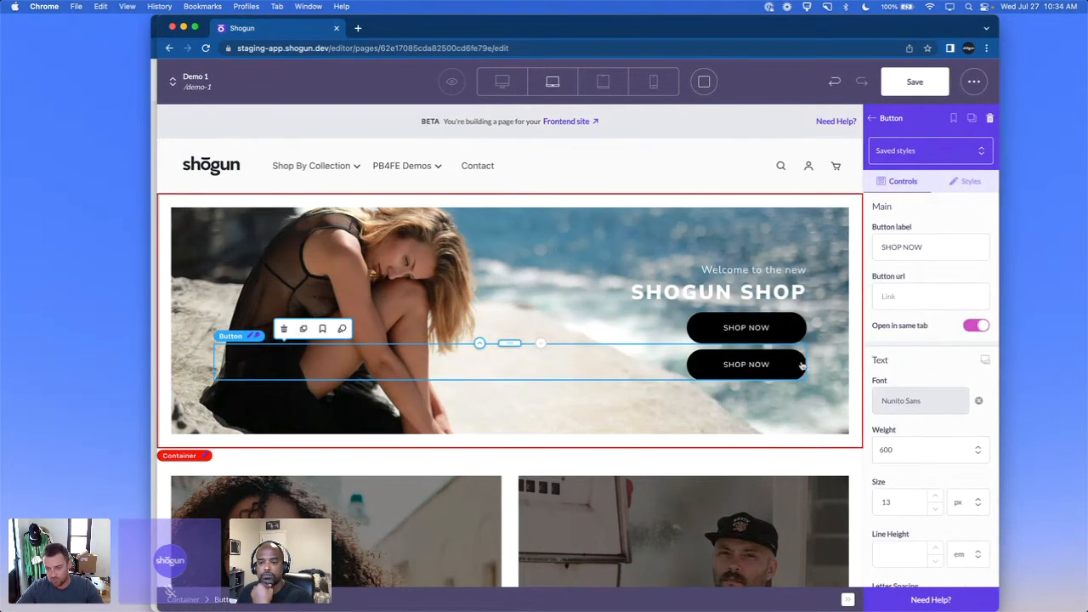
Step: Widen the lower SHOP NOW button by raising its right padding to 18%, and deselect it
{"action": "scroll", "coordinate": [935, 383], "scroll_direction": "down", "scroll_amount": 7}
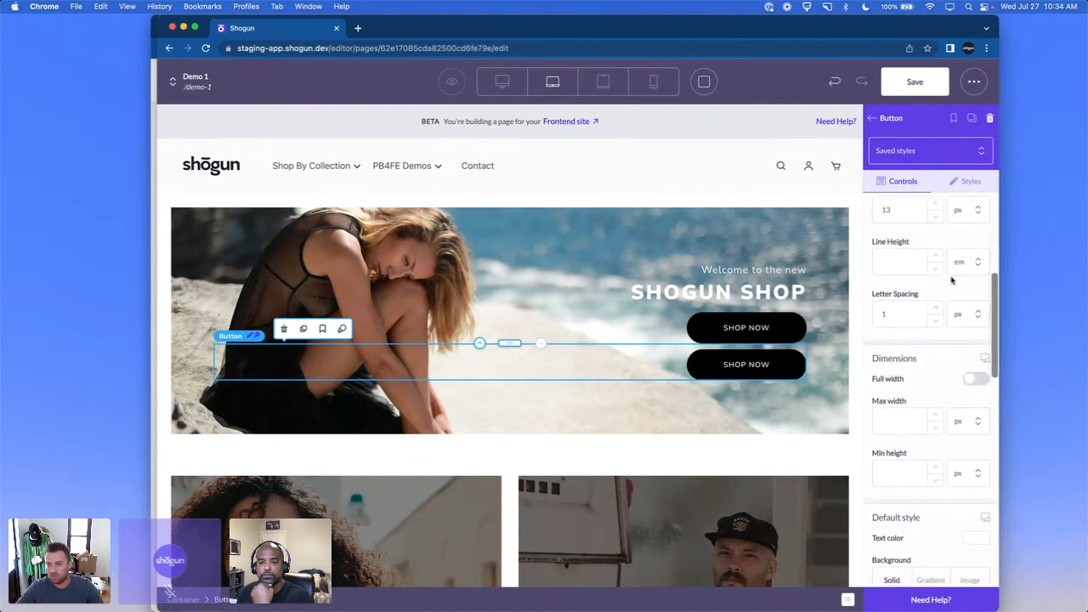
{"action": "left_click", "coordinate": [971, 182]}
{"action": "scroll", "coordinate": [943, 417], "scroll_direction": "up", "scroll_amount": 2}
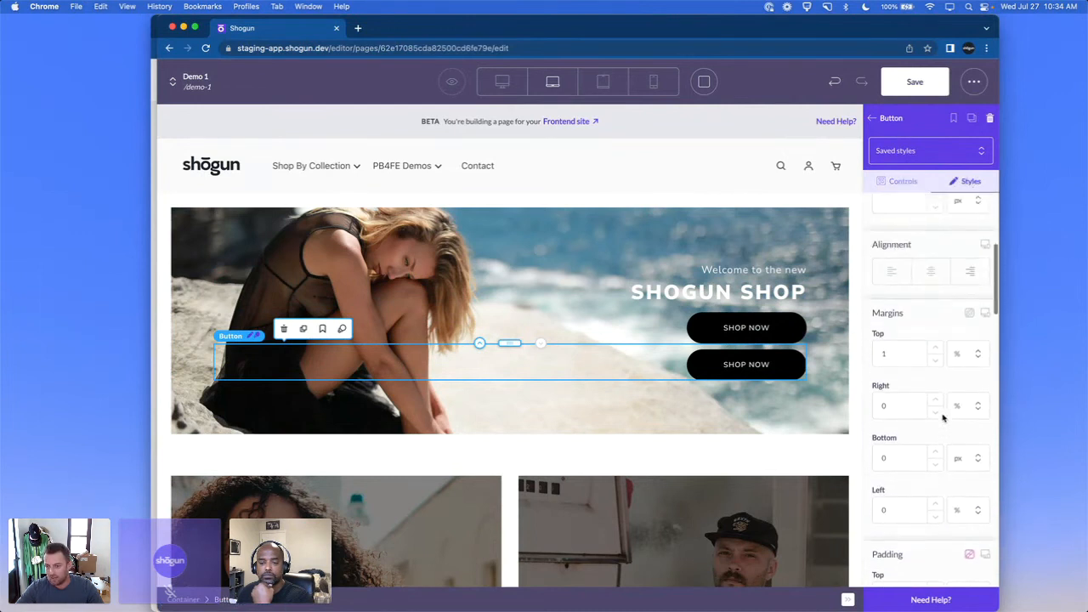
{"action": "scroll", "coordinate": [903, 440], "scroll_direction": "down", "scroll_amount": 6}
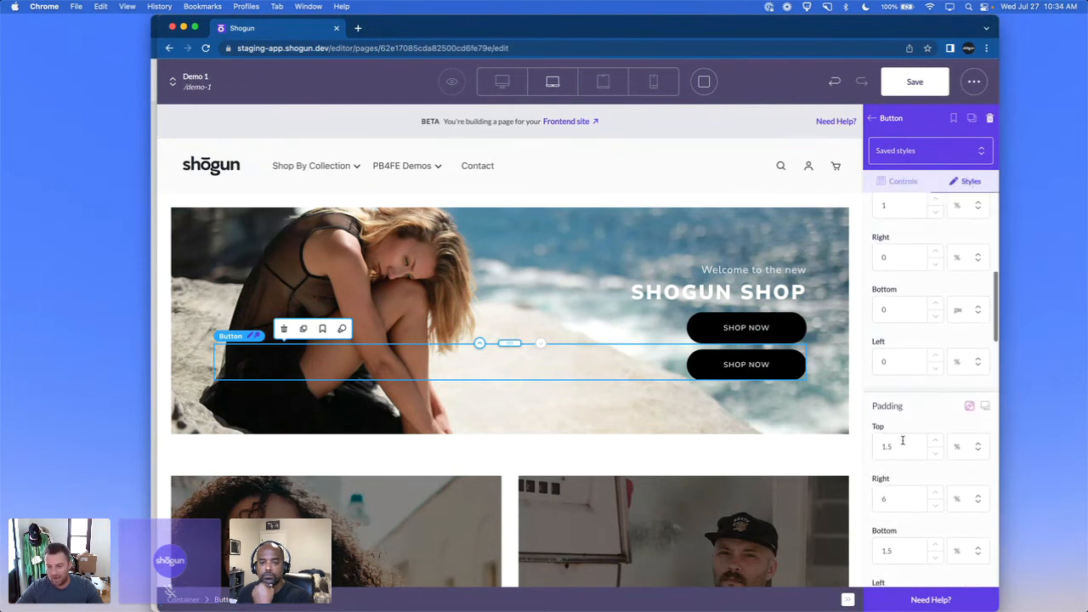
{"action": "left_click", "coordinate": [904, 447]}
{"action": "key", "text": "BackSpace"}
{"action": "type", "text": "1"}
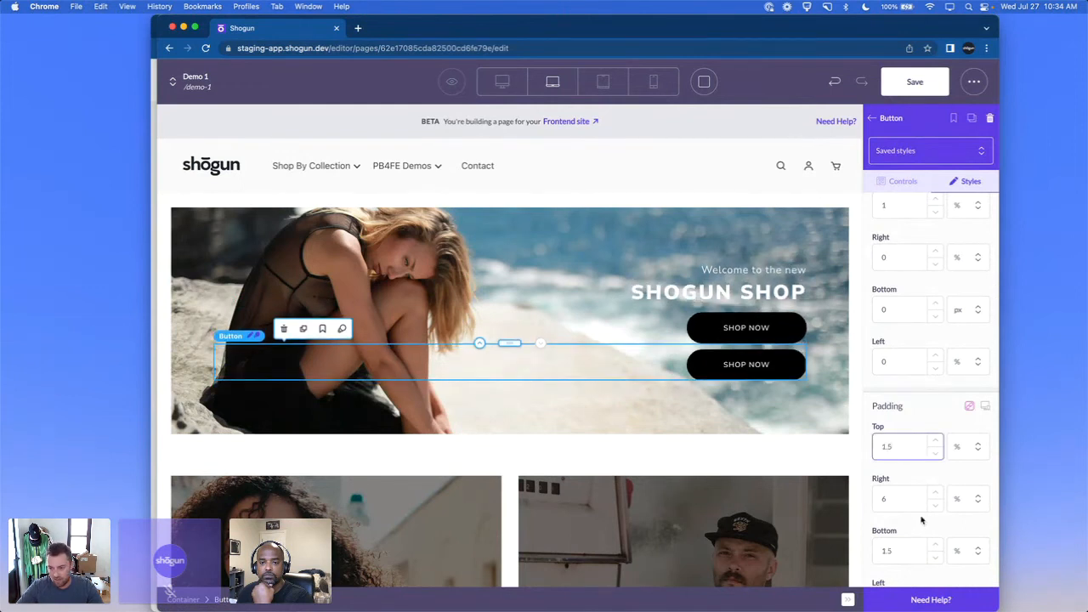
{"action": "left_click", "coordinate": [904, 498]}
{"action": "key", "text": "BackSpace"}
{"action": "type", "text": "12"}
{"action": "key", "text": "Up"}
{"action": "key", "text": "Up"}
{"action": "key", "text": "Up"}
{"action": "key", "text": "Up"}
{"action": "key", "text": "Up"}
{"action": "key", "text": "Up"}
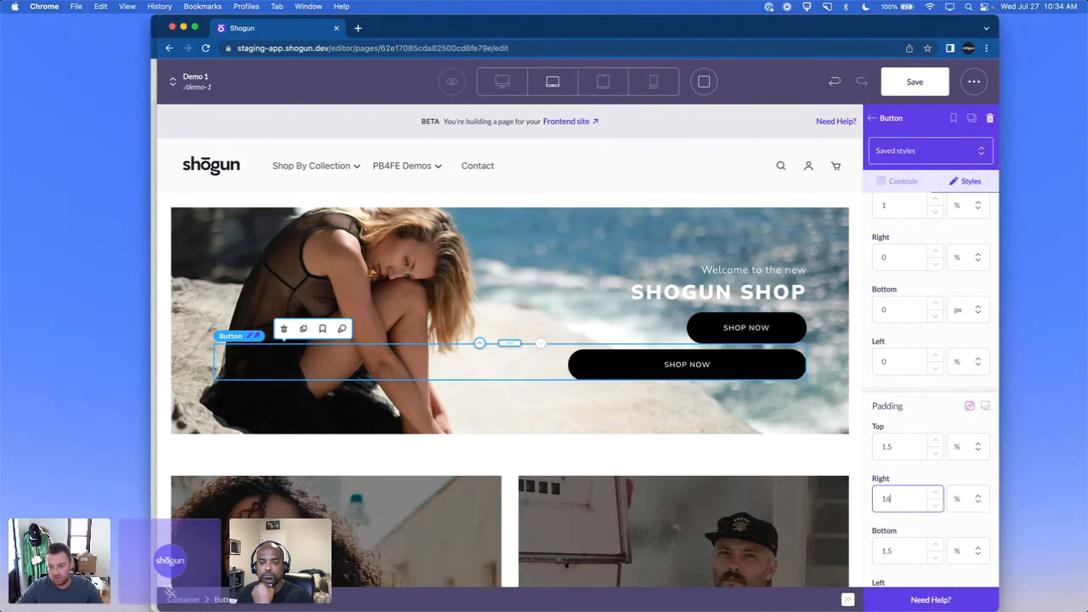
{"action": "left_click", "coordinate": [687, 445]}
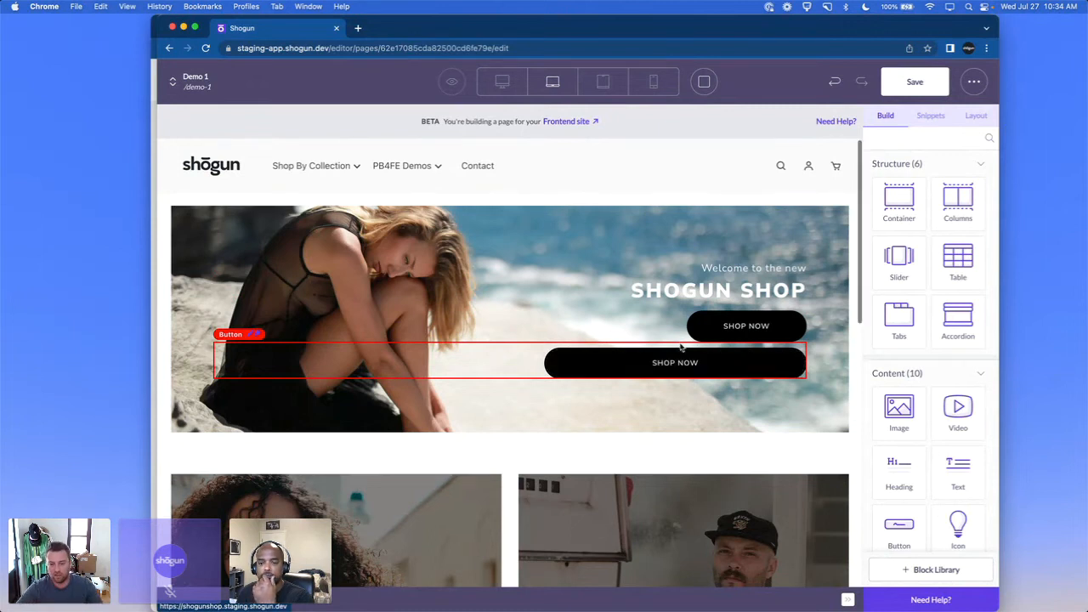
{"action": "scroll", "coordinate": [684, 365], "scroll_direction": "down", "scroll_amount": 5}
{"action": "scroll", "coordinate": [681, 347], "scroll_direction": "up", "scroll_amount": 5}
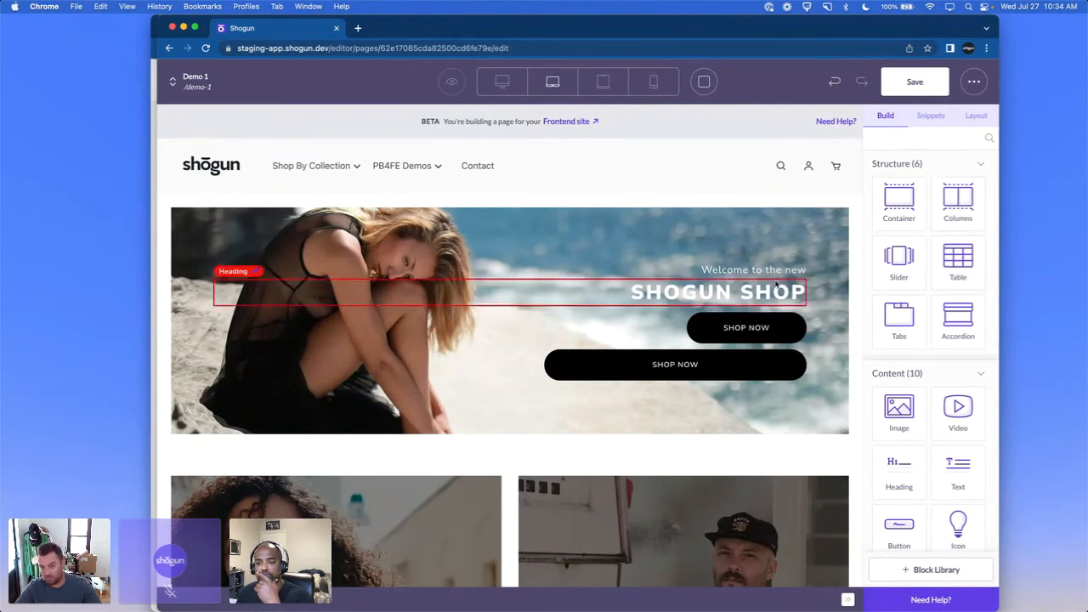
Step: Save the Demo 1 page, open its Frontend site version, and reload it to check the hero buttons
{"action": "scroll", "coordinate": [944, 380], "scroll_direction": "down", "scroll_amount": 6}
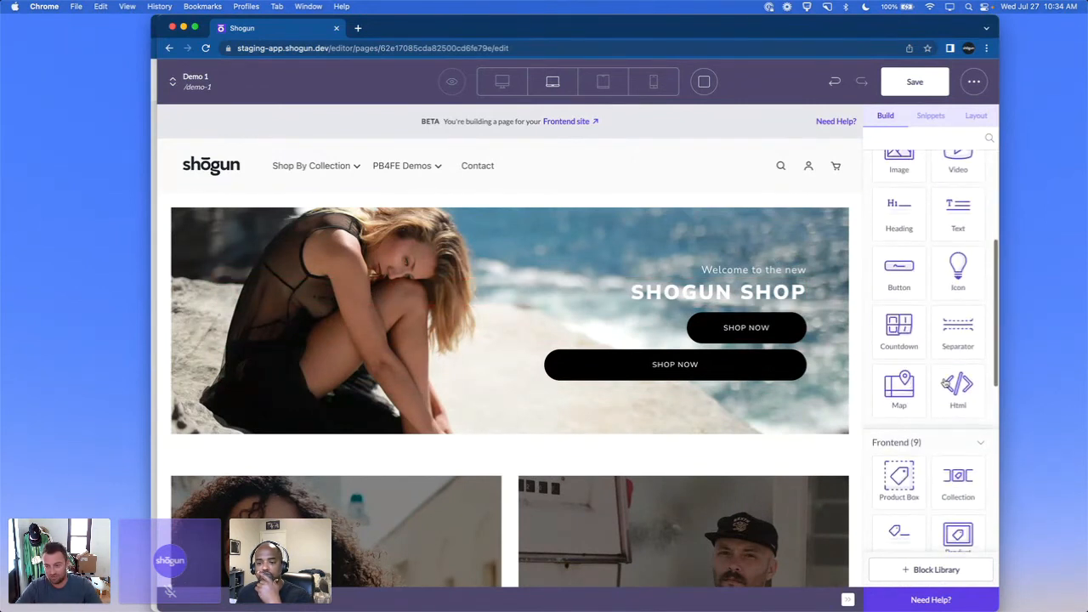
{"action": "scroll", "coordinate": [944, 380], "scroll_direction": "down", "scroll_amount": 3}
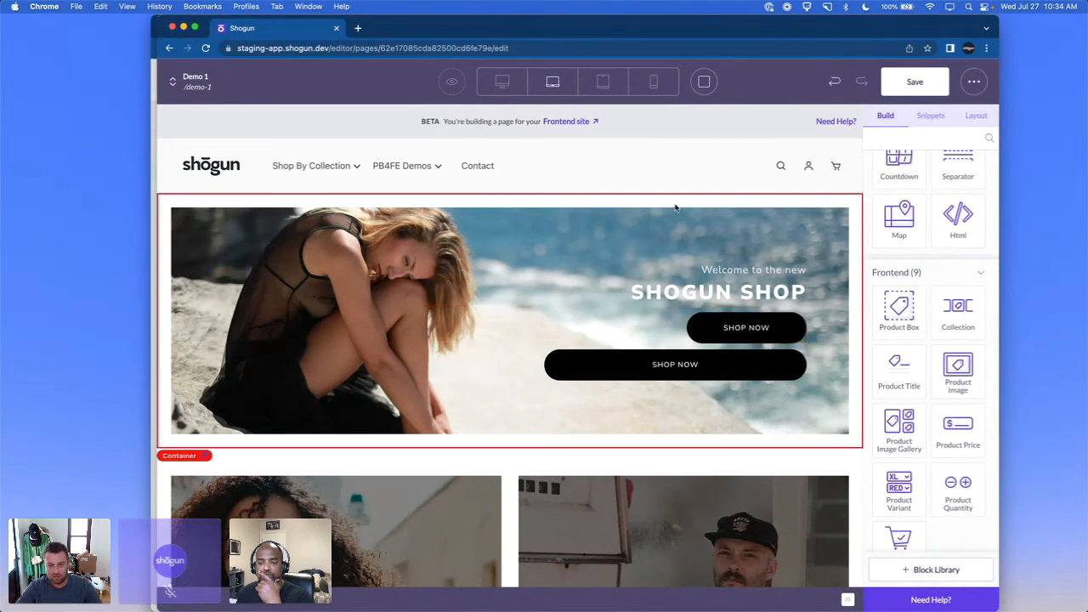
{"action": "left_click", "coordinate": [926, 91]}
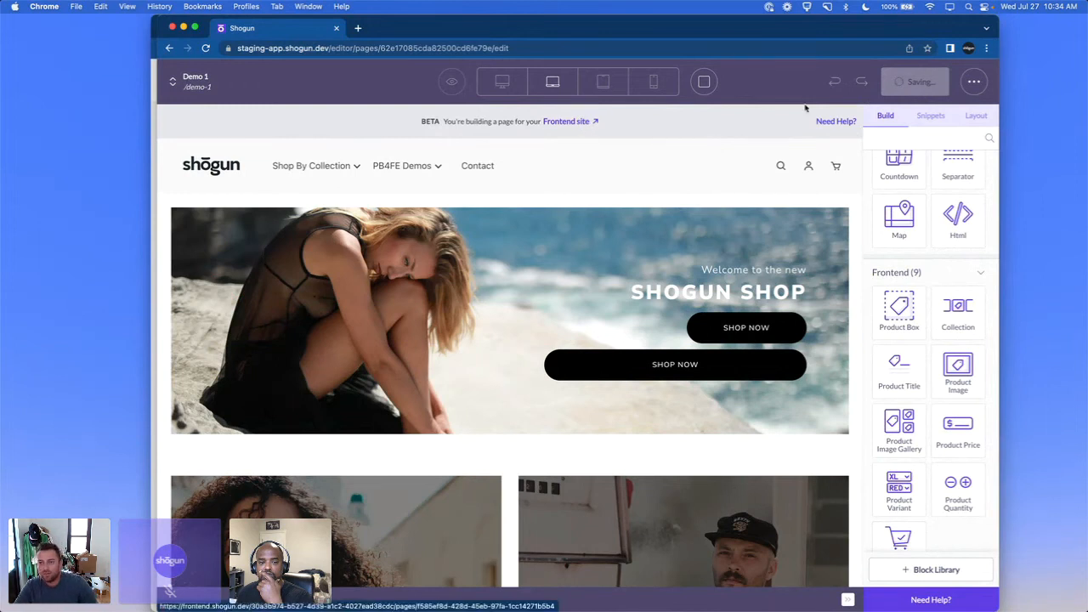
{"action": "left_click", "coordinate": [585, 123]}
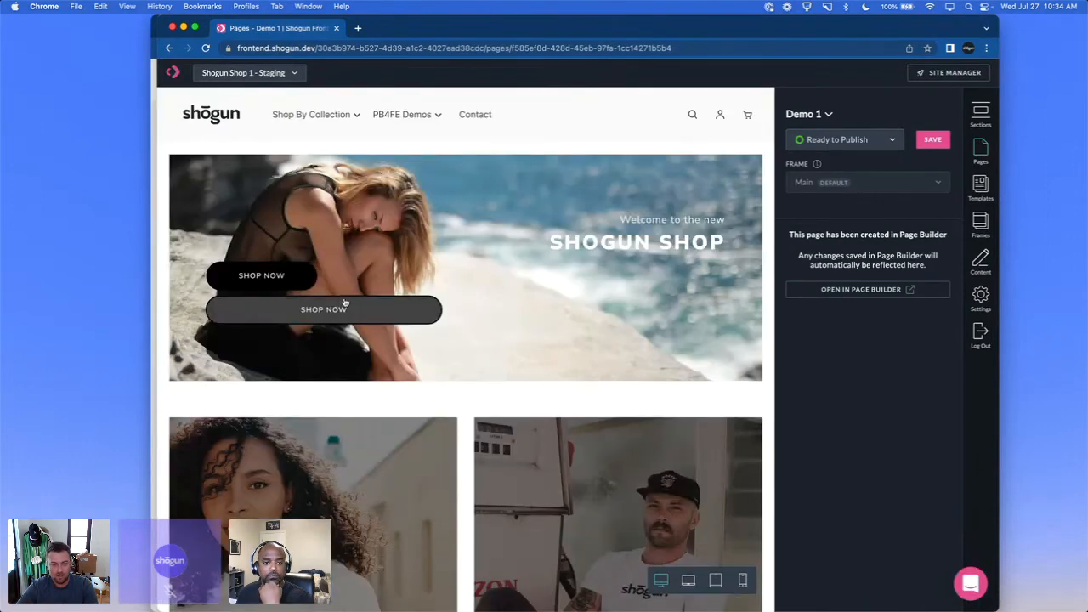
{"action": "left_click", "coordinate": [205, 48]}
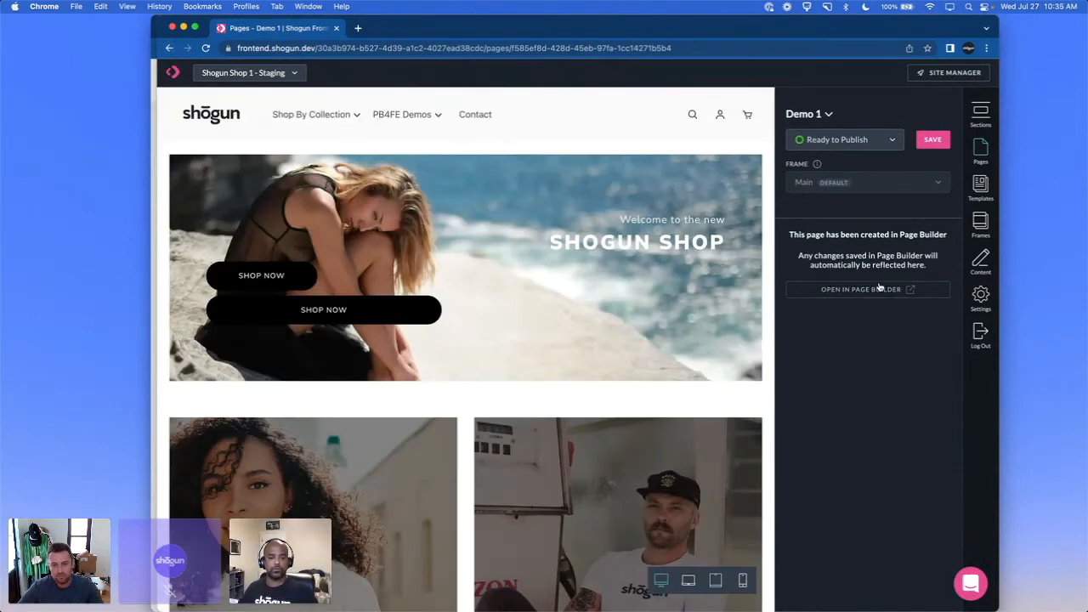
Step: Reopen Demo 1 in Page Builder, and delete the wider, lower SHOP NOW button from the hero
{"action": "left_click", "coordinate": [880, 289]}
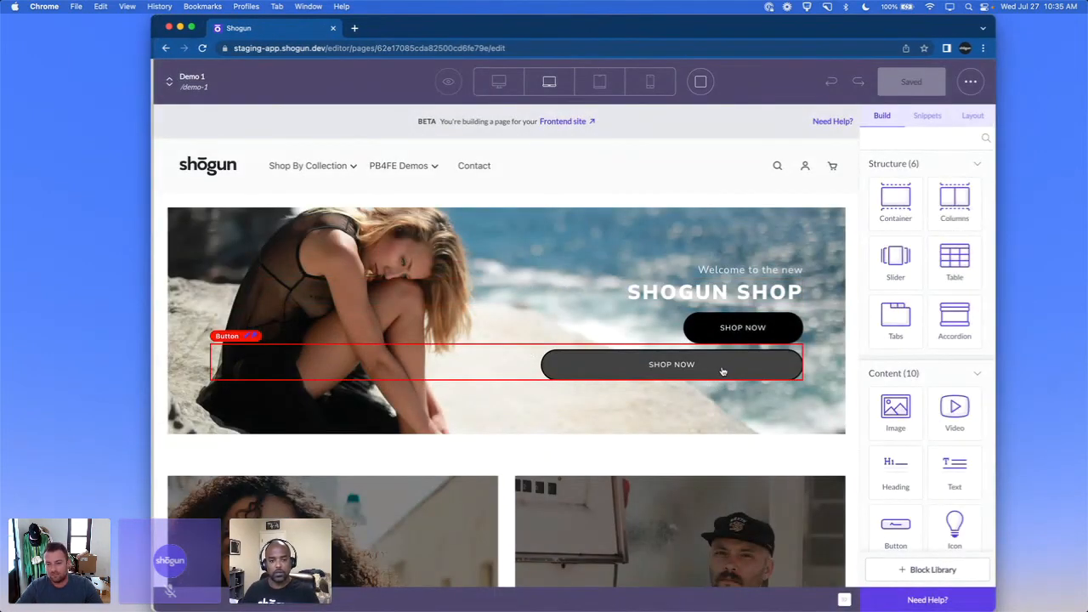
{"action": "left_click", "coordinate": [721, 371]}
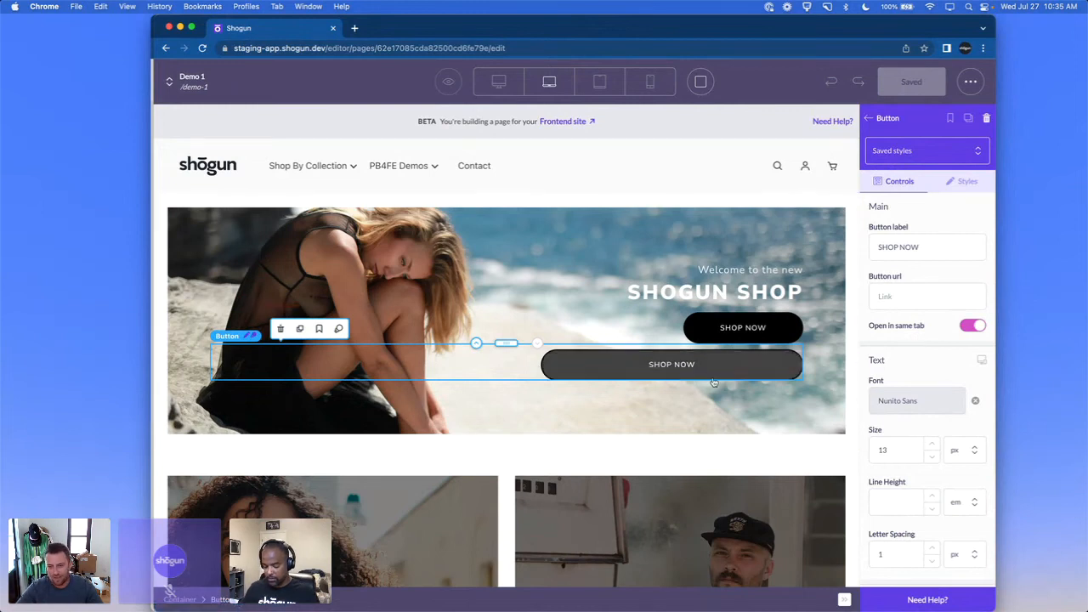
{"action": "scroll", "coordinate": [786, 309], "scroll_direction": "down", "scroll_amount": 4}
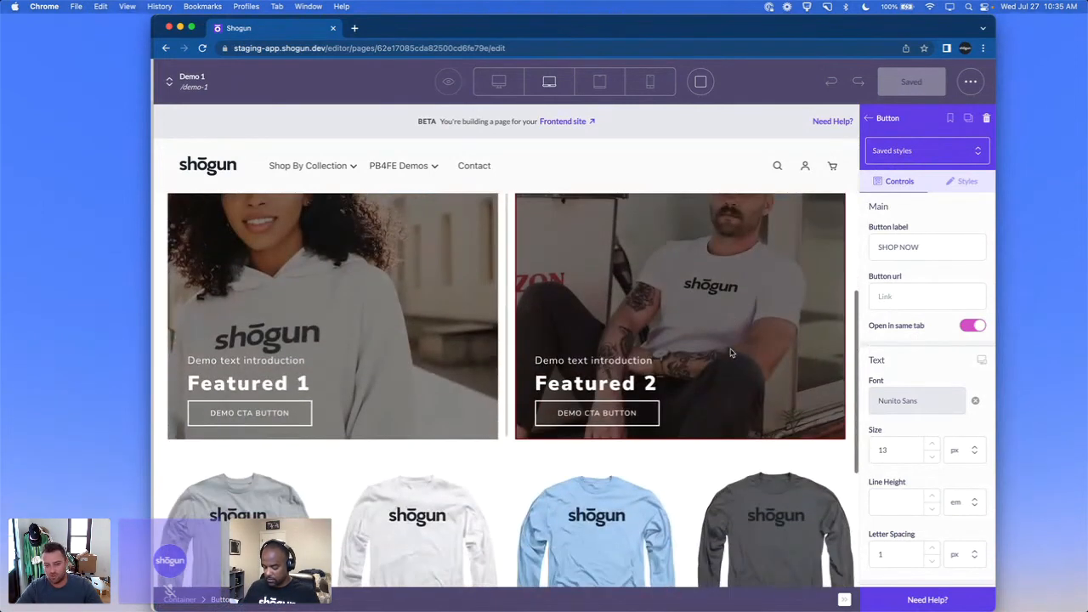
{"action": "scroll", "coordinate": [730, 352], "scroll_direction": "up", "scroll_amount": 4}
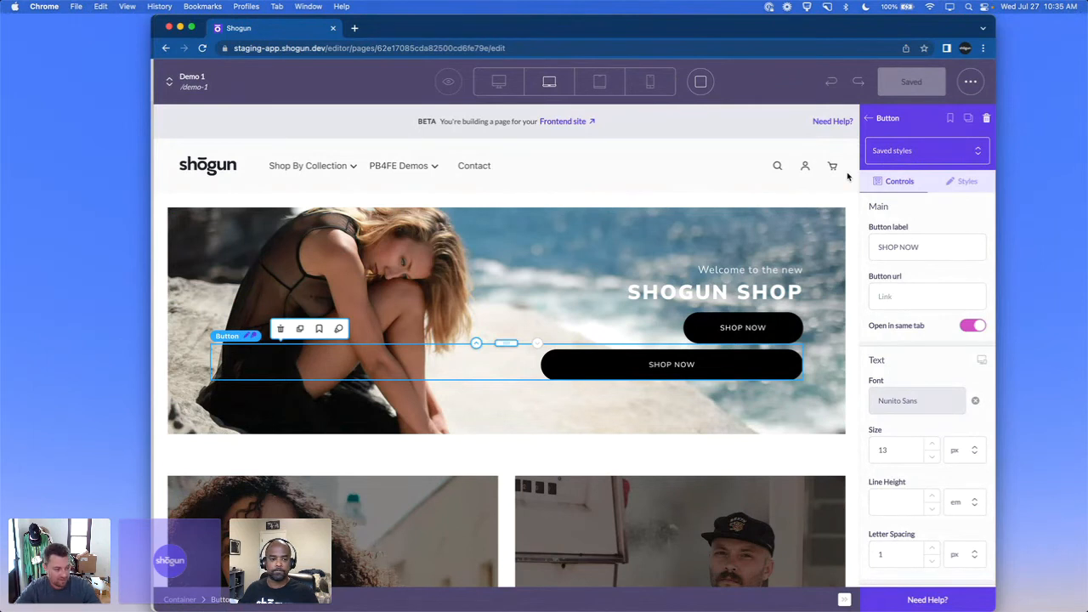
{"action": "left_click", "coordinate": [792, 332]}
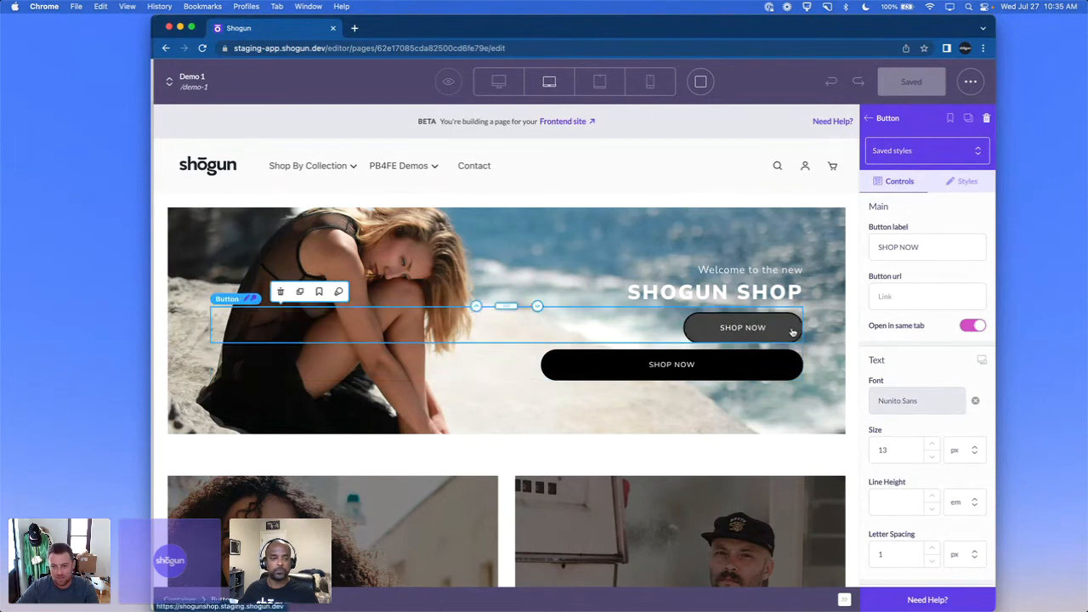
{"action": "left_click", "coordinate": [249, 345]}
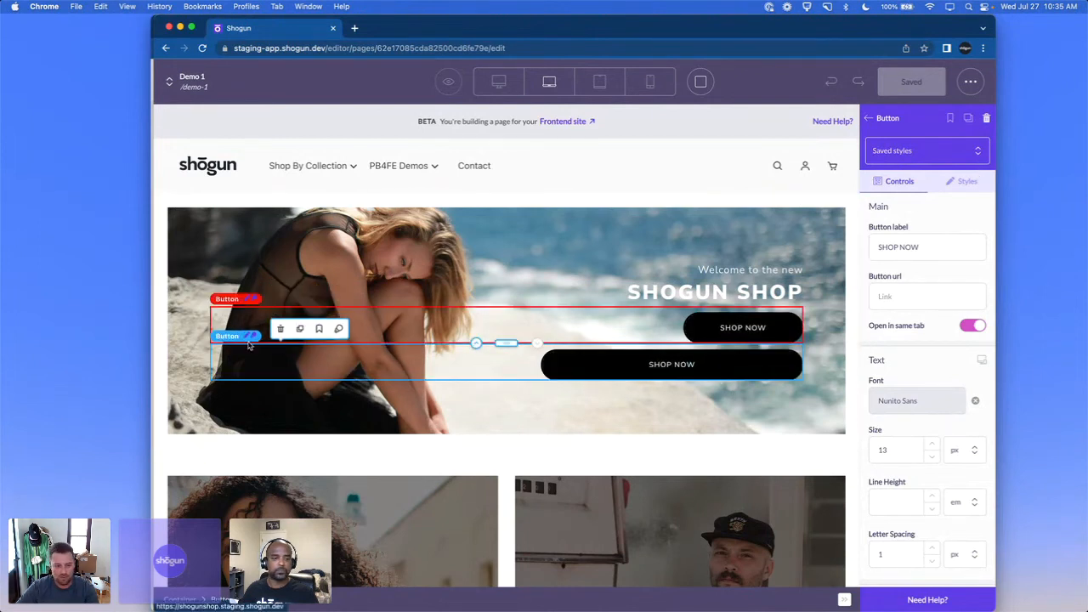
{"action": "left_click", "coordinate": [280, 328]}
Step: Examine the scroll-in-view animation options for the remaining SHOP NOW button, leaving the animation unset
{"action": "left_click", "coordinate": [770, 350]}
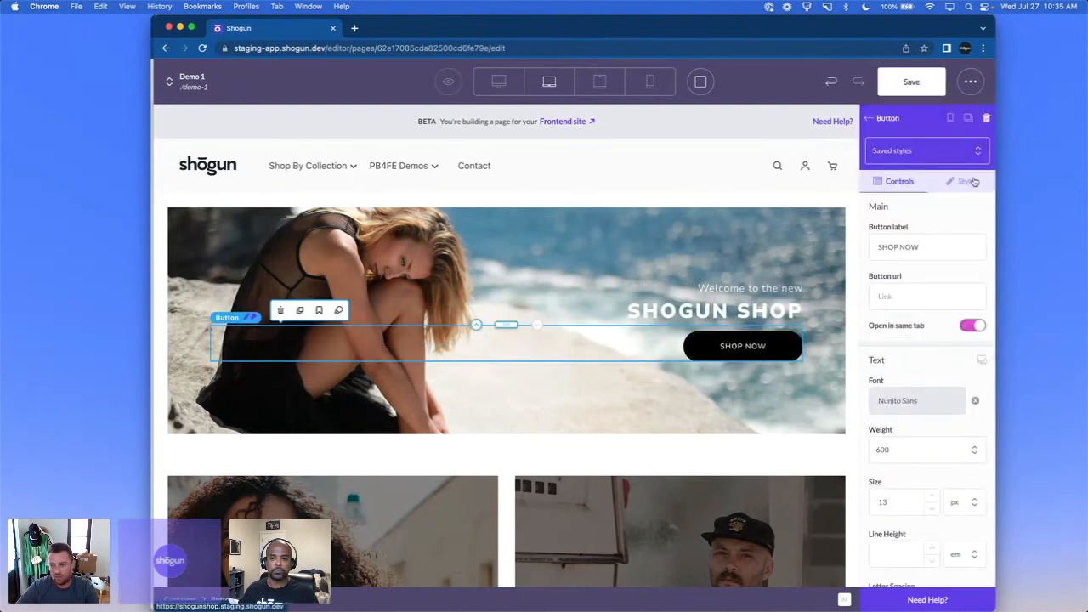
{"action": "left_click", "coordinate": [966, 180]}
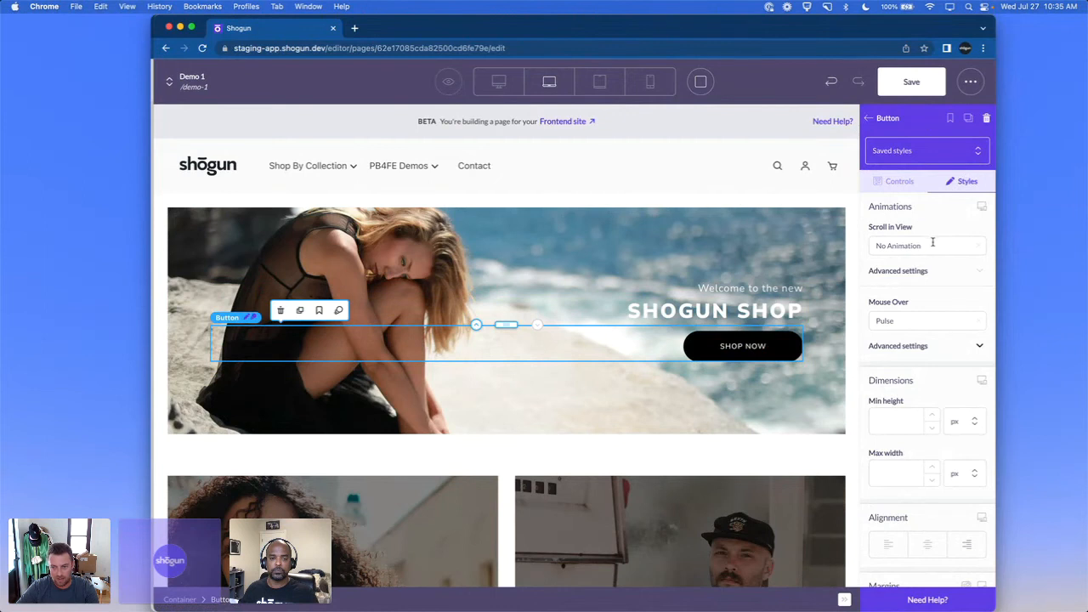
{"action": "scroll", "coordinate": [748, 366], "scroll_direction": "down", "scroll_amount": 3}
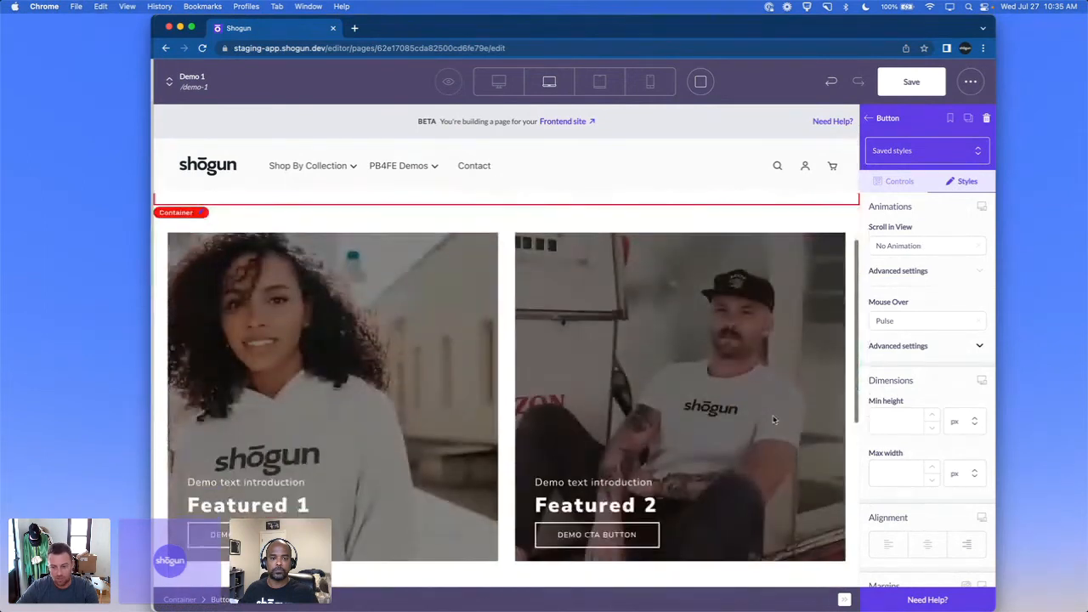
{"action": "scroll", "coordinate": [748, 365], "scroll_direction": "up", "scroll_amount": 3}
{"action": "scroll", "coordinate": [754, 349], "scroll_direction": "down", "scroll_amount": 3}
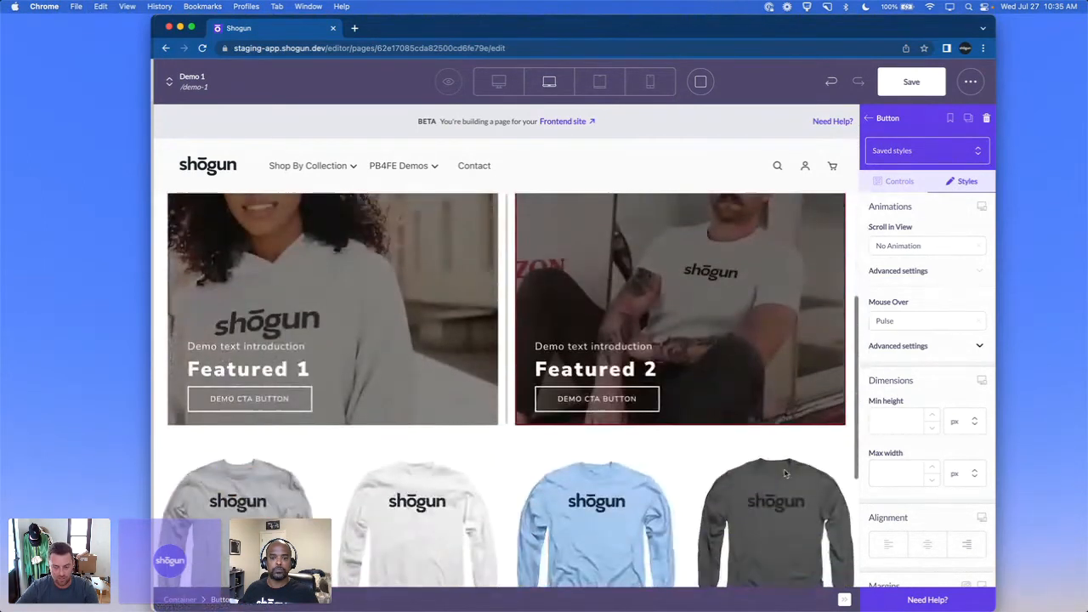
{"action": "scroll", "coordinate": [754, 348], "scroll_direction": "up", "scroll_amount": 3}
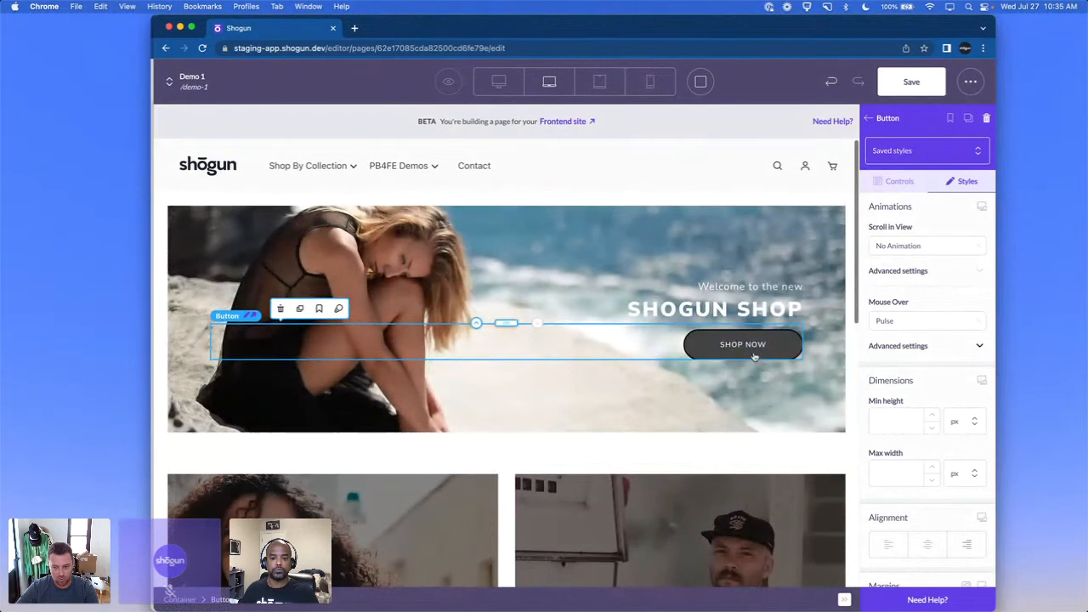
{"action": "left_click", "coordinate": [920, 245]}
{"action": "scroll", "coordinate": [936, 349], "scroll_direction": "down", "scroll_amount": 3}
{"action": "scroll", "coordinate": [935, 350], "scroll_direction": "down", "scroll_amount": 1}
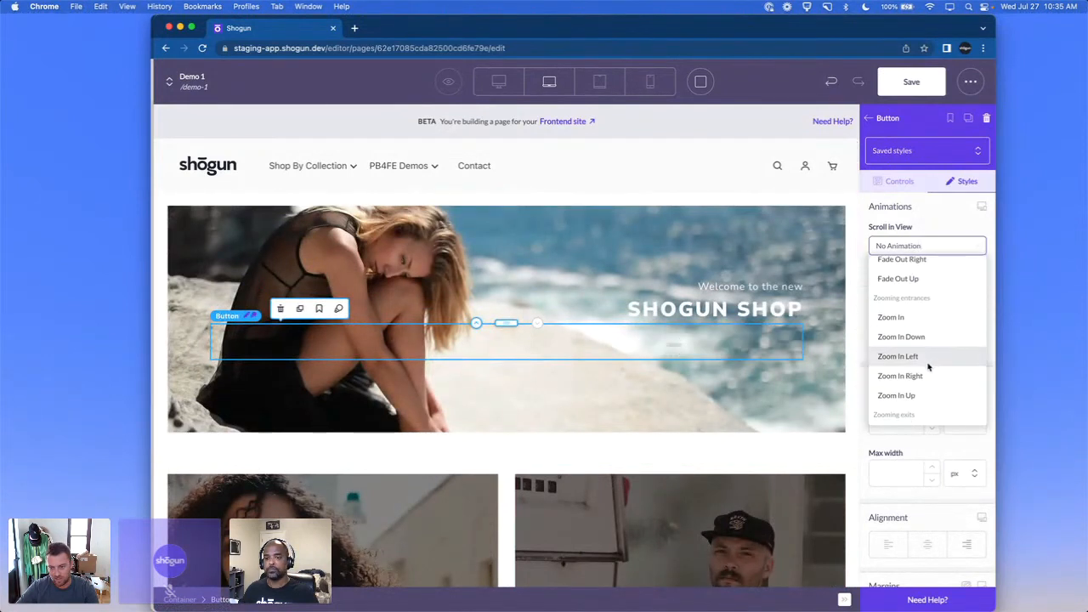
{"action": "left_click", "coordinate": [914, 234]}
Step: Browse the mouse-over animation choices for the SHOP NOW button, and close the list without choosing another
{"action": "left_click", "coordinate": [964, 322]}
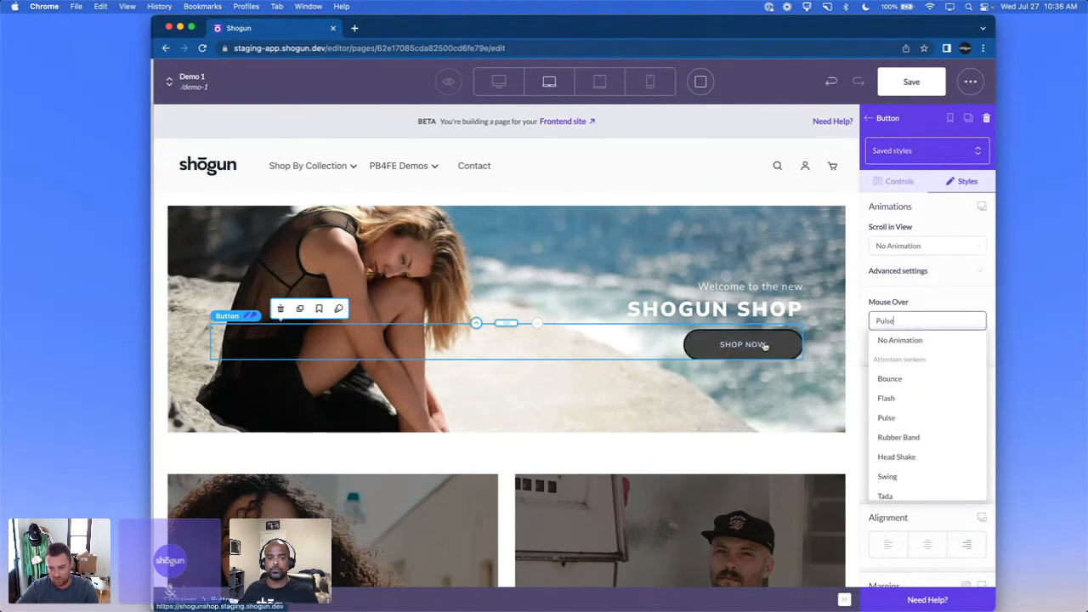
{"action": "scroll", "coordinate": [909, 413], "scroll_direction": "down", "scroll_amount": 2}
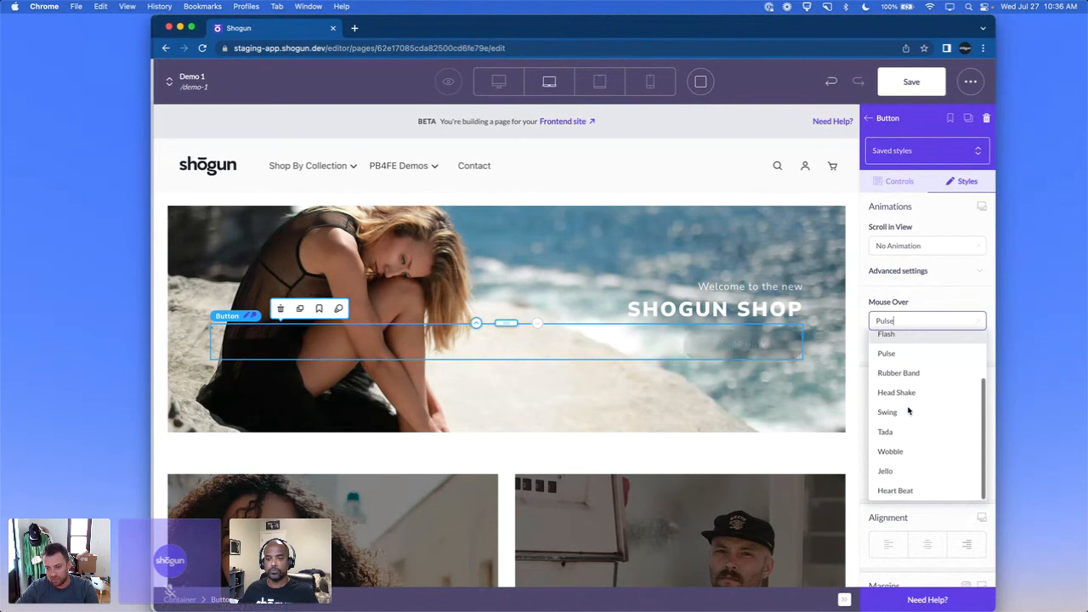
{"action": "left_click", "coordinate": [859, 396]}
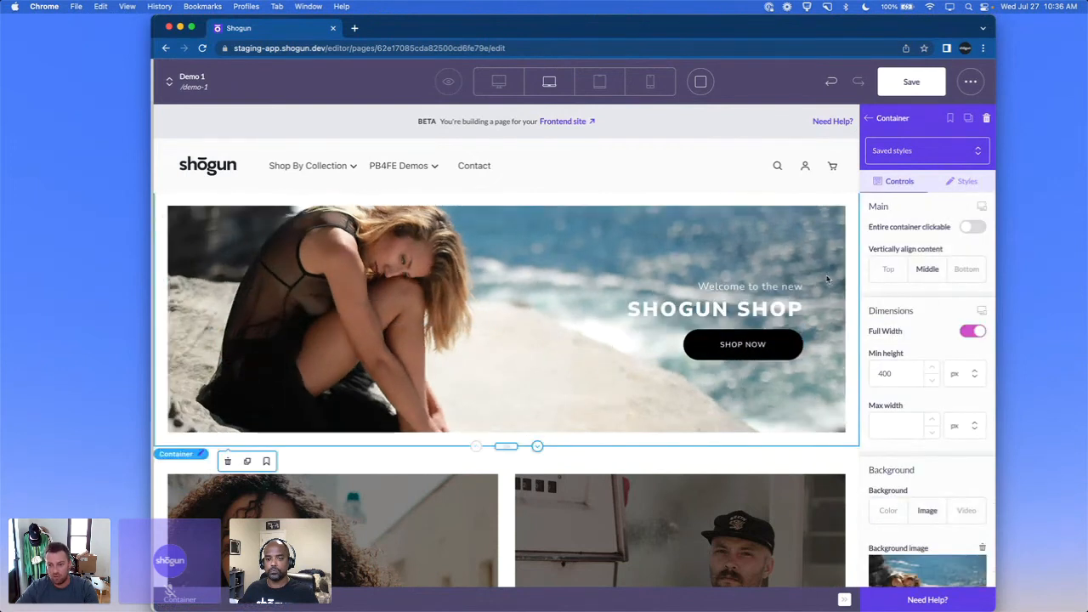
Step: Expand the advanced settings of the SHOP NOW button's mouse-over animation, and review its iteration count options
{"action": "left_click", "coordinate": [792, 328]}
{"action": "left_click", "coordinate": [963, 181]}
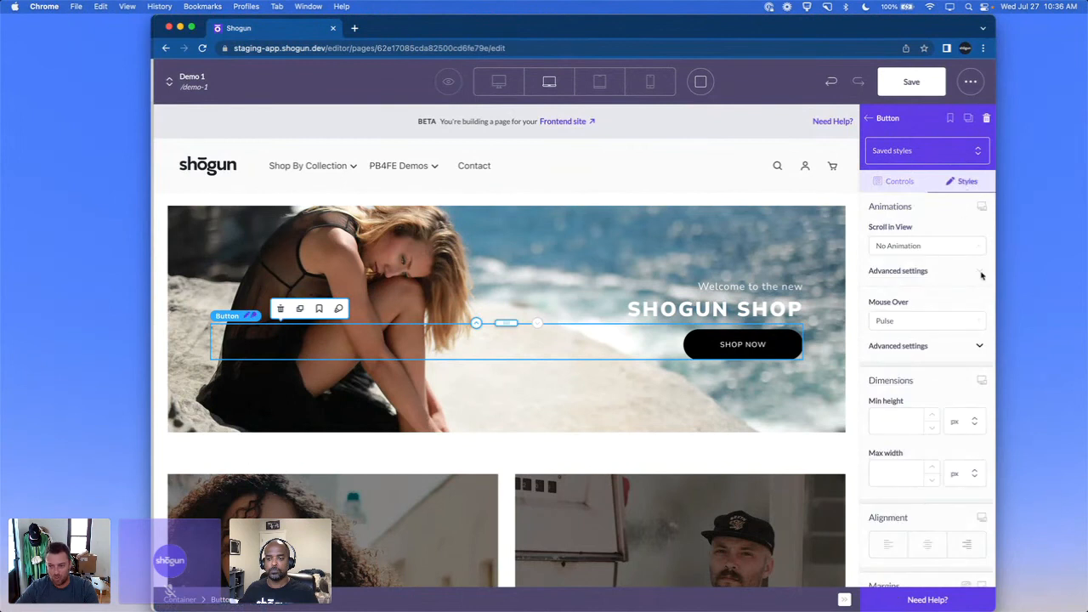
{"action": "left_click", "coordinate": [979, 347]}
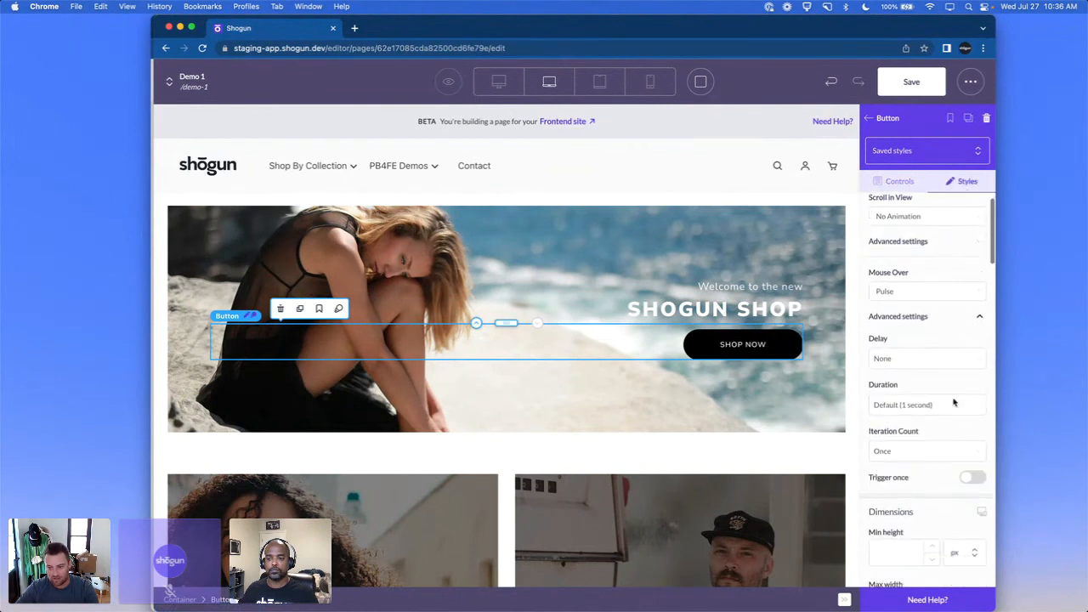
{"action": "scroll", "coordinate": [931, 365], "scroll_direction": "down", "scroll_amount": 2}
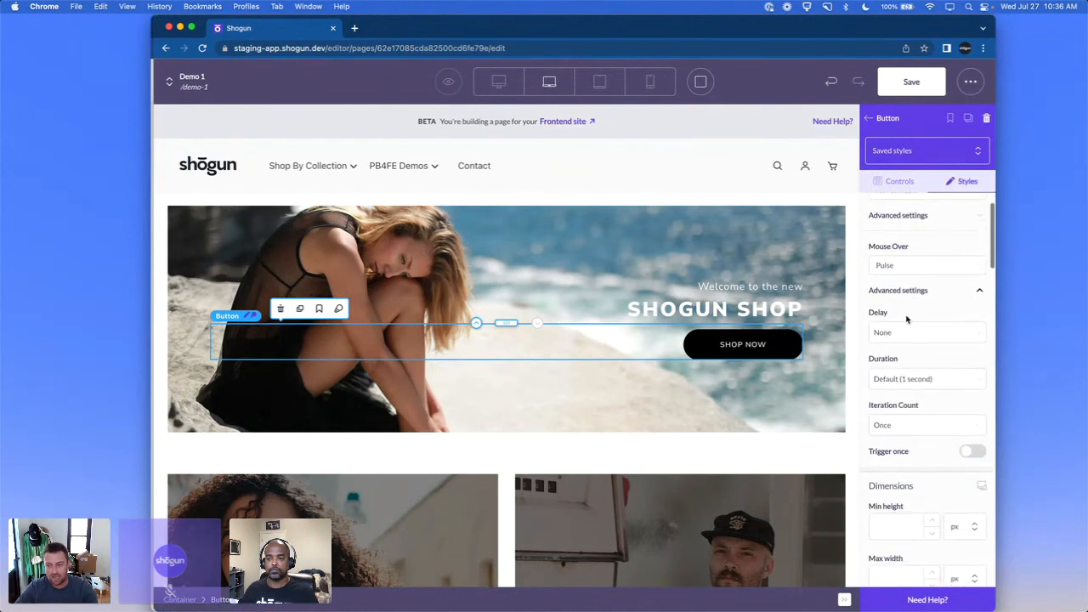
{"action": "left_click", "coordinate": [923, 427]}
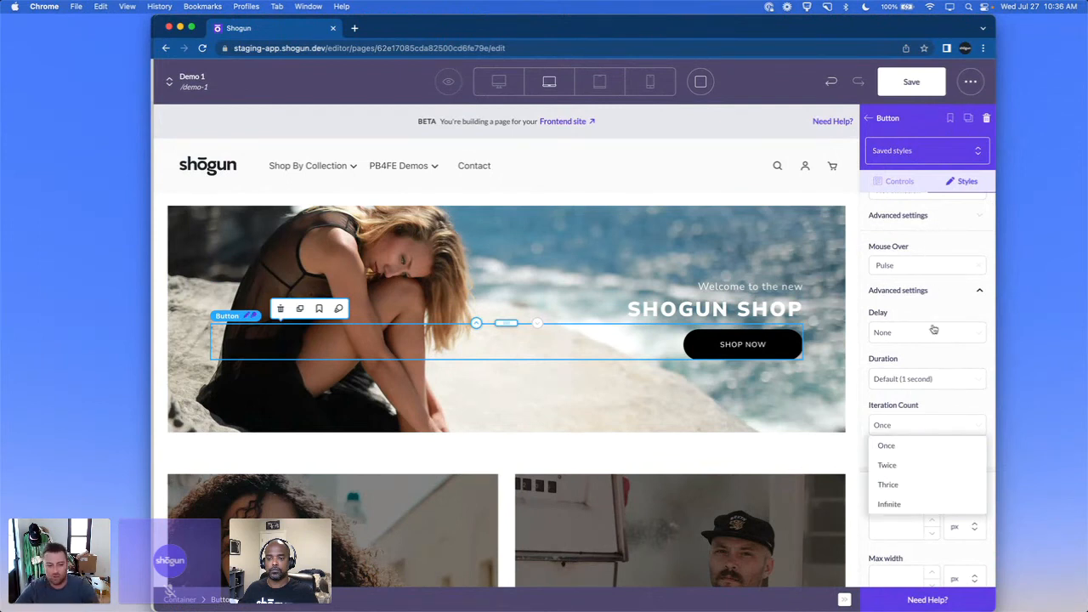
{"action": "left_click", "coordinate": [906, 288]}
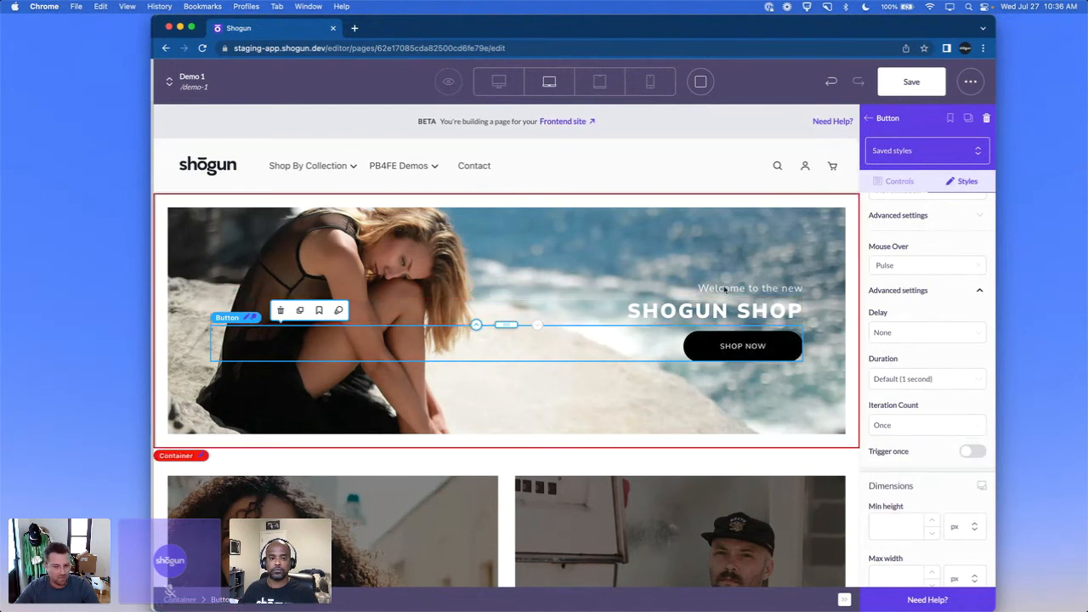
Step: Review the scroll-in-view animation options of the Featured 1 container, and keep No Animation
{"action": "scroll", "coordinate": [693, 273], "scroll_direction": "down", "scroll_amount": 3}
{"action": "scroll", "coordinate": [694, 276], "scroll_direction": "down", "scroll_amount": 2}
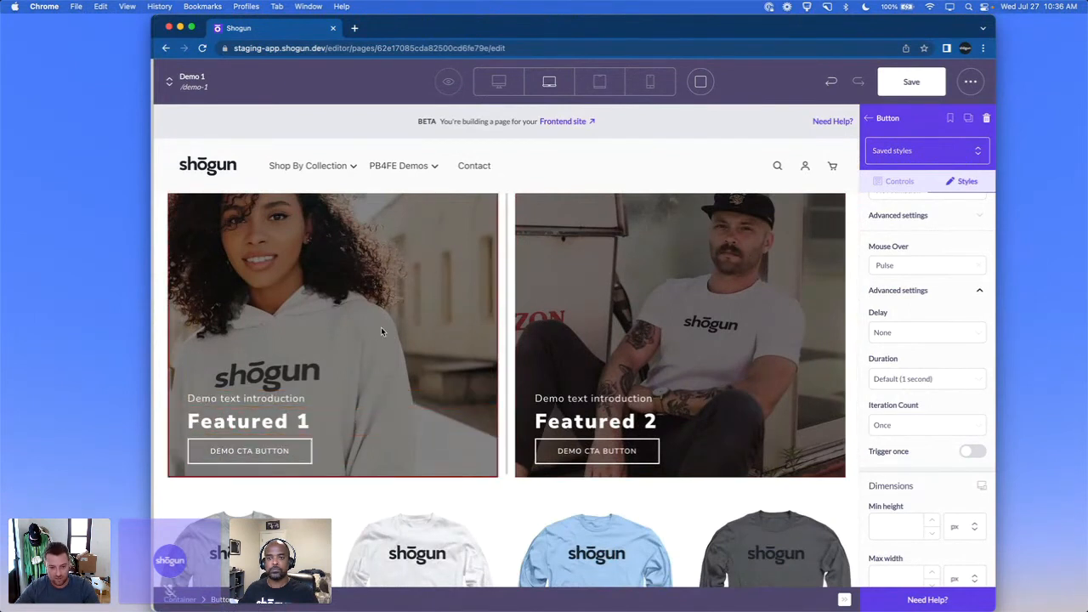
{"action": "left_click", "coordinate": [381, 330]}
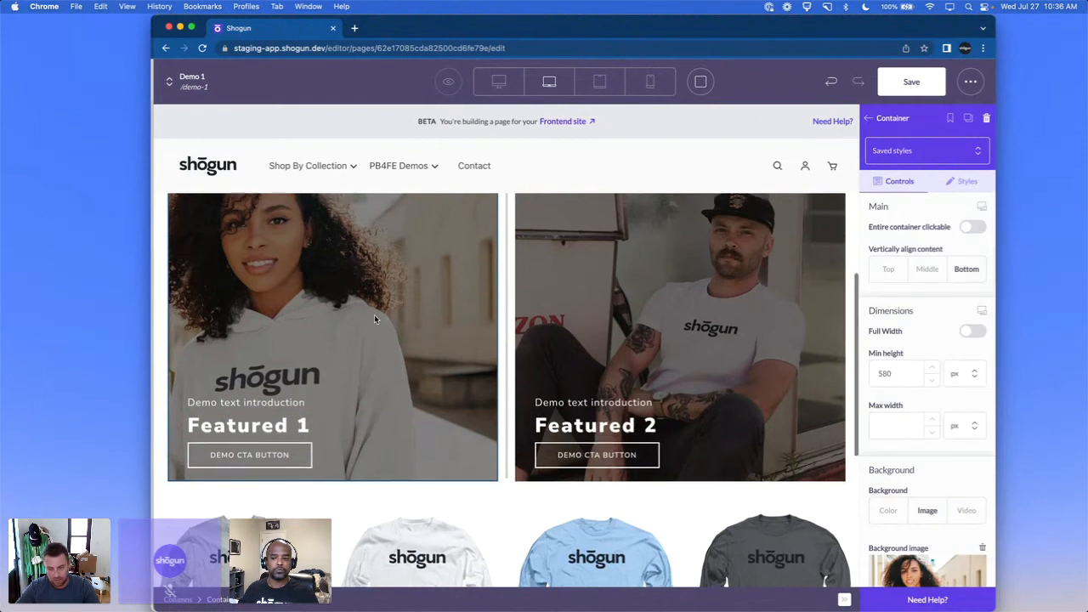
{"action": "left_click", "coordinate": [961, 182]}
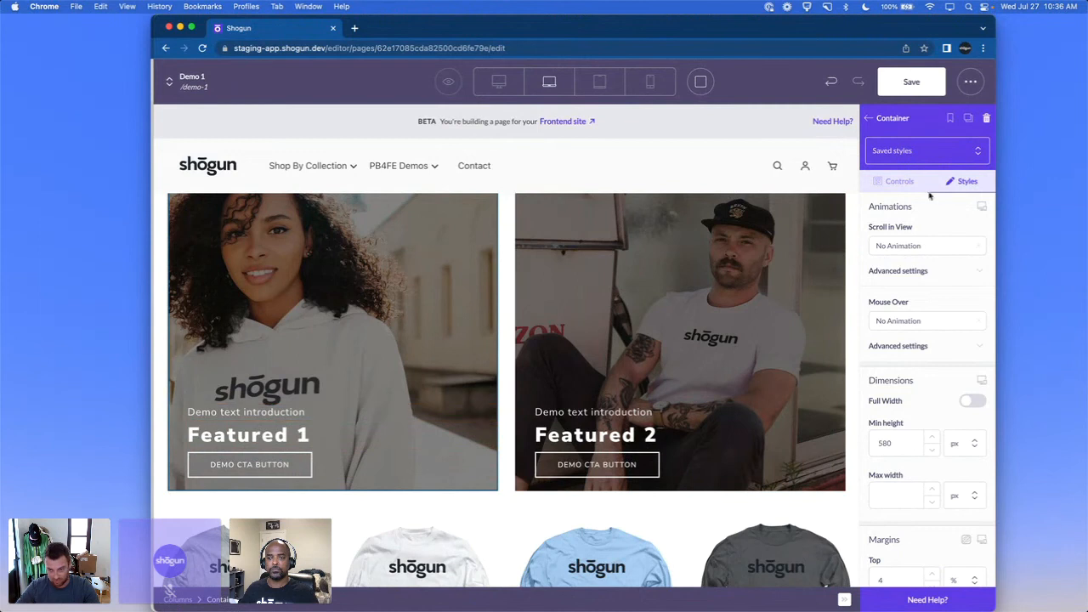
{"action": "left_click", "coordinate": [942, 243]}
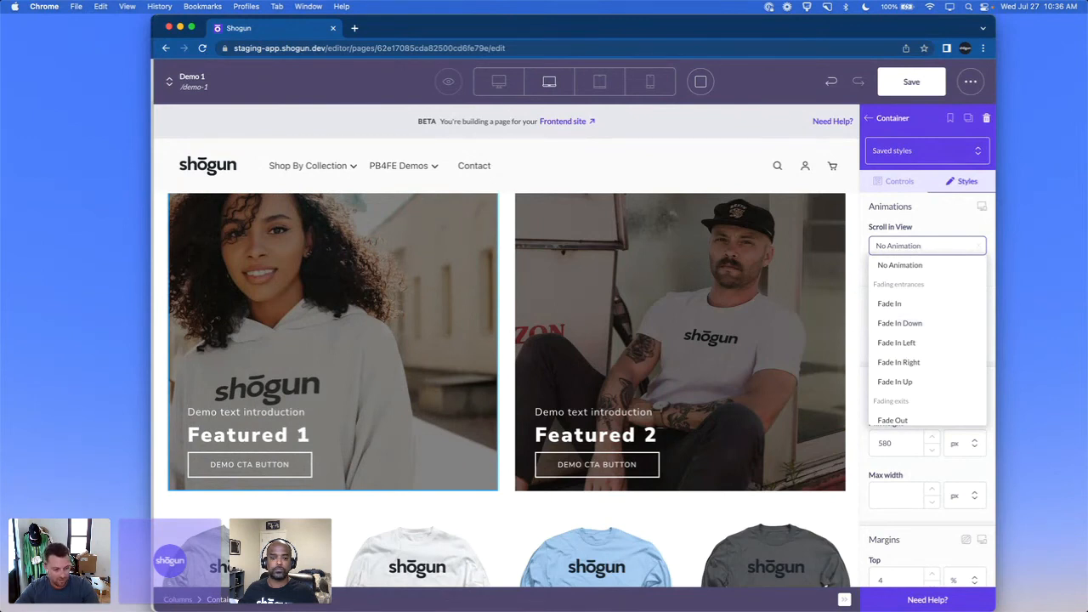
{"action": "left_click", "coordinate": [940, 265]}
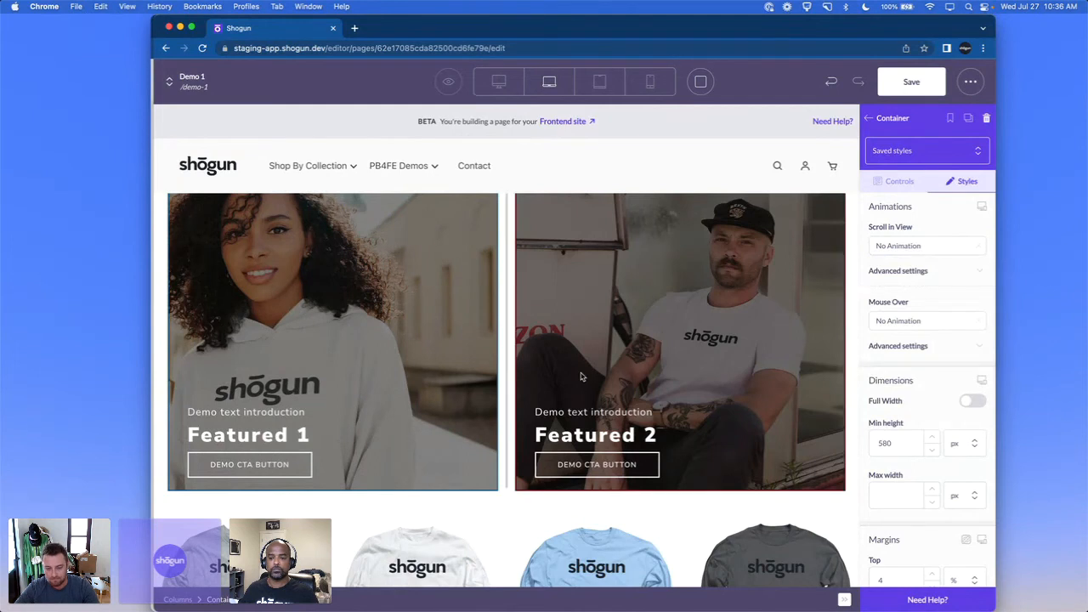
Step: Look over the product row, deselect the container, and review the hero and the available Frontend elements
{"action": "scroll", "coordinate": [582, 377], "scroll_direction": "down", "scroll_amount": 5}
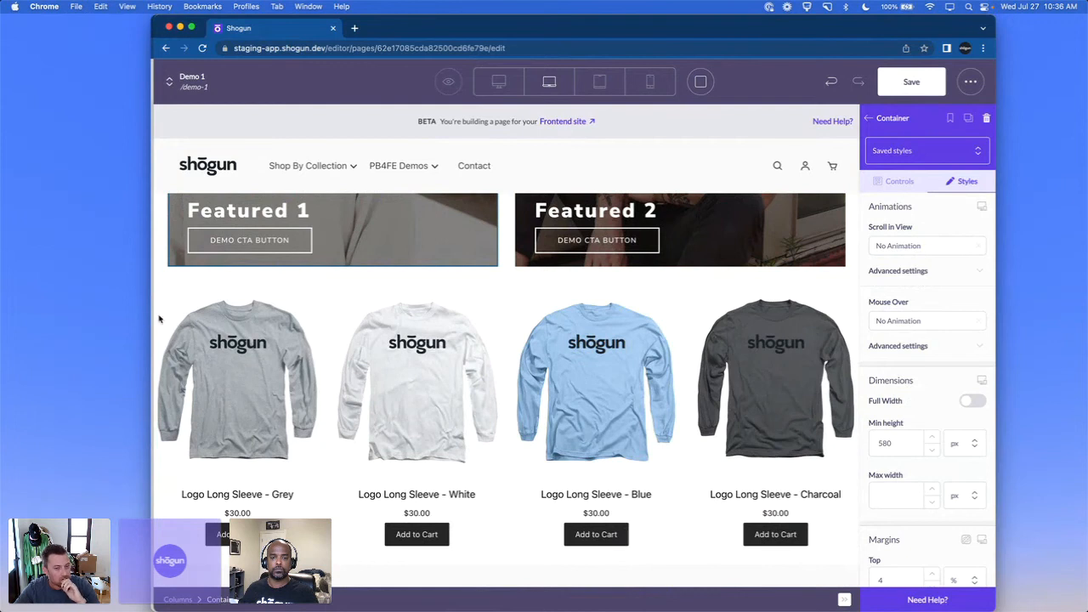
{"action": "left_click", "coordinate": [331, 278]}
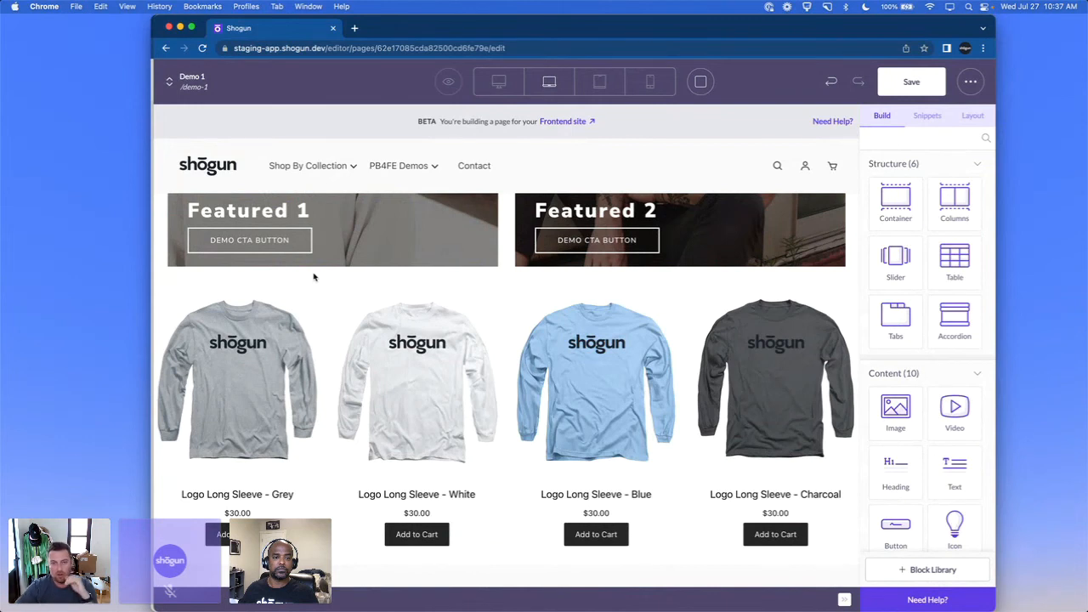
{"action": "scroll", "coordinate": [505, 272], "scroll_direction": "up", "scroll_amount": 3}
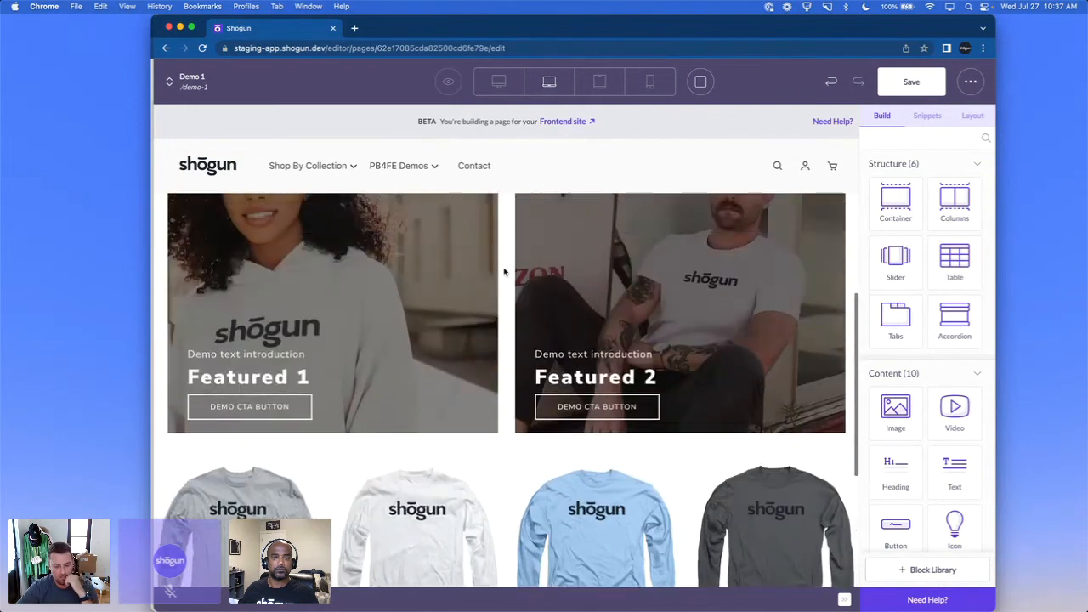
{"action": "scroll", "coordinate": [505, 267], "scroll_direction": "up", "scroll_amount": 5}
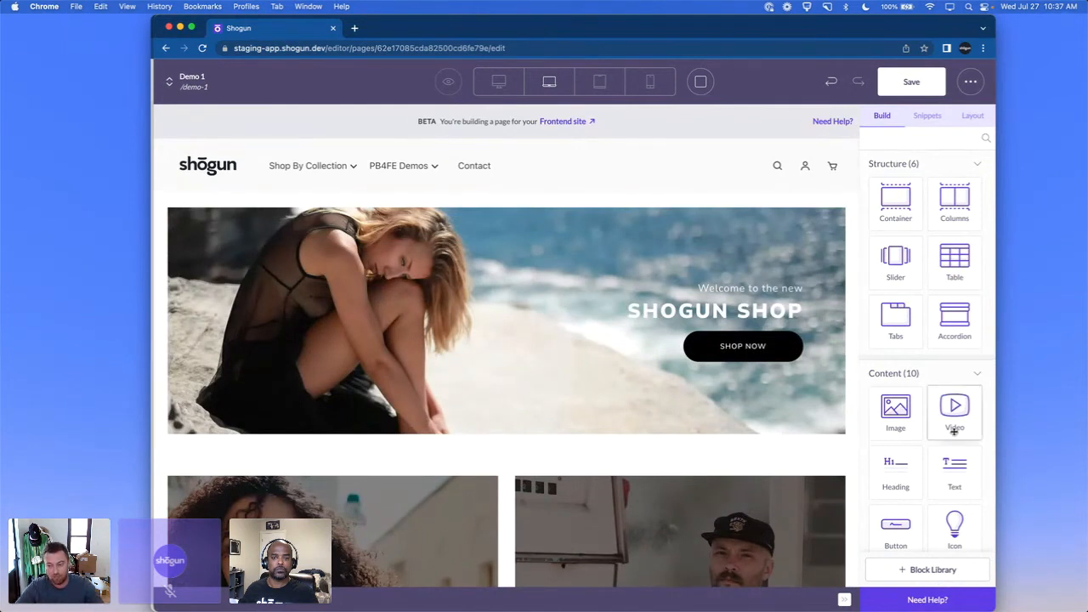
{"action": "scroll", "coordinate": [954, 408], "scroll_direction": "down", "scroll_amount": 5}
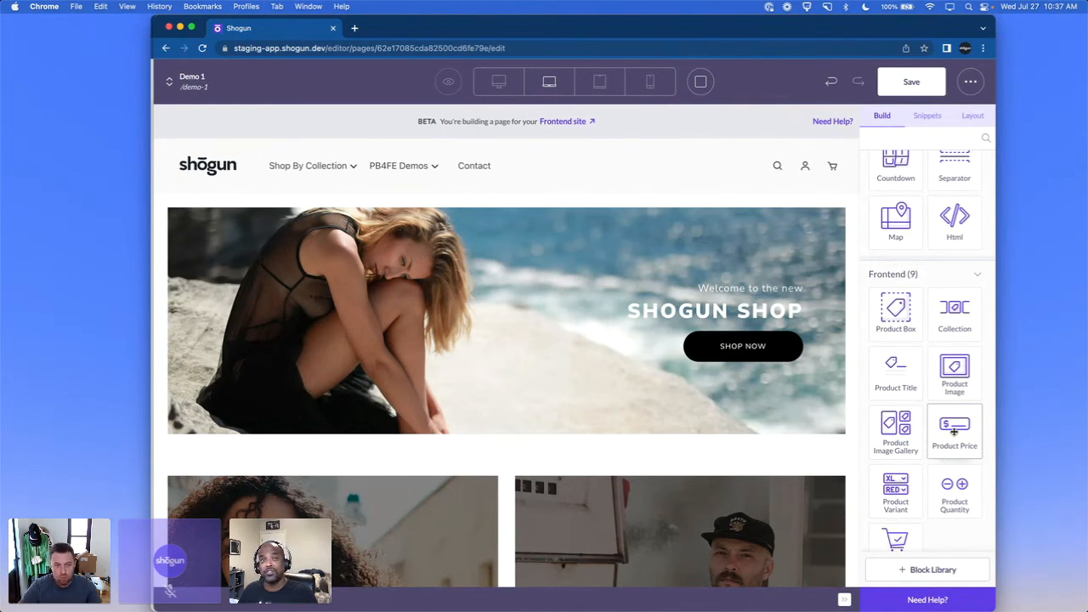
{"action": "key", "text": "super+t"}
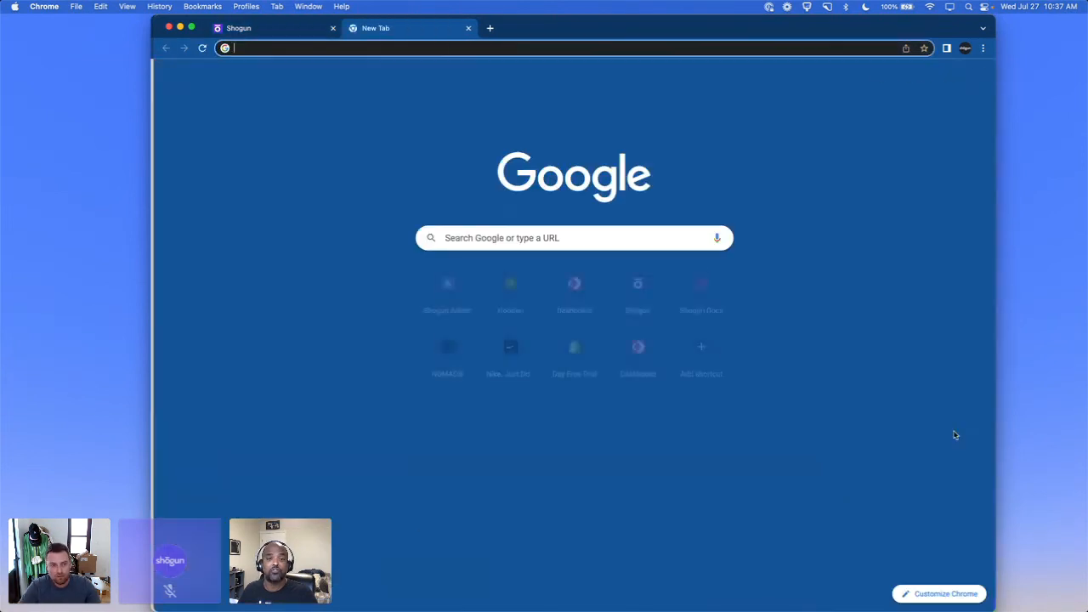
{"action": "left_click", "coordinate": [468, 28]}
{"action": "key", "text": "super+n"}
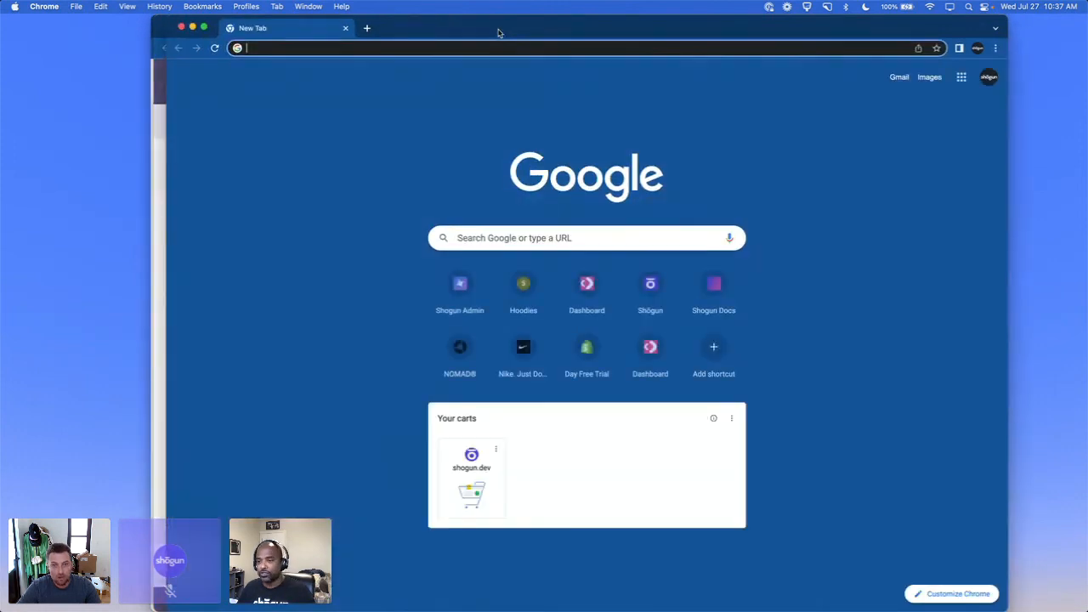
{"action": "left_click_drag", "start_coordinate": [499, 33], "coordinate": [503, 611]}
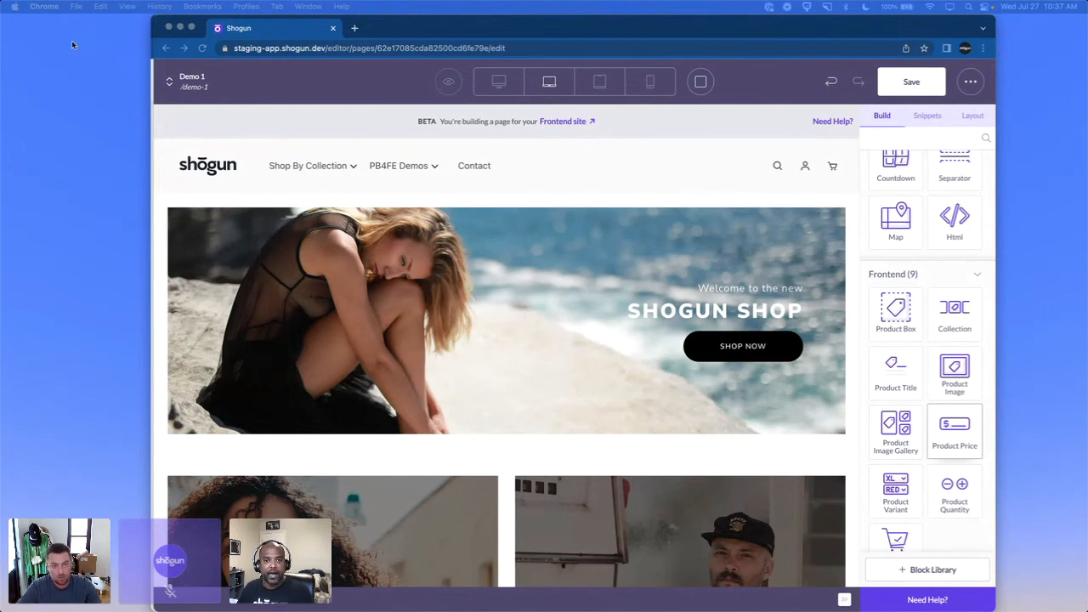
Step: Open integrations.getshogun.com in a new tab beside the editor
{"action": "left_click", "coordinate": [354, 27]}
{"action": "type", "text": "integrations.getshogun.com"}
{"action": "key", "text": "Return"}
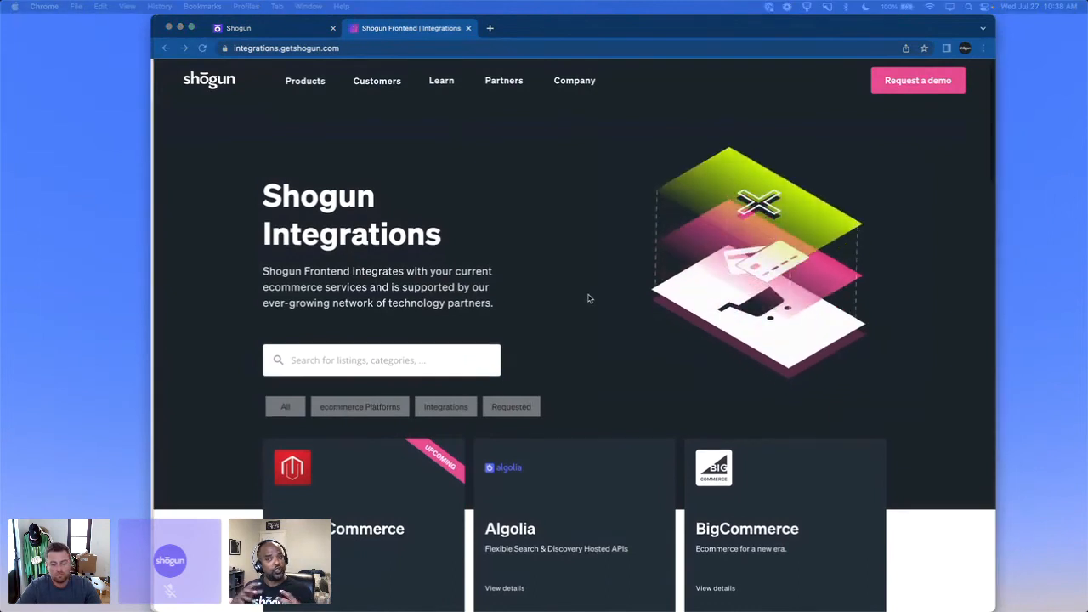
Step: Browse the Shogun Integrations listings through to Skio, Stamped and Yotpo, and return to the page heading
{"action": "scroll", "coordinate": [588, 295], "scroll_direction": "down", "scroll_amount": 5}
{"action": "scroll", "coordinate": [587, 298], "scroll_direction": "down", "scroll_amount": 3}
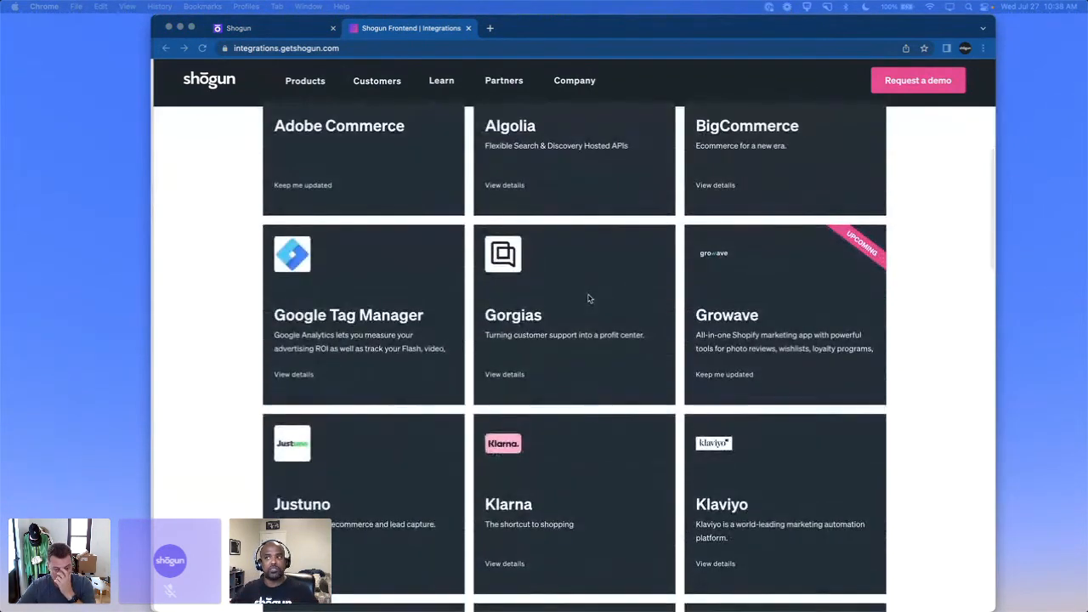
{"action": "scroll", "coordinate": [588, 298], "scroll_direction": "down", "scroll_amount": 3}
{"action": "scroll", "coordinate": [588, 299], "scroll_direction": "down", "scroll_amount": 6}
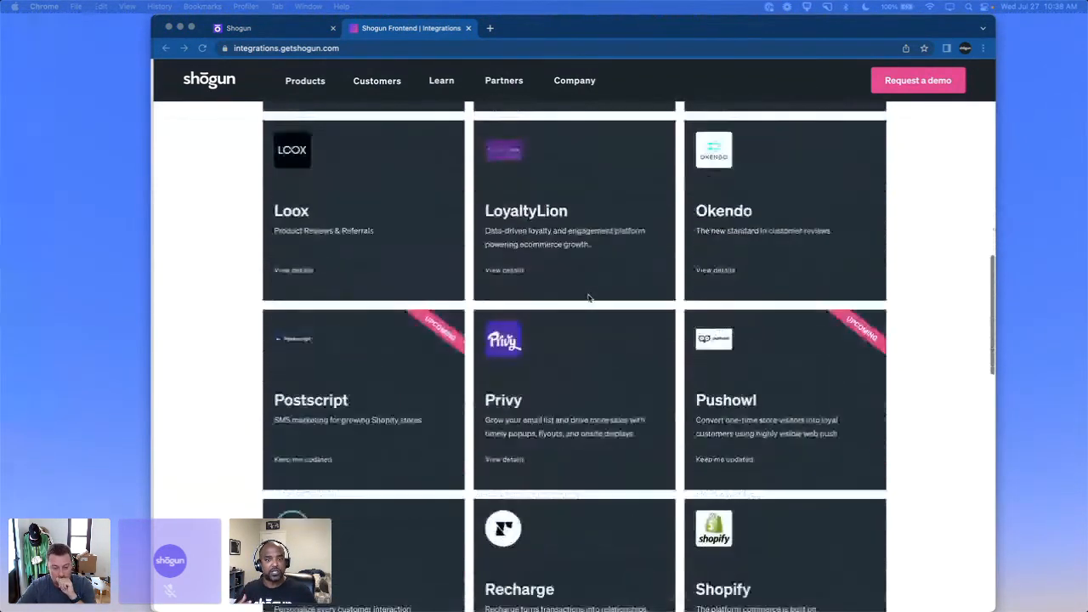
{"action": "scroll", "coordinate": [588, 298], "scroll_direction": "down", "scroll_amount": 3}
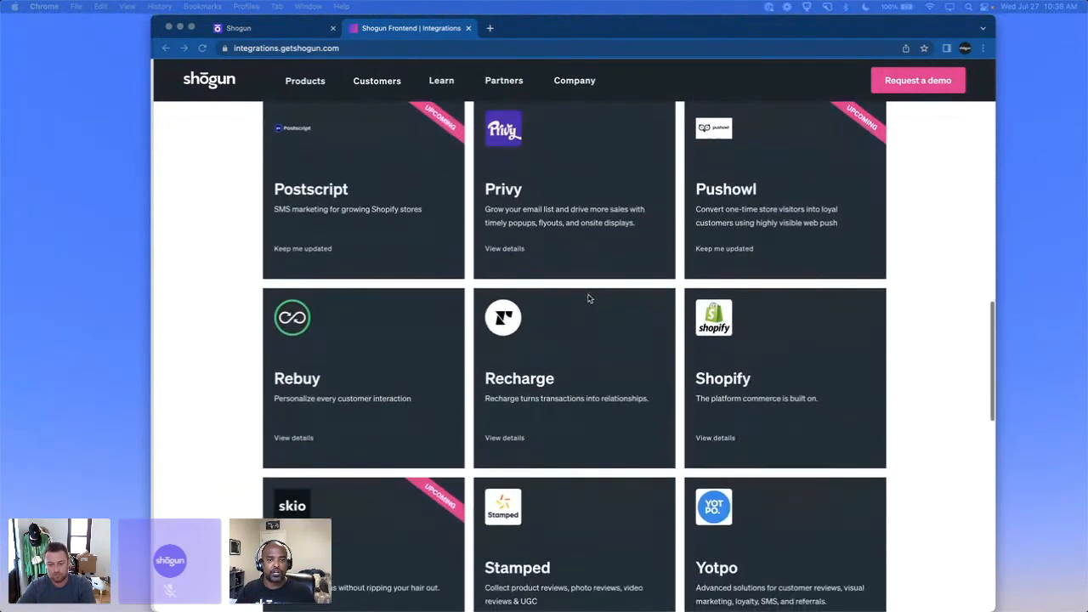
{"action": "scroll", "coordinate": [587, 298], "scroll_direction": "down", "scroll_amount": 4}
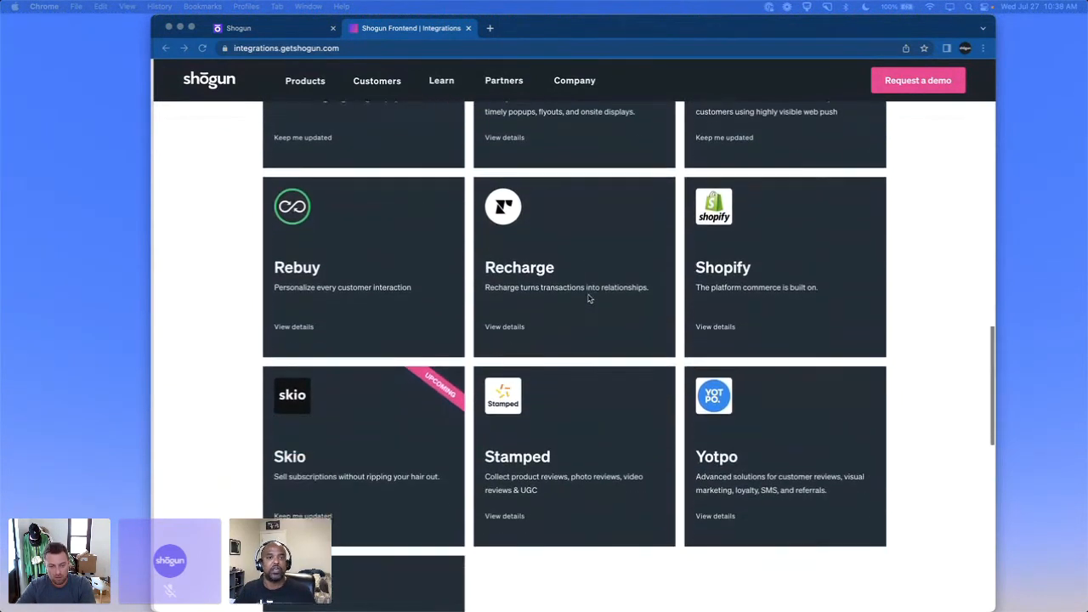
{"action": "scroll", "coordinate": [587, 298], "scroll_direction": "up", "scroll_amount": 18}
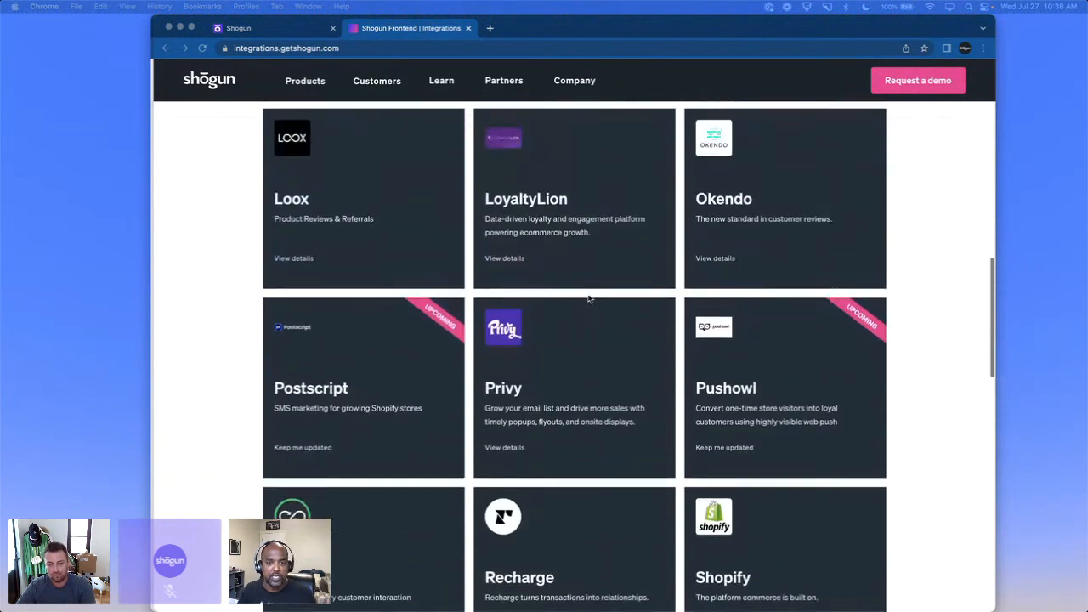
{"action": "scroll", "coordinate": [588, 299], "scroll_direction": "up", "scroll_amount": 6}
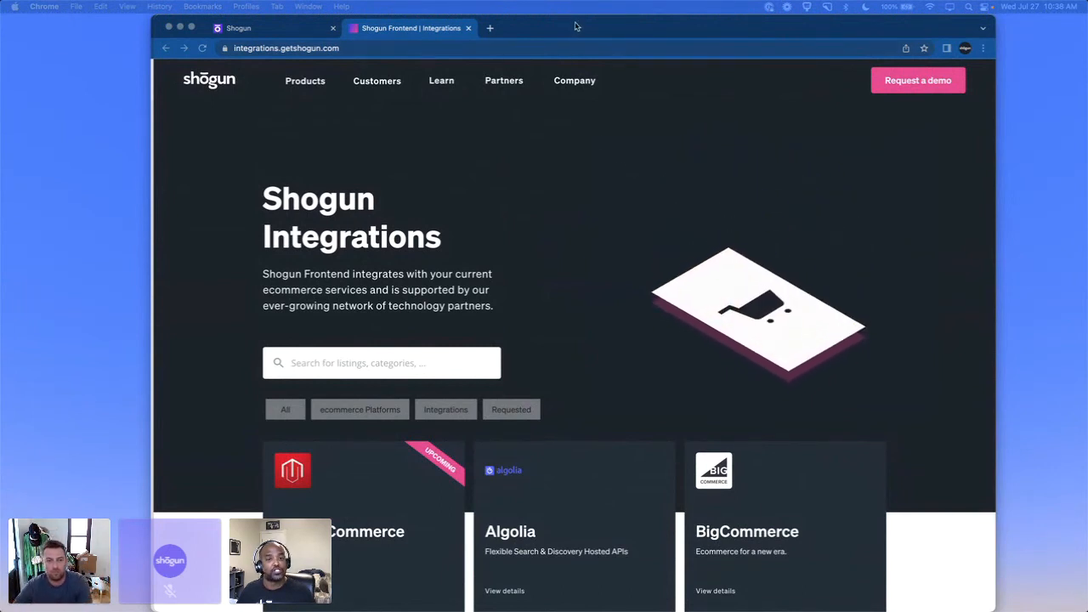
{"action": "left_click_drag", "start_coordinate": [575, 28], "coordinate": [573, 27]}
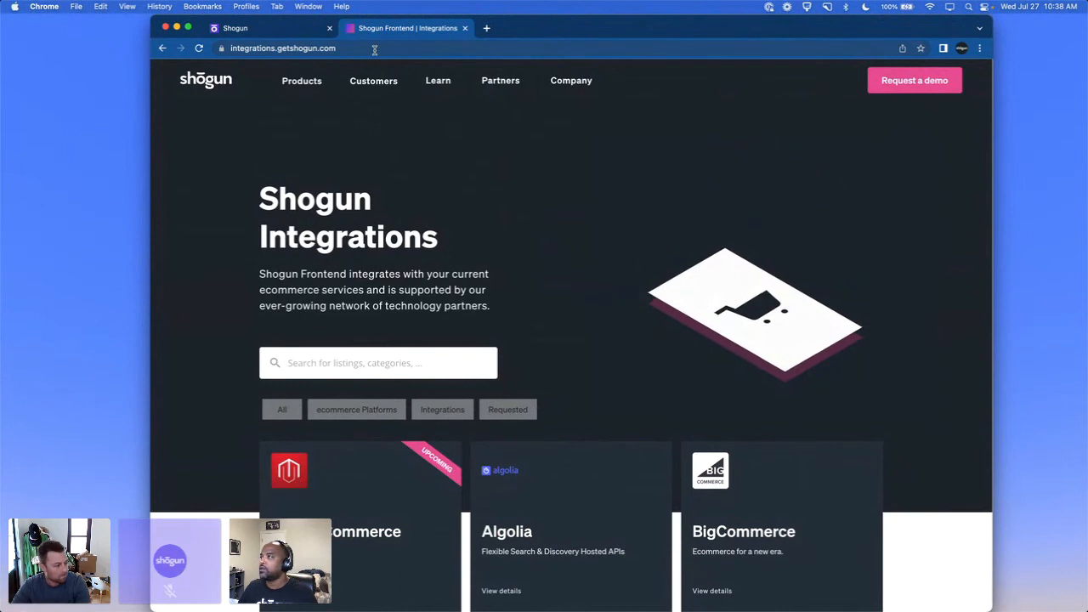
{"action": "mouse_move", "coordinate": [414, 73]}
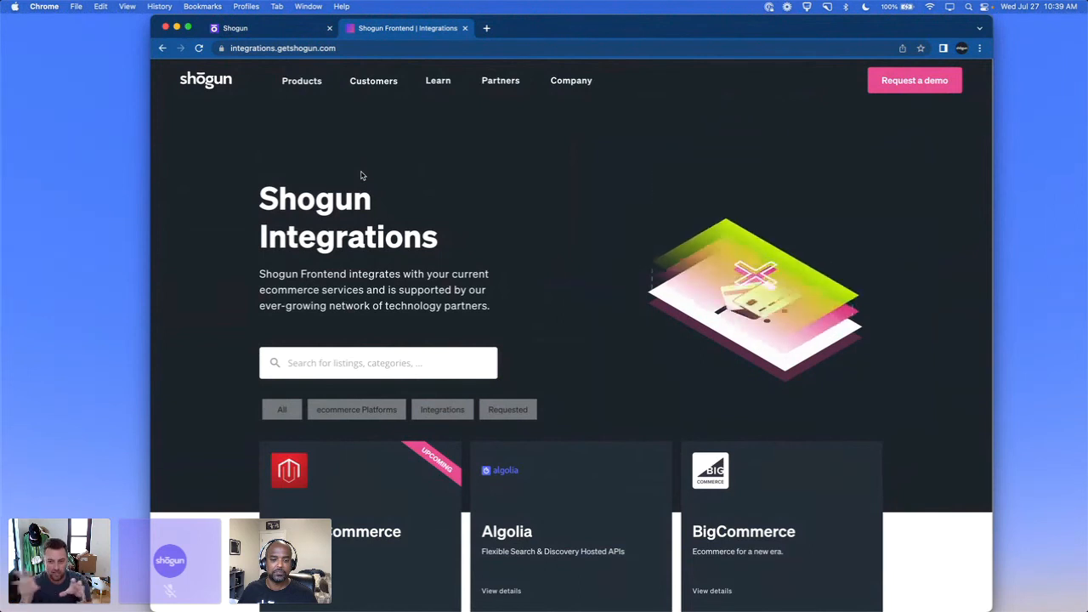
Step: Return to the Demo 1 editor and review the hero, the two featured containers and the product row
{"action": "left_click", "coordinate": [288, 32]}
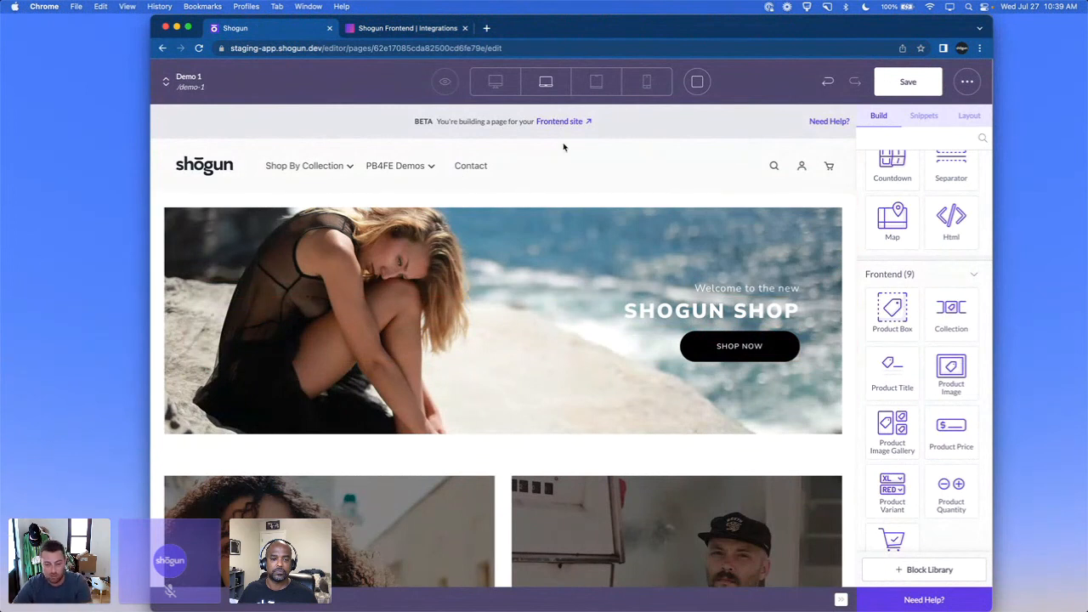
{"action": "scroll", "coordinate": [638, 348], "scroll_direction": "down", "scroll_amount": 5}
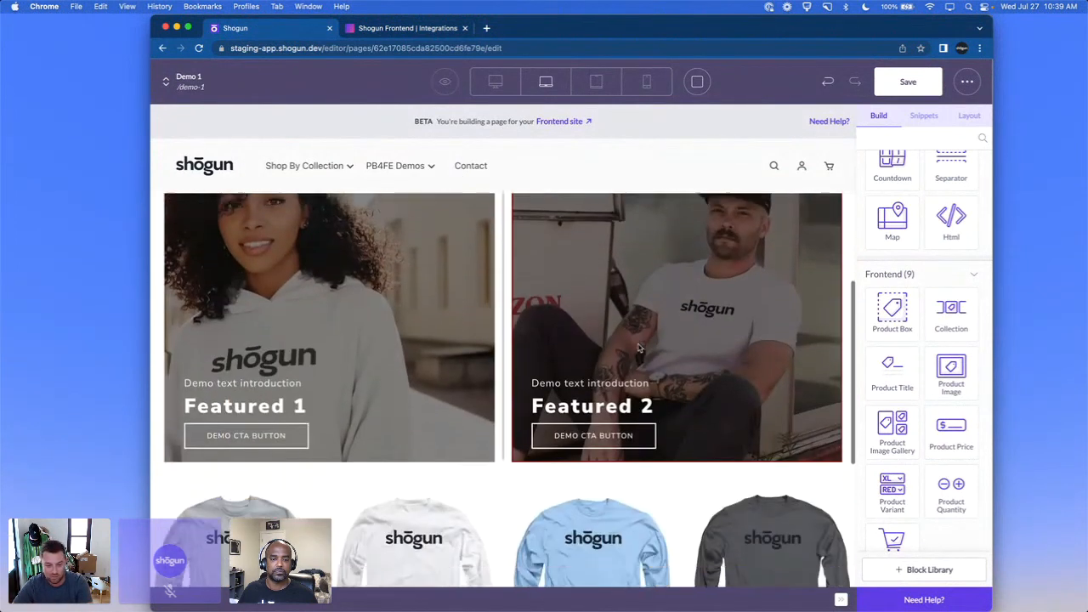
{"action": "scroll", "coordinate": [639, 347], "scroll_direction": "down", "scroll_amount": 3}
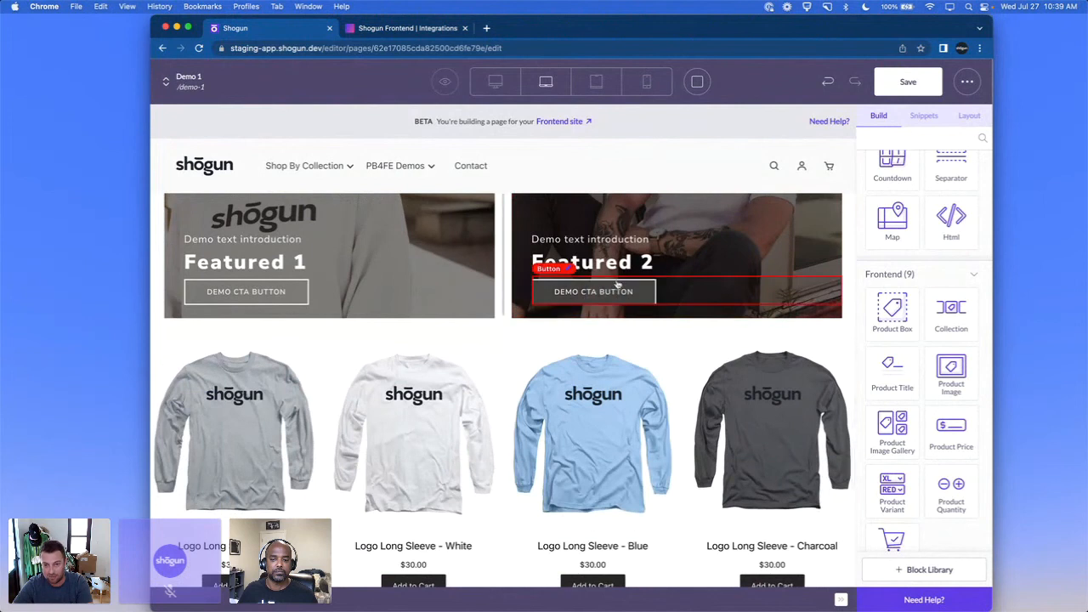
{"action": "scroll", "coordinate": [618, 283], "scroll_direction": "up", "scroll_amount": 8}
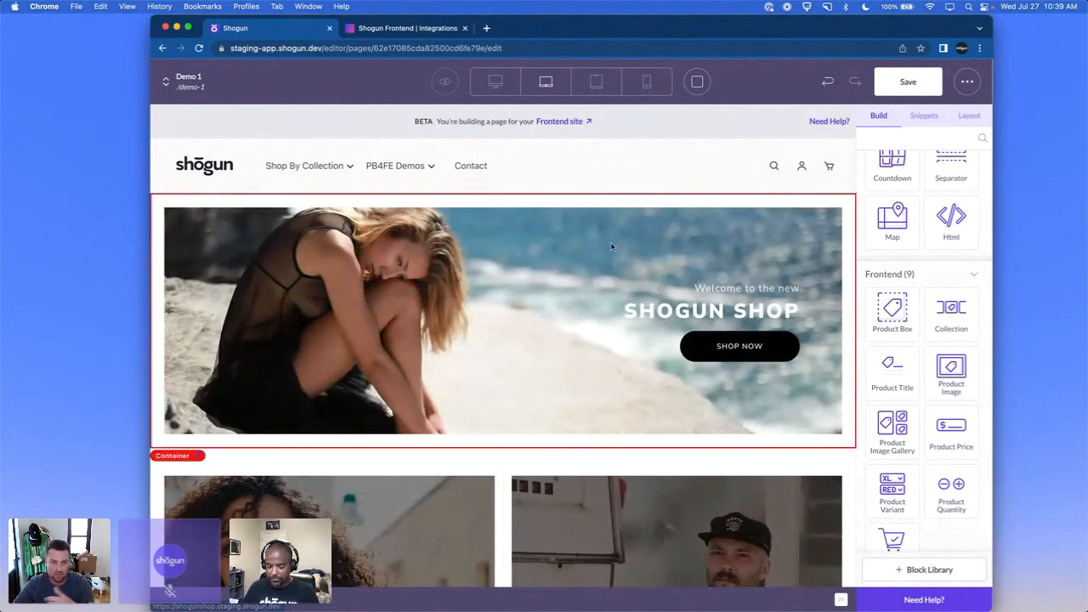
{"action": "left_click_drag", "start_coordinate": [587, 31], "coordinate": [585, 31]}
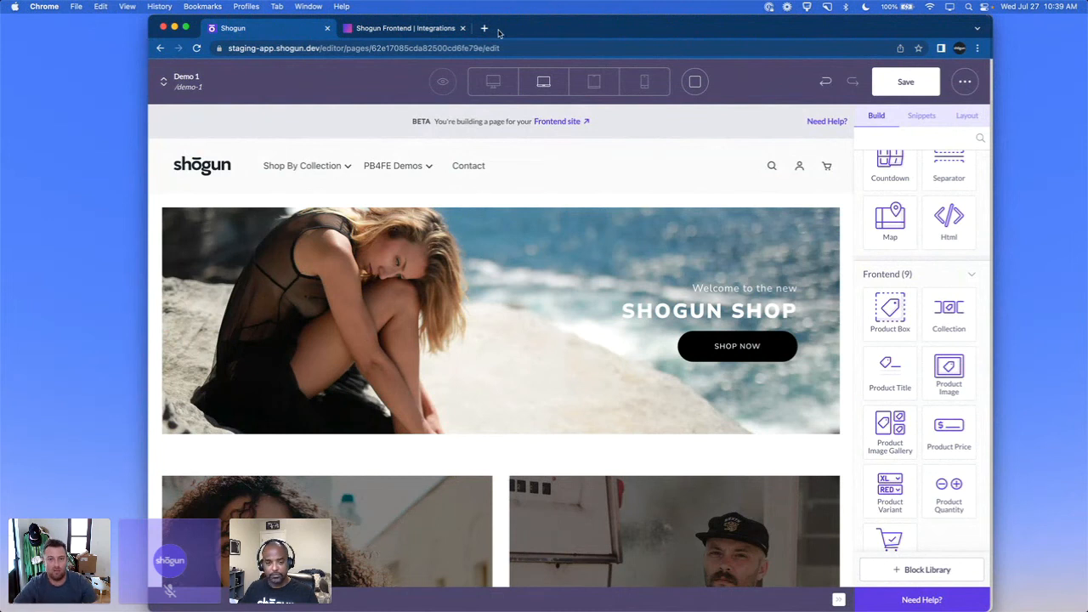
Step: Switch to the shogunshop.staging.shogun.dev storefront in the other window and open its pb-homepage-1 demo page
{"action": "left_click_drag", "start_coordinate": [504, 31], "coordinate": [510, 123]}
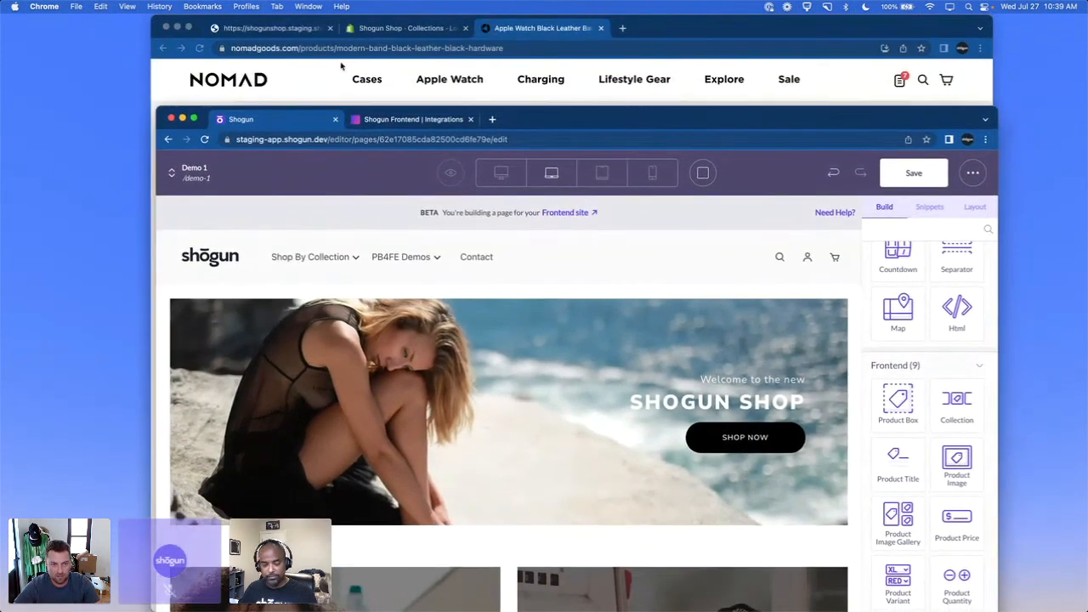
{"action": "left_click", "coordinate": [296, 33]}
{"action": "left_click", "coordinate": [296, 33]}
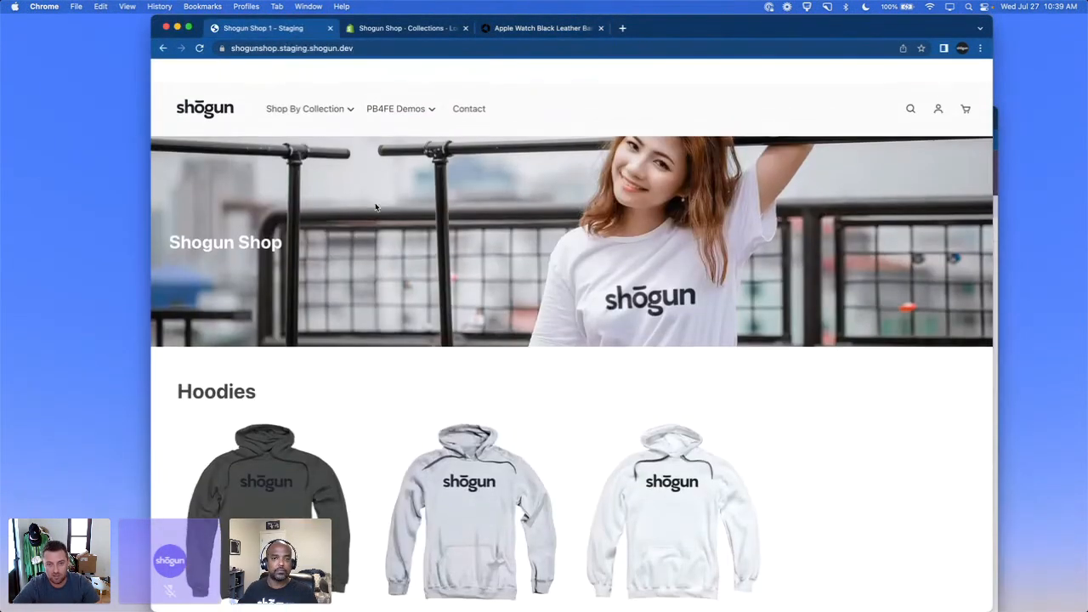
{"action": "left_click", "coordinate": [391, 108]}
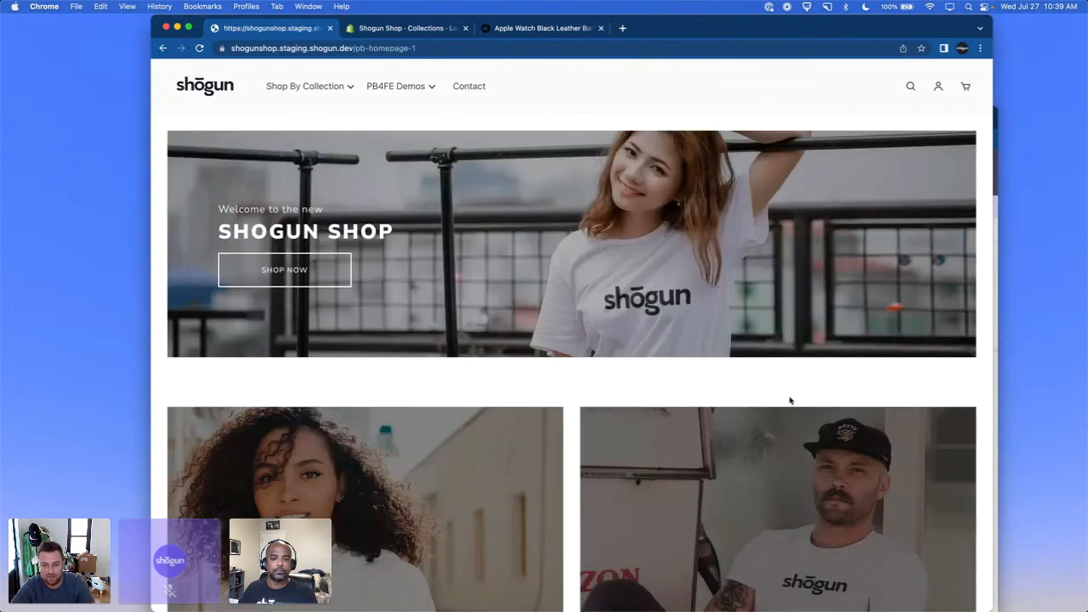
Step: Look over the pb-homepage-1 page from the hero to the customer reviews, and reload it
{"action": "scroll", "coordinate": [790, 402], "scroll_direction": "down", "scroll_amount": 3}
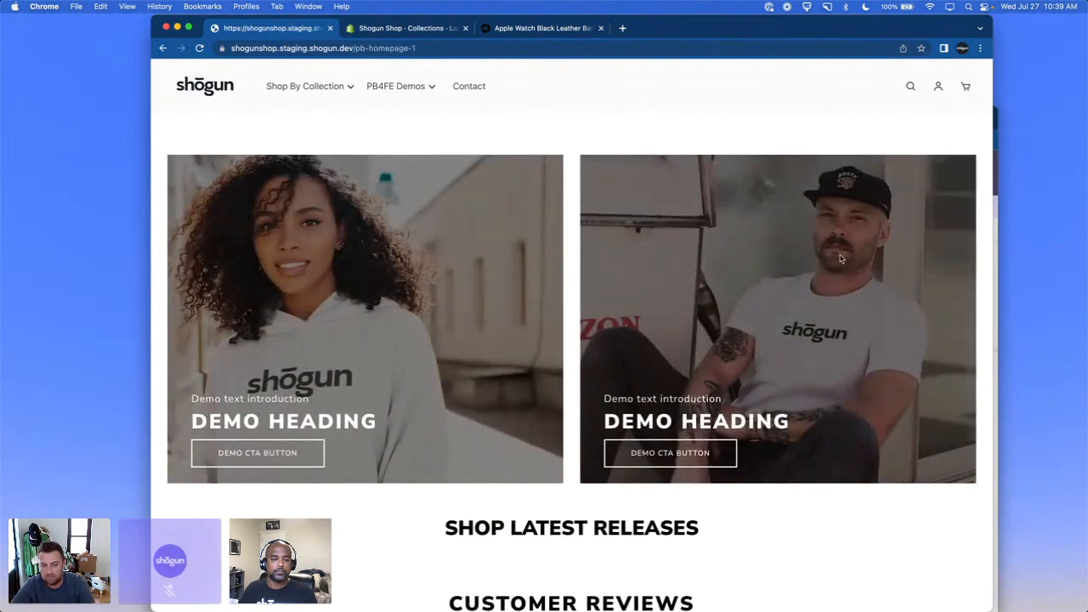
{"action": "scroll", "coordinate": [840, 257], "scroll_direction": "down", "scroll_amount": 5}
{"action": "scroll", "coordinate": [840, 258], "scroll_direction": "up", "scroll_amount": 8}
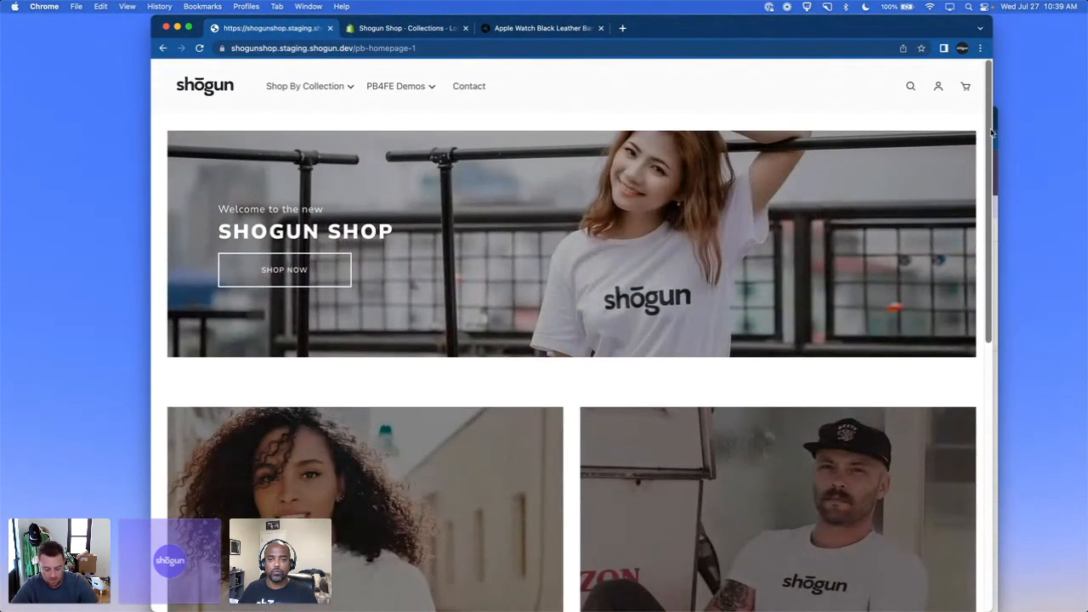
{"action": "key", "text": "super+r"}
{"action": "left_click_drag", "start_coordinate": [948, 22], "coordinate": [954, 22]}
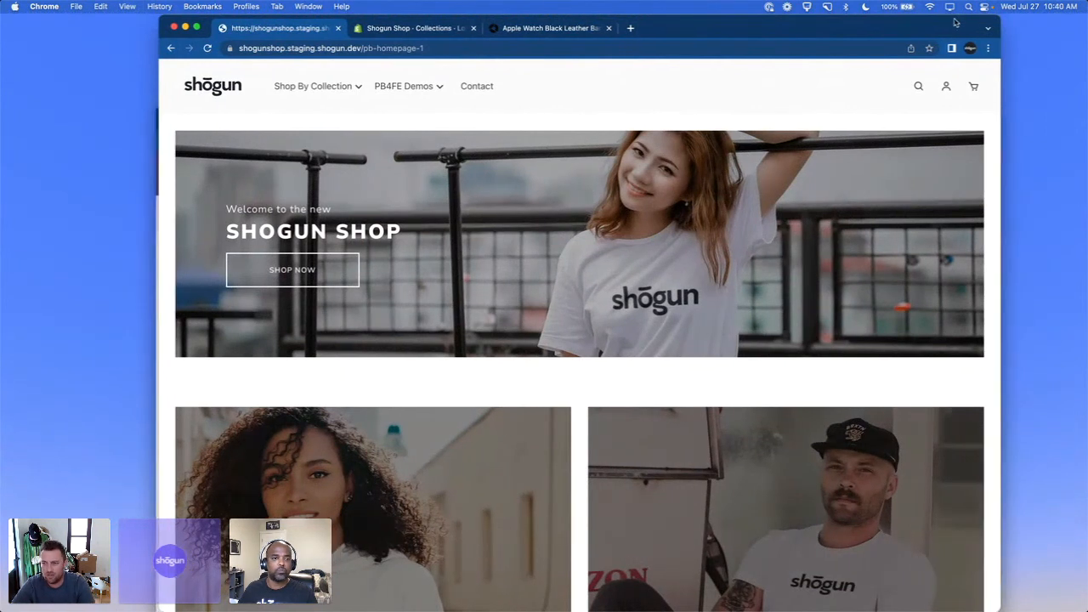
Step: Narrow the storefront window to phone width, examine the mobile layout, and compare the Customer Reviews section at desktop and phone widths
{"action": "left_click_drag", "start_coordinate": [1001, 113], "coordinate": [443, 161]}
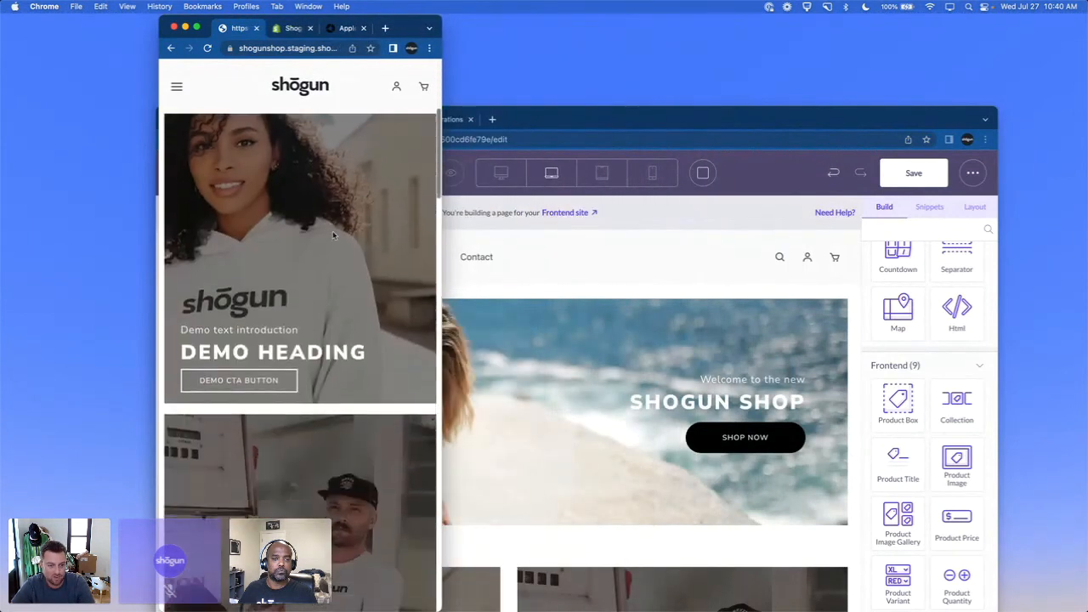
{"action": "scroll", "coordinate": [373, 197], "scroll_direction": "down", "scroll_amount": 15}
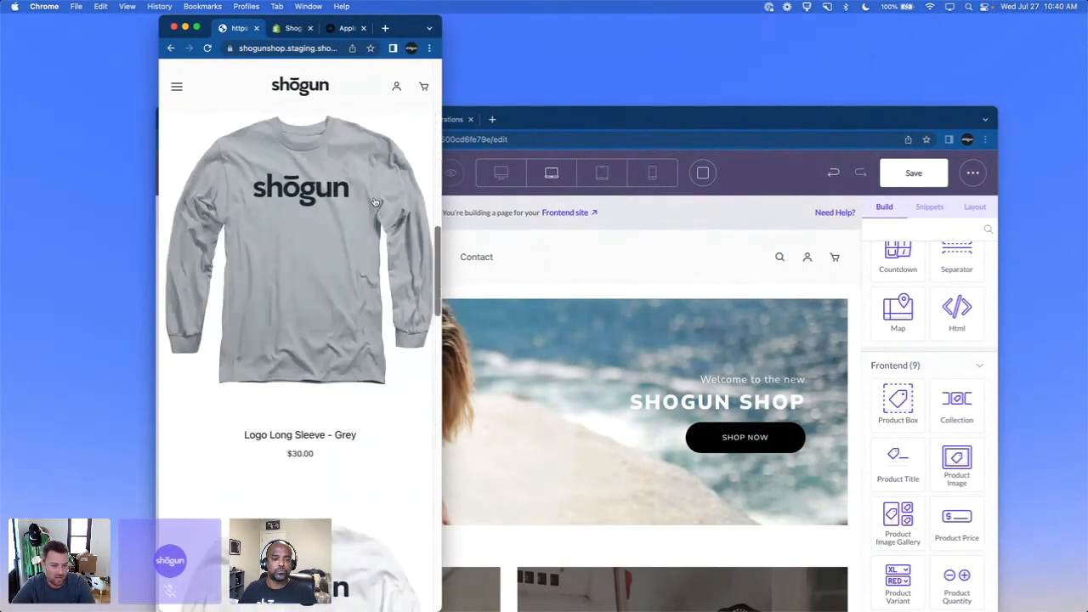
{"action": "scroll", "coordinate": [374, 199], "scroll_direction": "up", "scroll_amount": 1}
{"action": "scroll", "coordinate": [374, 199], "scroll_direction": "down", "scroll_amount": 2}
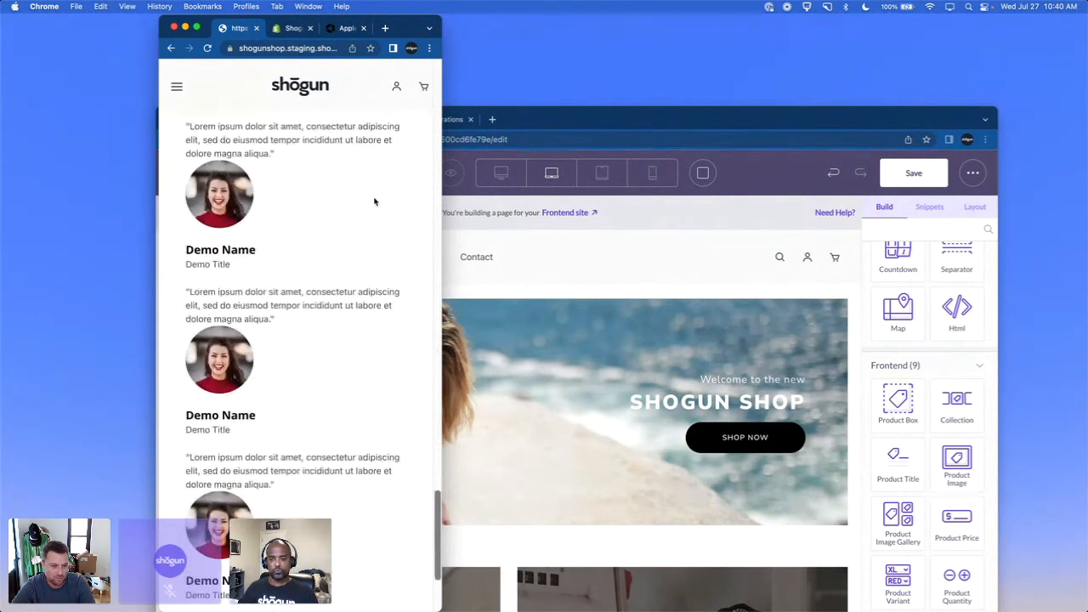
{"action": "scroll", "coordinate": [219, 233], "scroll_direction": "up", "scroll_amount": 2}
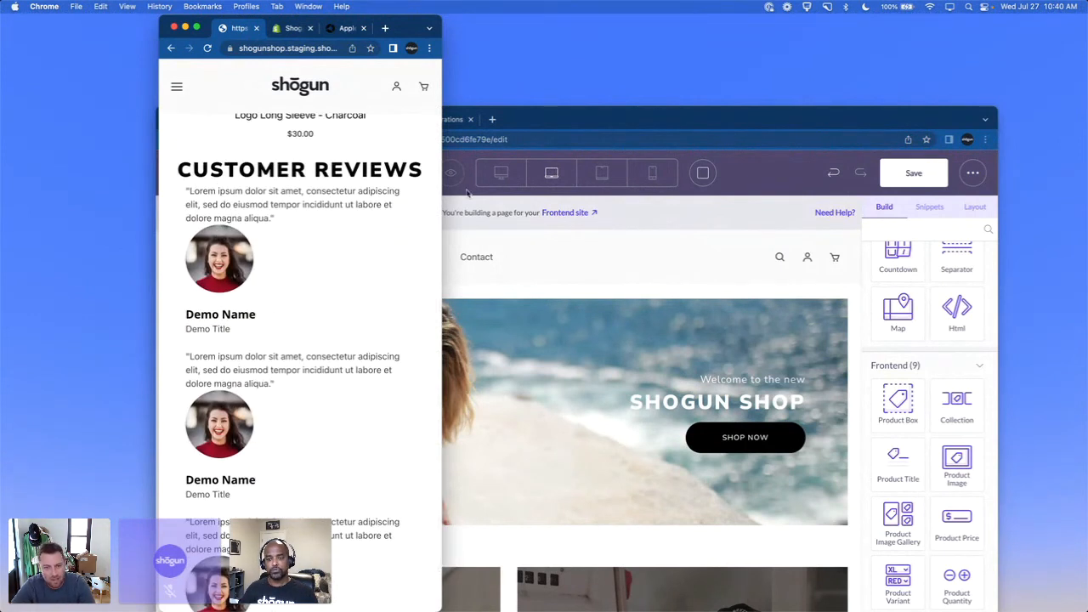
{"action": "left_click_drag", "start_coordinate": [442, 194], "coordinate": [1045, 178]}
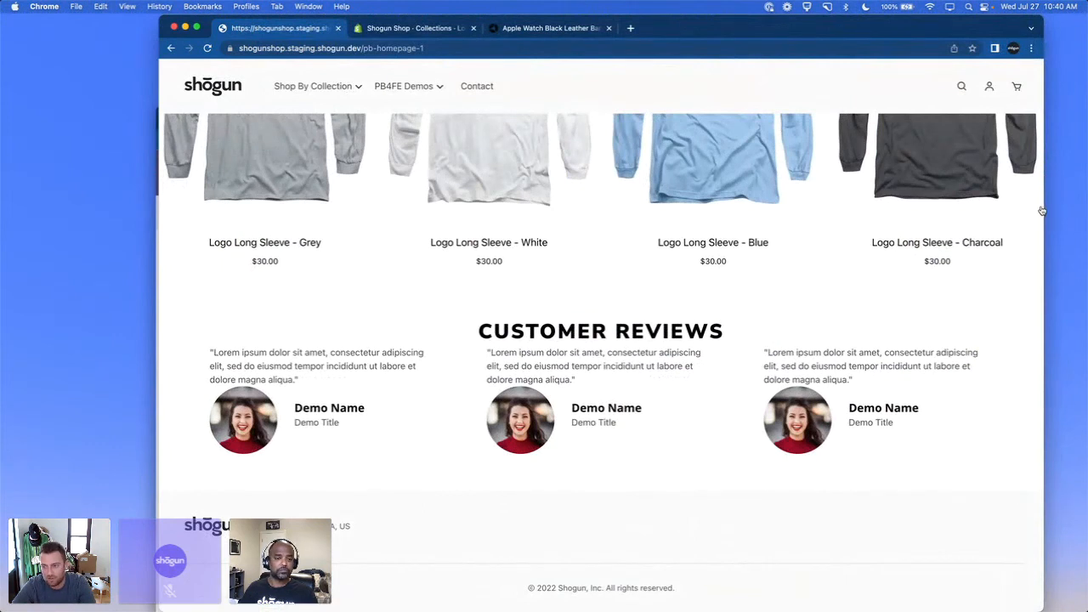
{"action": "left_click_drag", "start_coordinate": [1042, 207], "coordinate": [442, 255]}
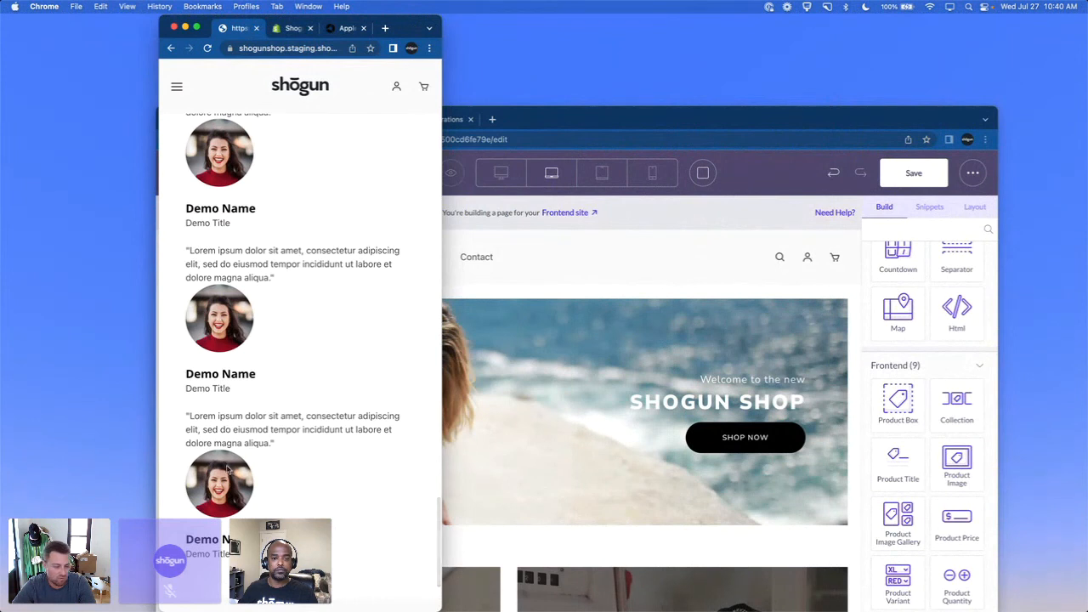
Step: Widen the storefront window back to desktop width, return to the hero, and reposition the window over the editor
{"action": "left_click_drag", "start_coordinate": [442, 186], "coordinate": [950, 153]}
{"action": "scroll", "coordinate": [772, 355], "scroll_direction": "up", "scroll_amount": 15}
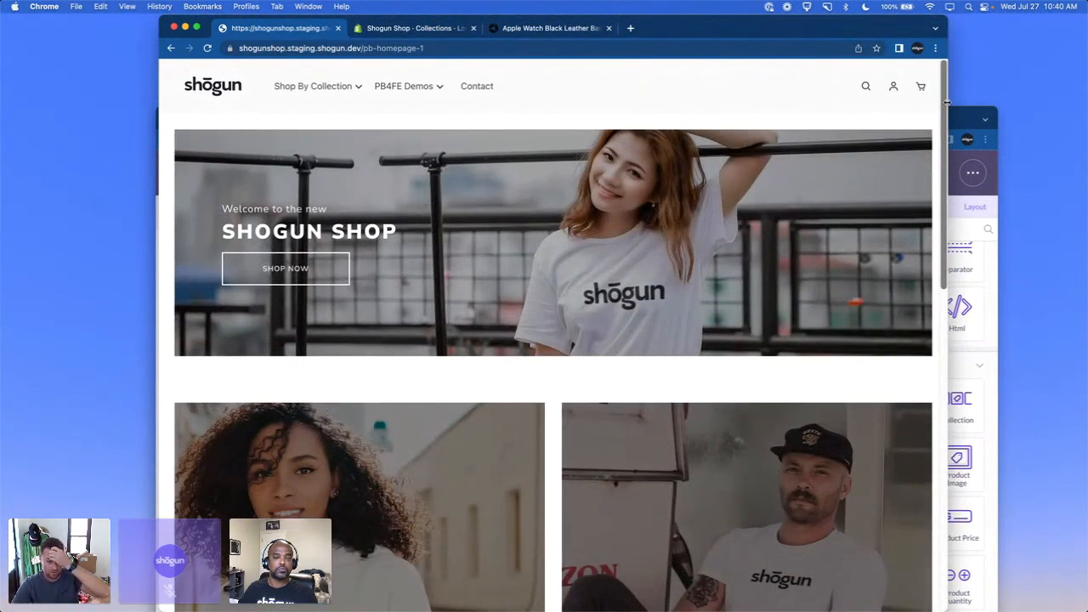
{"action": "left_click_drag", "start_coordinate": [947, 102], "coordinate": [969, 102]}
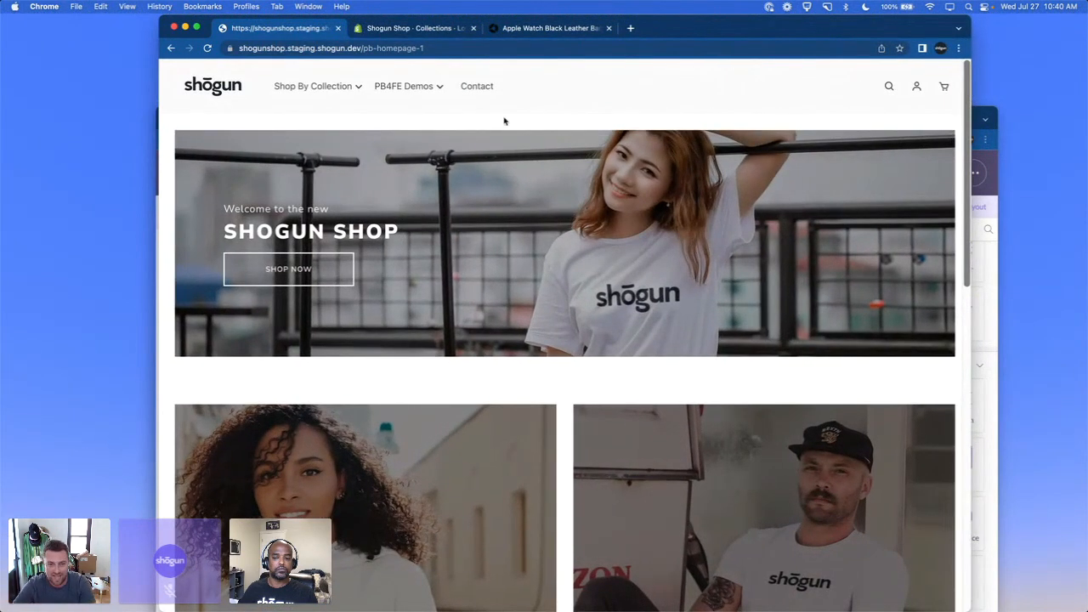
{"action": "left_click_drag", "start_coordinate": [659, 25], "coordinate": [672, 25]}
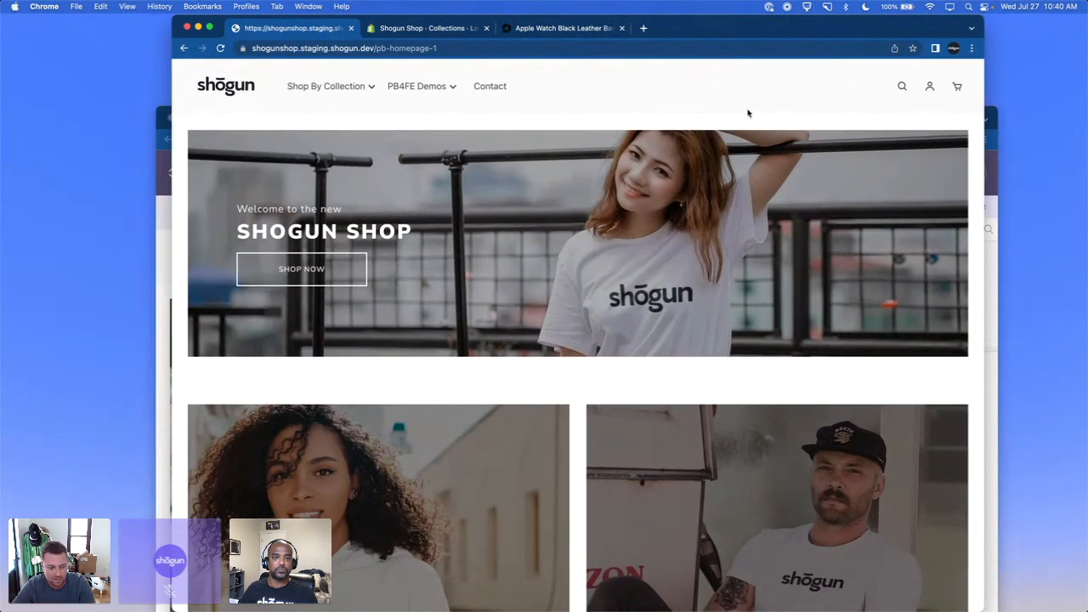
{"action": "left_click_drag", "start_coordinate": [774, 37], "coordinate": [782, 37]}
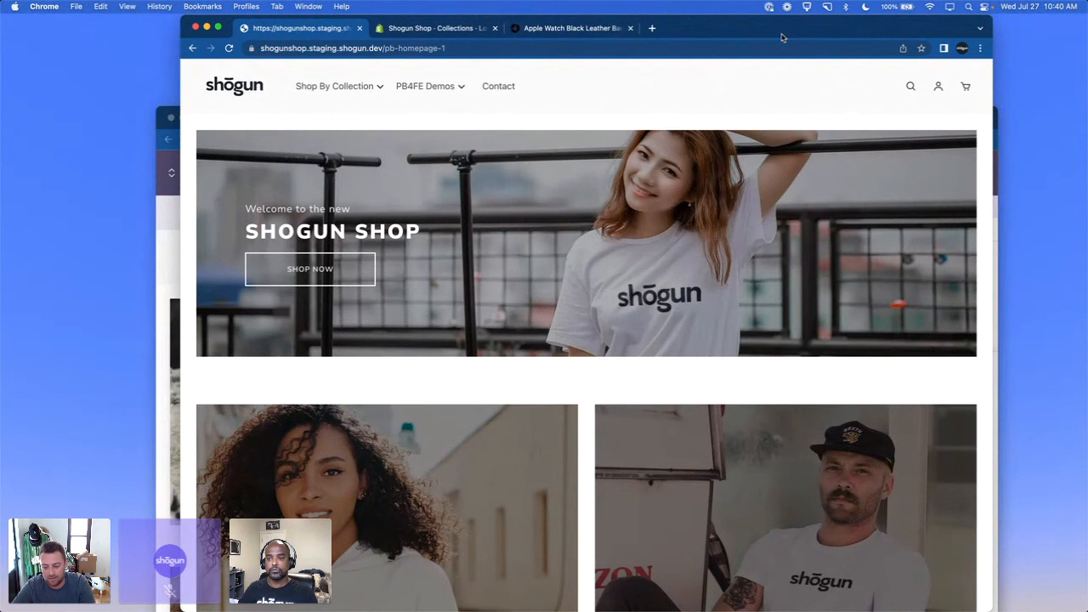